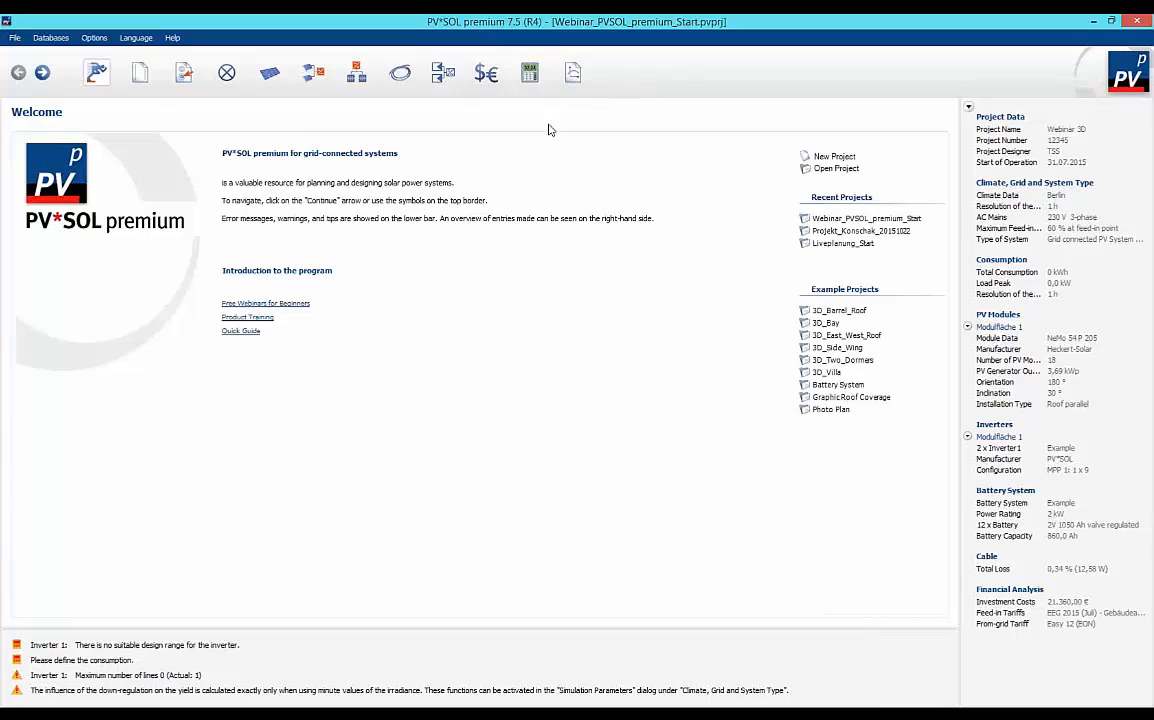
View the project data and the climate, grid and system type pages, and return to the welcome page.
click(141, 82)
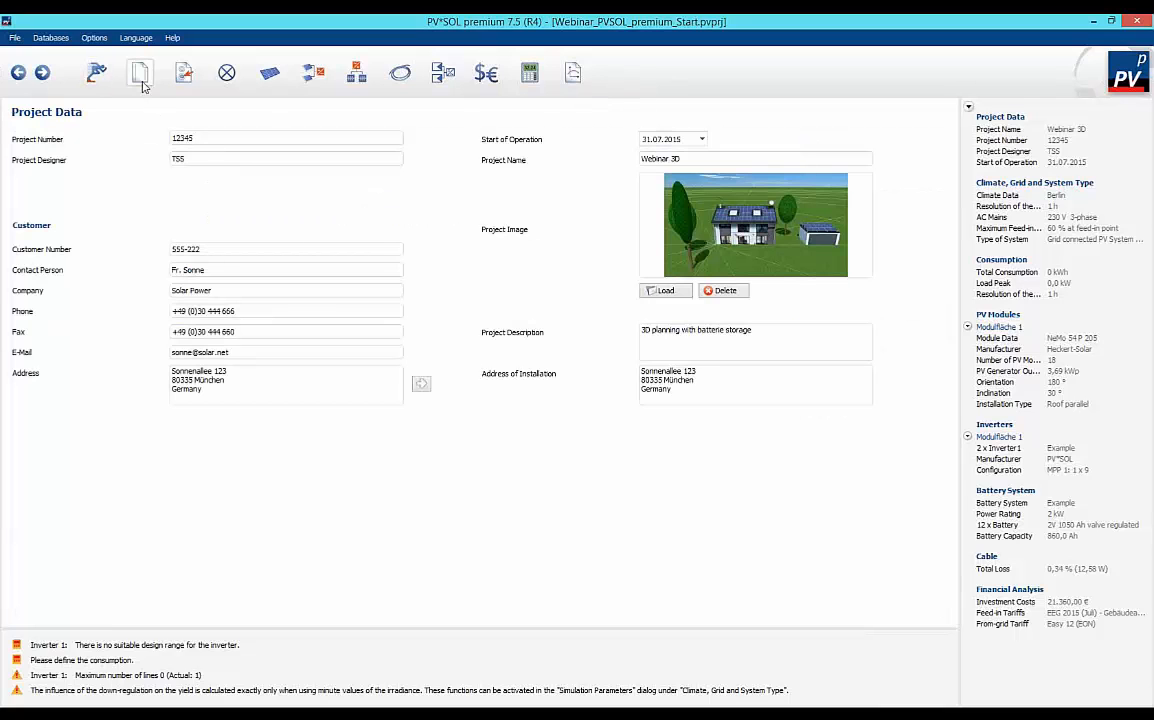
click(184, 80)
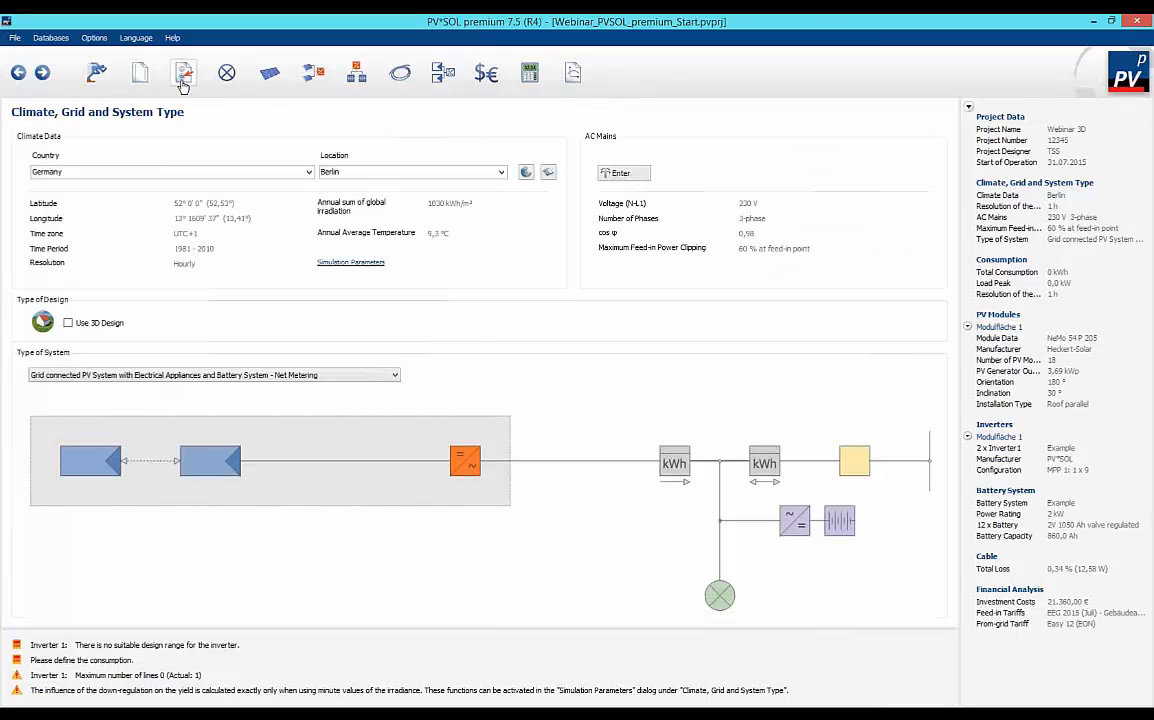
click(18, 76)
click(18, 74)
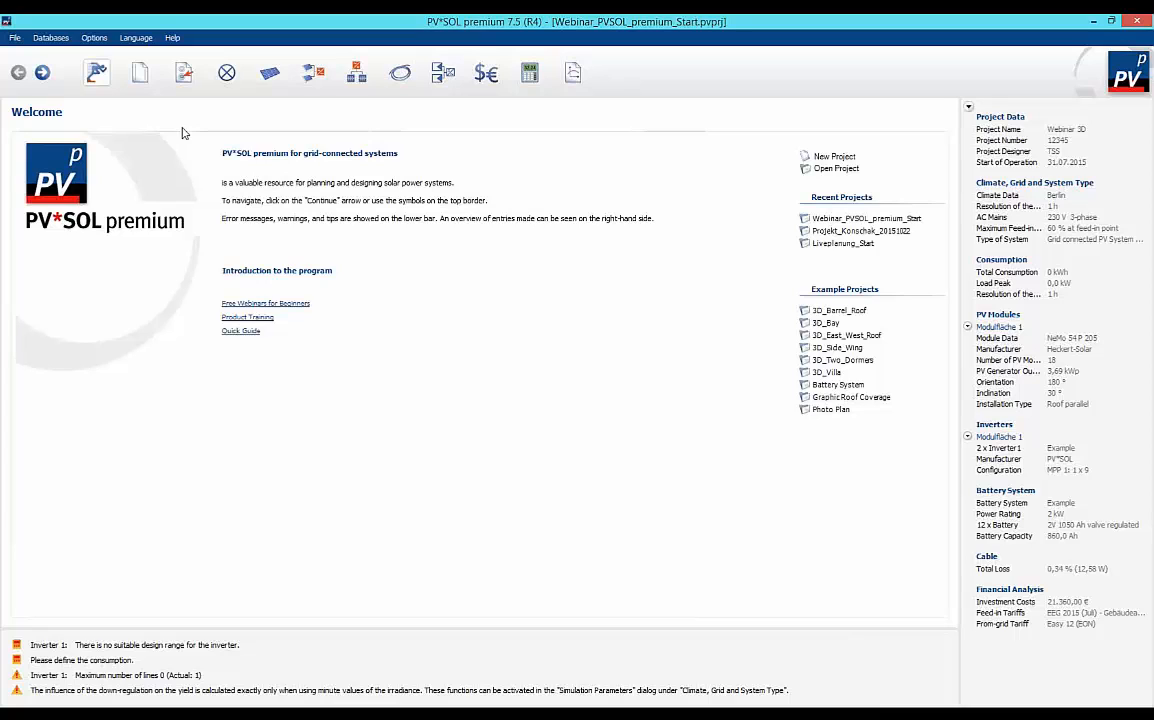
Add the Heckert-Solar PV module NeMo 54 P 230 to the database favorites.
click(52, 39)
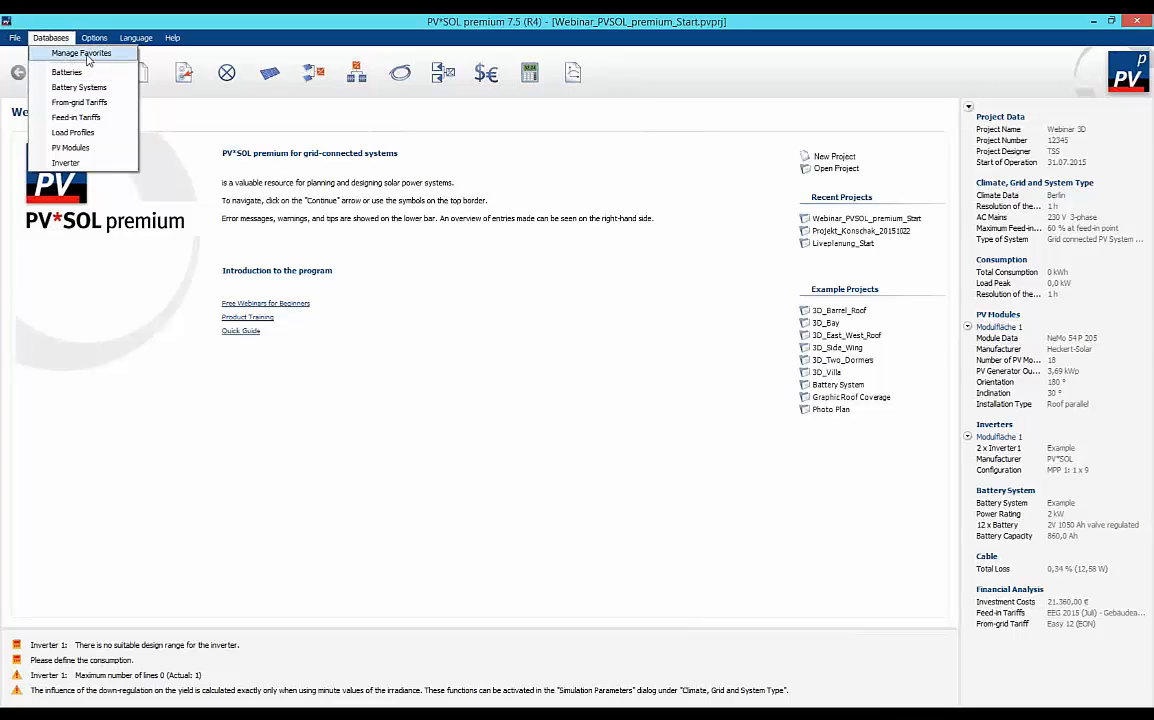
click(83, 54)
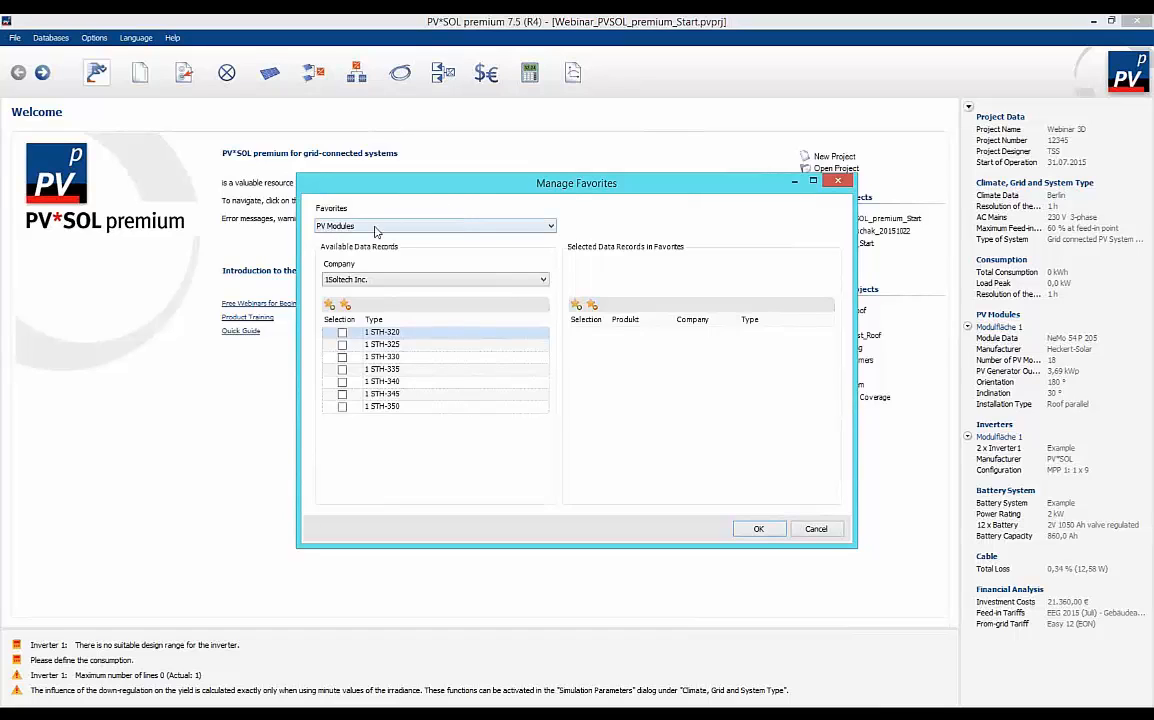
click(551, 228)
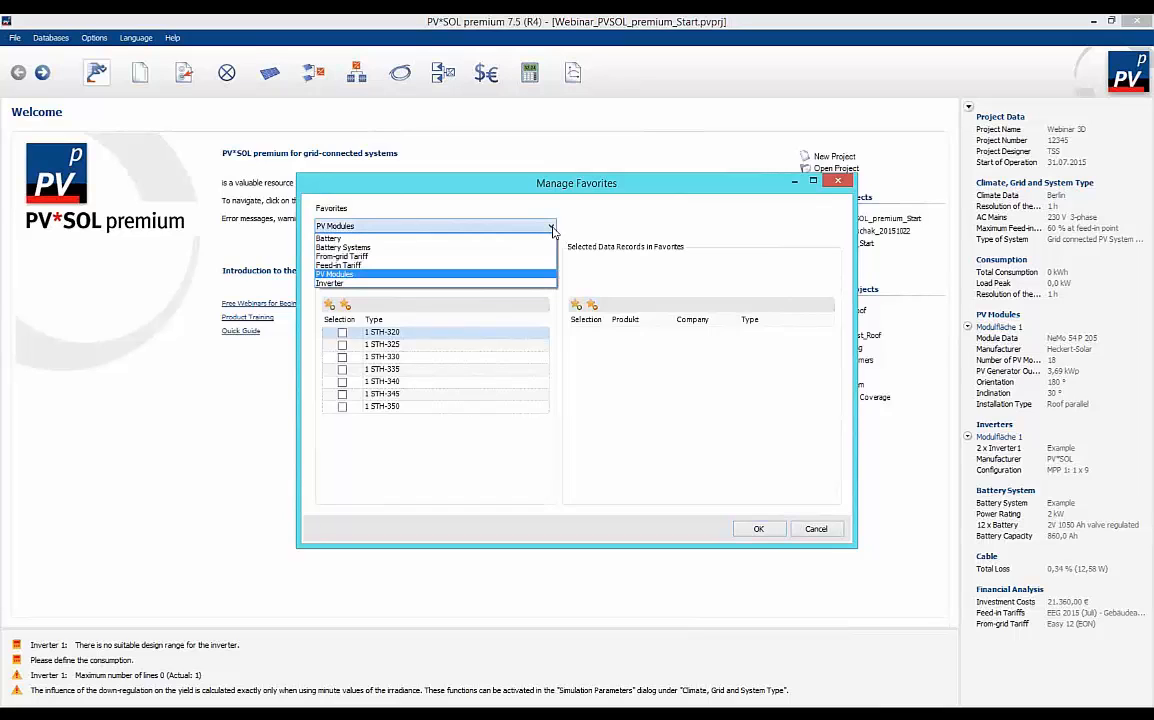
click(531, 276)
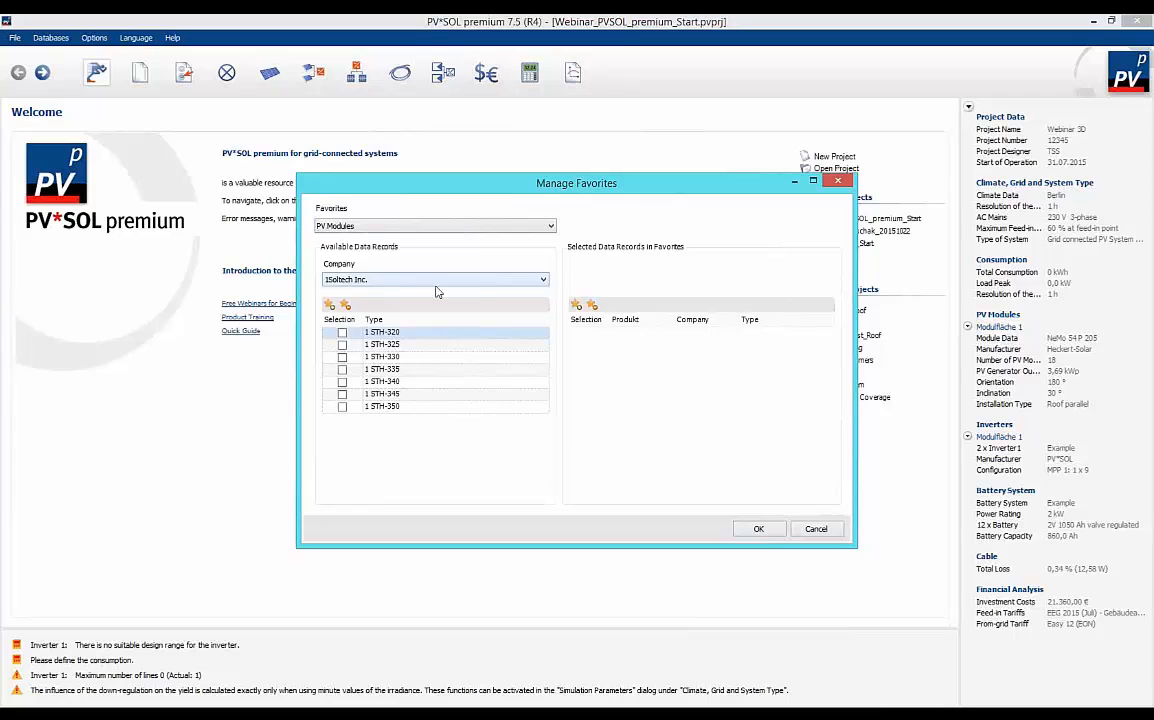
click(543, 281)
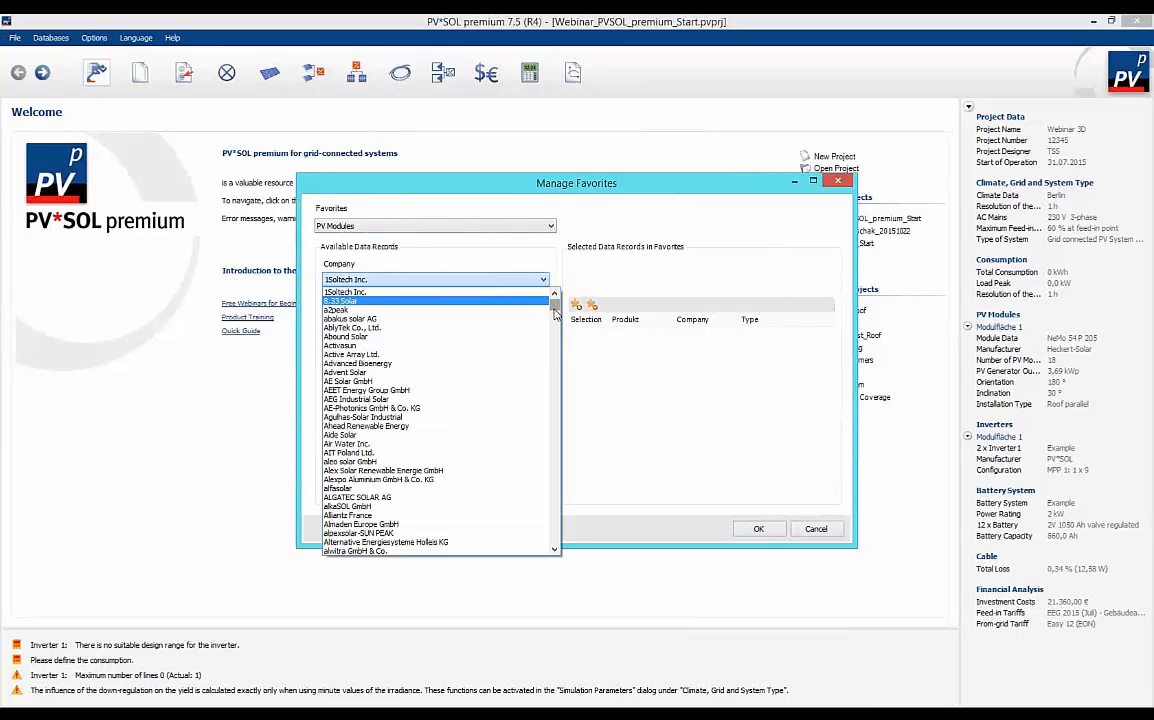
scroll(548, 337, down, 10)
scroll(548, 337, down, 8)
scroll(543, 361, down, 16)
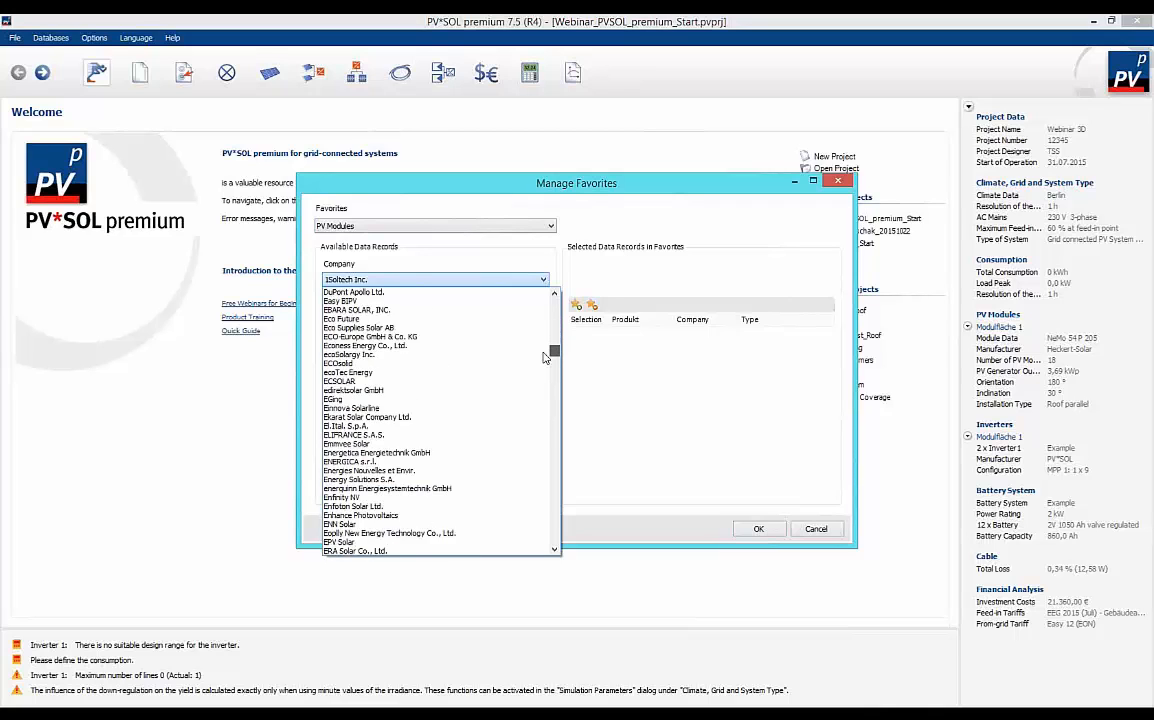
scroll(543, 361, down, 20)
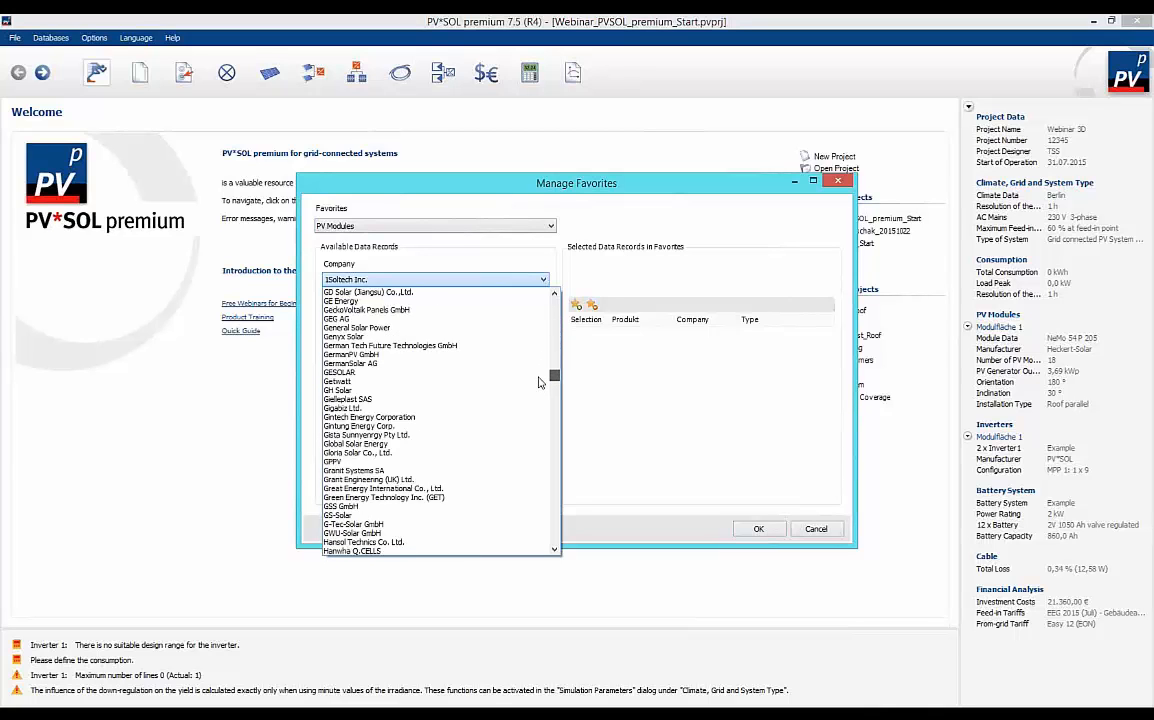
scroll(540, 386, down, 4)
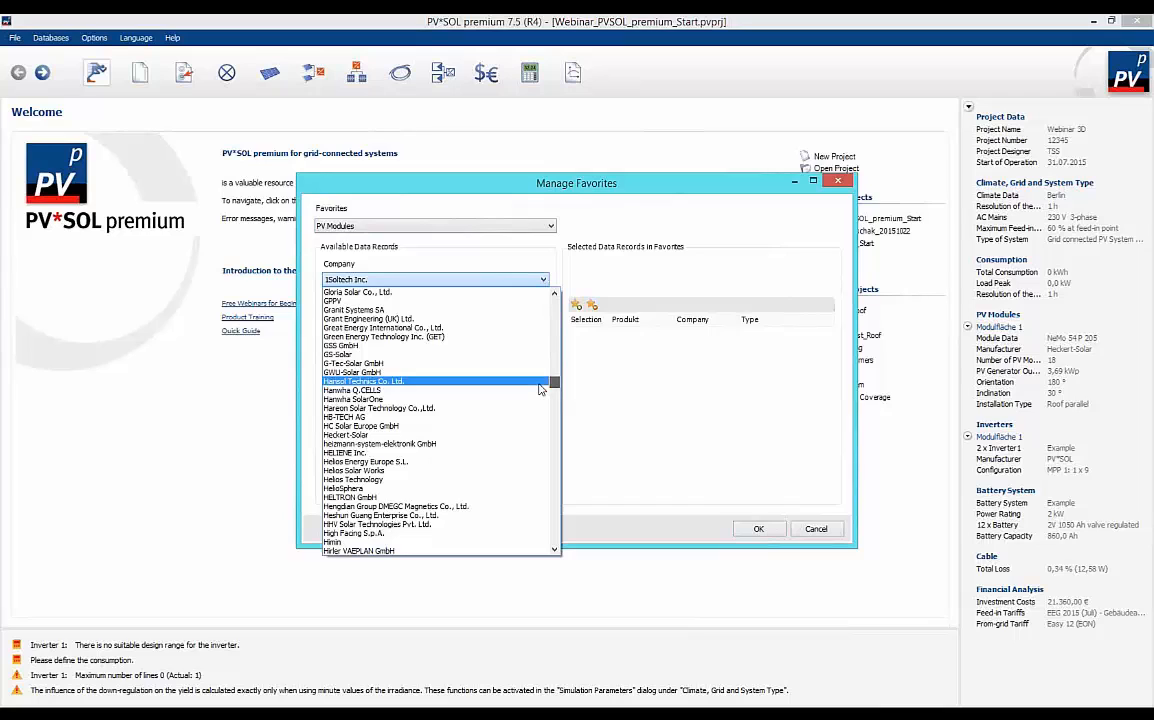
click(362, 435)
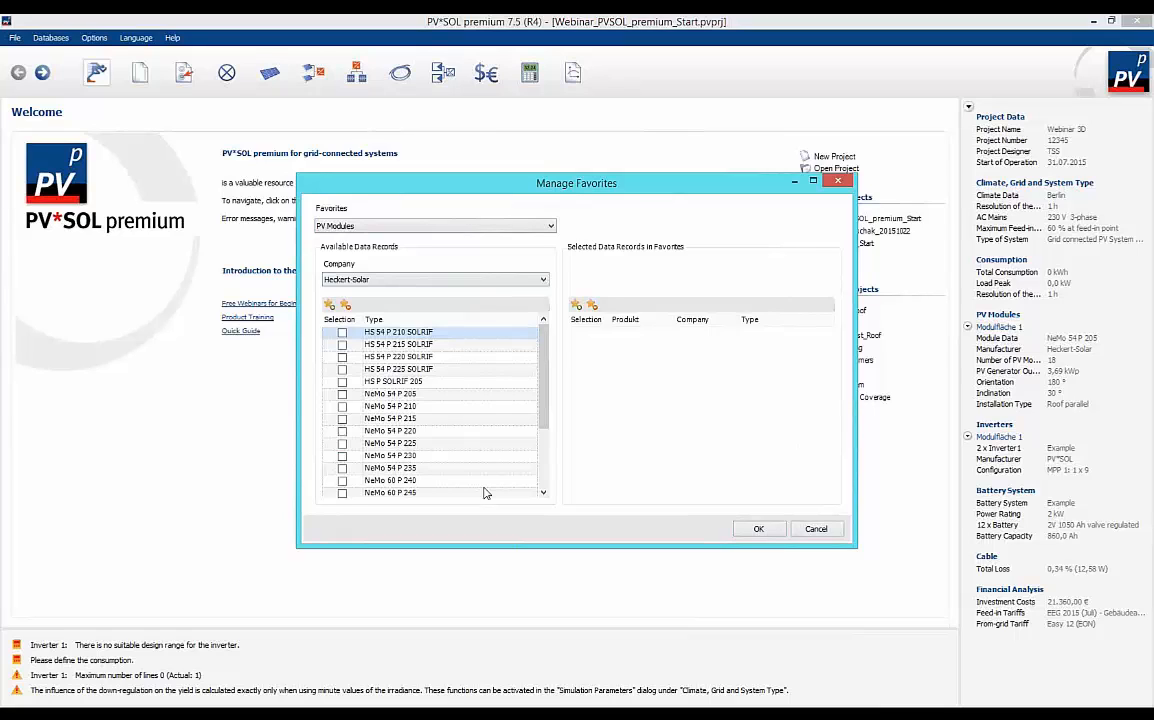
click(342, 456)
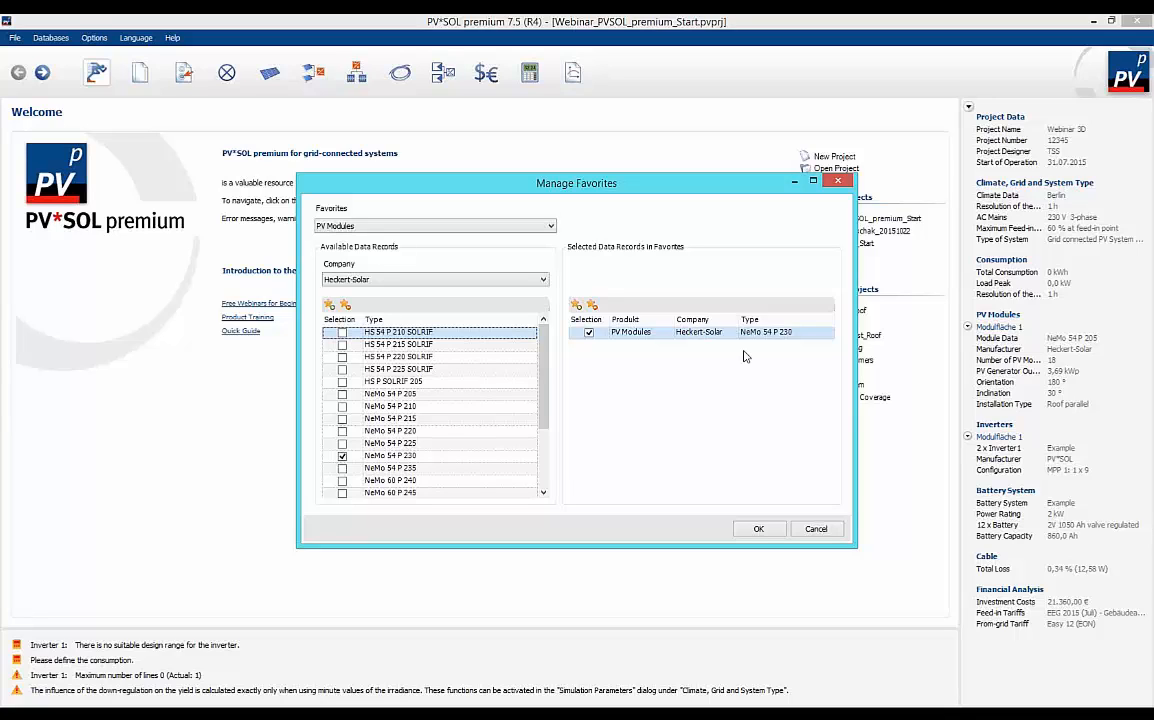
click(757, 528)
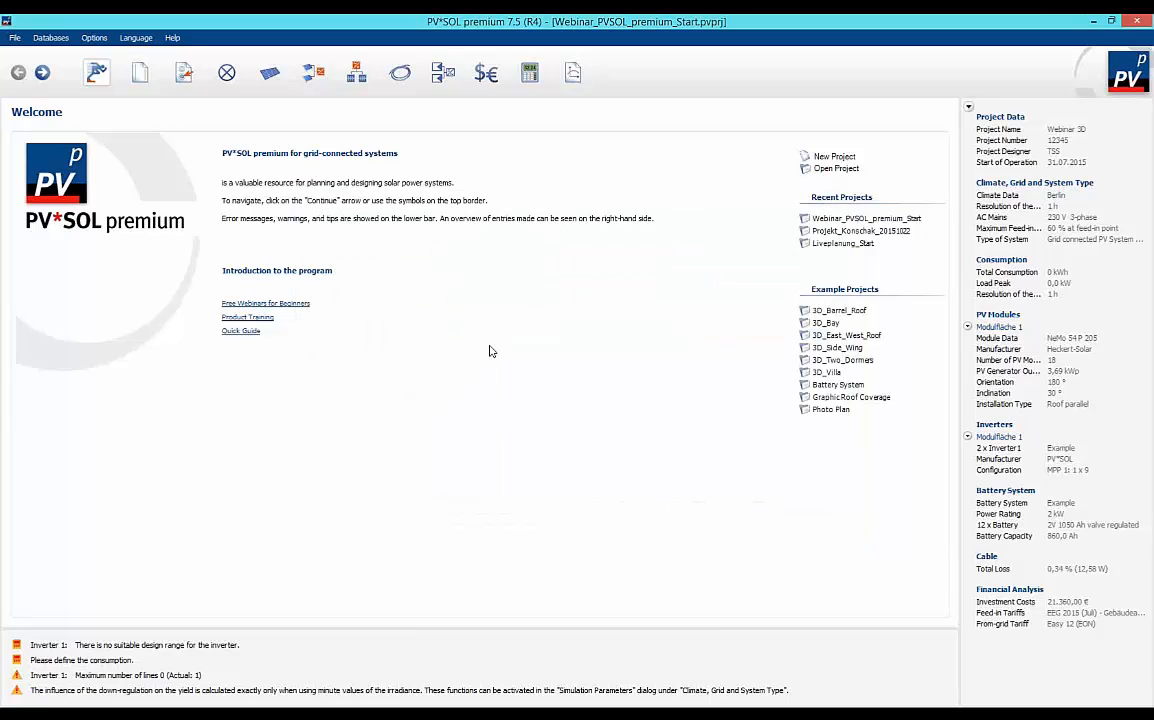
Review the user data, program options and reset settings, keeping the unit system on SI Units.
click(93, 38)
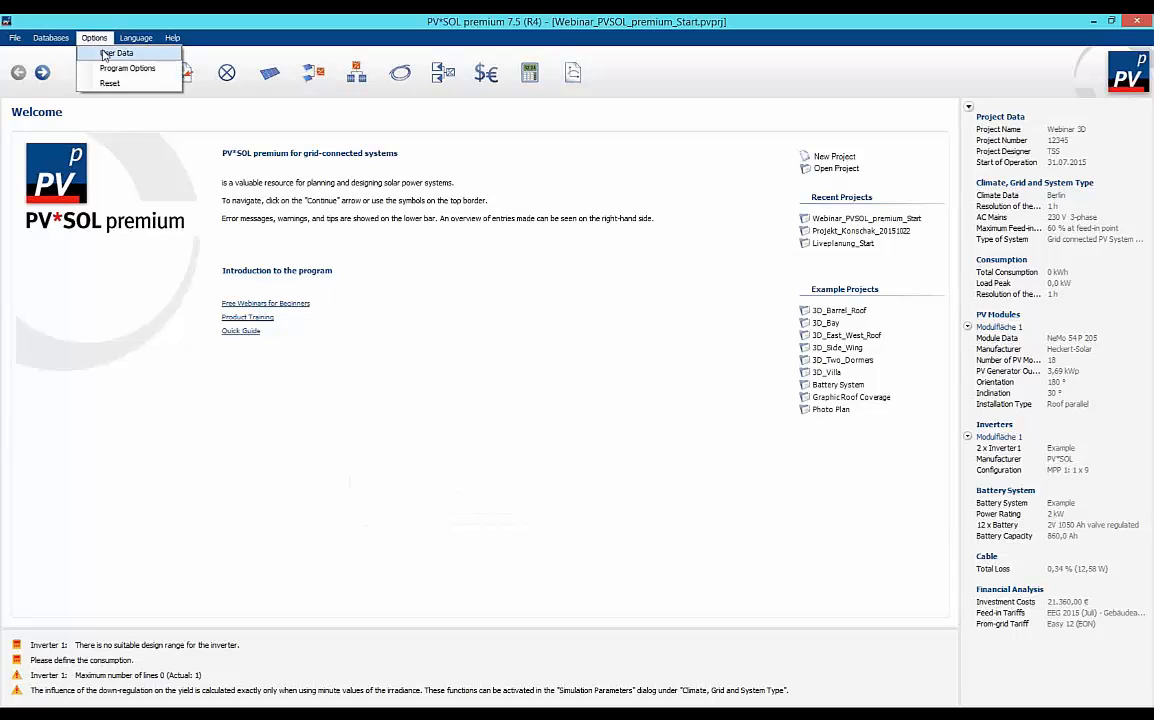
click(108, 52)
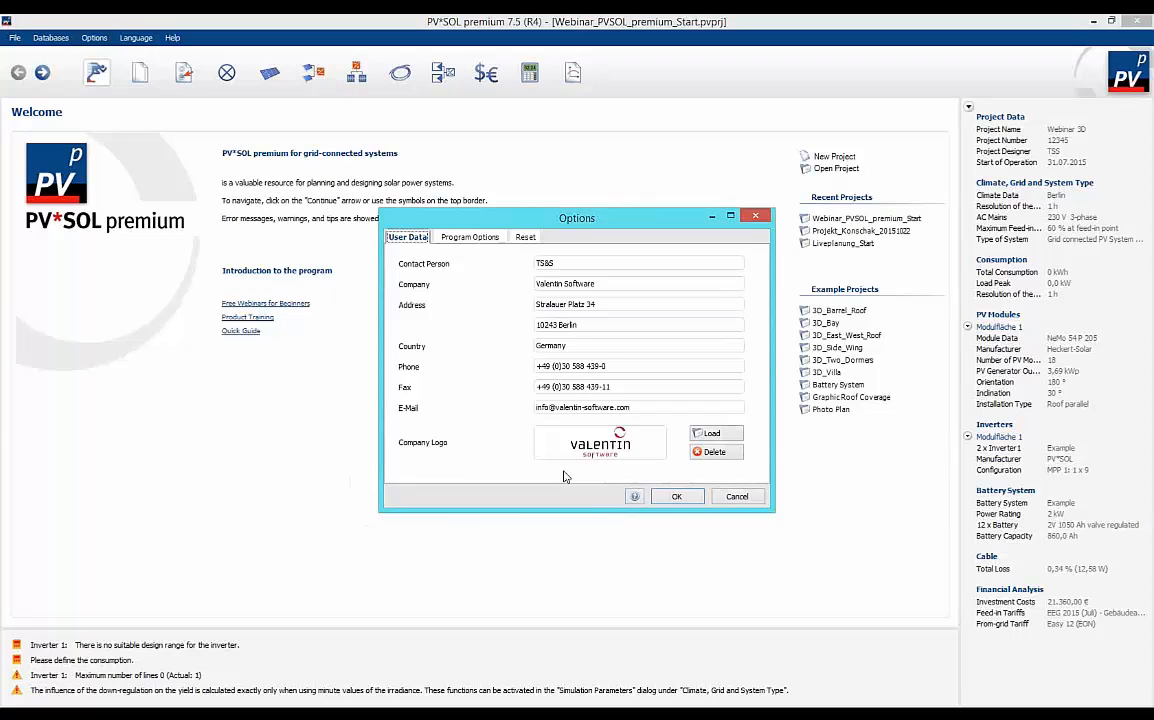
click(463, 244)
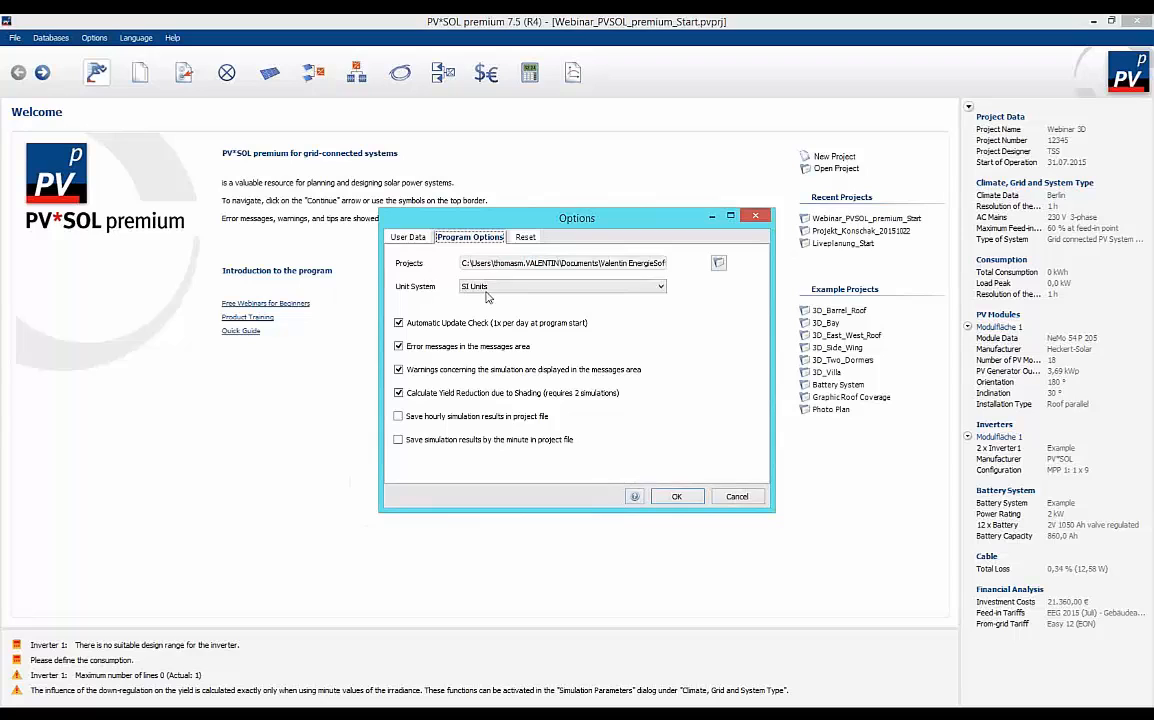
click(660, 289)
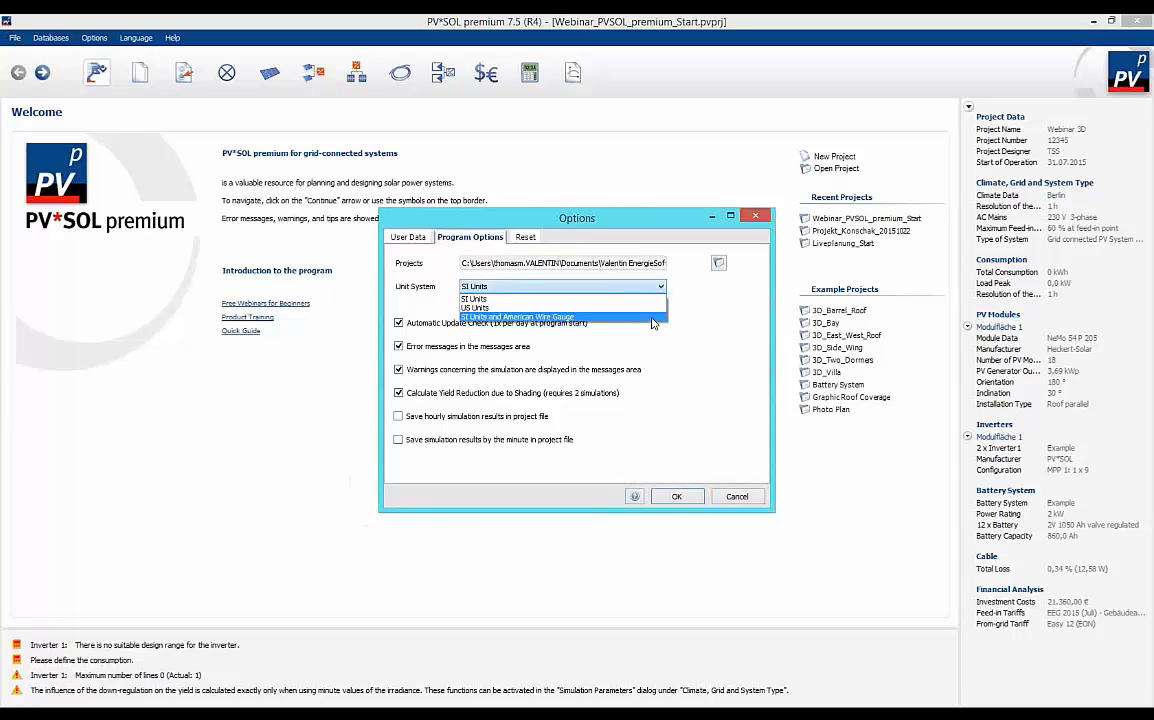
click(620, 298)
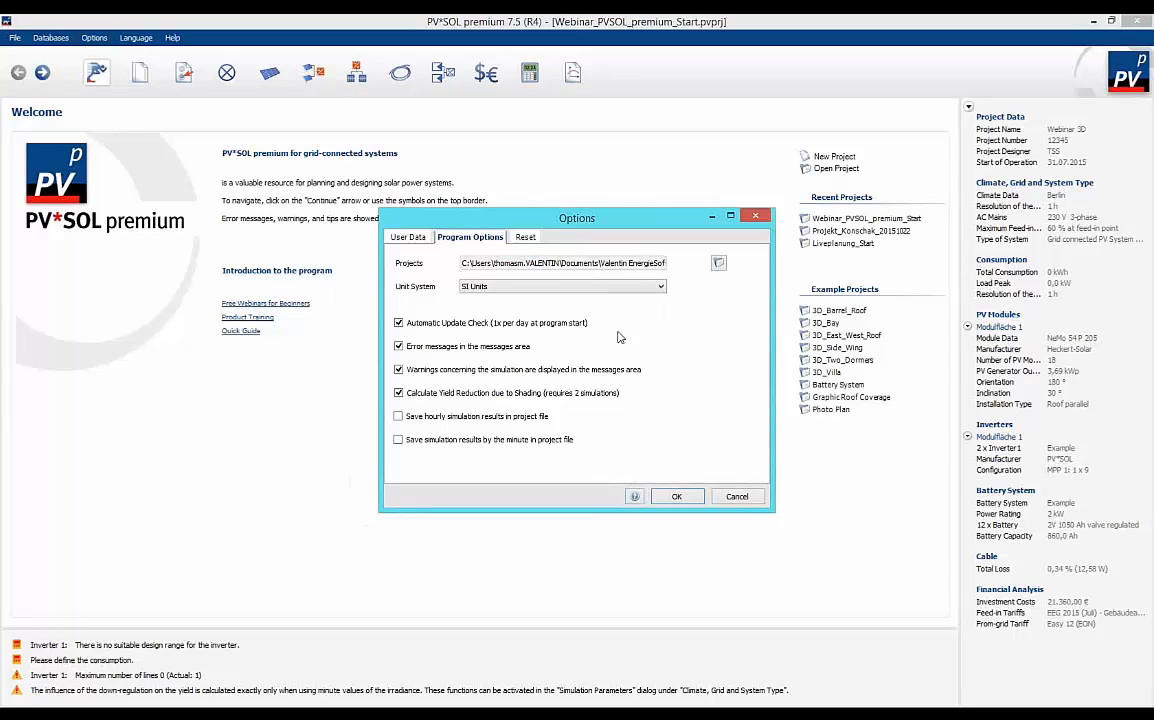
click(525, 237)
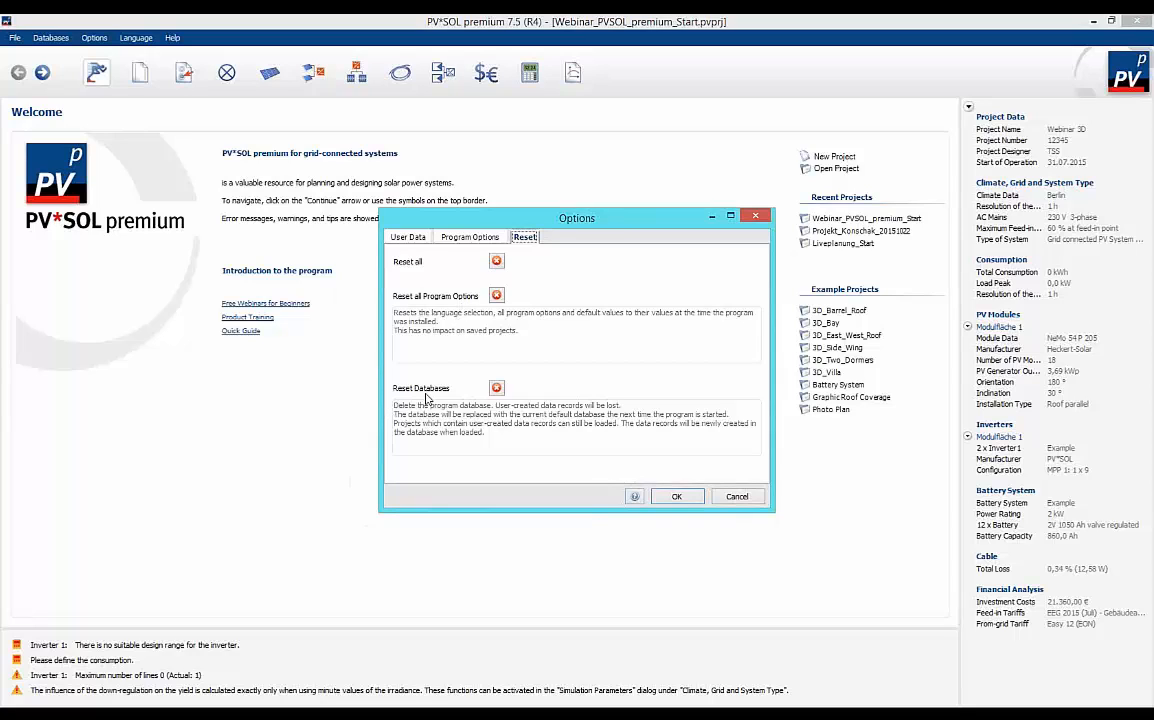
click(676, 497)
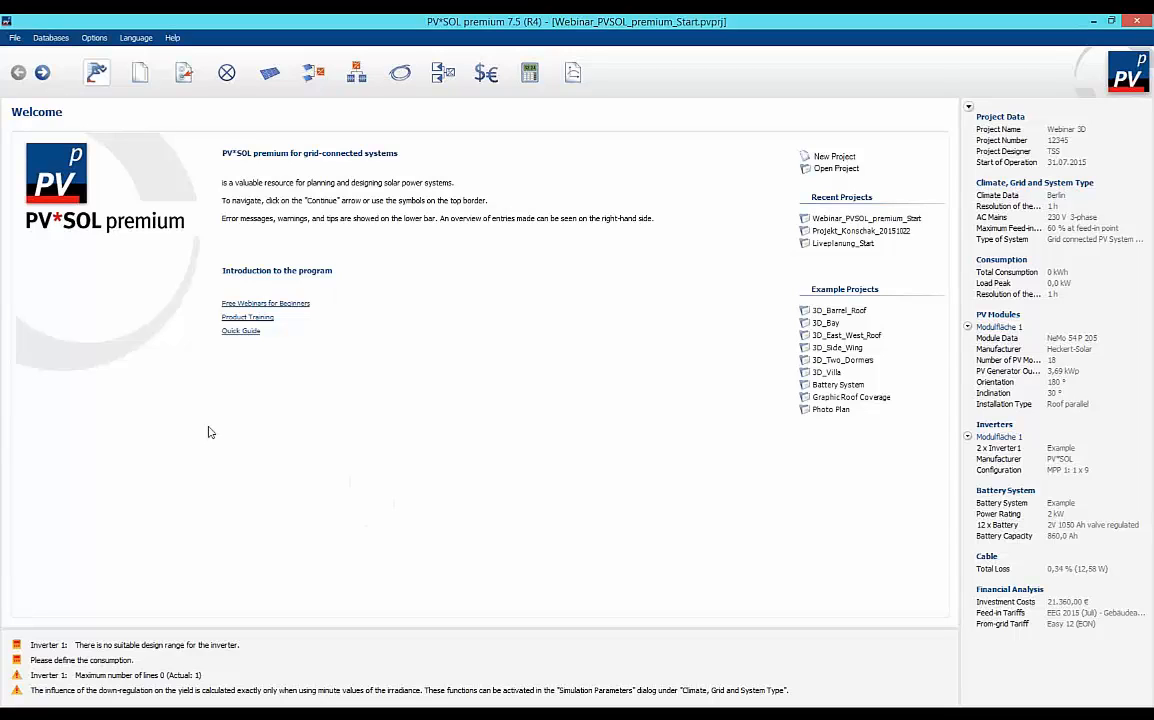
Open the project data and review the project number, customer address and address of installation.
click(141, 80)
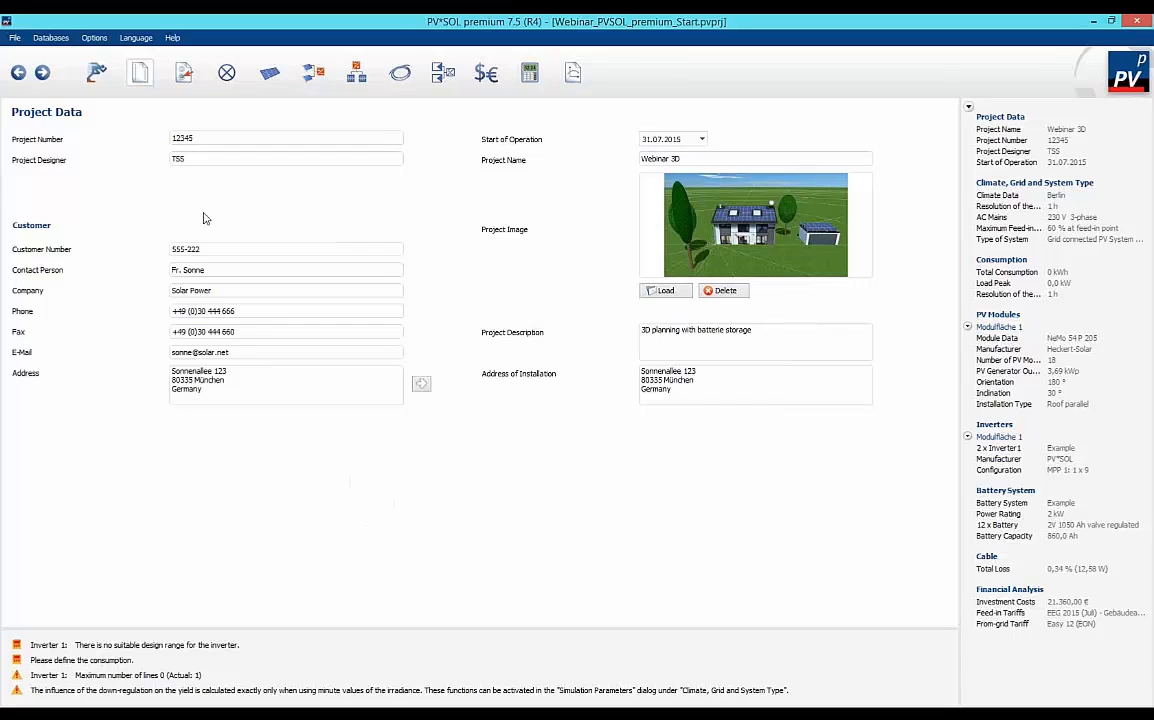
double_click(186, 138)
key(Tab)
drag(203, 390, 150, 336)
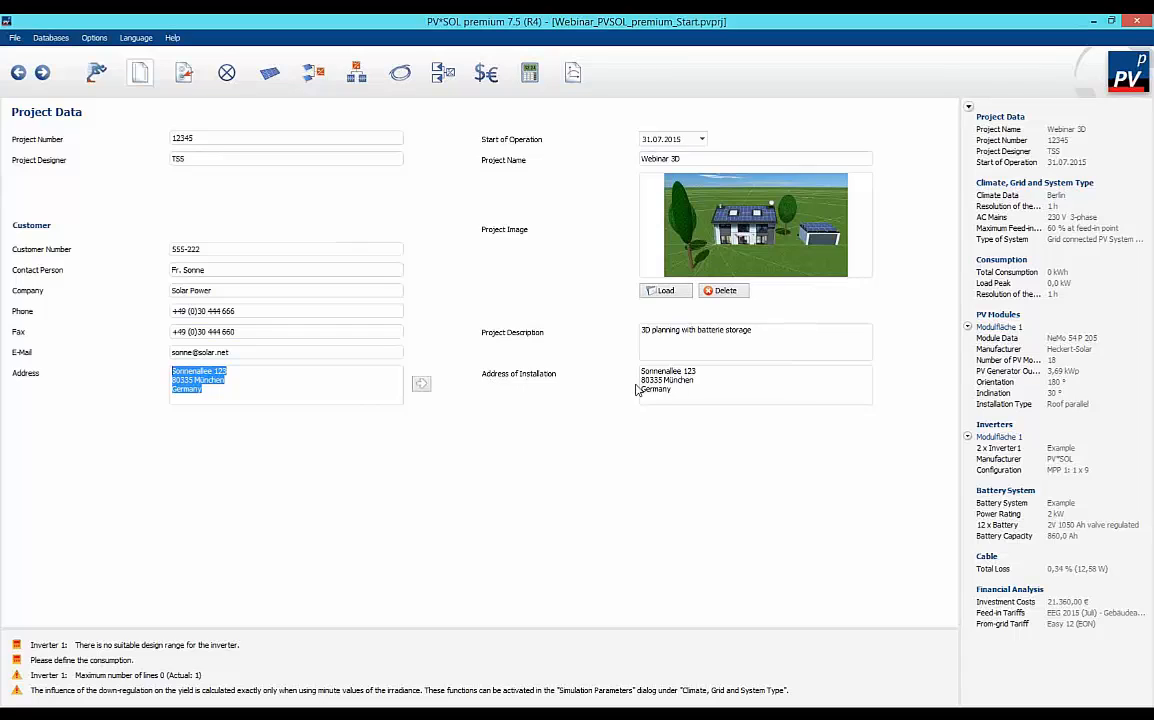
drag(678, 391, 626, 369)
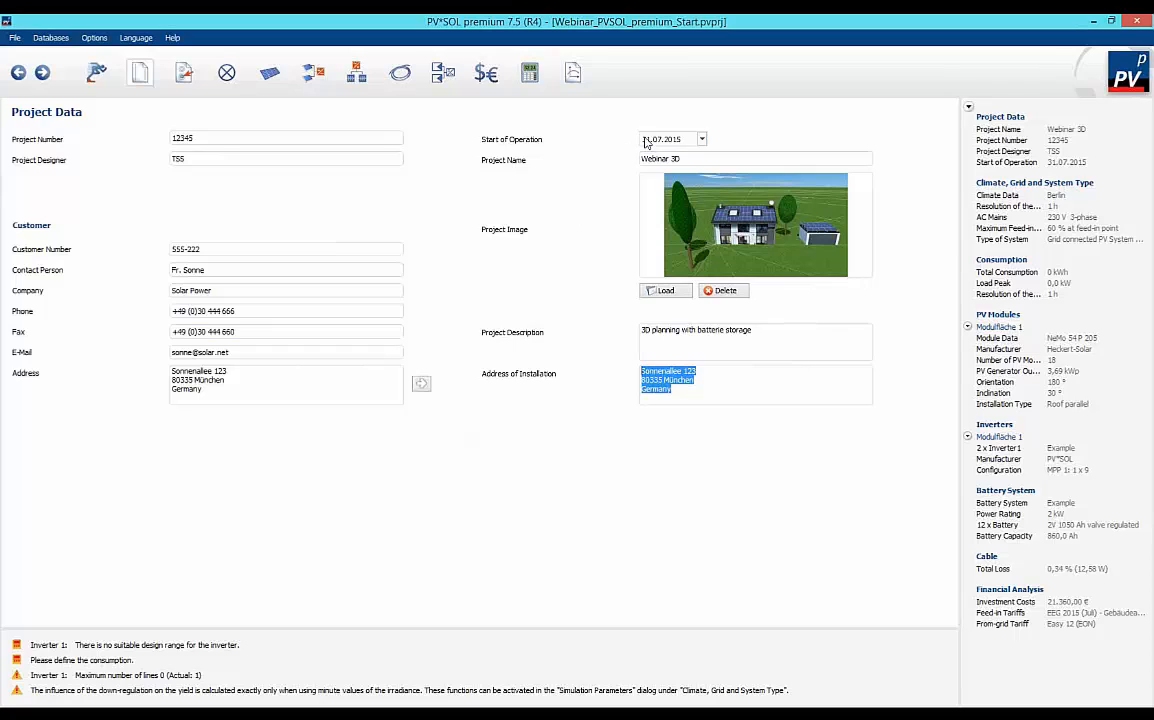
Set the project's start of operation to 31.10.2015.
click(687, 138)
drag(687, 138, 628, 138)
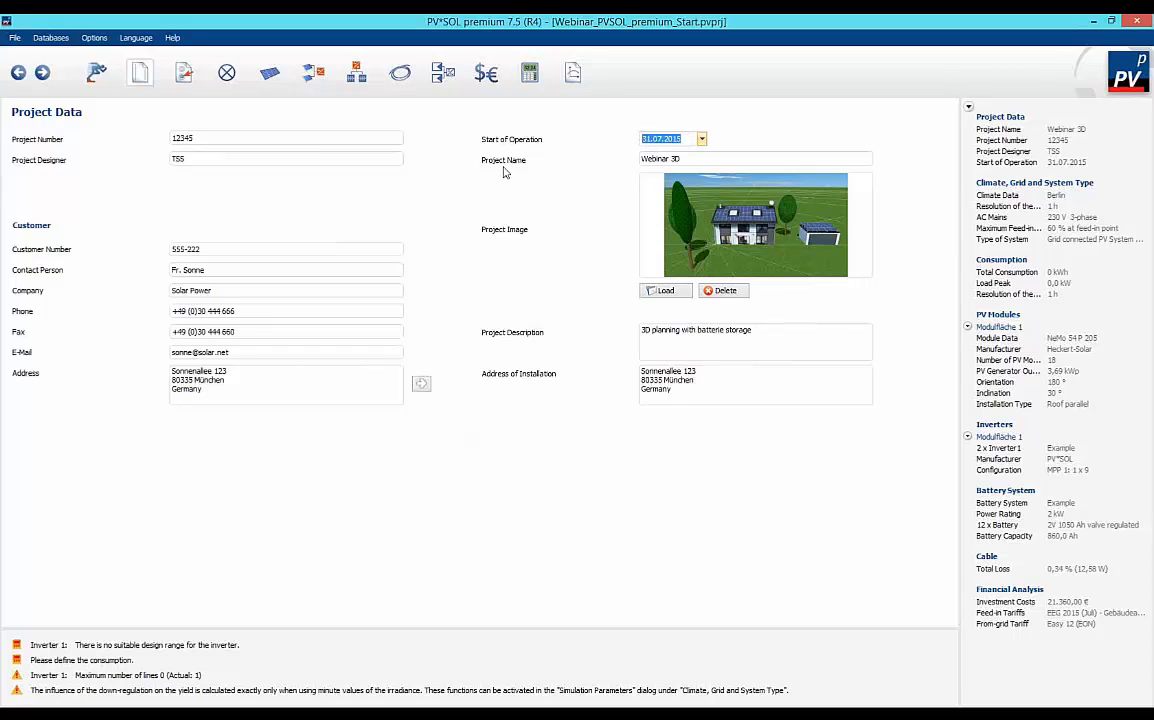
click(701, 140)
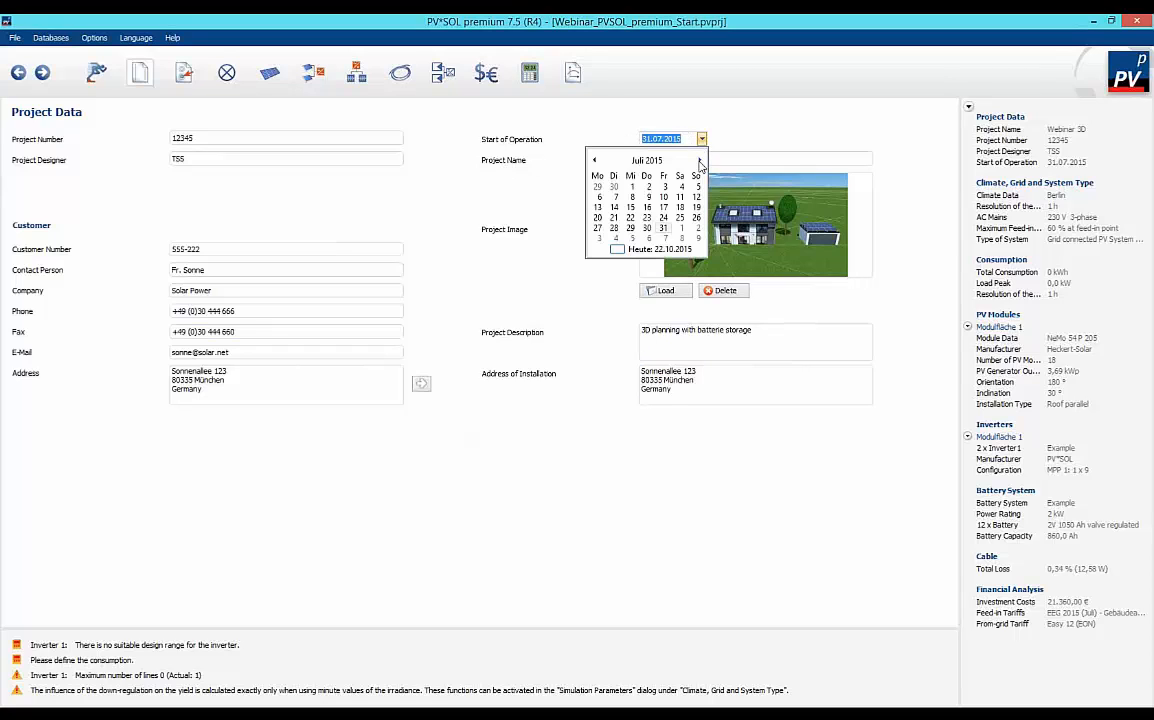
click(700, 161)
click(700, 161)
click(700, 161)
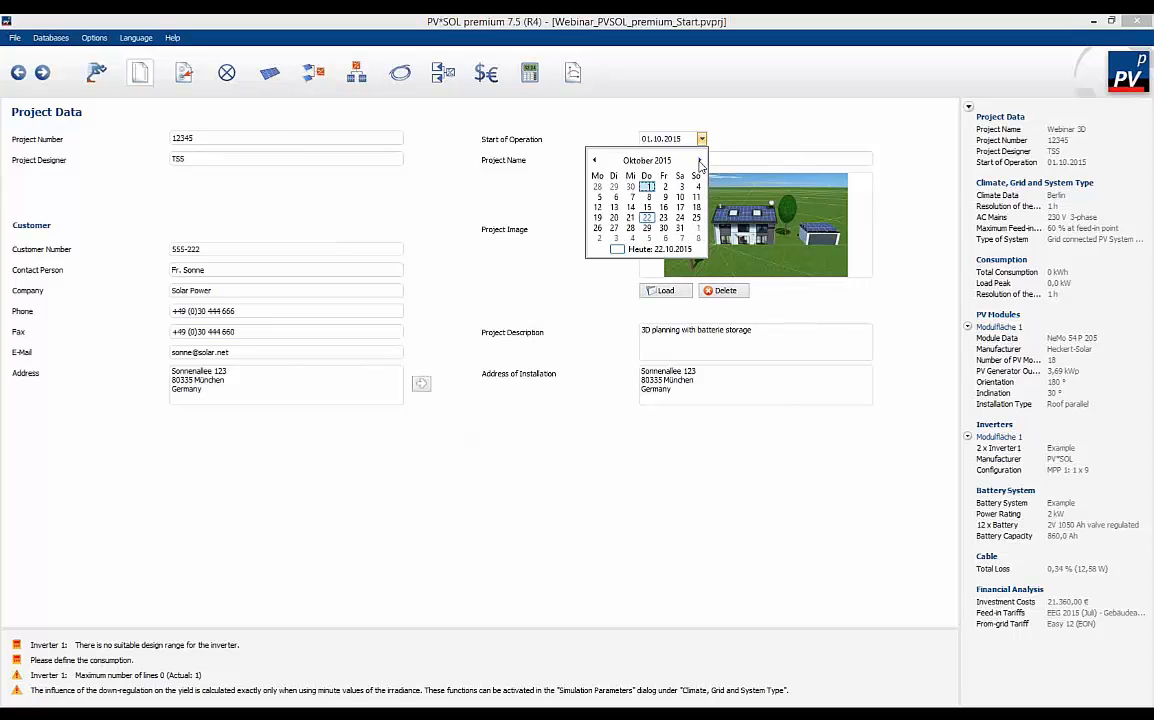
click(680, 228)
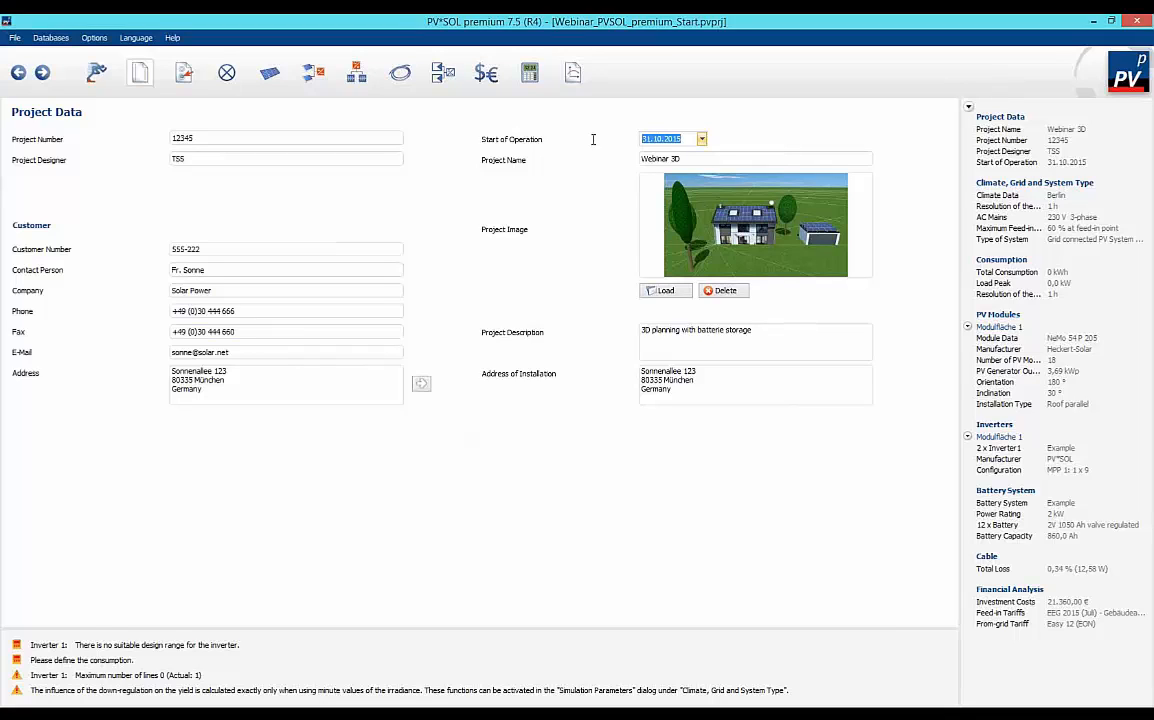
key(Tab)
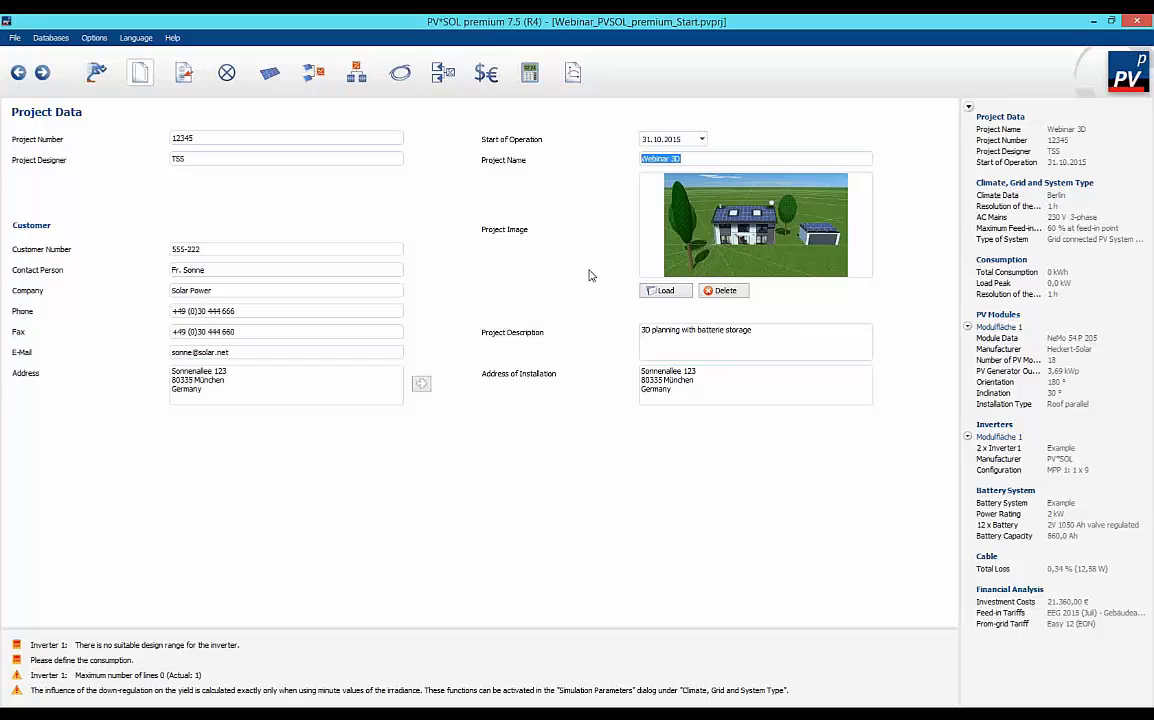
key(Tab)
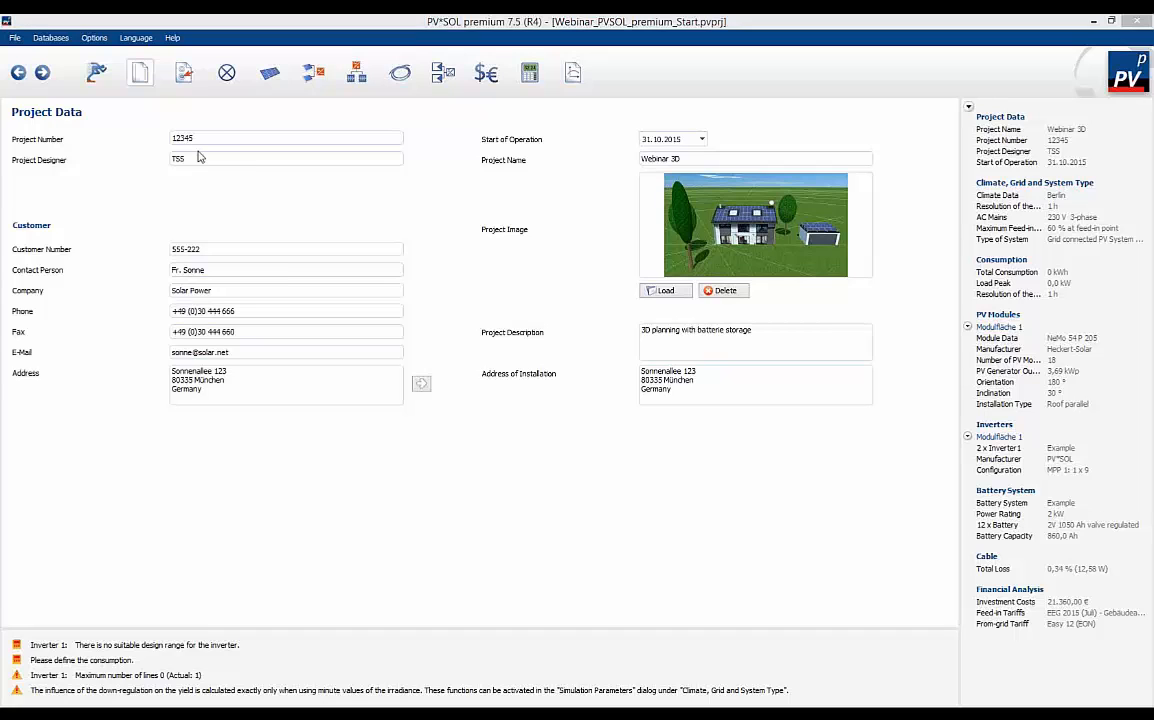
Open the climate, grid and system type settings and look through the climate data locations available for Germany.
click(184, 72)
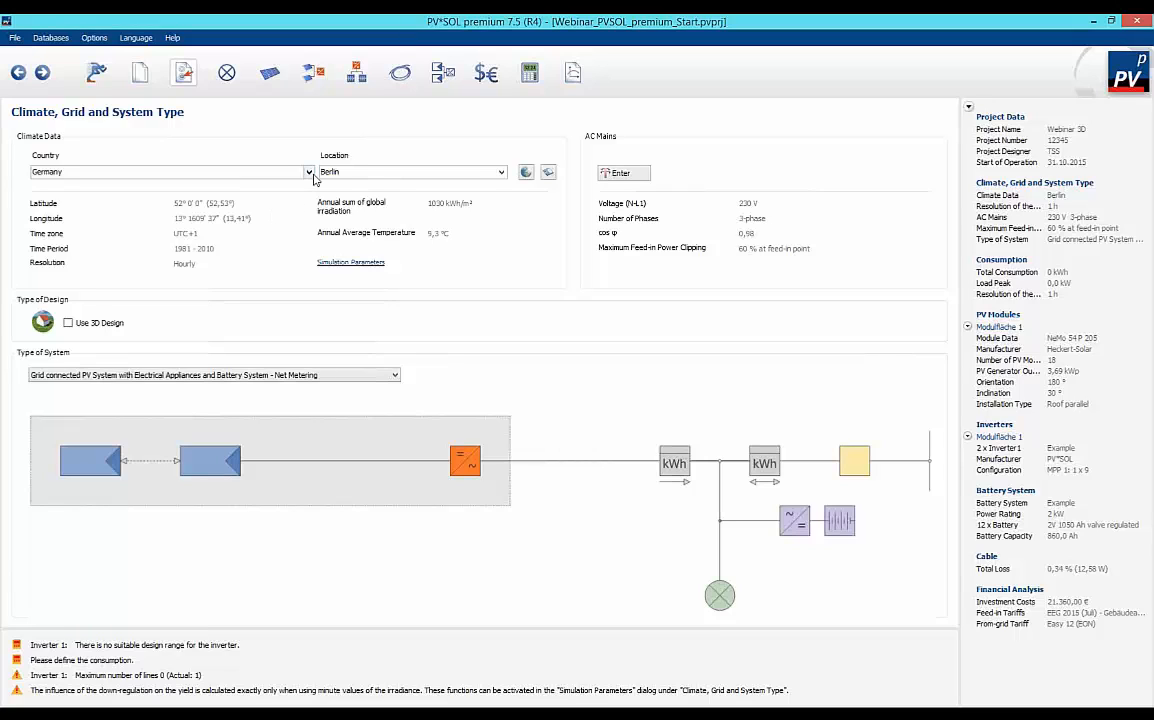
click(290, 172)
click(290, 172)
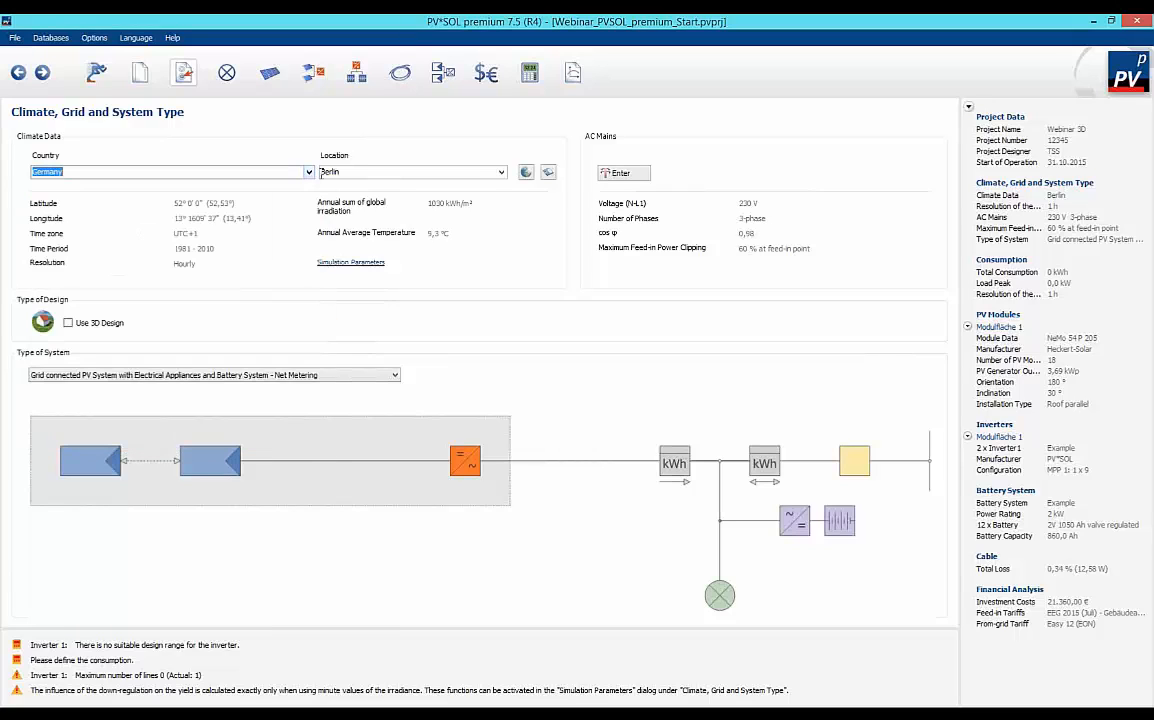
click(502, 172)
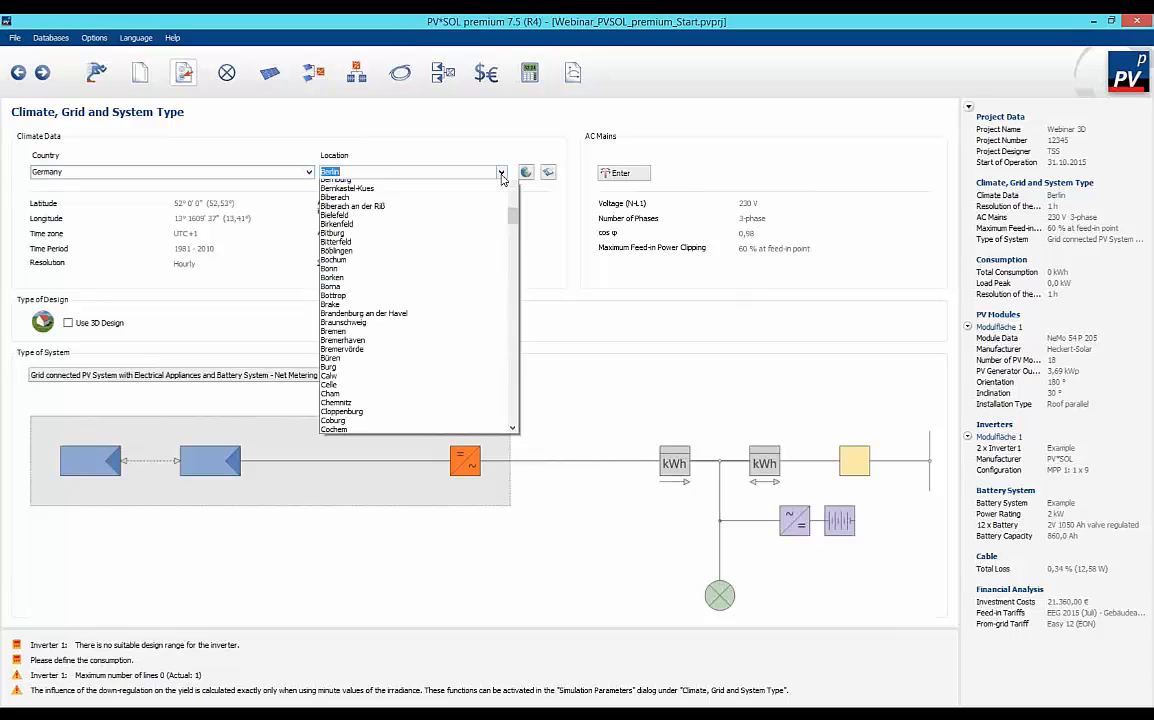
click(502, 172)
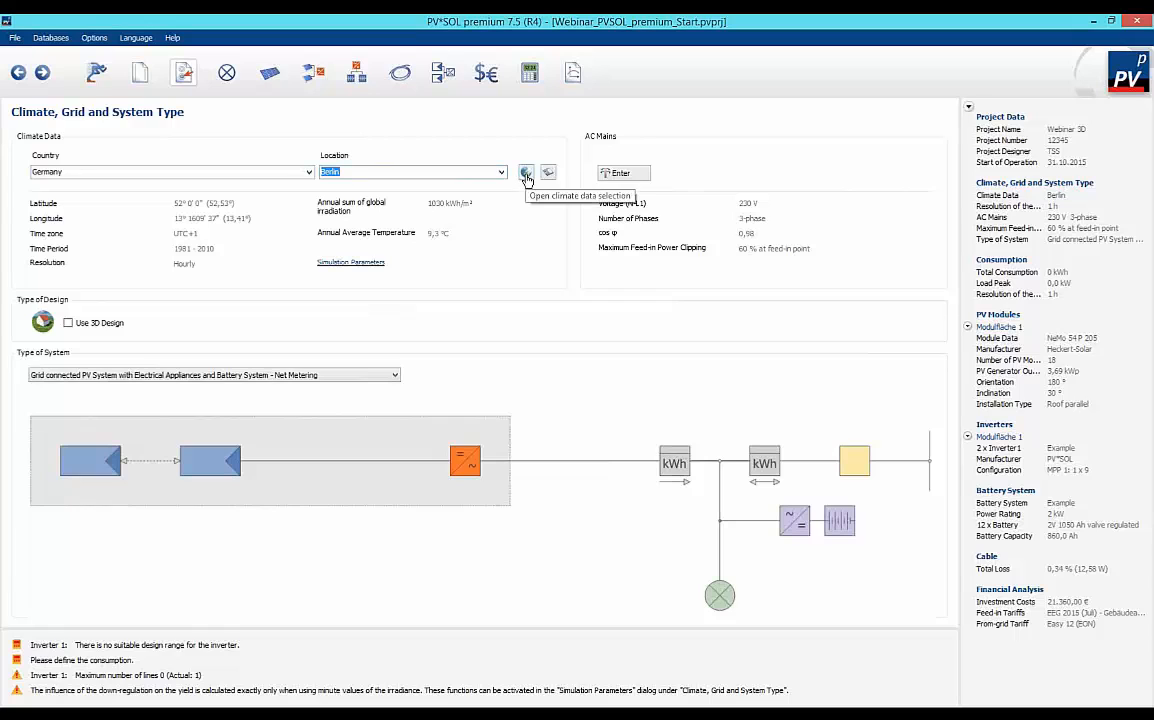
Open the climate data selection and search its map of Germany for the installation site's ZIP code.
click(526, 174)
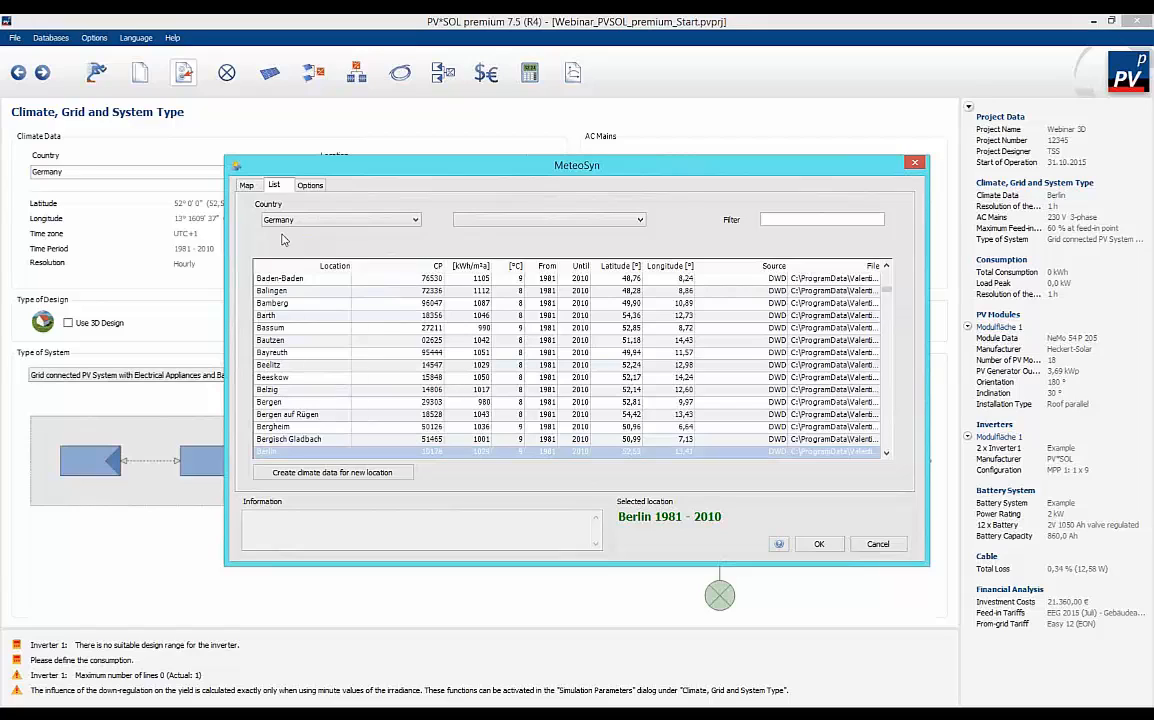
click(415, 222)
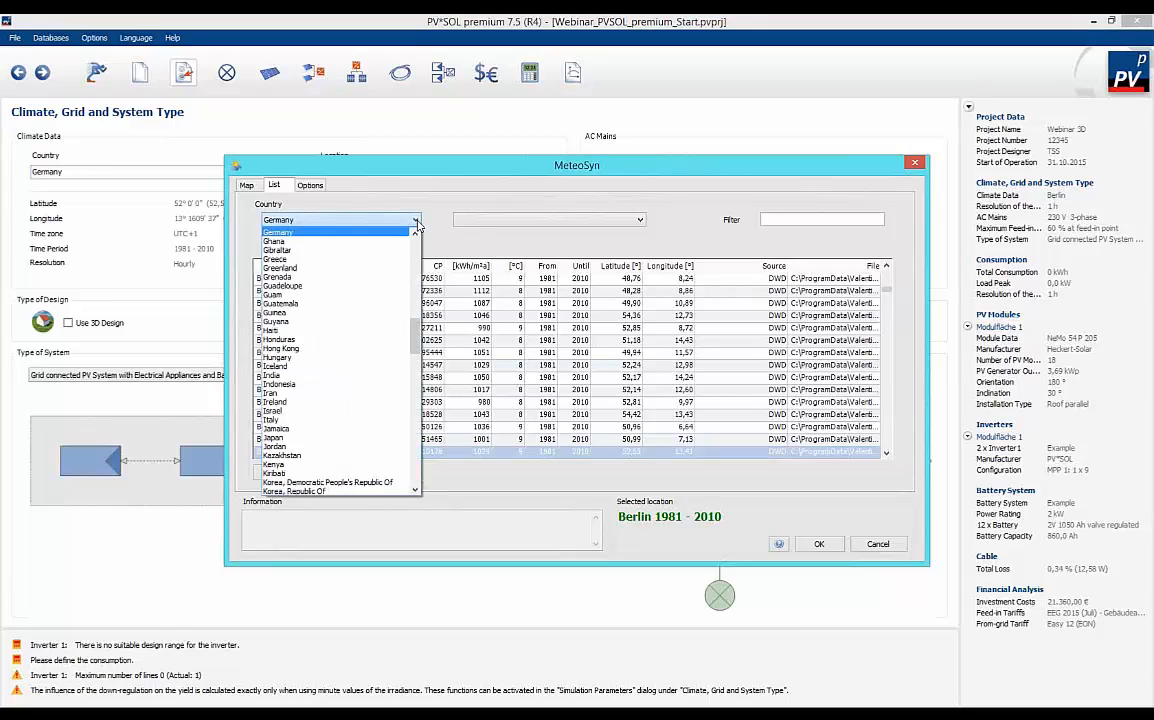
click(415, 222)
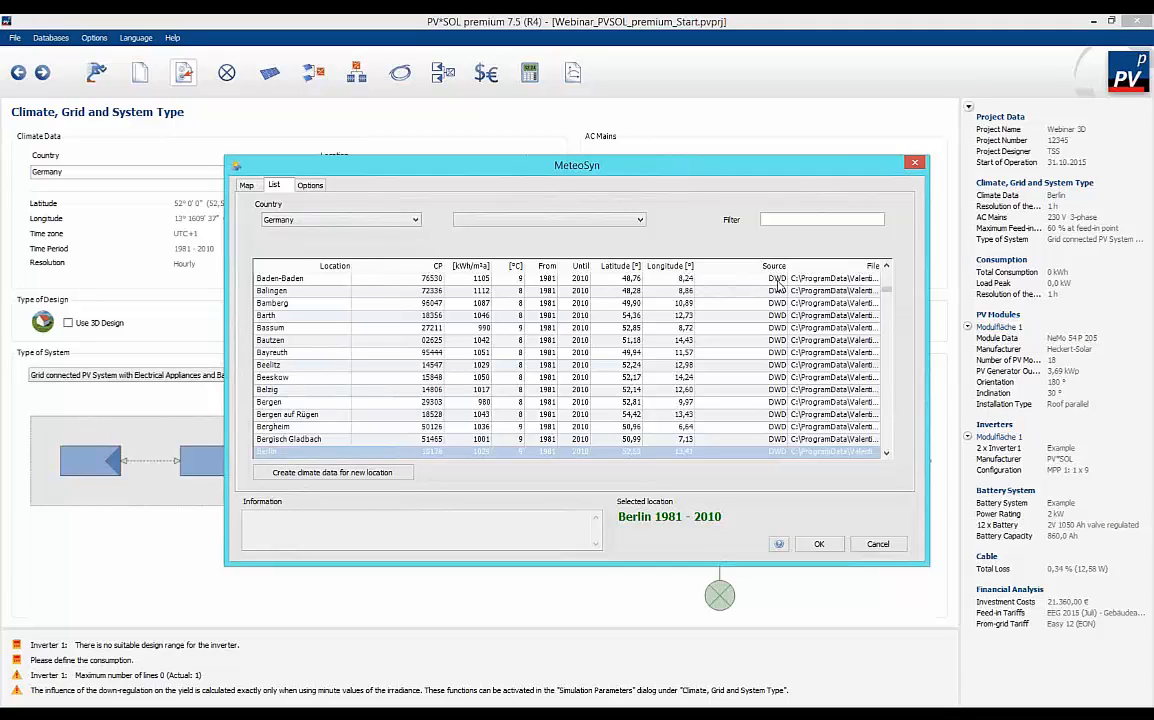
click(246, 187)
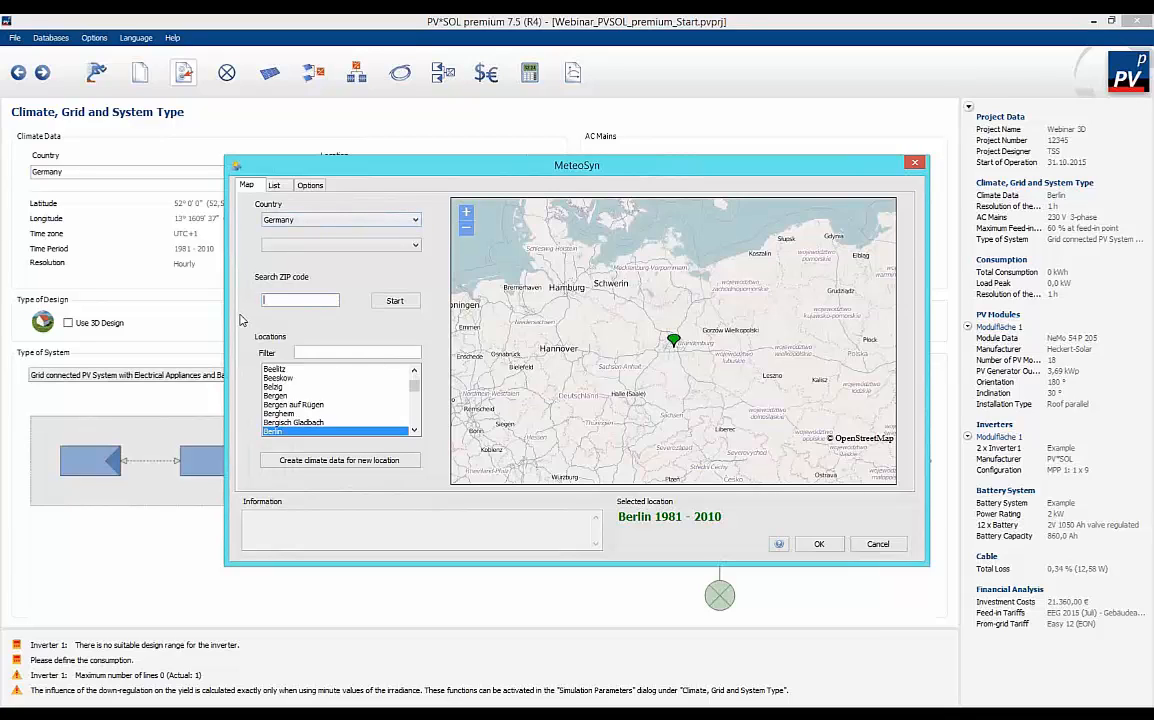
text(80335)
click(396, 304)
click(396, 303)
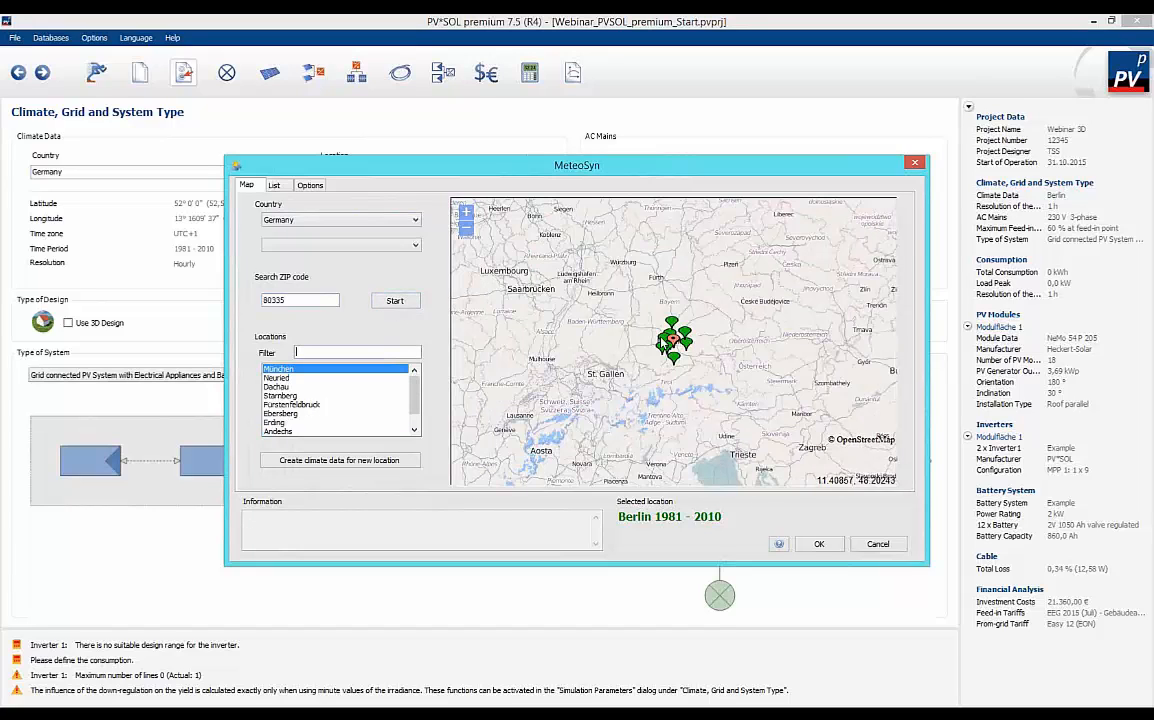
Select the München 1981 - 2010 climate data on the map and apply it to the project.
click(466, 213)
click(466, 213)
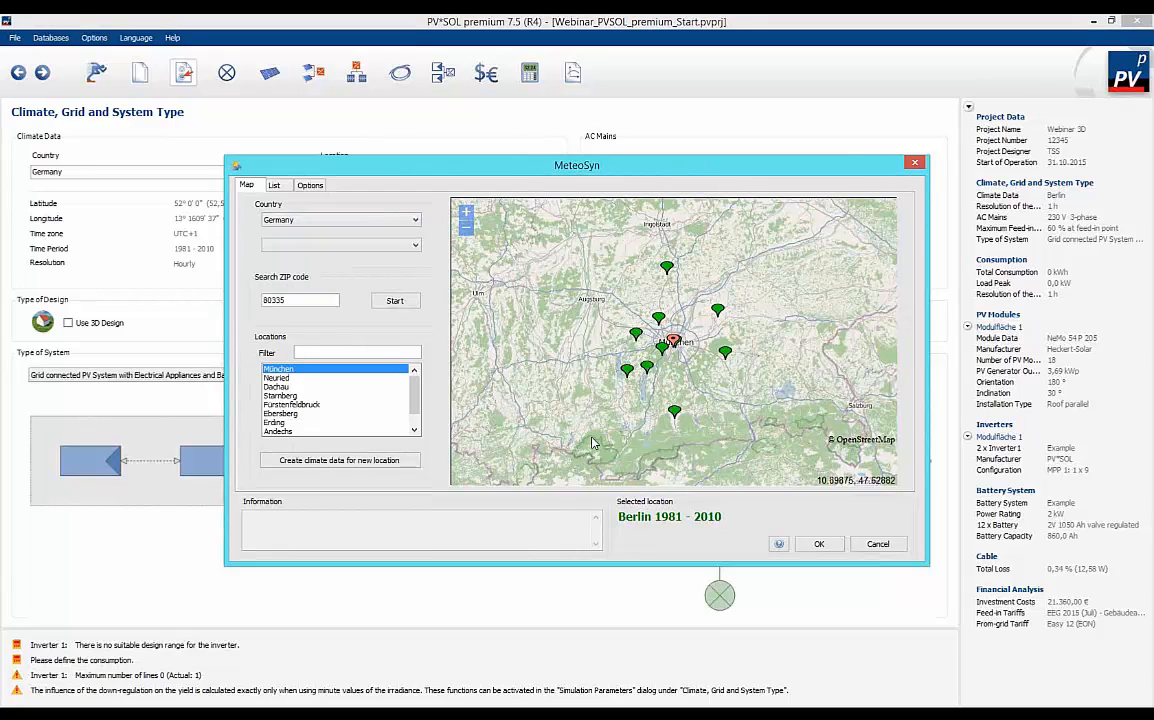
click(466, 213)
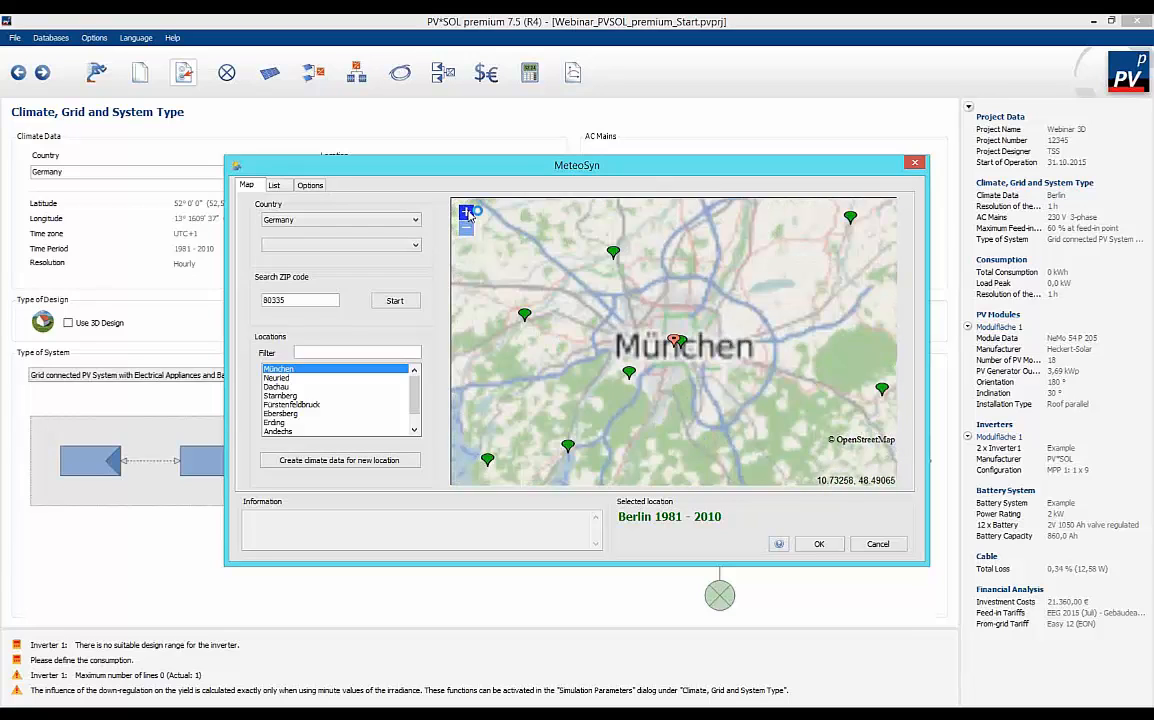
click(466, 213)
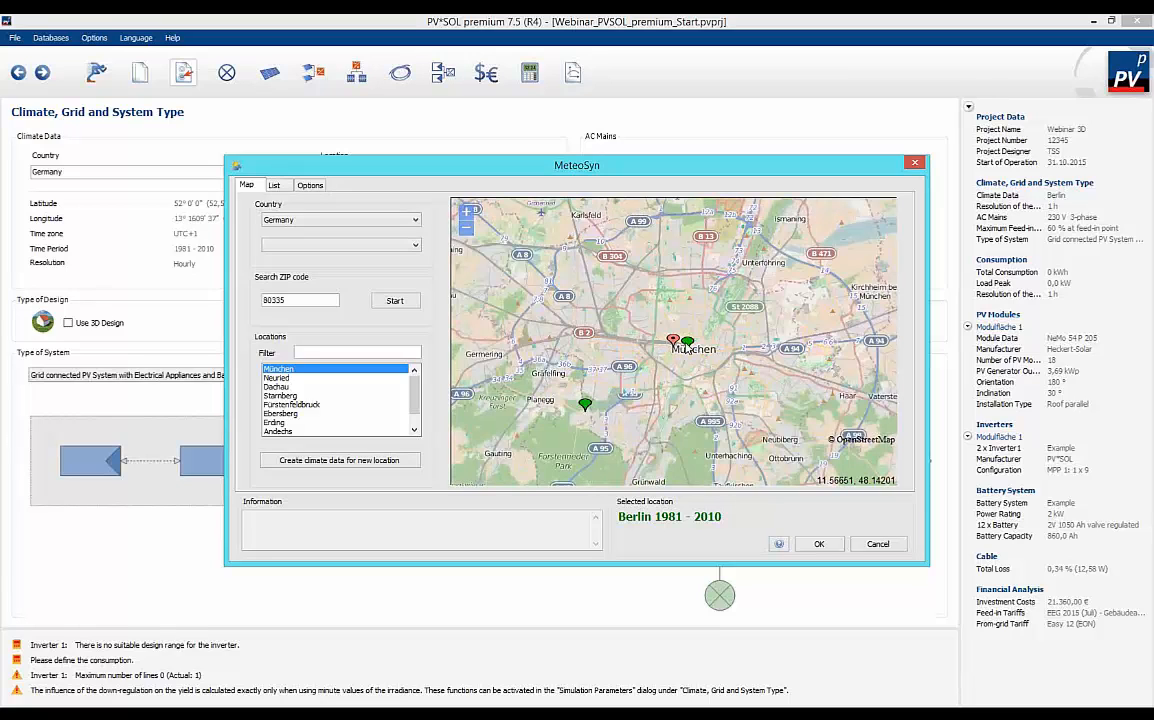
click(673, 340)
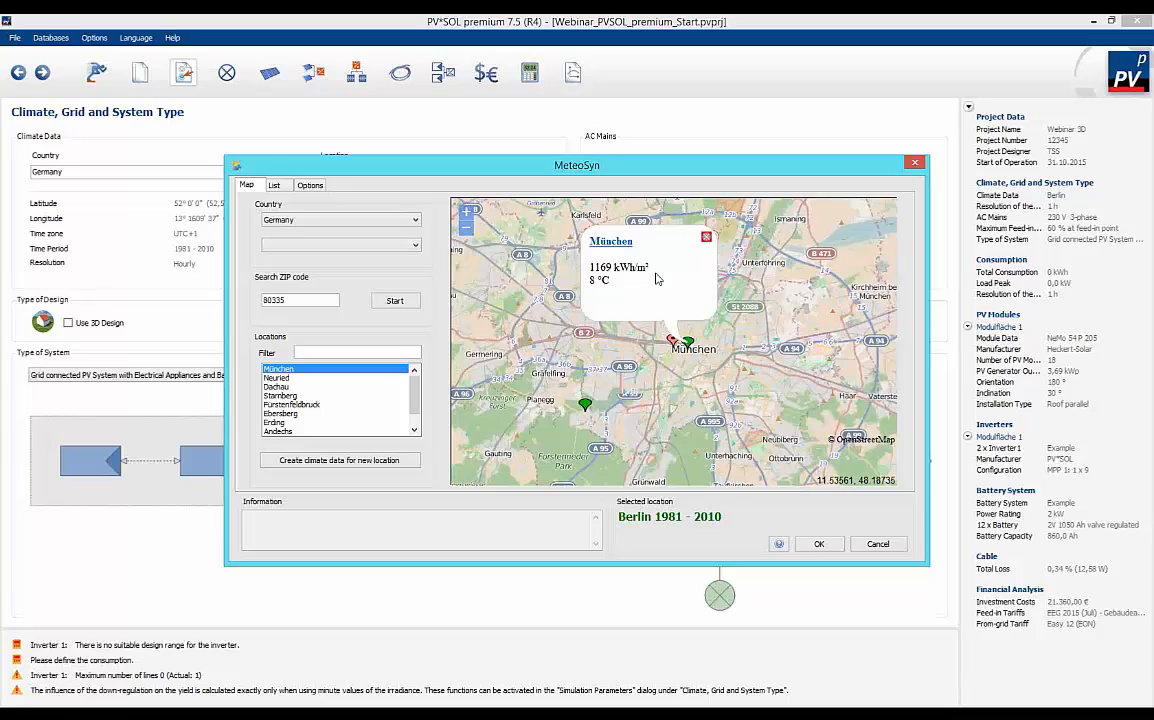
click(611, 243)
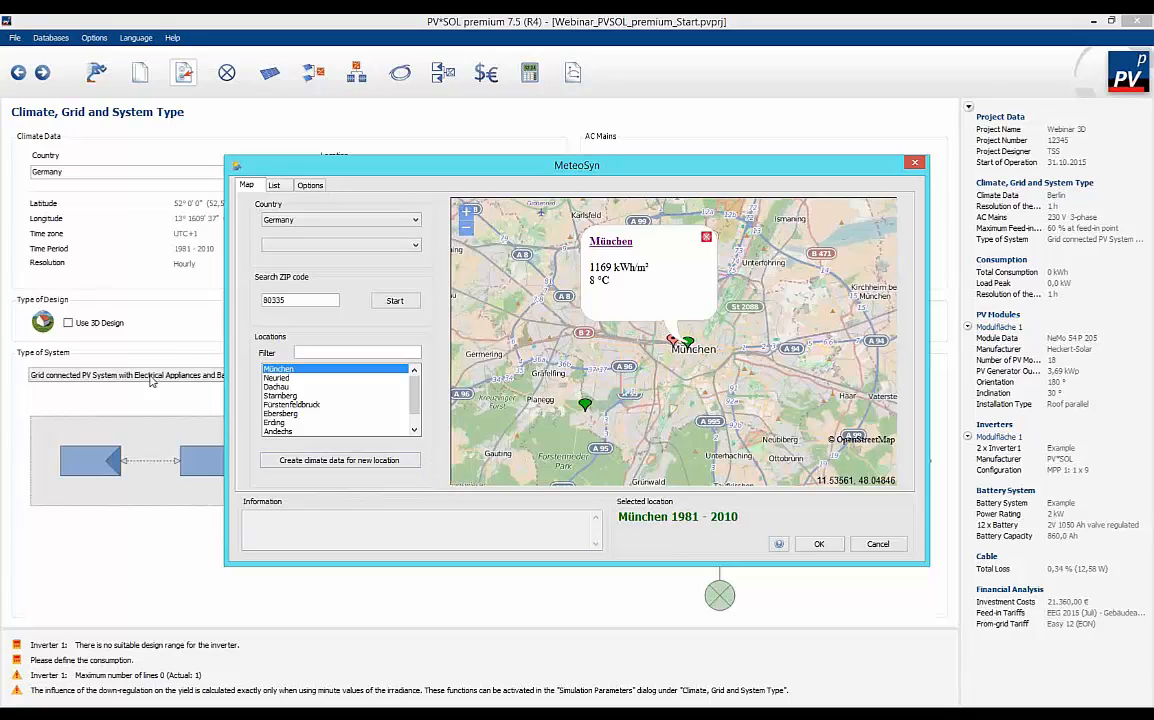
click(820, 545)
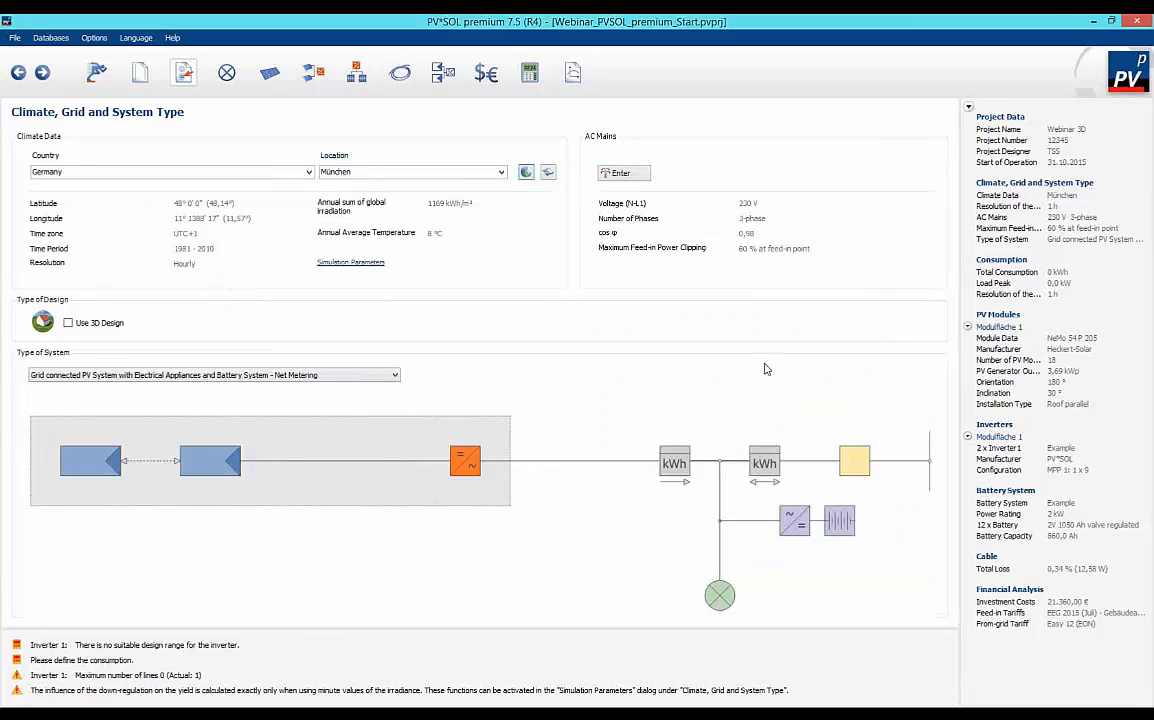
Review the AC mains settings, keeping 230 V, 3-phase, 60 % feed-in power clipping at the feed-in point and 600 g/kWh CO₂ saving.
click(620, 175)
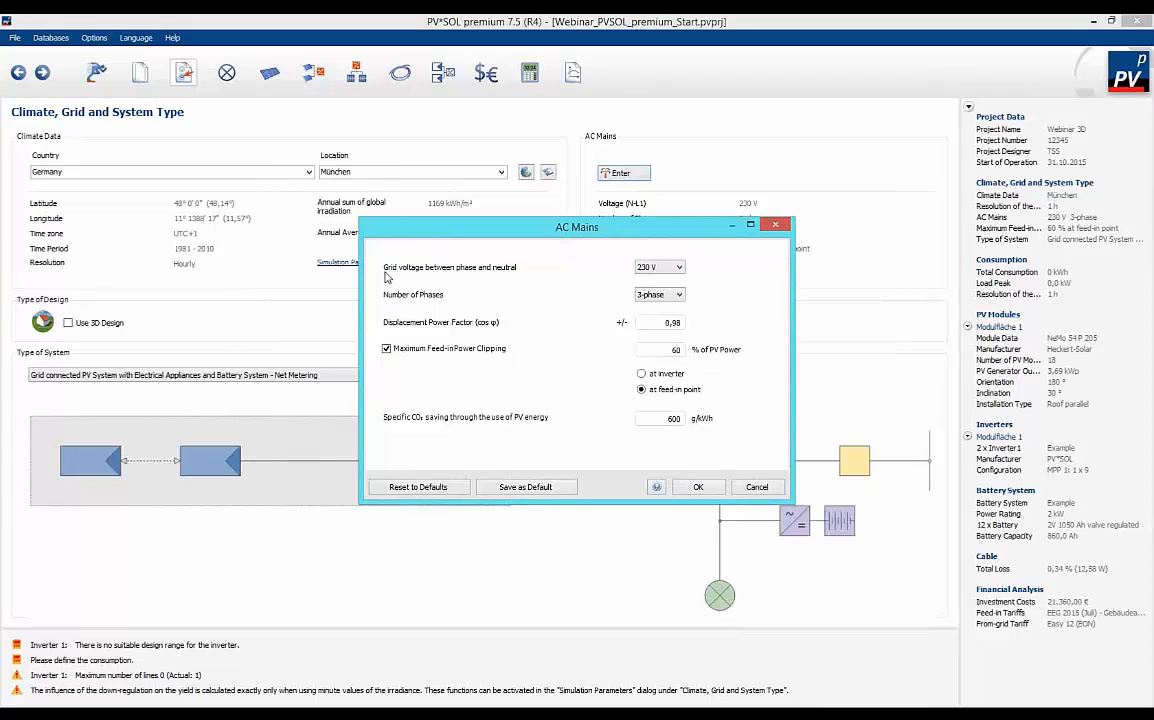
click(672, 268)
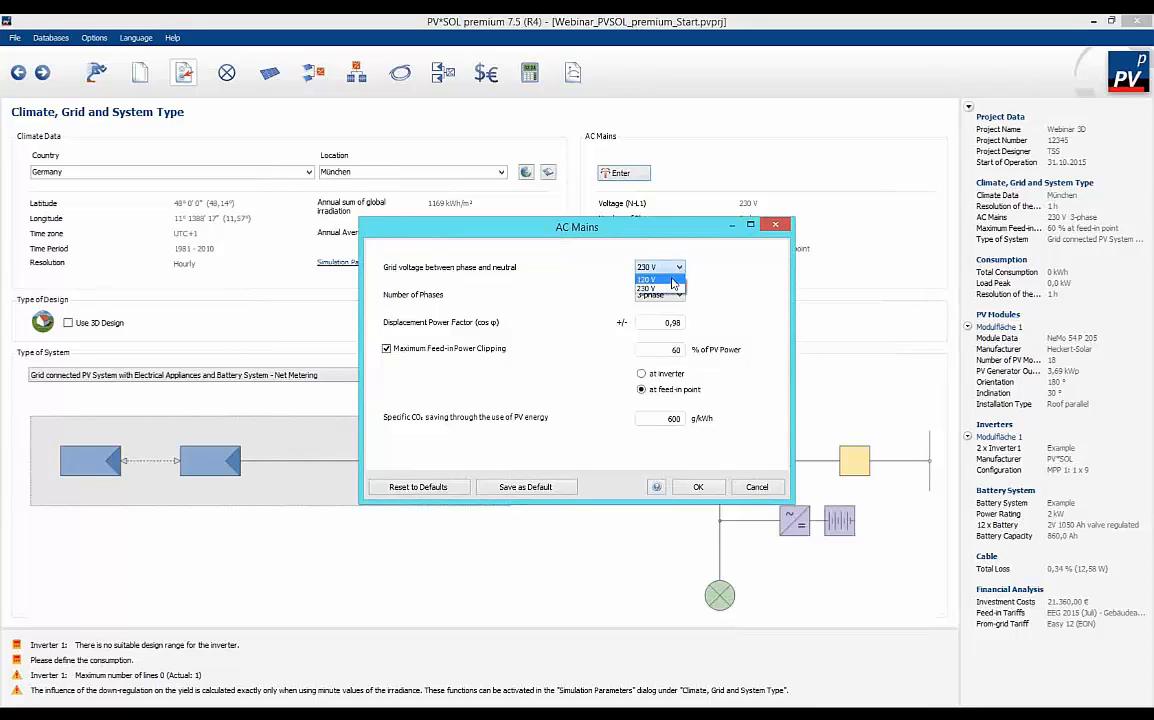
click(674, 289)
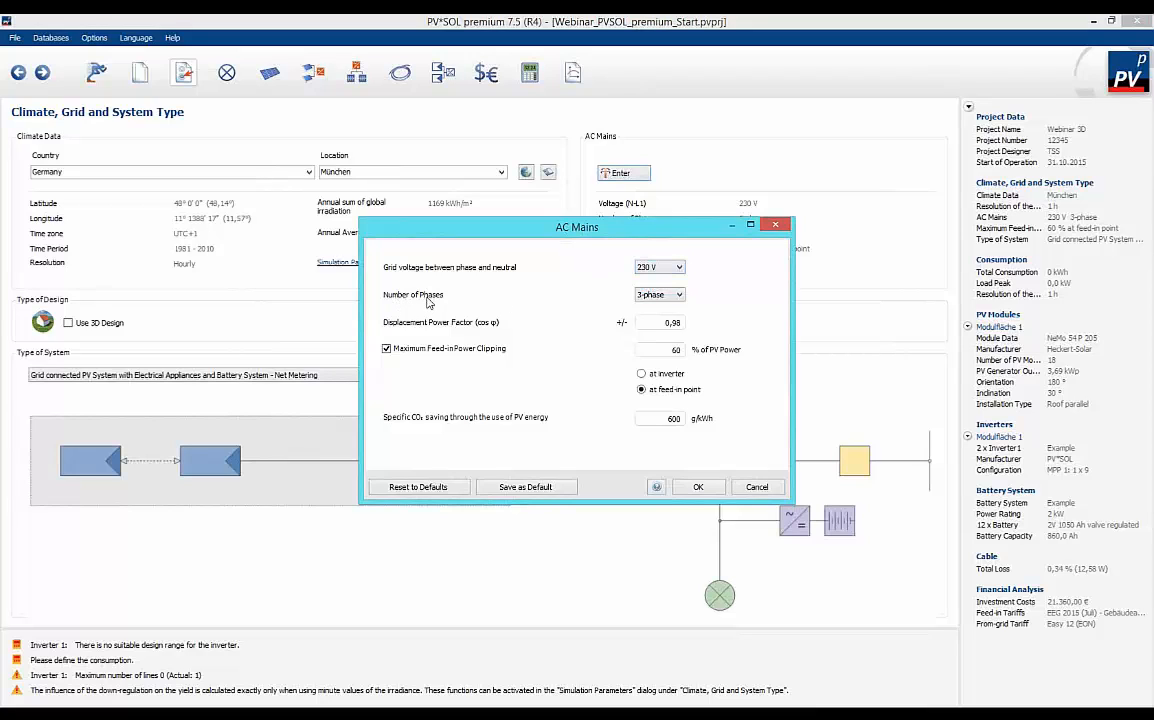
click(675, 296)
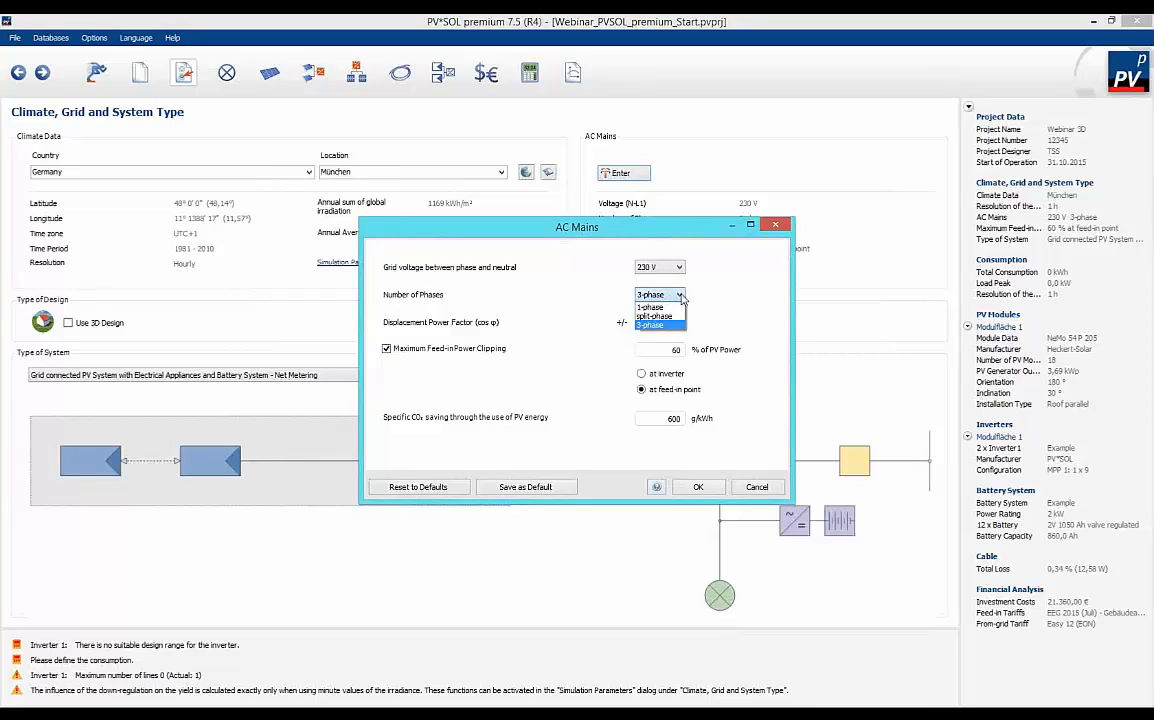
click(681, 297)
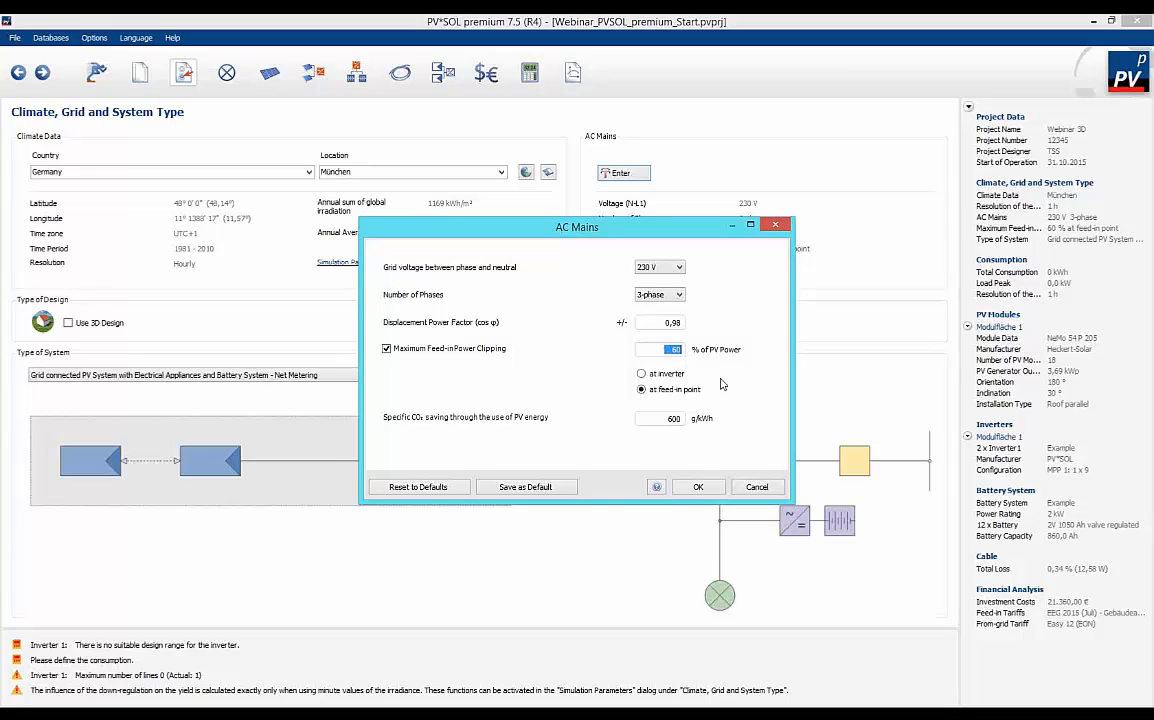
drag(652, 347, 670, 342)
drag(661, 420, 688, 422)
click(698, 489)
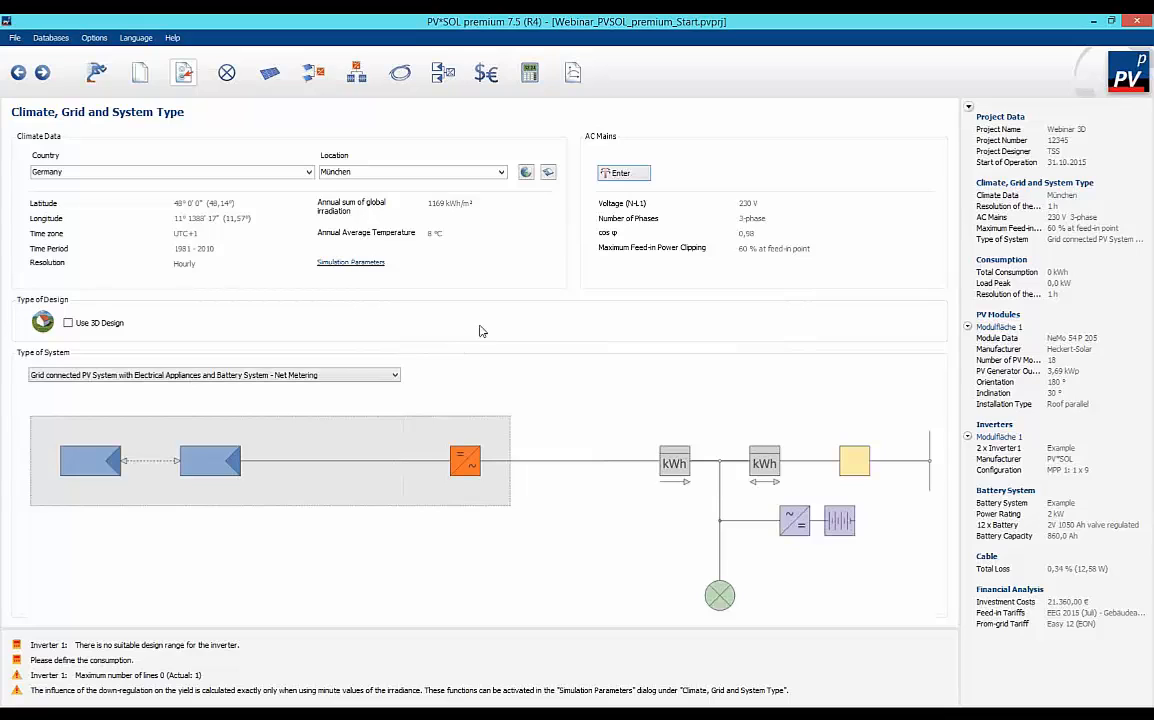
Switch the project to 3D design, using the grid-connected PV system with electrical appliances and battery system - net metering.
click(68, 323)
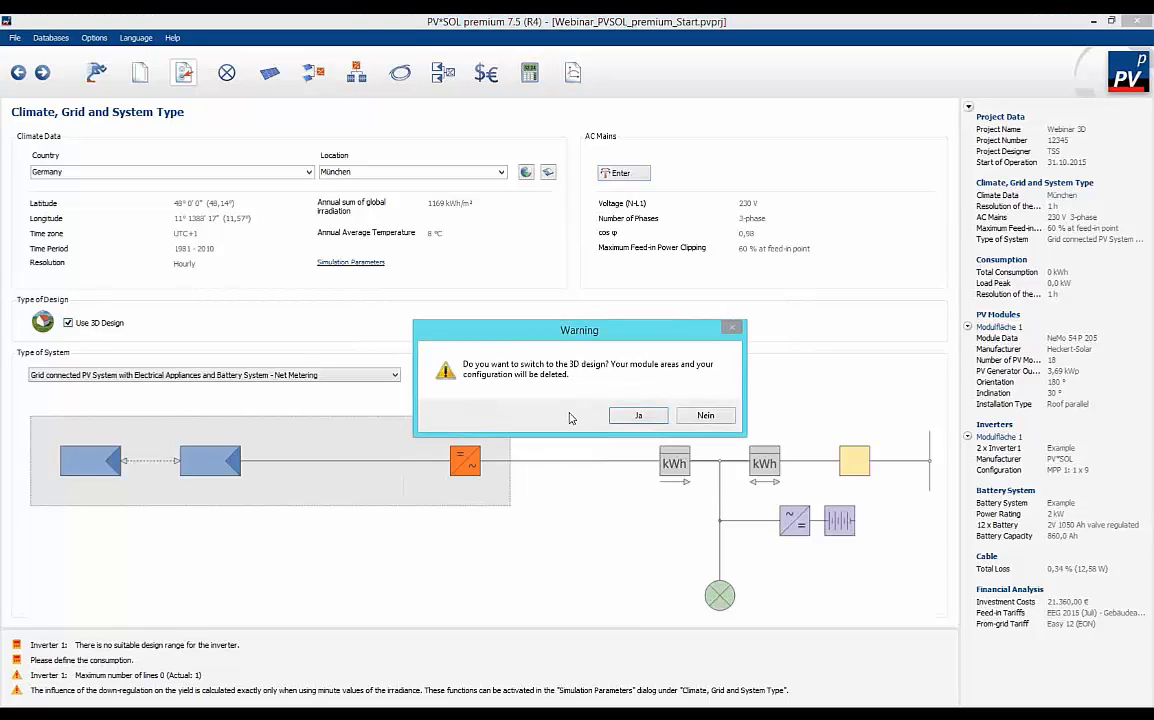
click(639, 416)
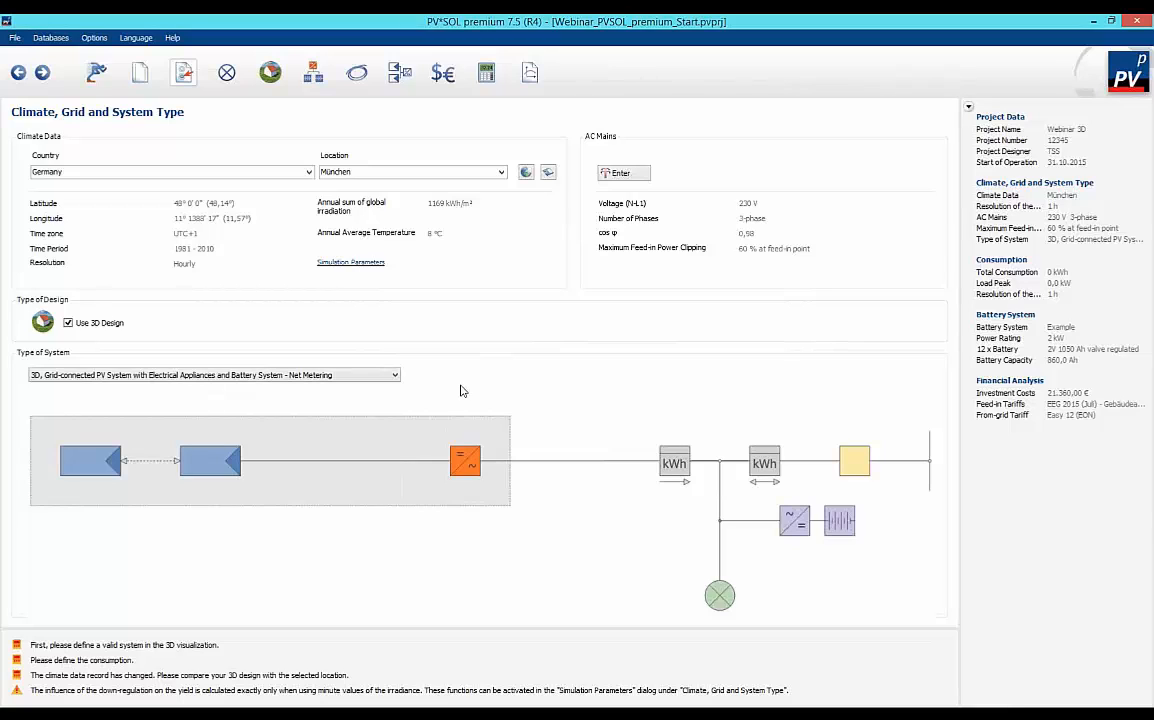
click(395, 377)
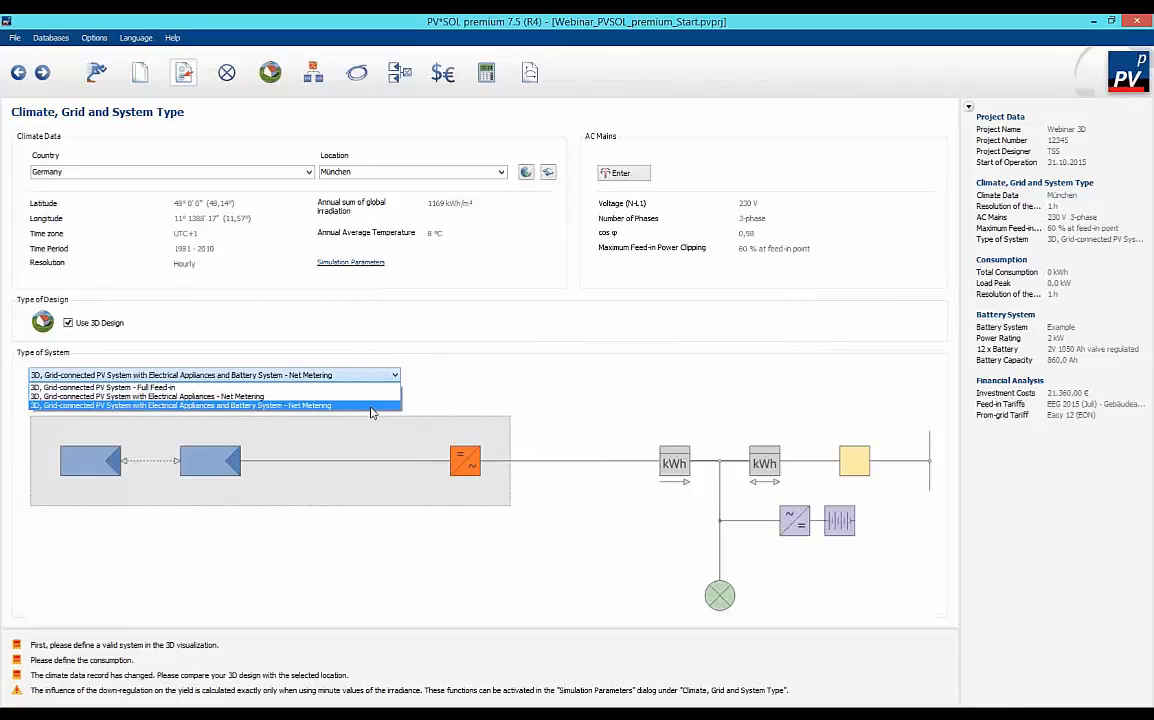
click(370, 406)
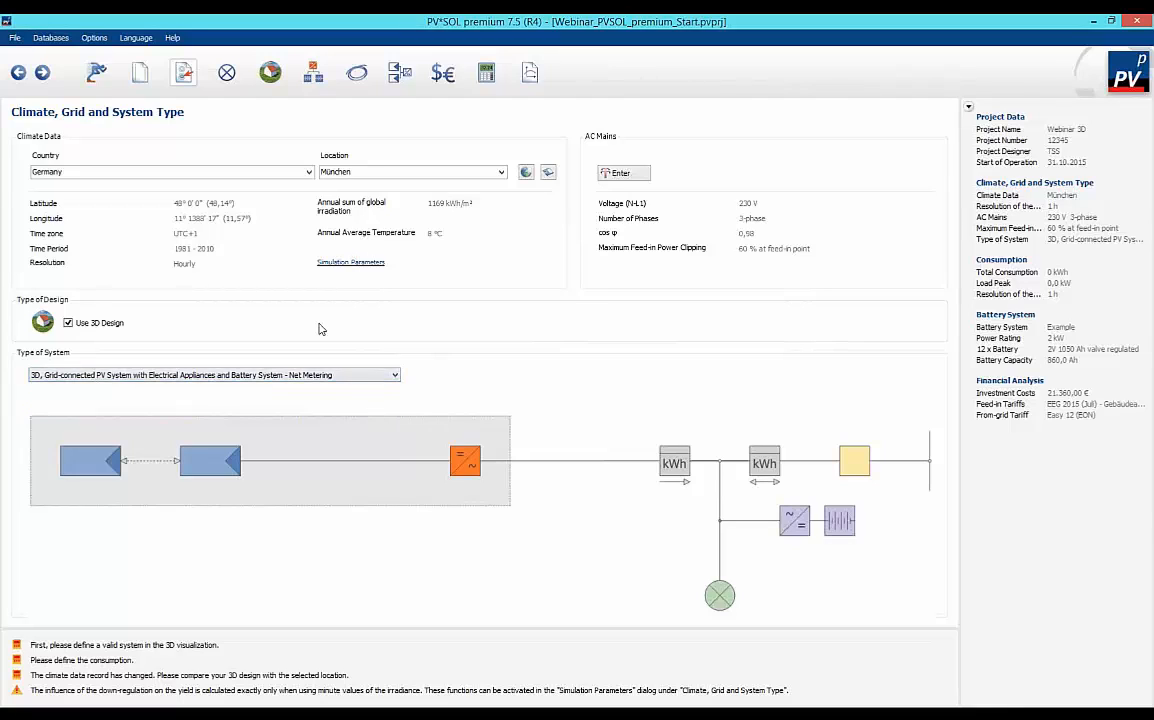
Define a new consumption load profile named Webinar 3D with an annual energy requirement of 5000 kWh.
click(227, 75)
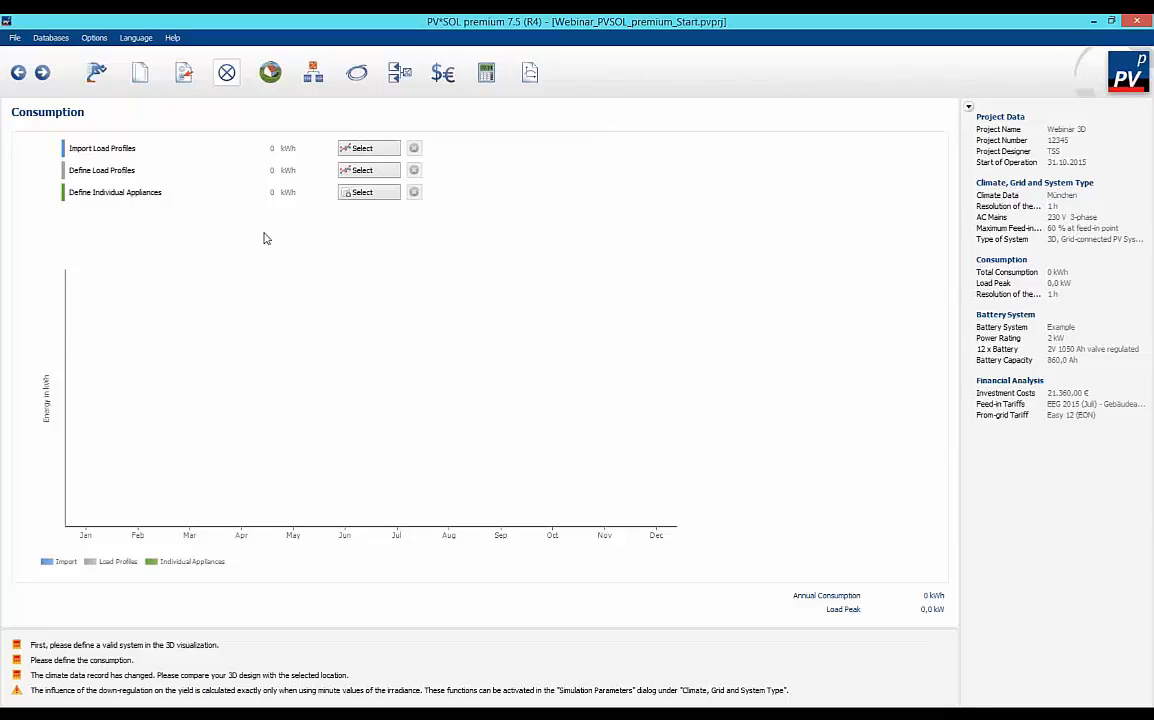
click(366, 191)
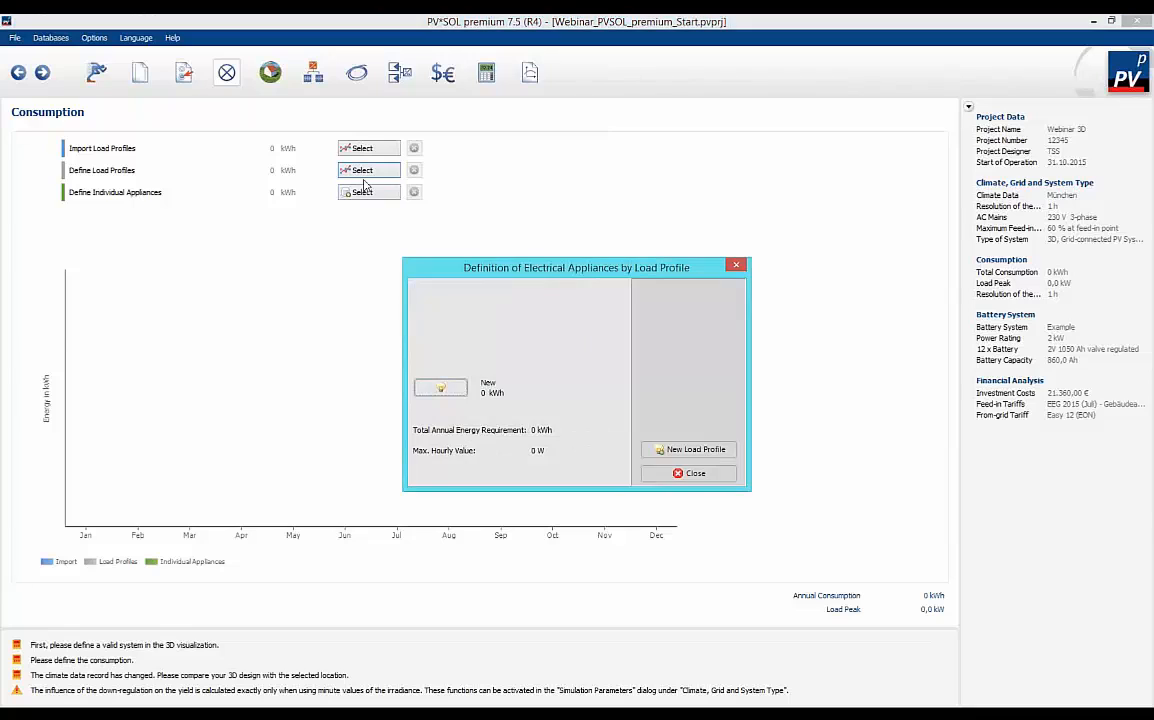
click(441, 389)
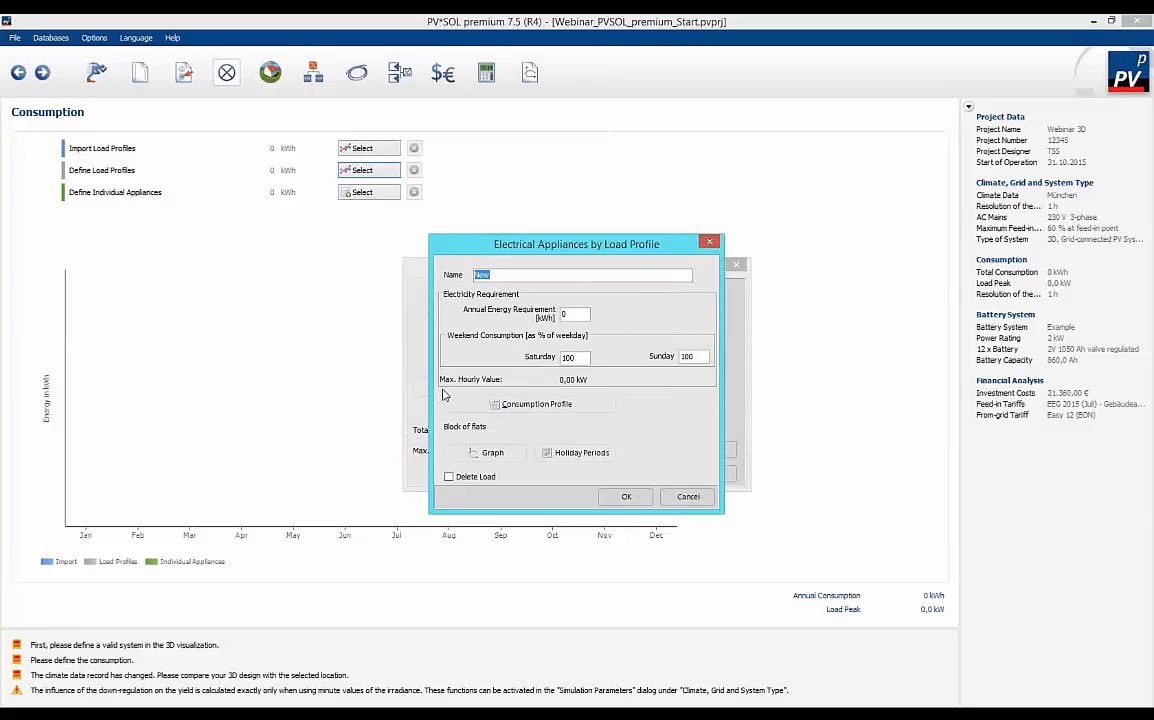
click(501, 277)
drag(501, 279, 449, 287)
text(Webinar 3D)
key(Tab)
text(5000)
key(Tab)
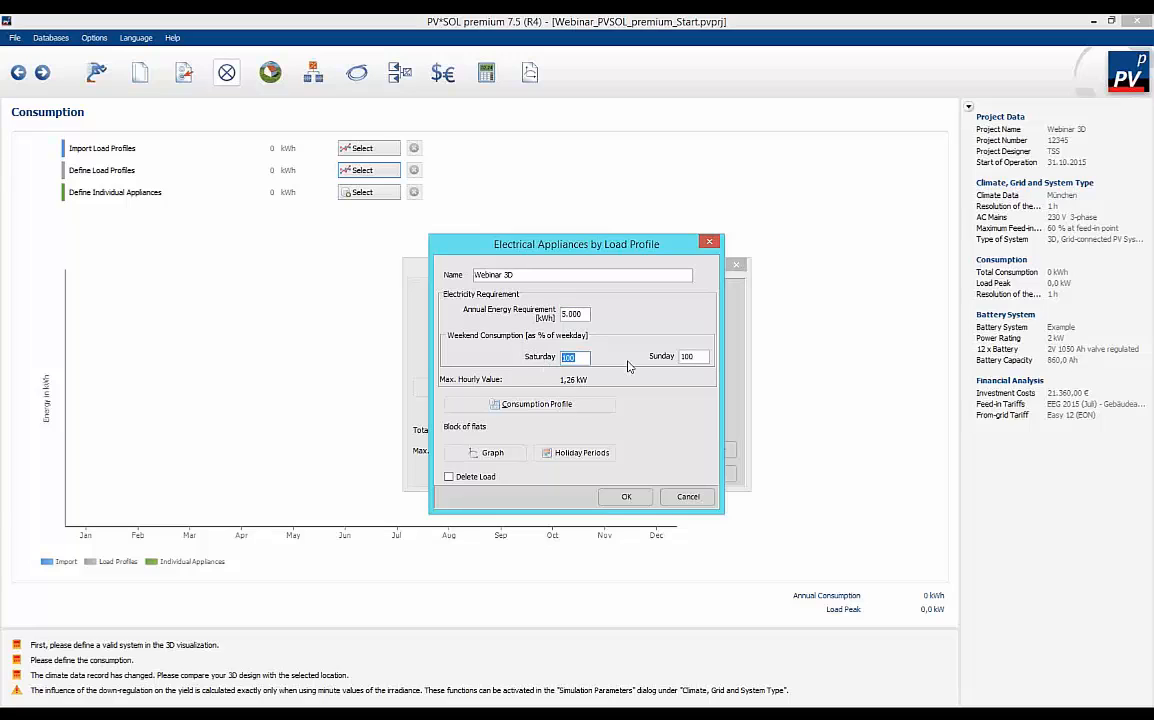
key(Tab)
Load the Residential House Average Household Berlin; source 6 consumption profile for the Webinar 3D load profile.
click(538, 406)
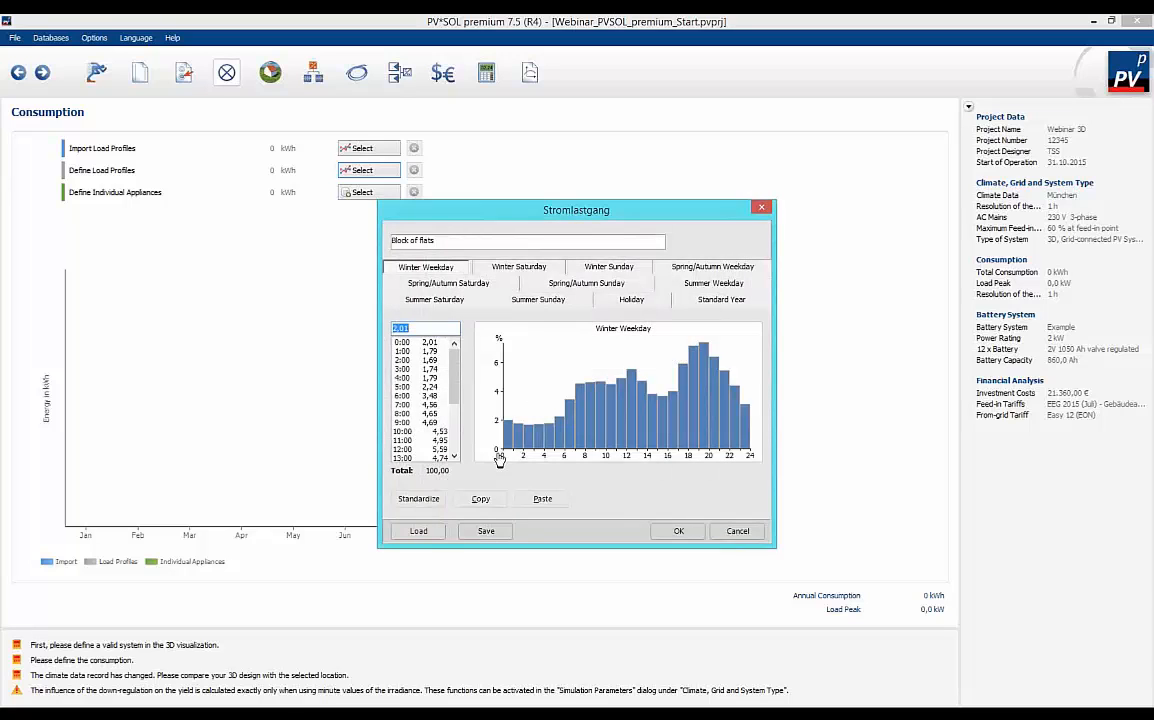
click(418, 535)
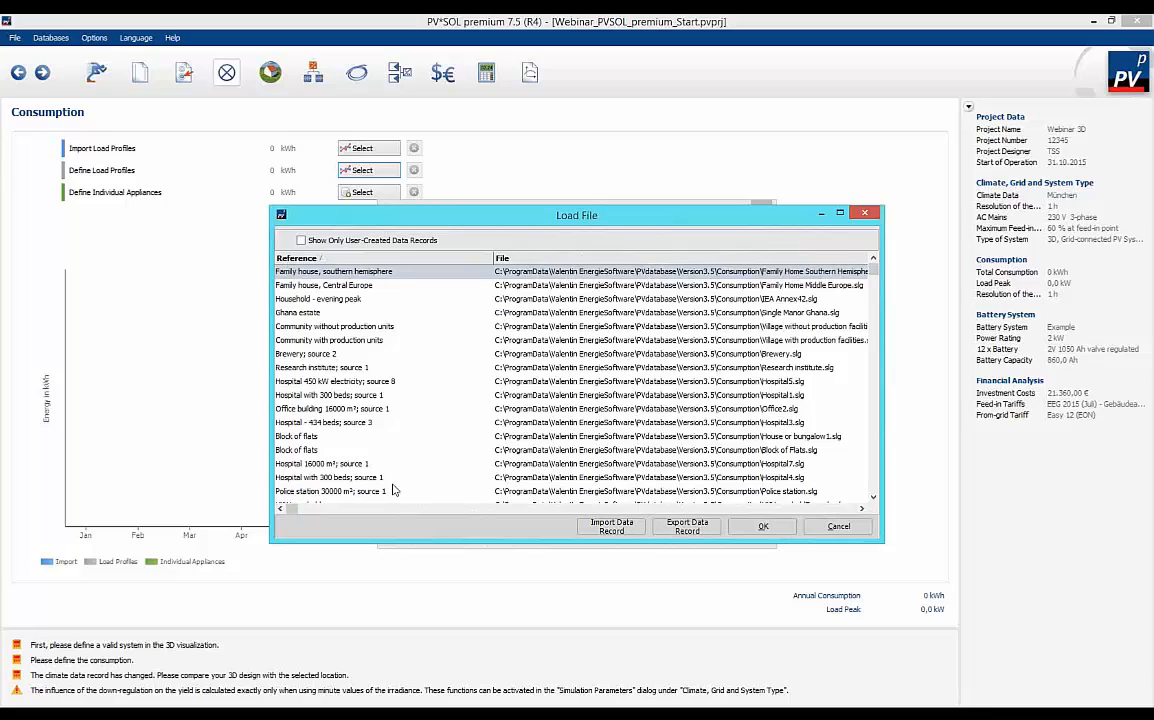
click(349, 286)
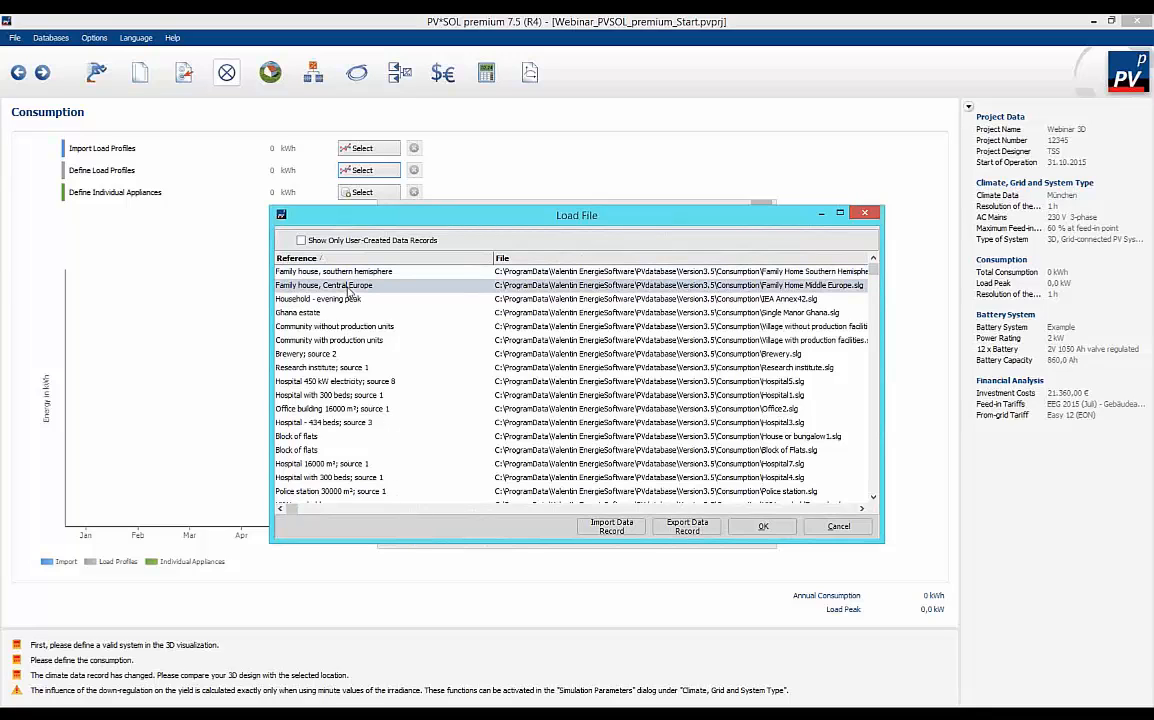
key(Down)
key(Down)
key(Down)
key(Down)
key(Down)
key(Down)
key(Down)
key(Down)
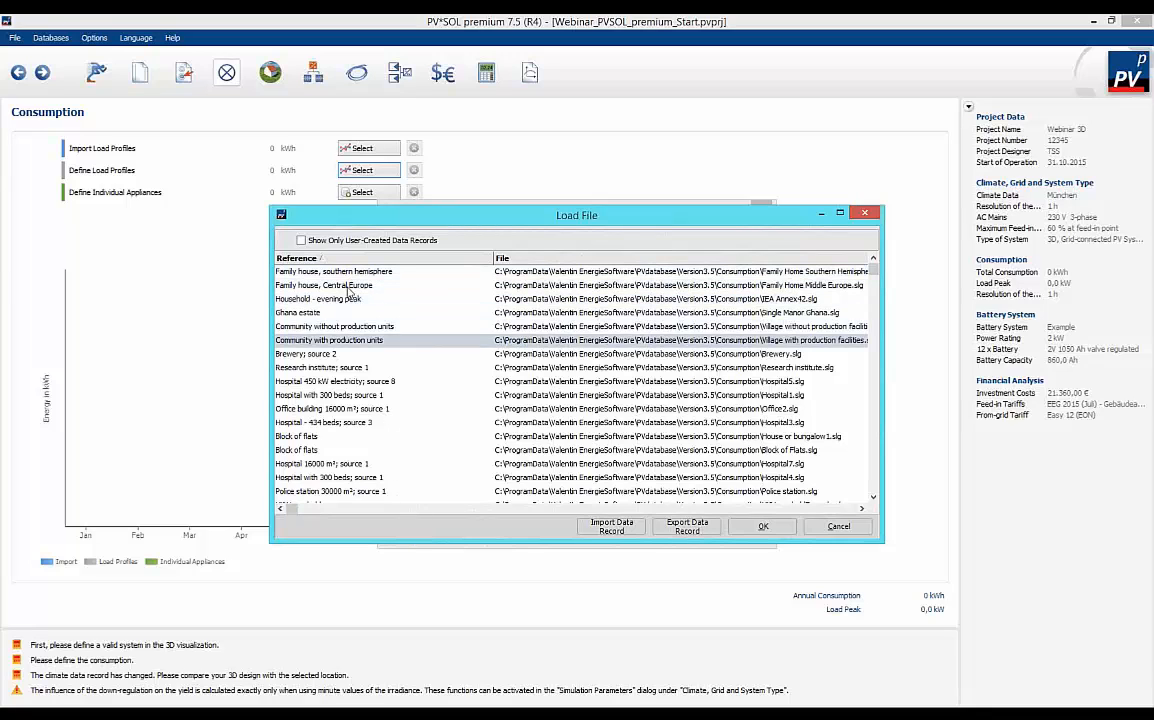
key(Down)
key(Down)
key(Down)
key(Down)
key(Down)
key(Down)
key(Down)
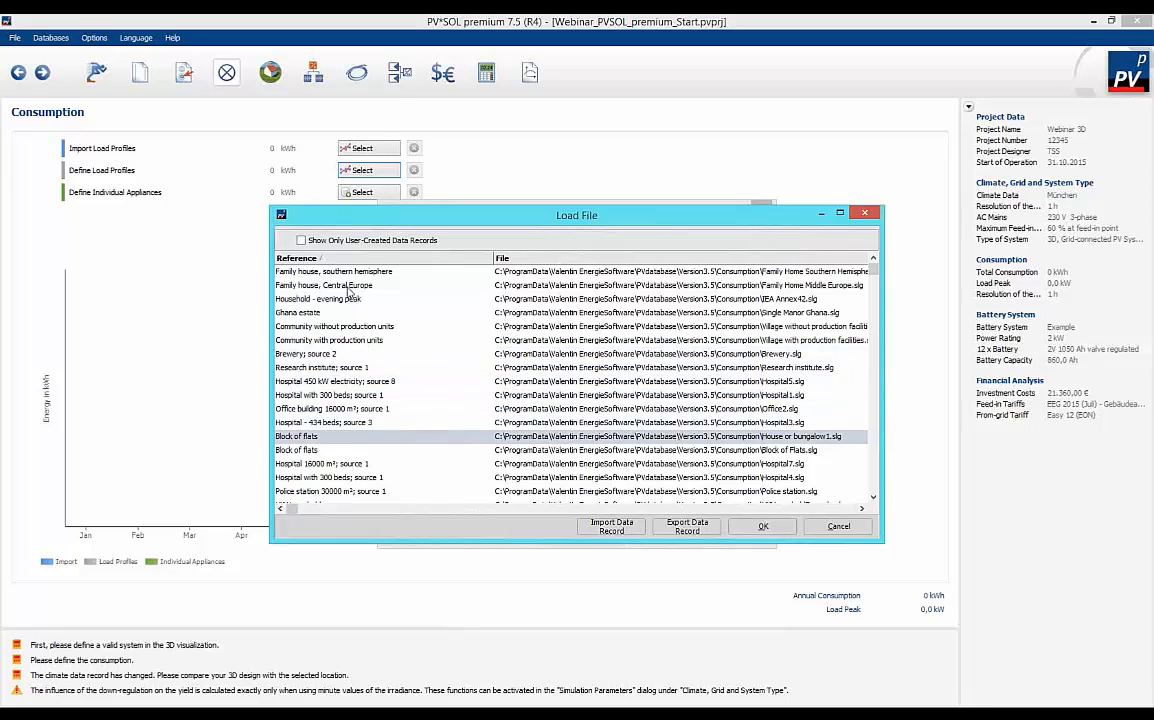
key(Down)
key(Down)
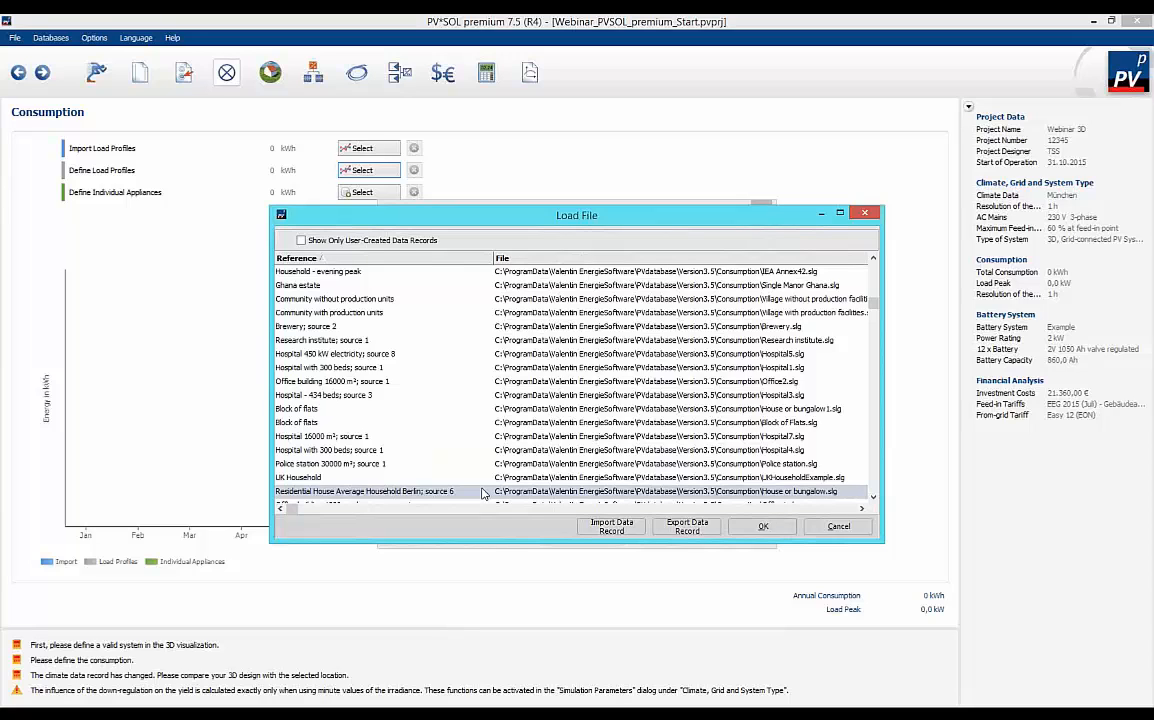
click(763, 527)
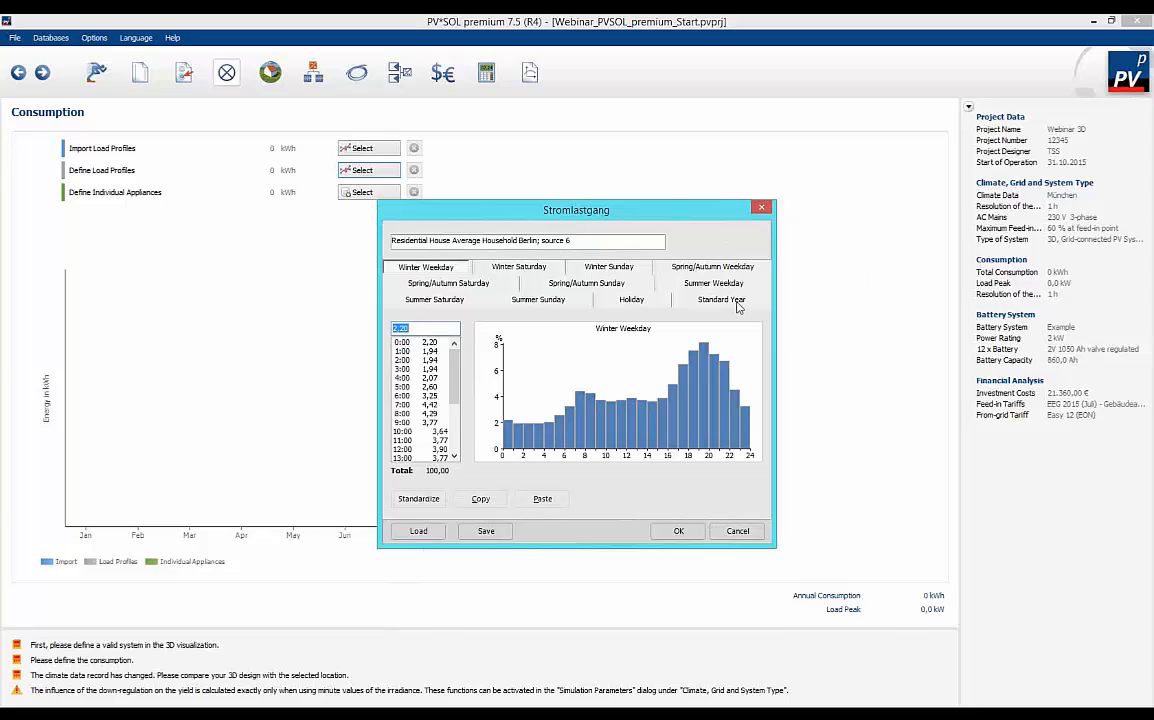
Review the profile's Standard Year monthly and Winter Weekday hourly distributions, and accept the consumption profile.
click(735, 305)
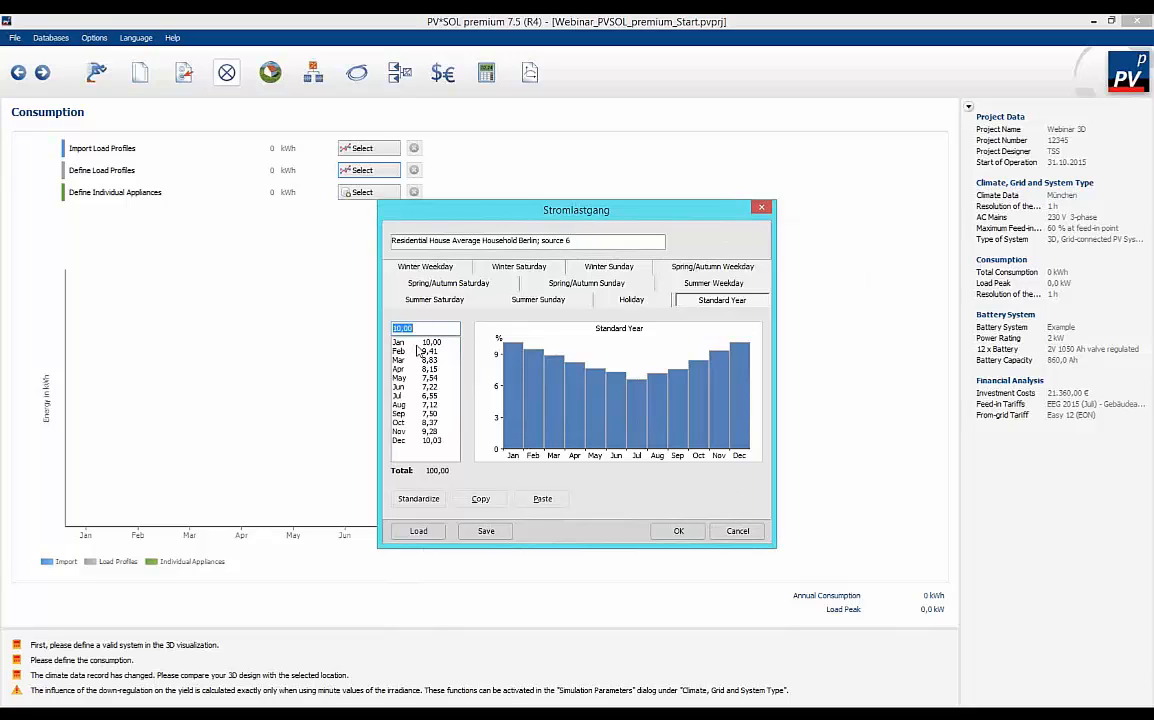
click(436, 344)
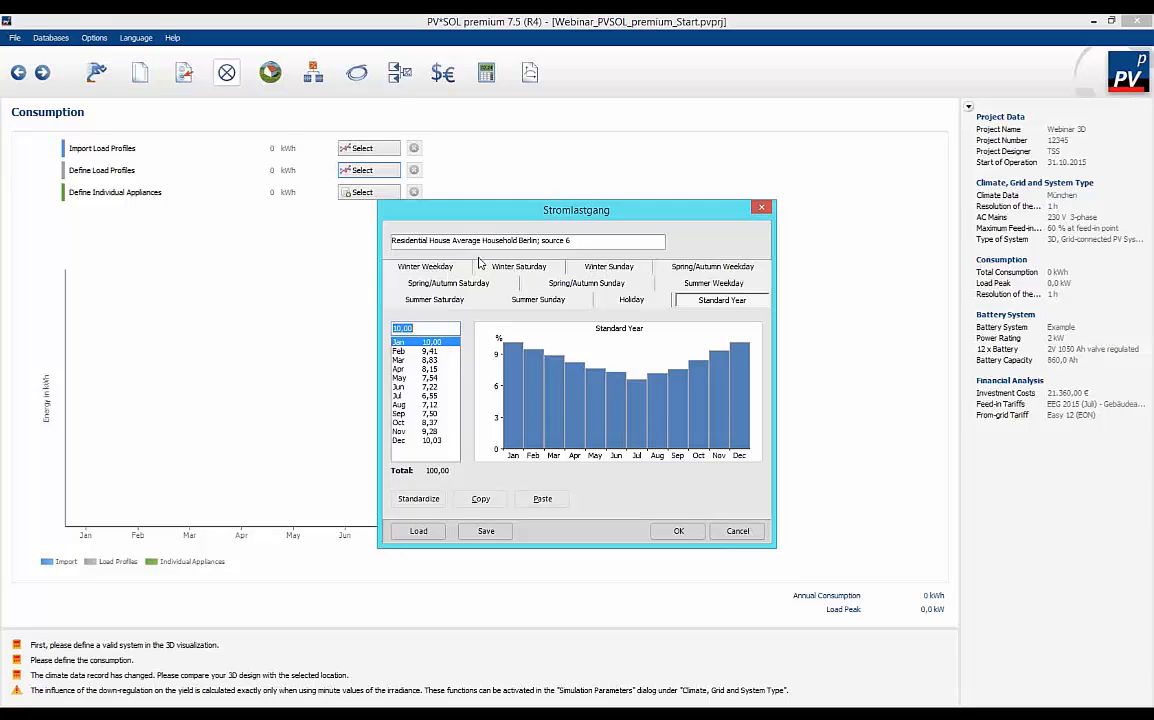
click(424, 267)
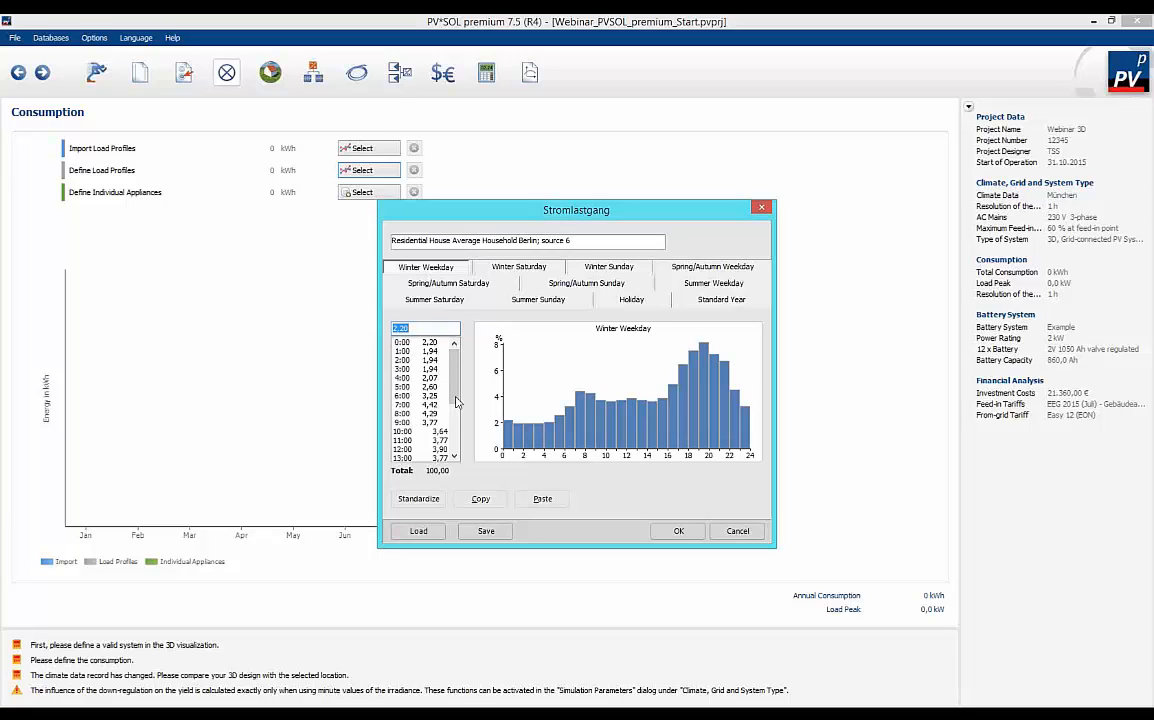
mouse_move(453, 387)
mouse_down()
mouse_move(461, 436)
mouse_move(458, 393)
mouse_up()
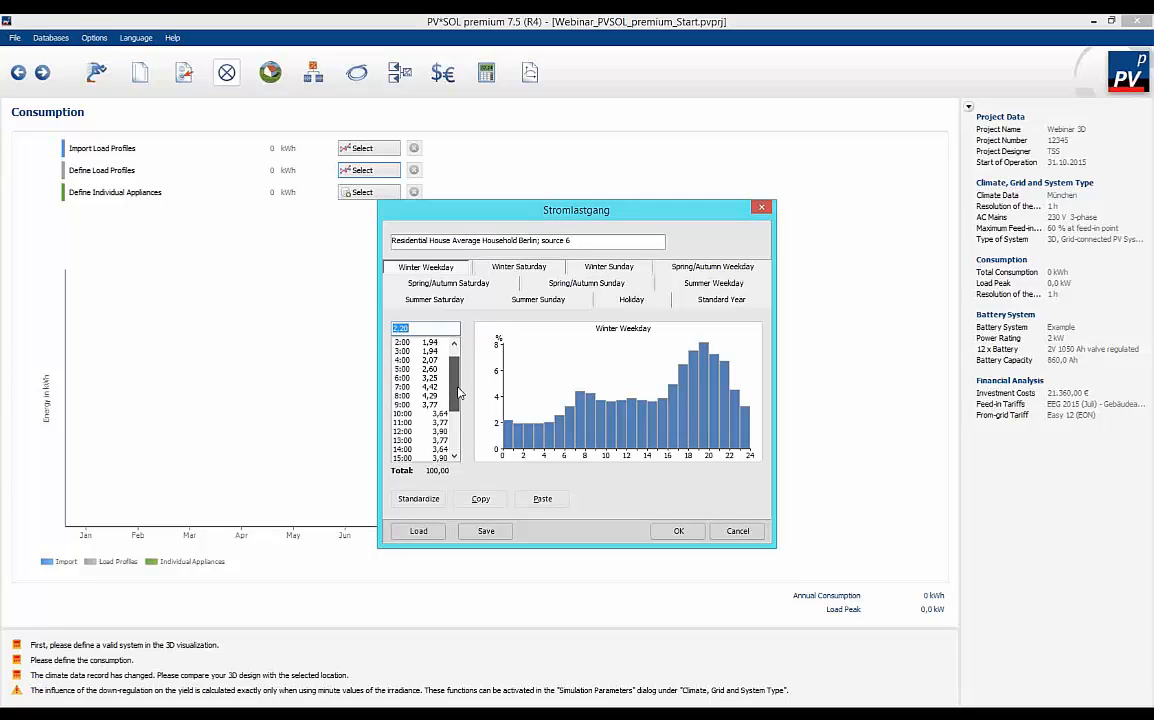
click(408, 413)
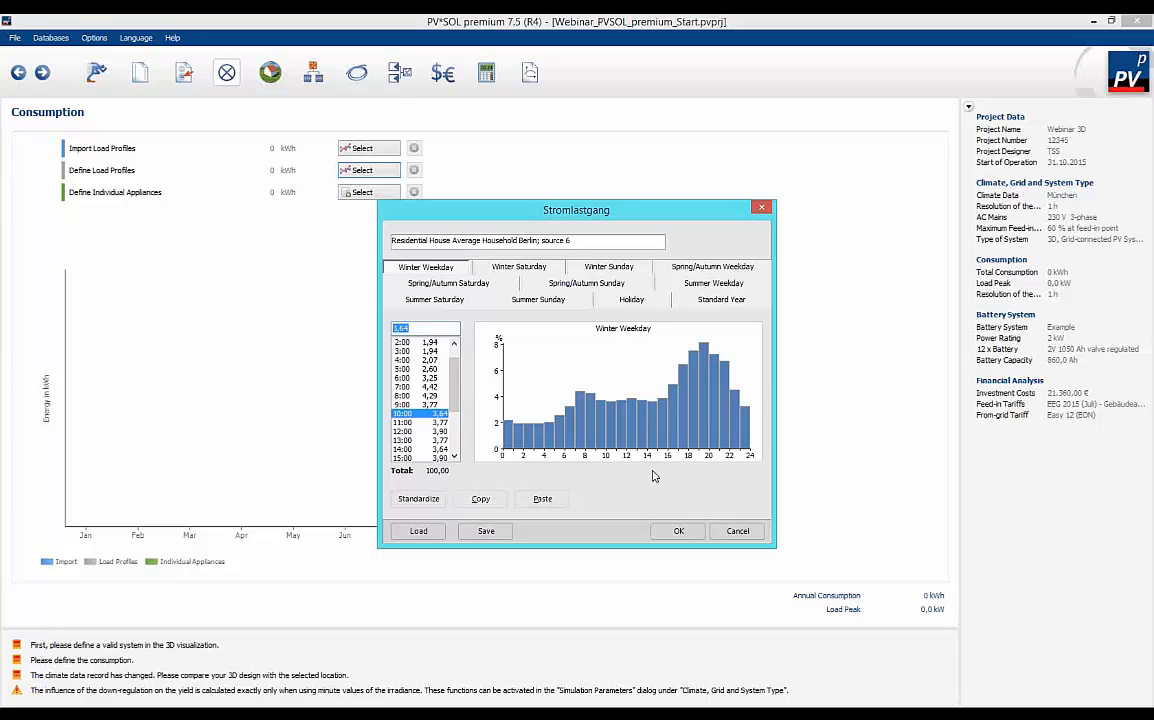
click(679, 532)
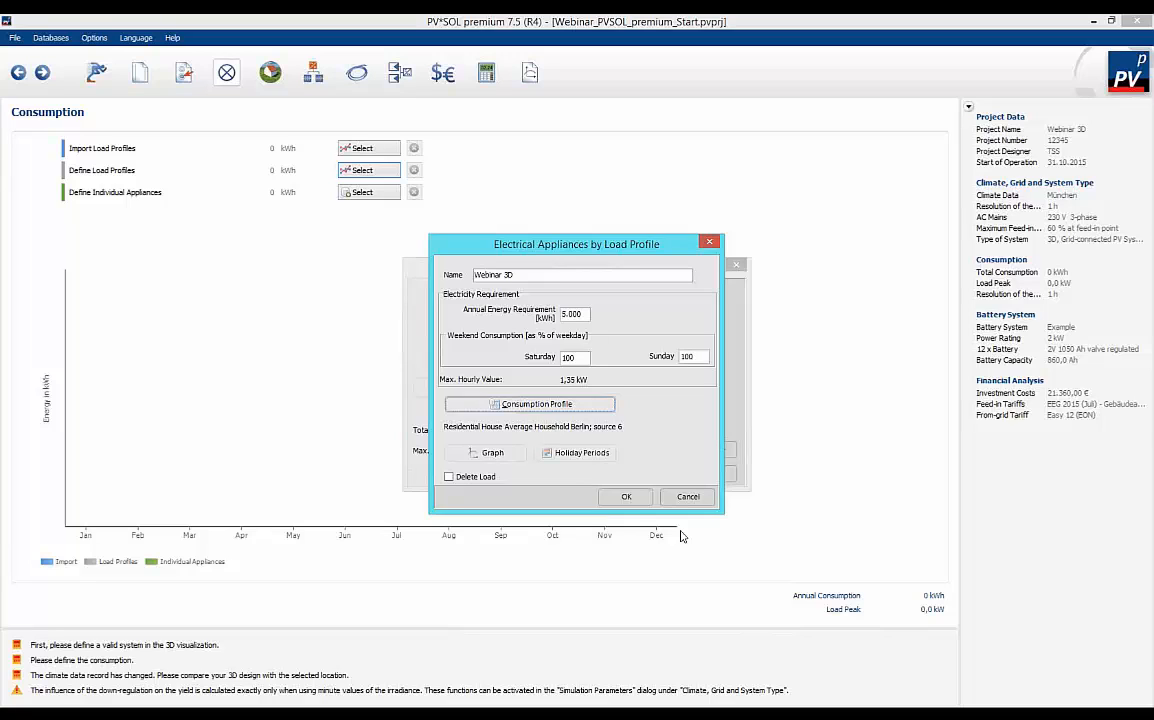
Check the holiday periods without changing them, and apply the Webinar 3D load profile to the project's consumption.
click(580, 453)
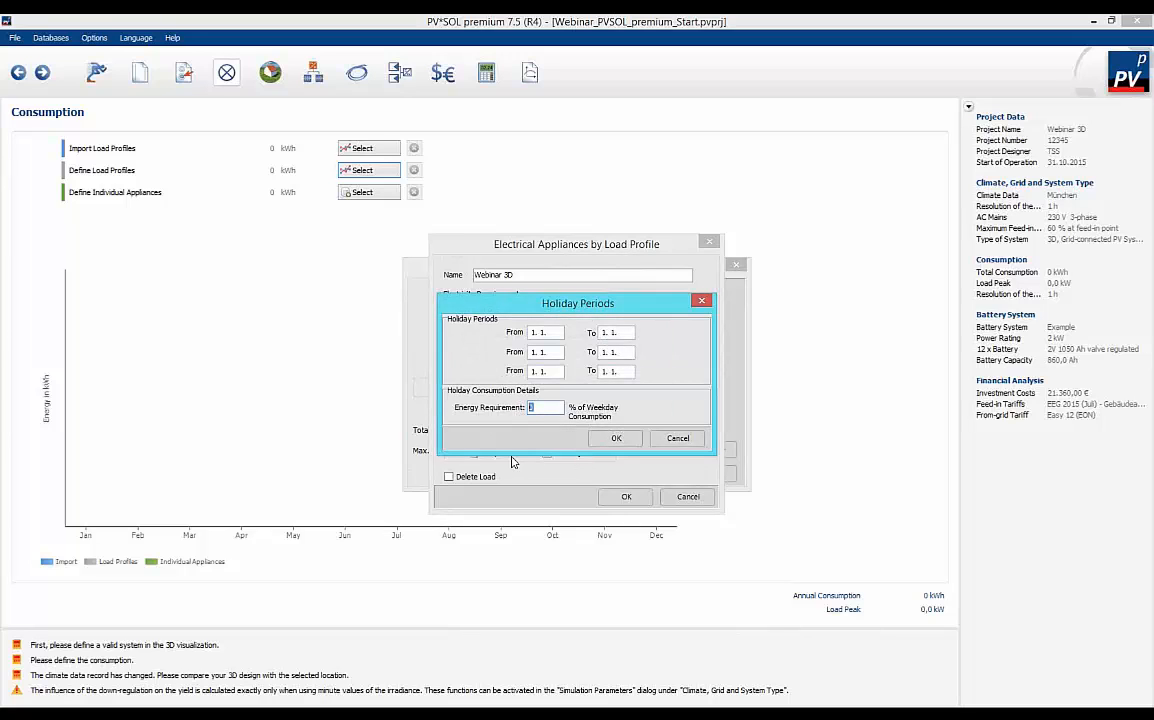
click(672, 440)
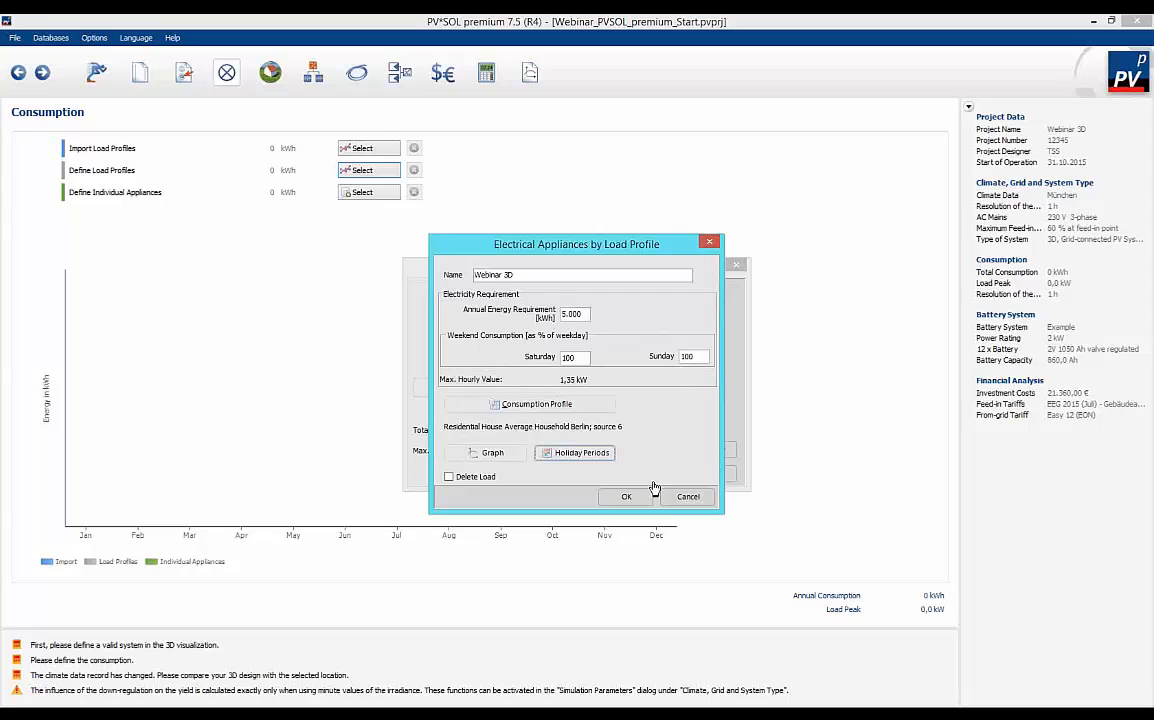
click(626, 498)
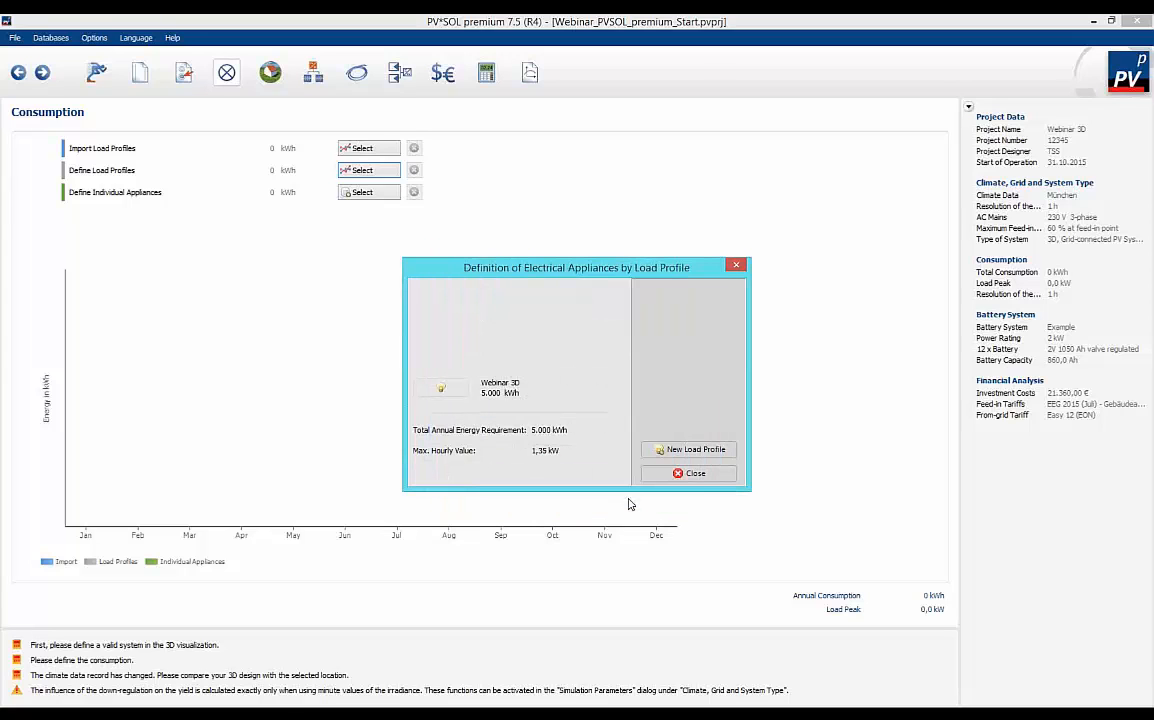
click(695, 474)
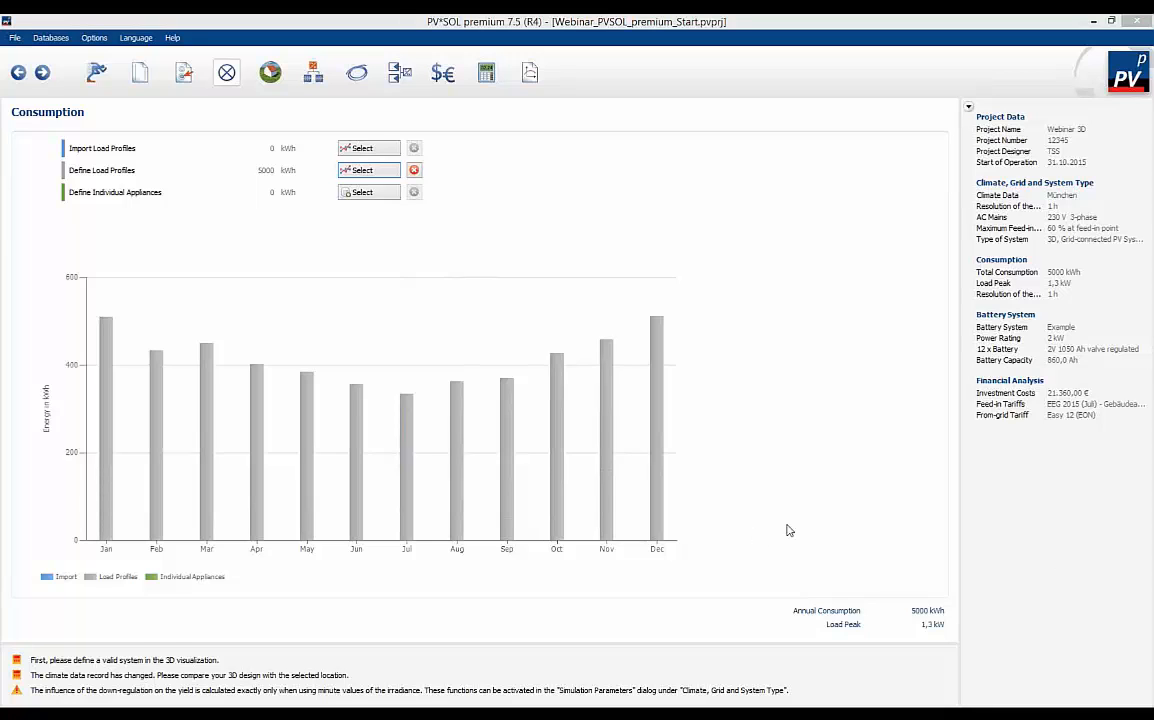
Start a new 3D system in the 3D visualization with a Building with Gabled Roof as the coverable object.
click(270, 73)
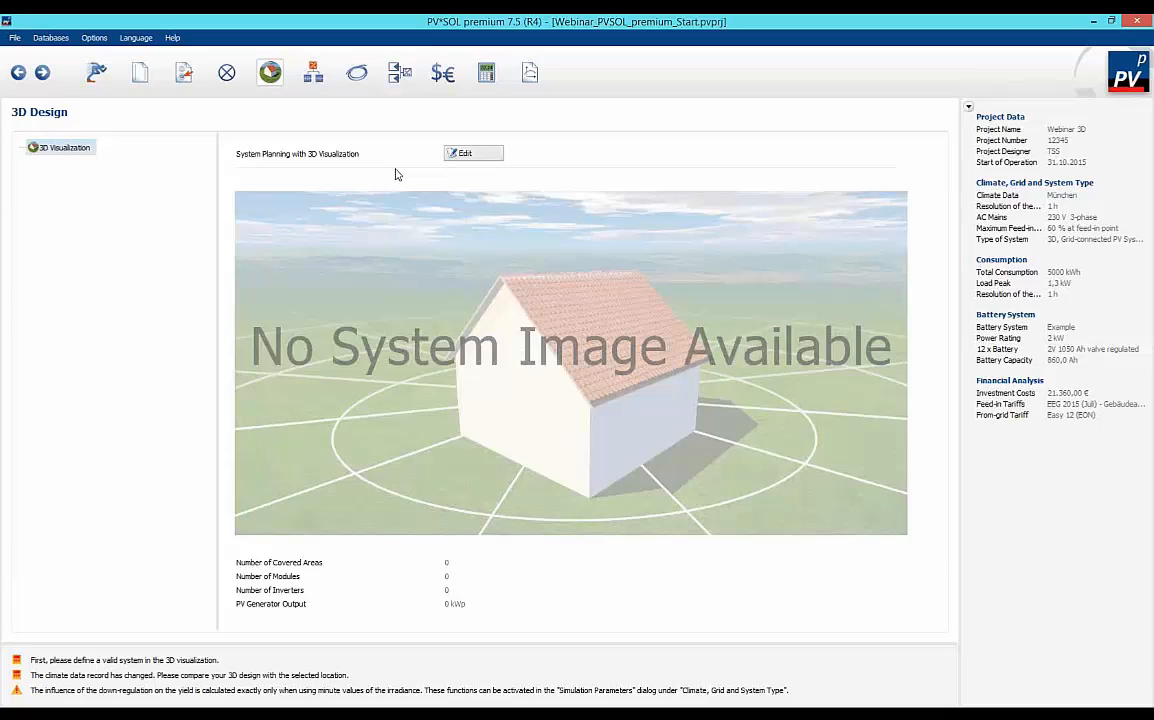
click(465, 156)
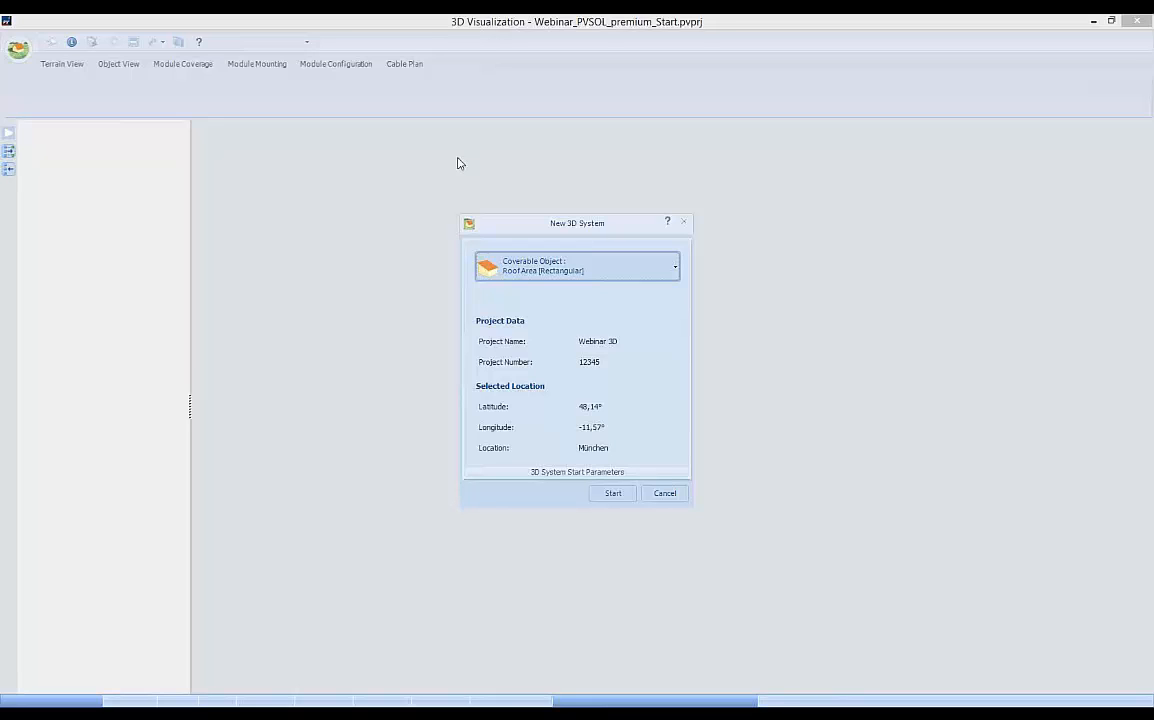
click(676, 271)
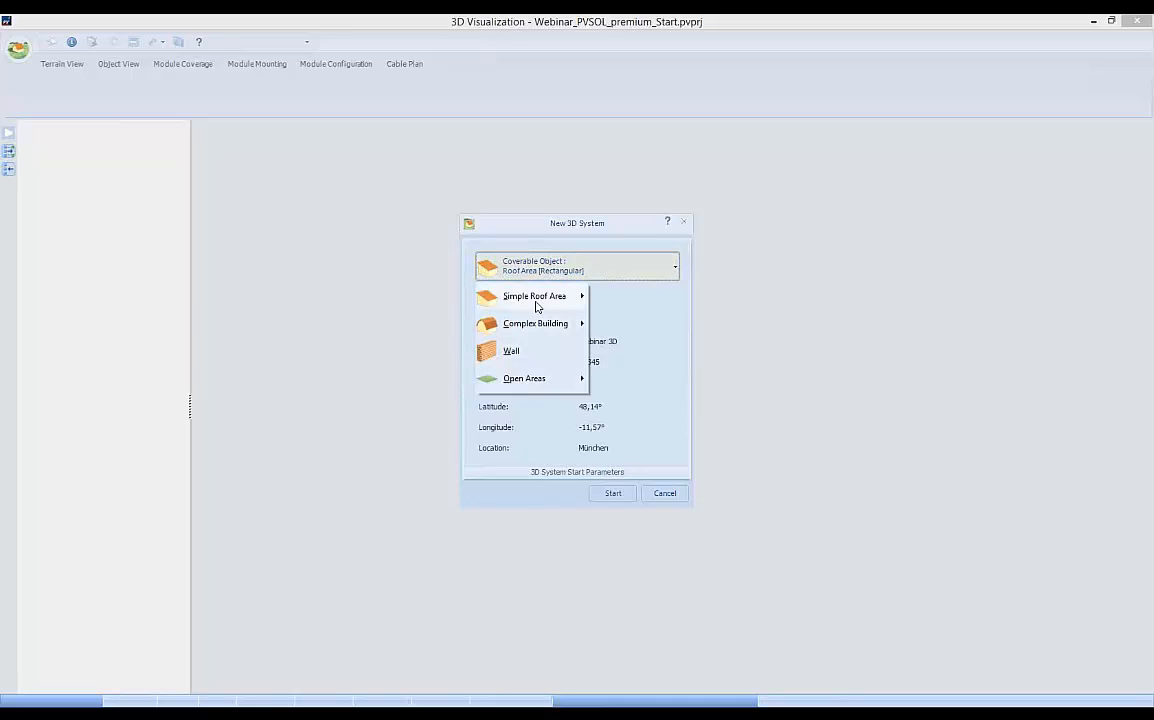
mouse_move(536, 307)
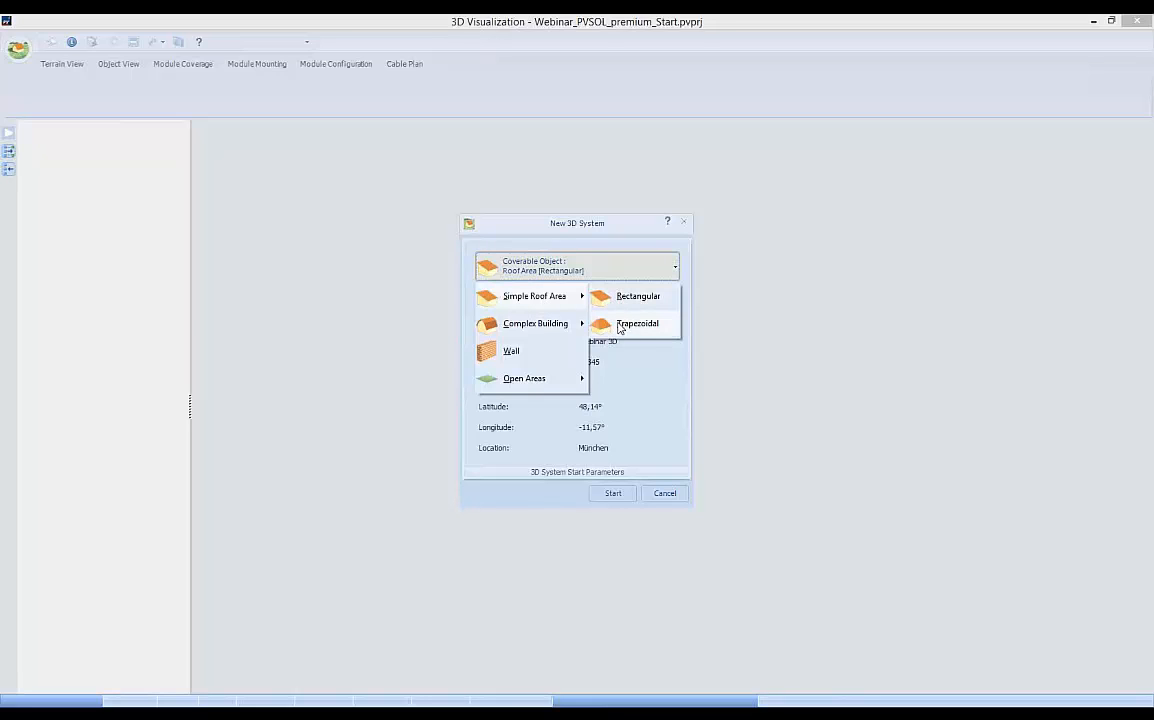
mouse_move(555, 328)
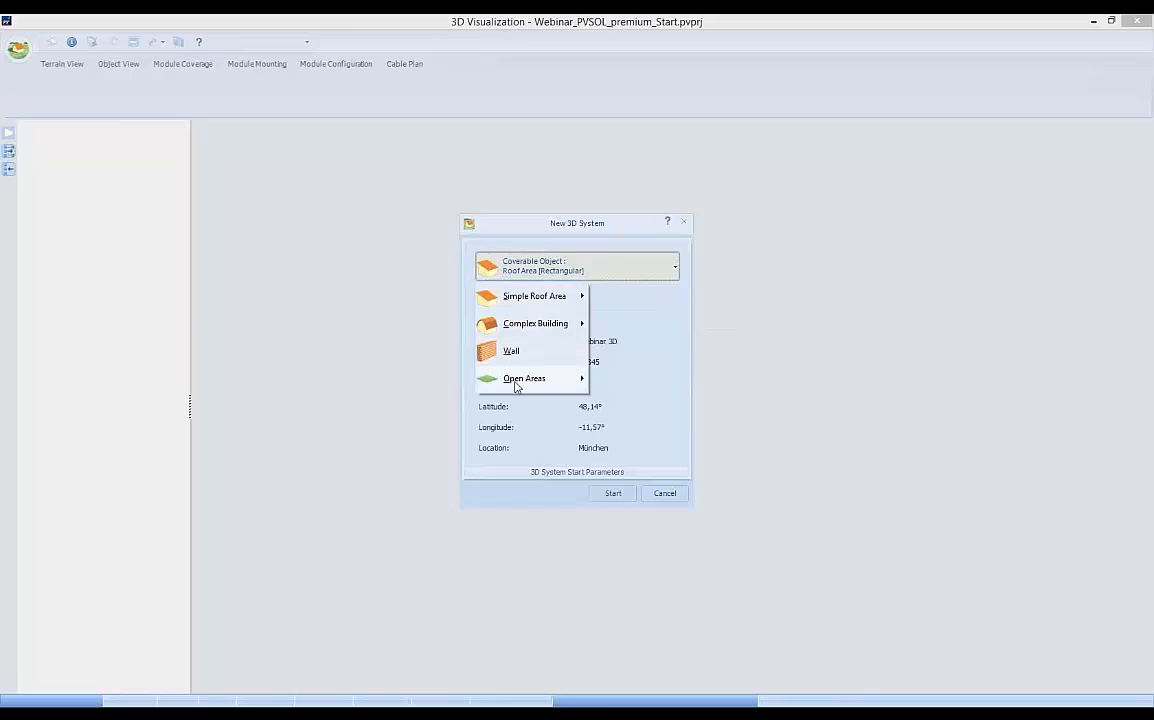
mouse_move(517, 387)
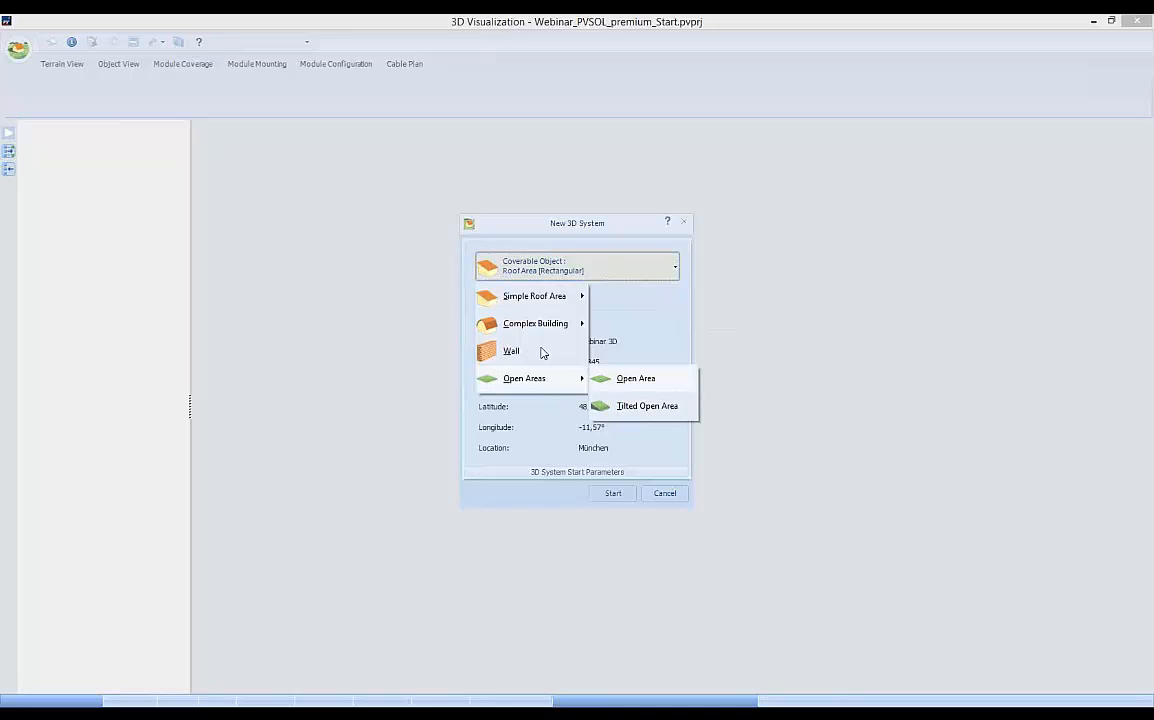
mouse_move(515, 329)
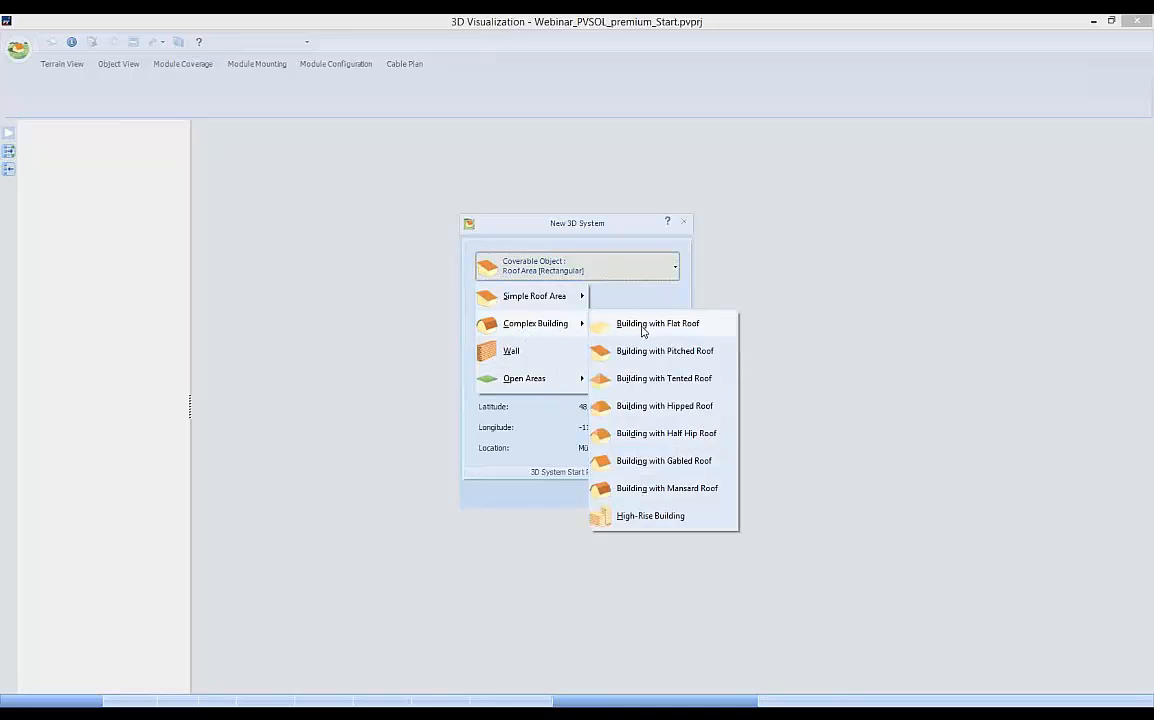
click(644, 466)
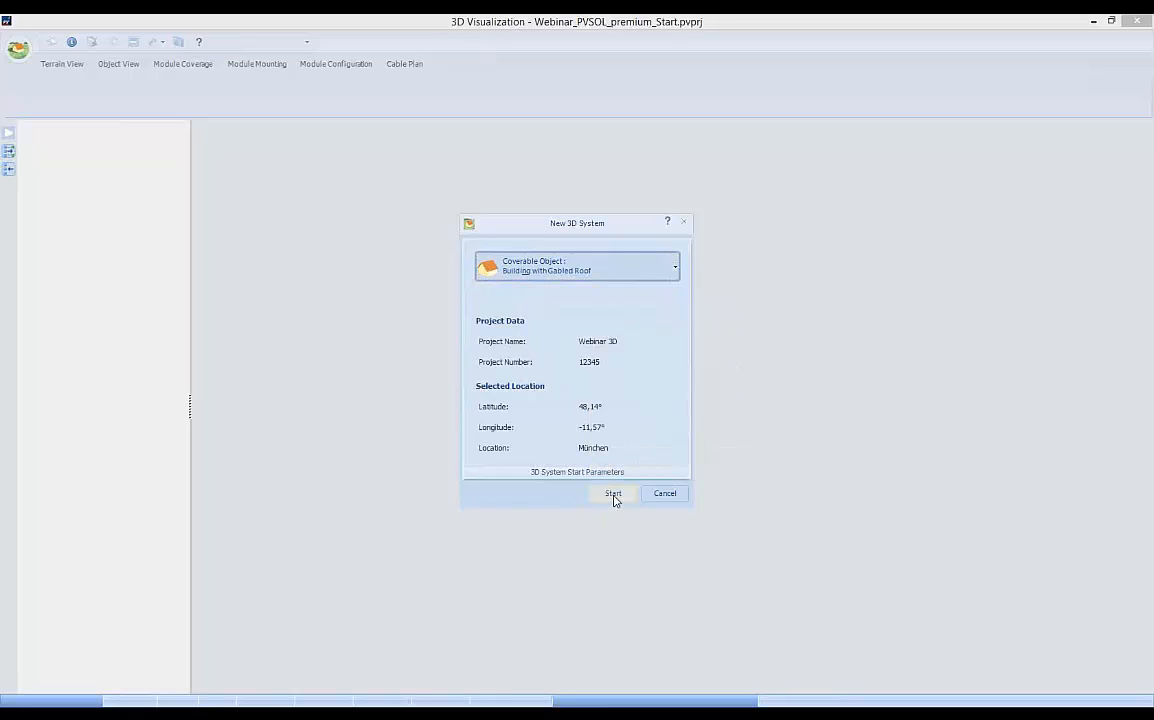
click(613, 494)
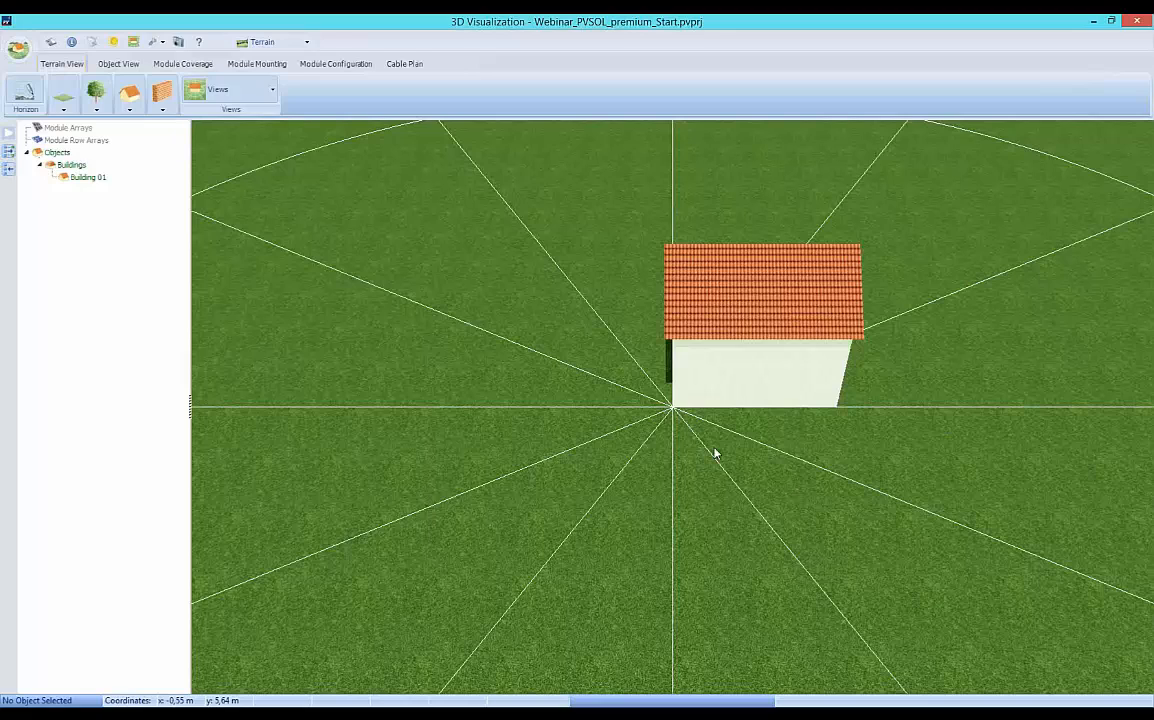
Set the ground floor of Building 01 to 15 m width, 12 m depth and 6 m height.
right_click(735, 399)
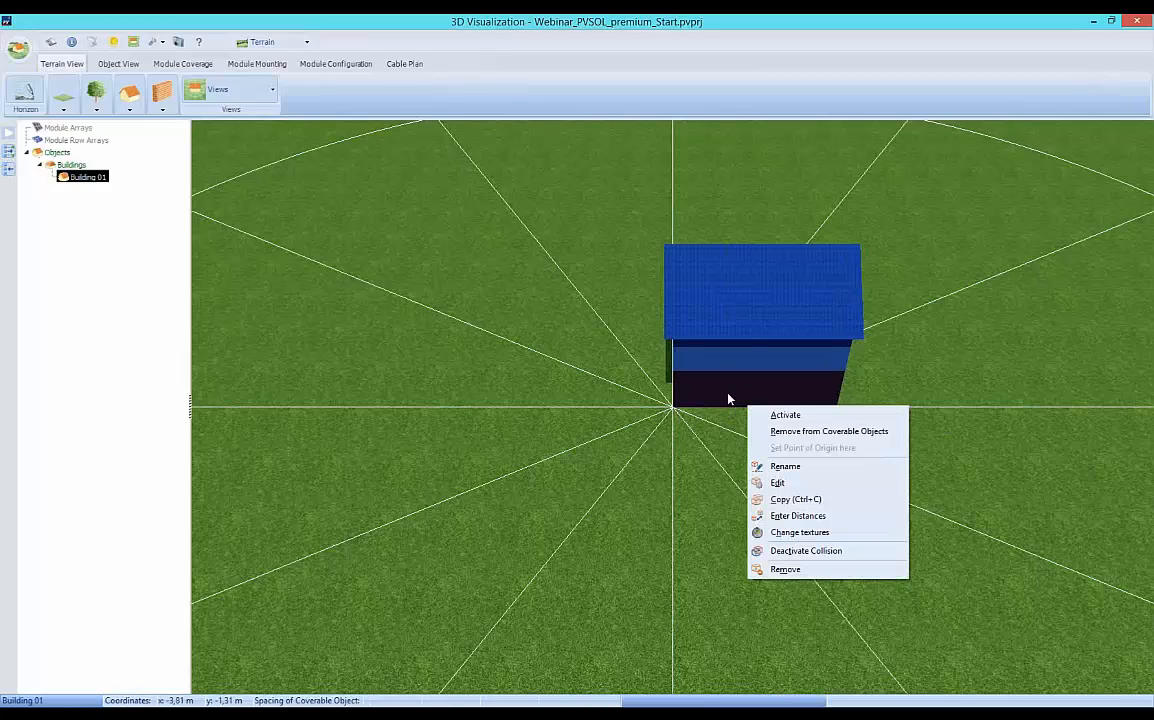
click(789, 487)
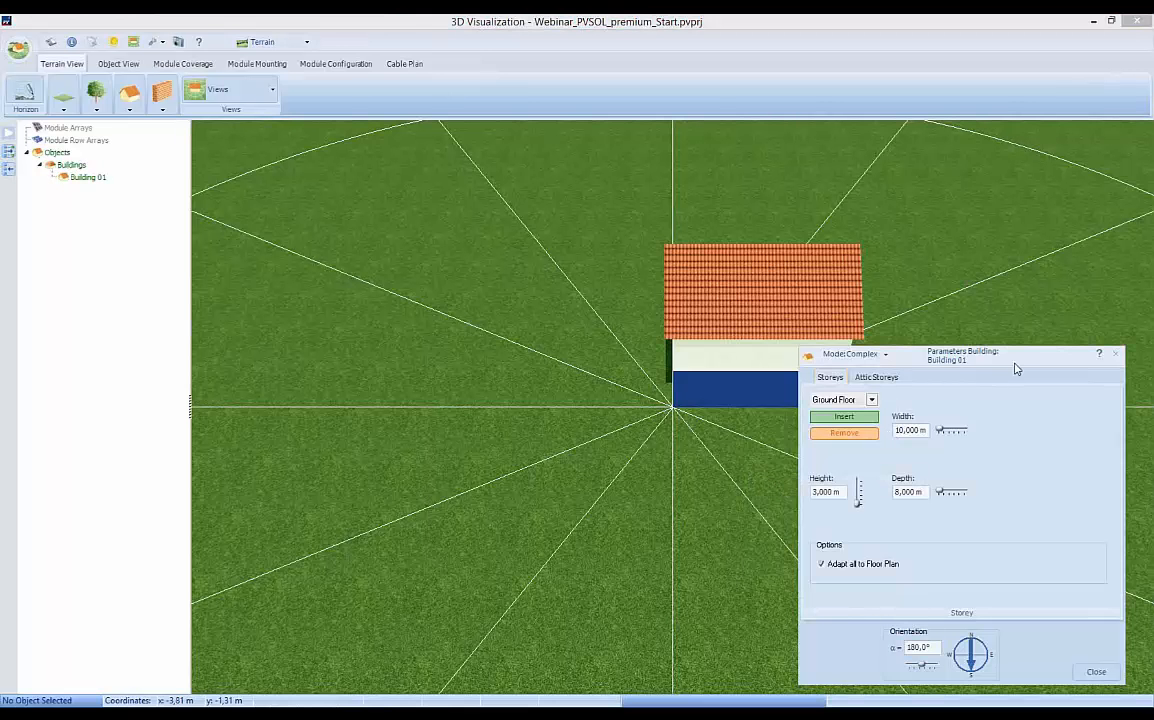
drag(1005, 368, 512, 296)
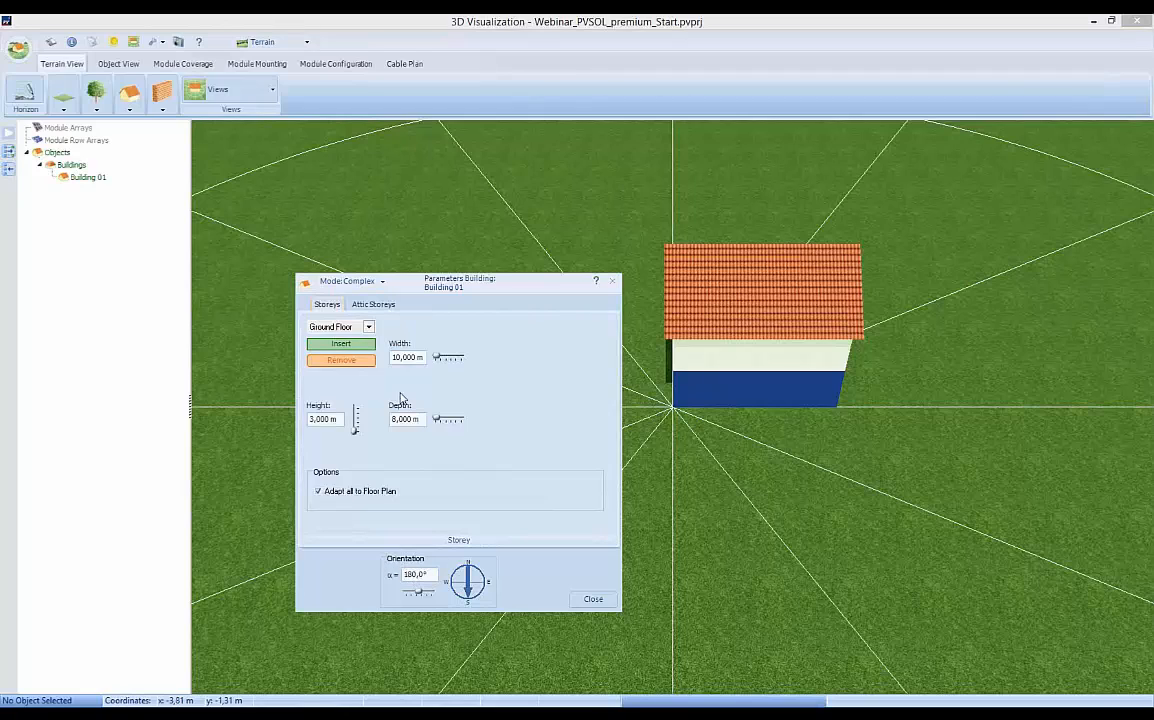
double_click(397, 358)
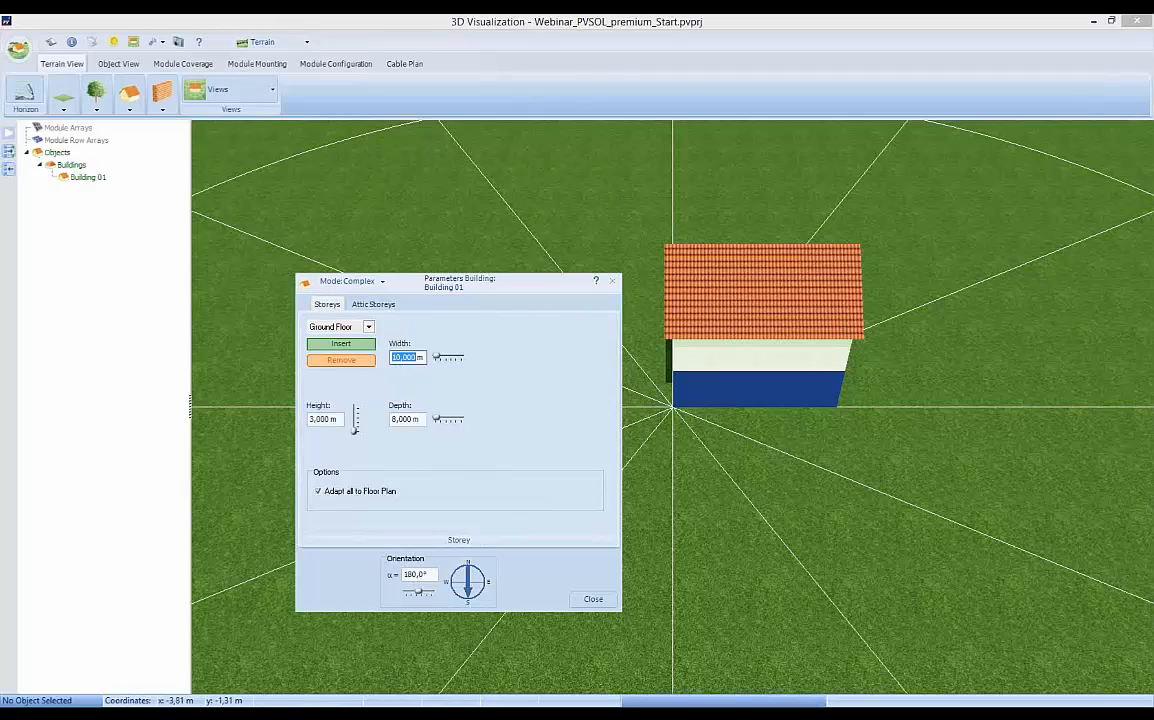
text(15)
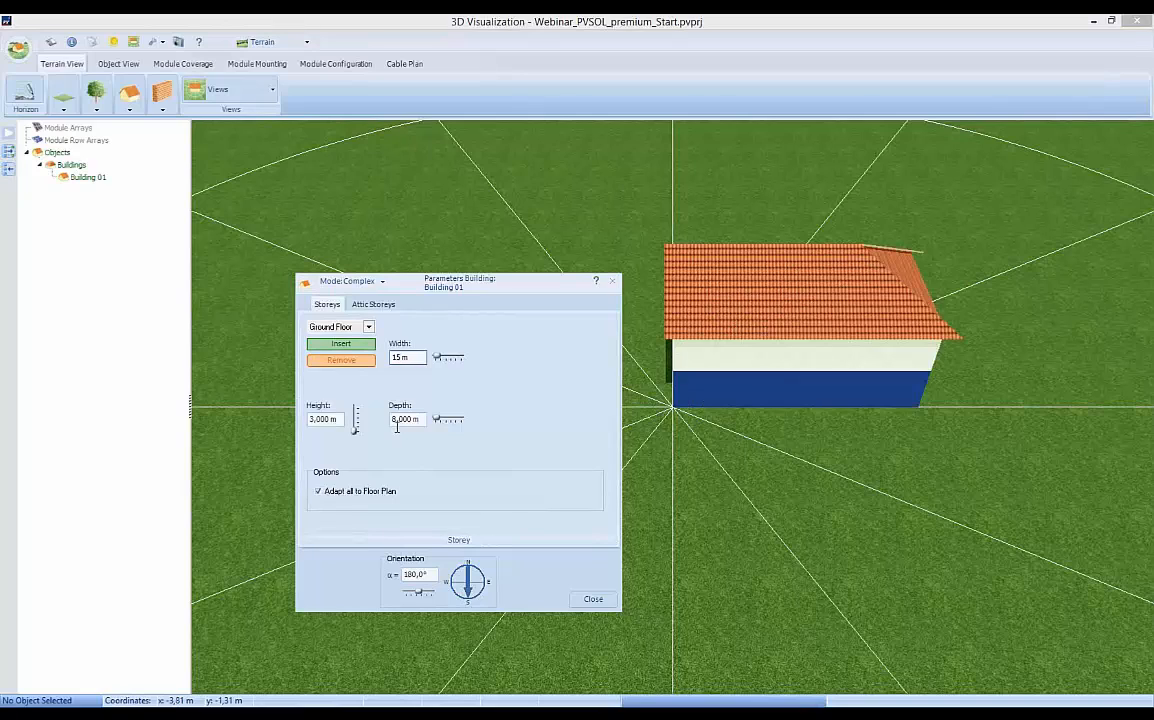
click(395, 420)
double_click(396, 420)
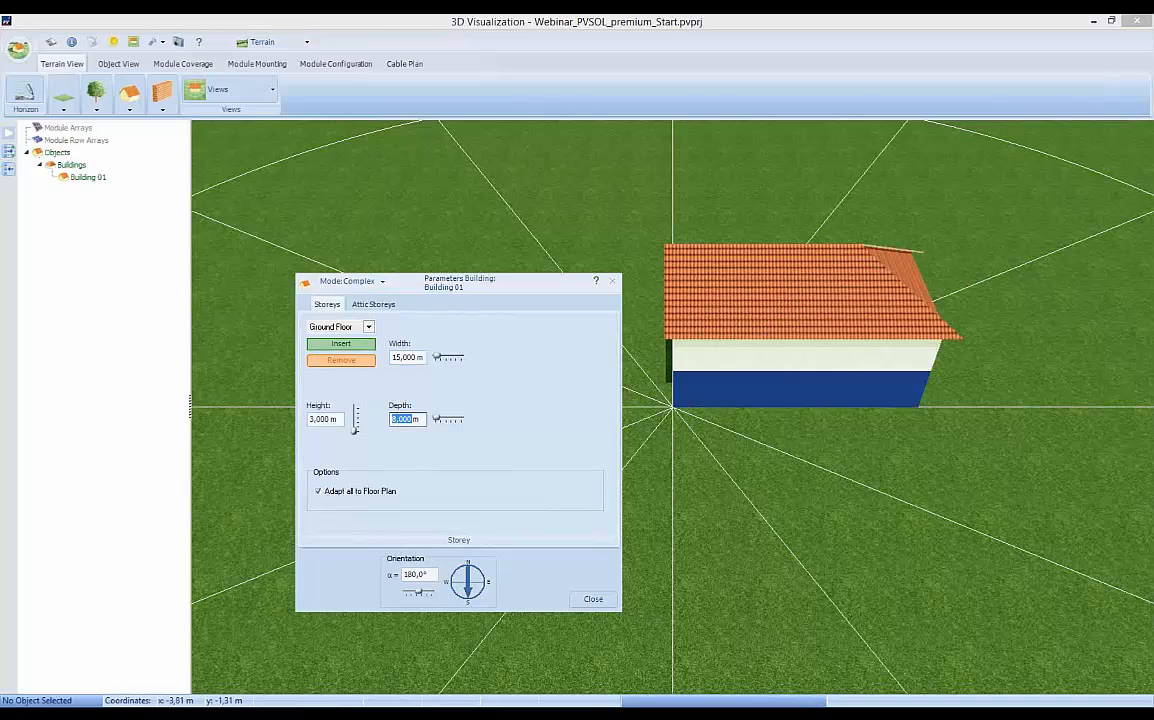
text(12)
double_click(323, 420)
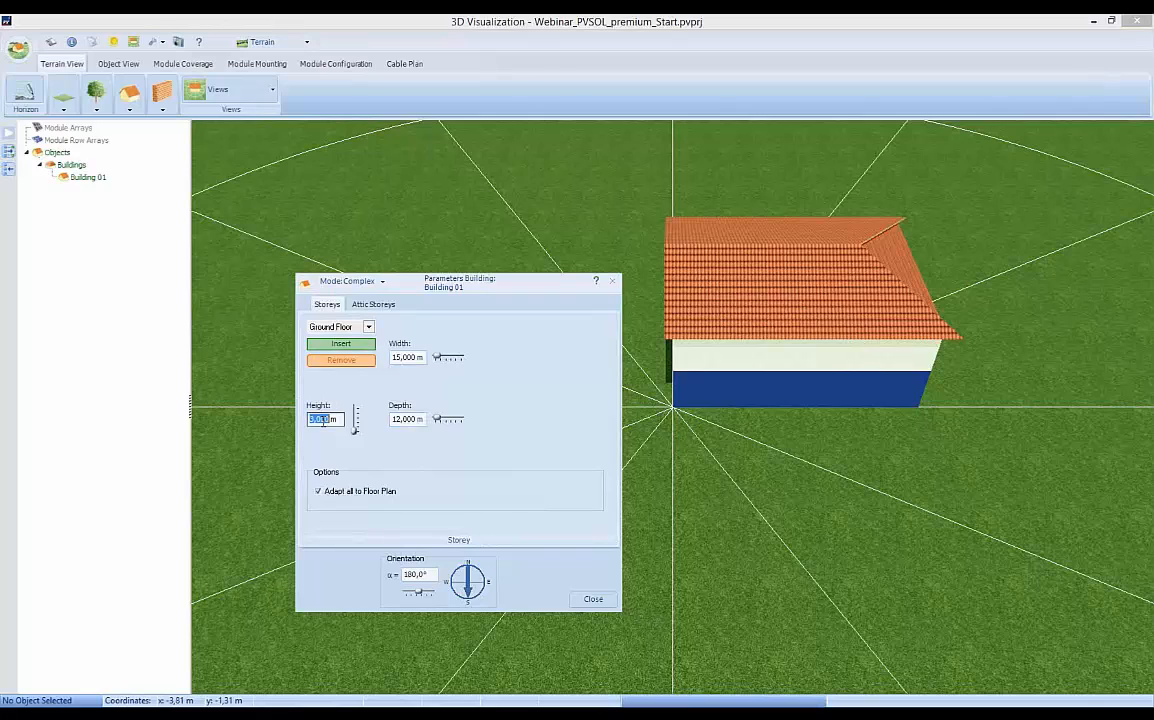
text(6m)
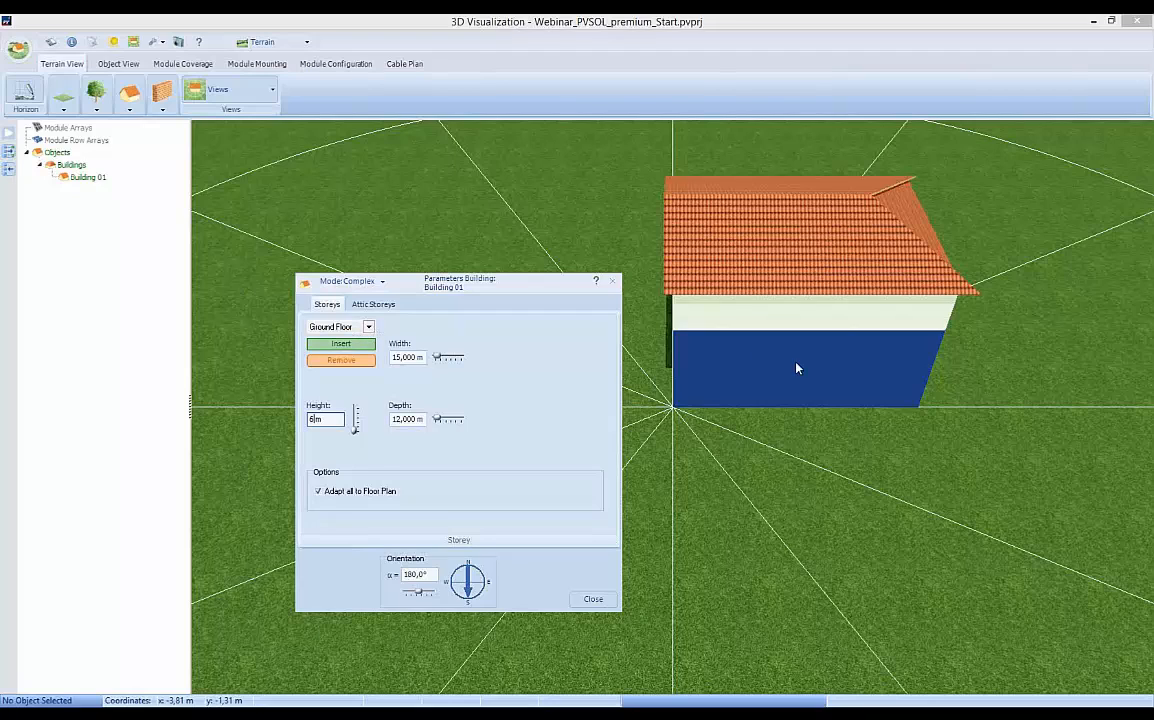
Remove Storey2 from Building 01 so that only the ground floor carries the roof.
click(368, 327)
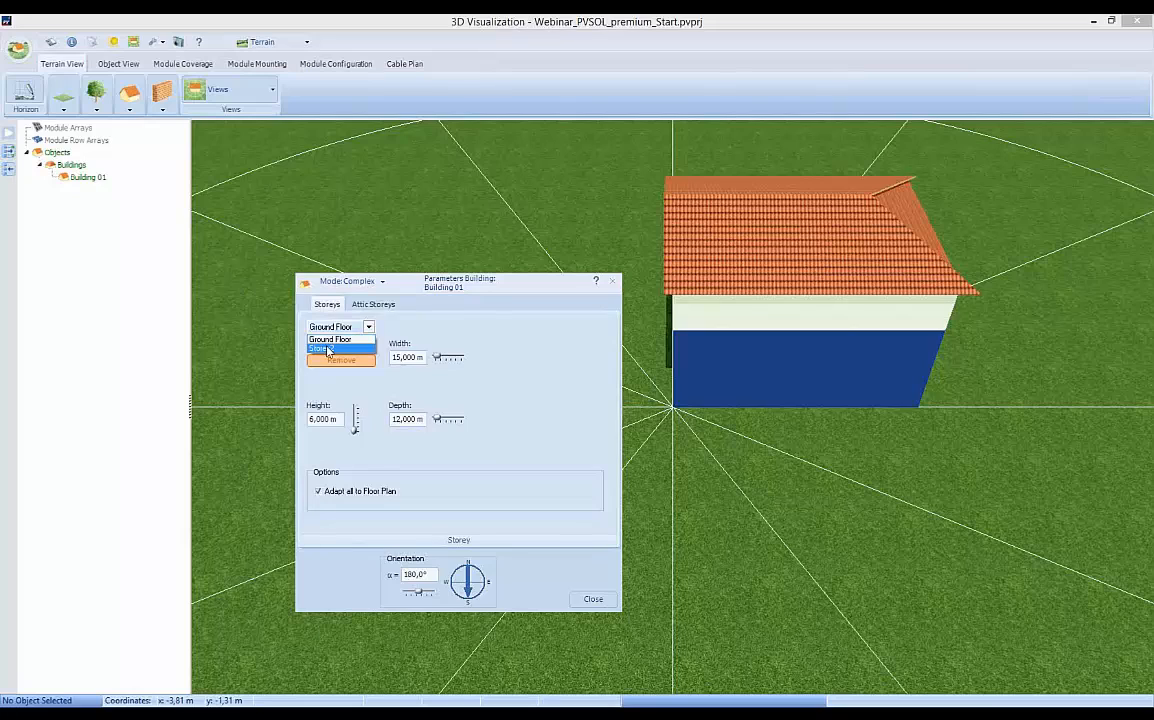
click(321, 349)
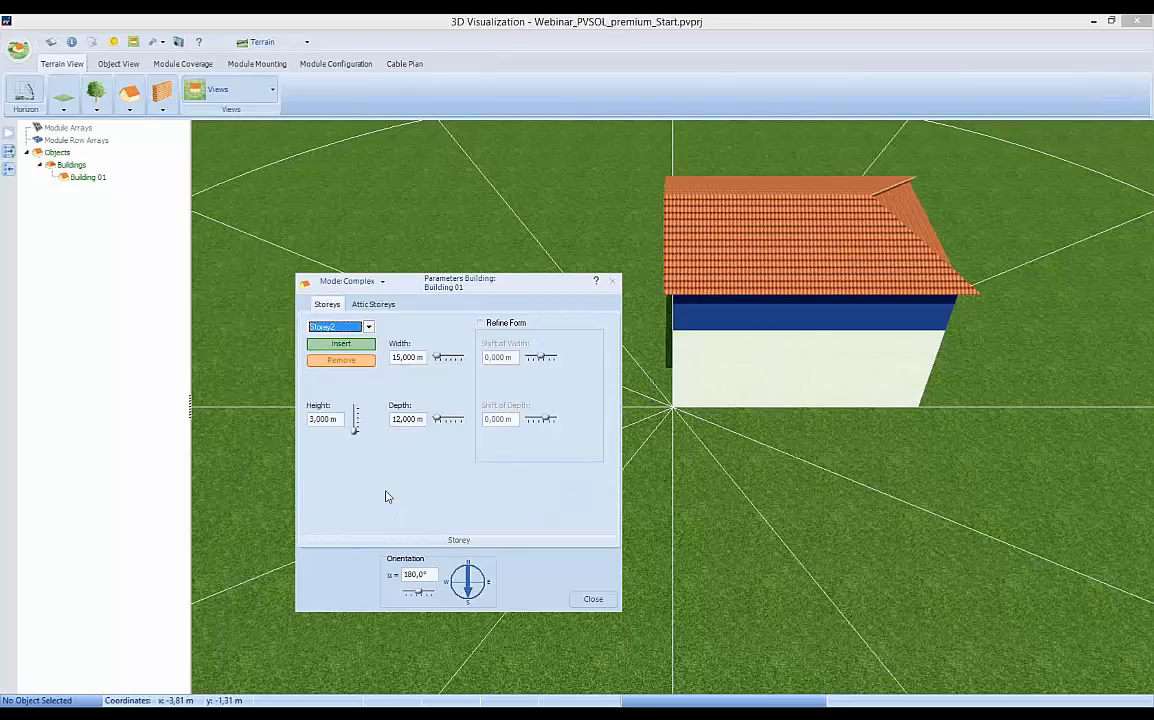
click(333, 360)
click(341, 364)
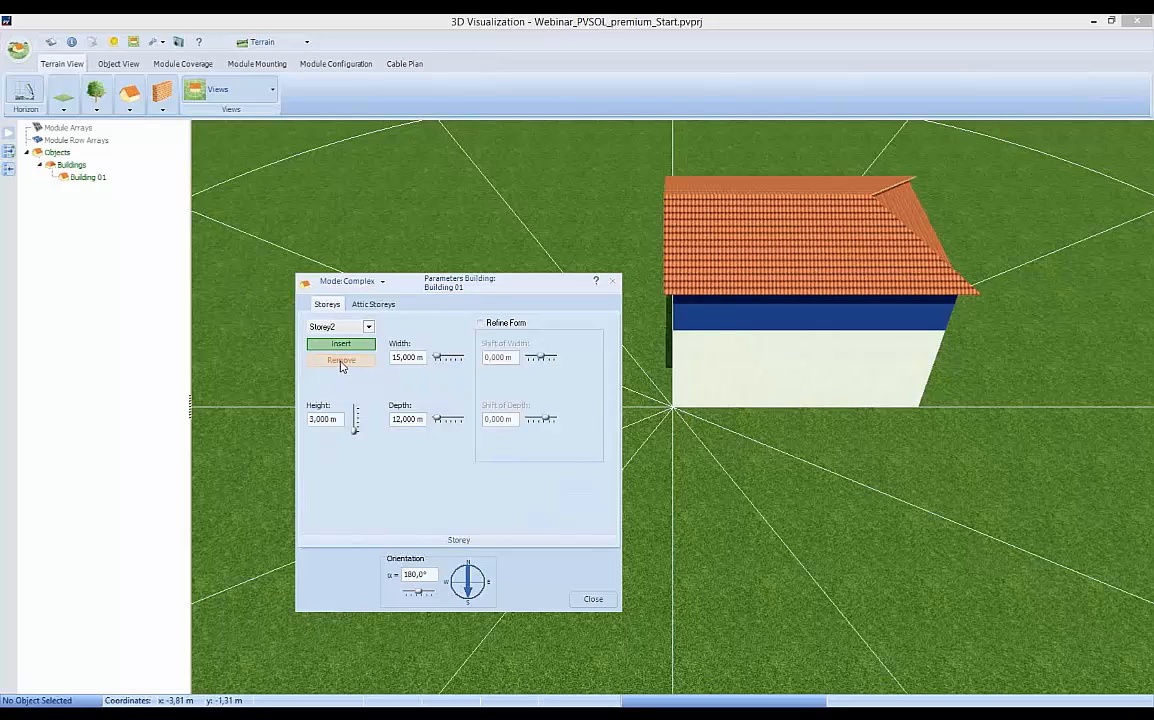
click(547, 387)
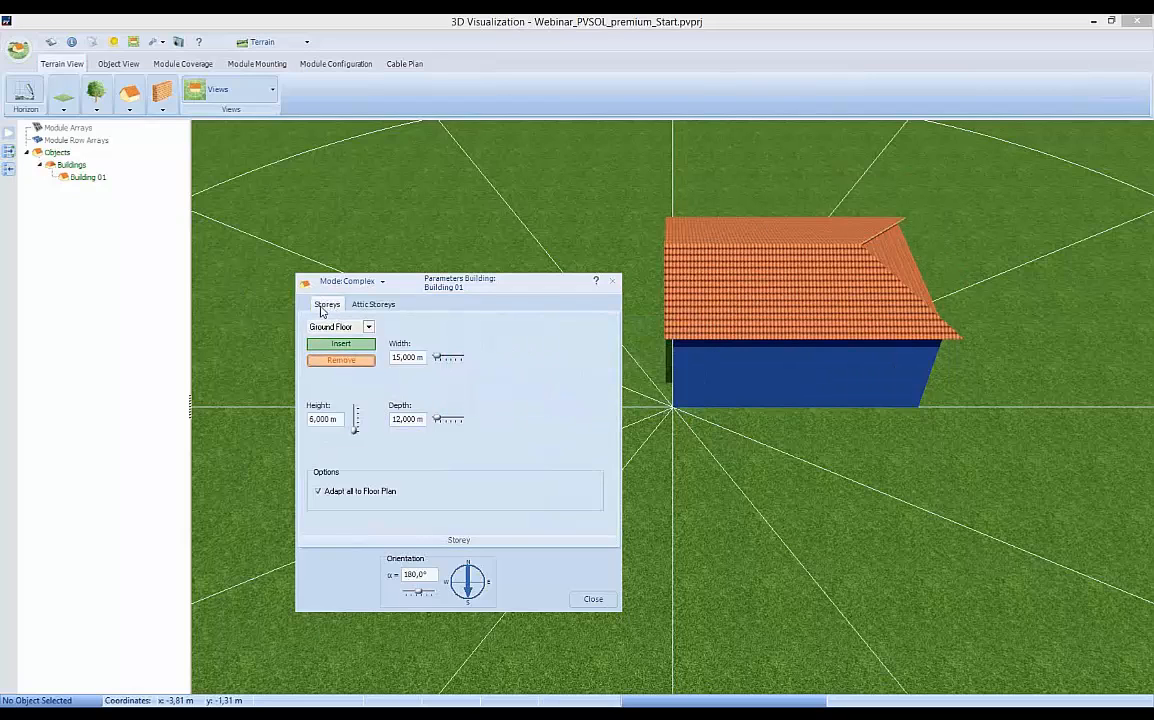
Set the width of Attic Storey1 of Building 01 to 15 m.
click(376, 305)
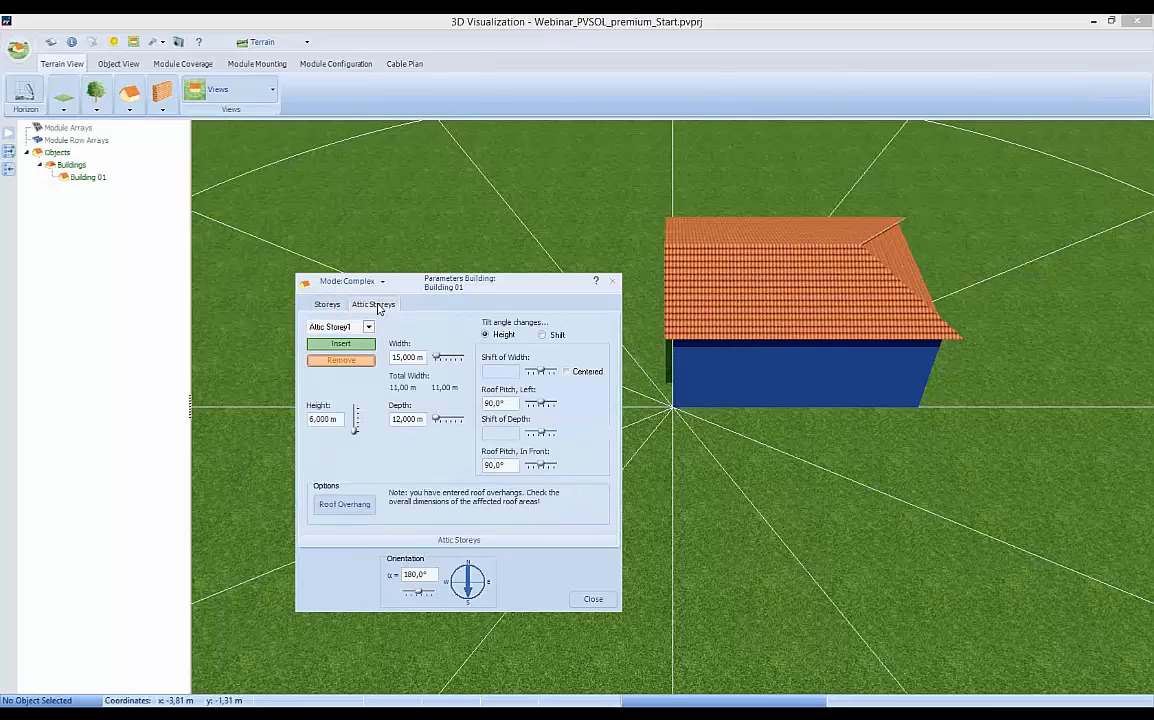
double_click(396, 357)
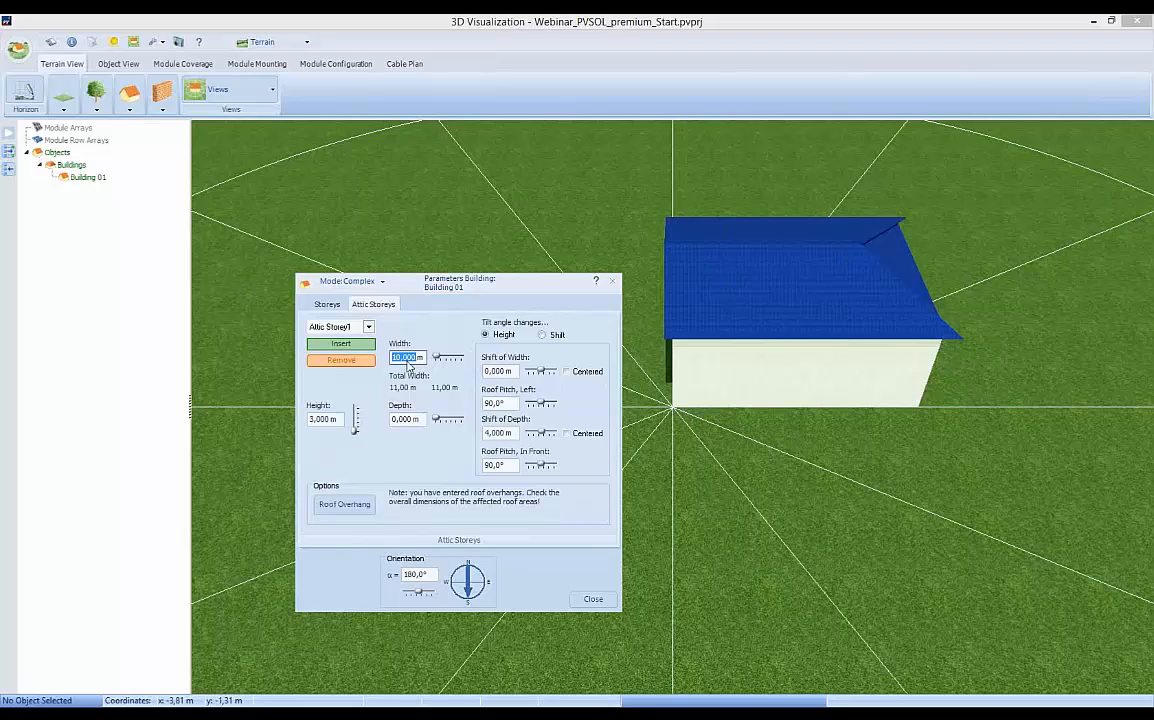
text(15)
key(Return)
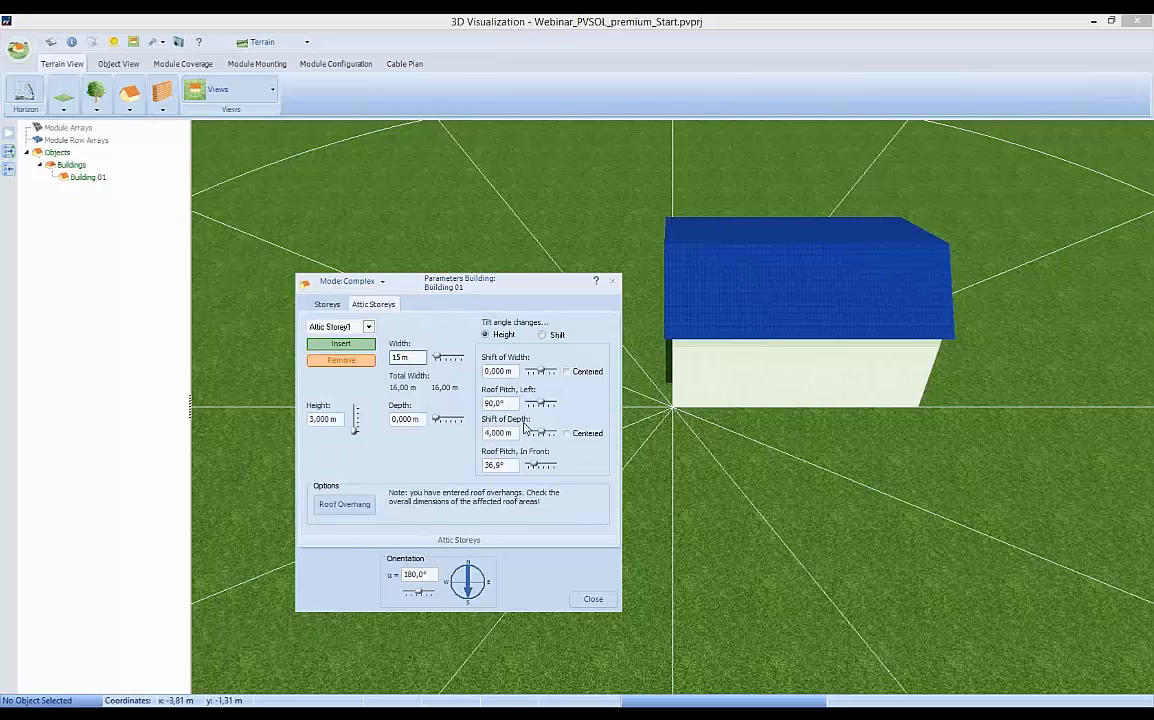
Compare the ground floor dimensions, centre Attic Storey1's shift of depth to form a symmetrical gable, and finish the building parameters.
click(318, 305)
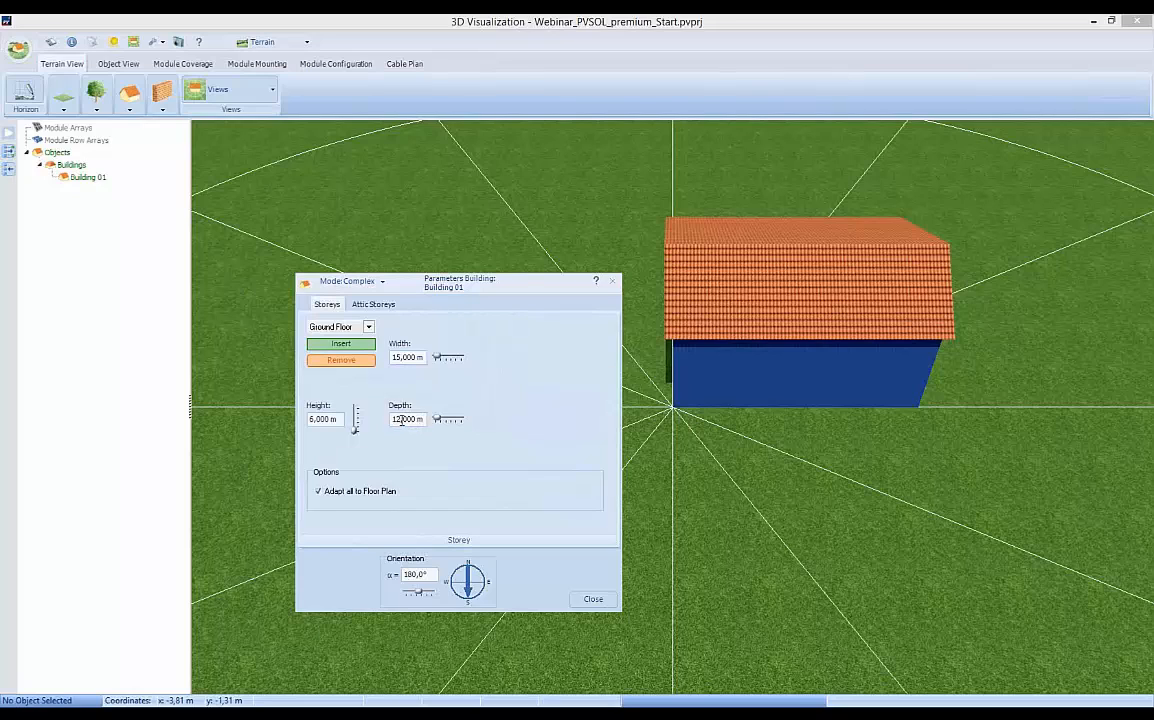
click(372, 305)
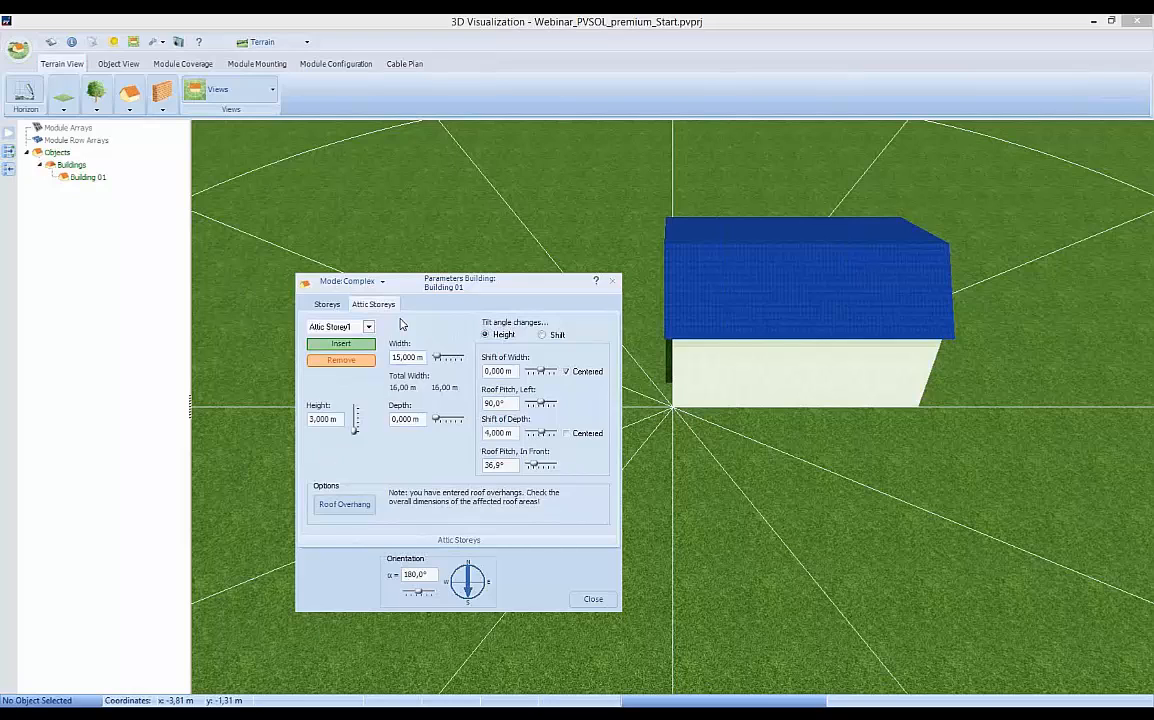
double_click(497, 433)
click(566, 434)
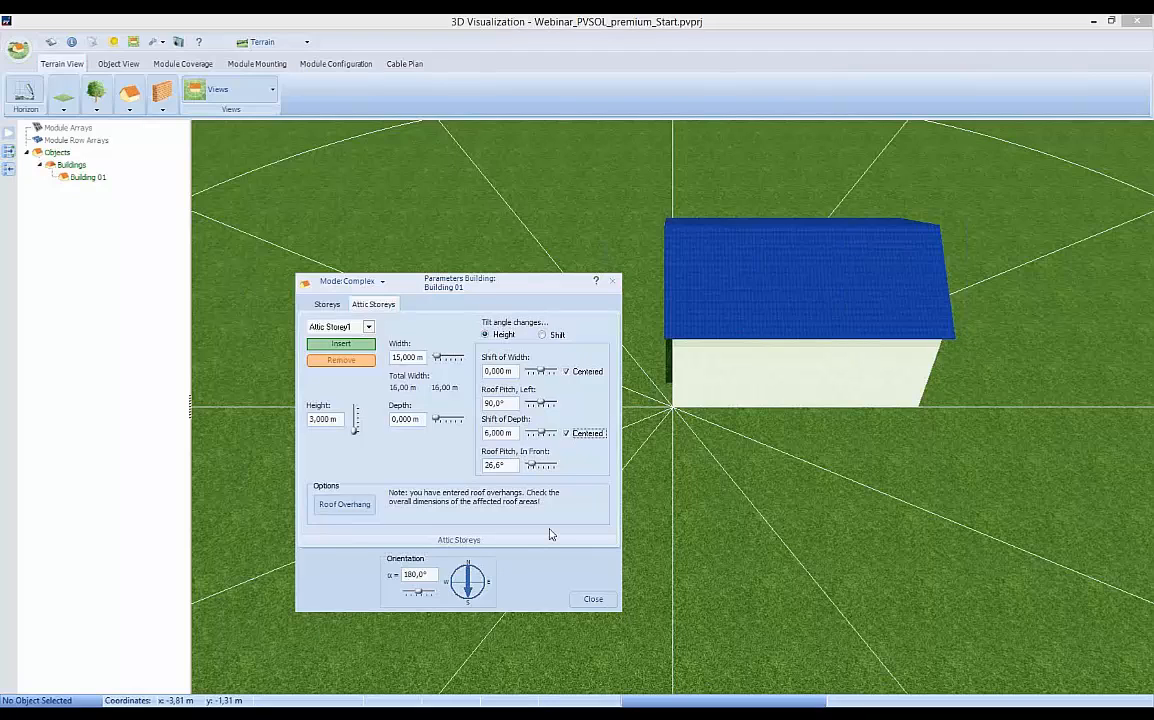
click(593, 600)
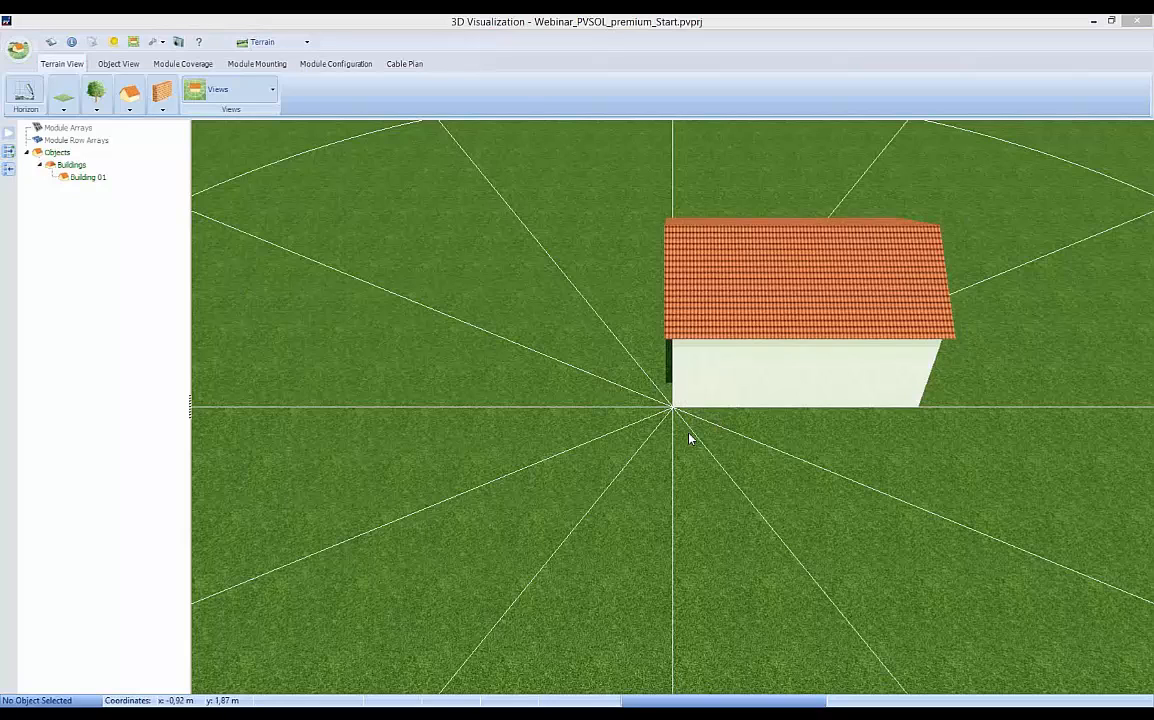
Enable individual surface textures for Storey1 of Building 01, choosing Plaster for the front surface.
click(718, 385)
right_click(724, 386)
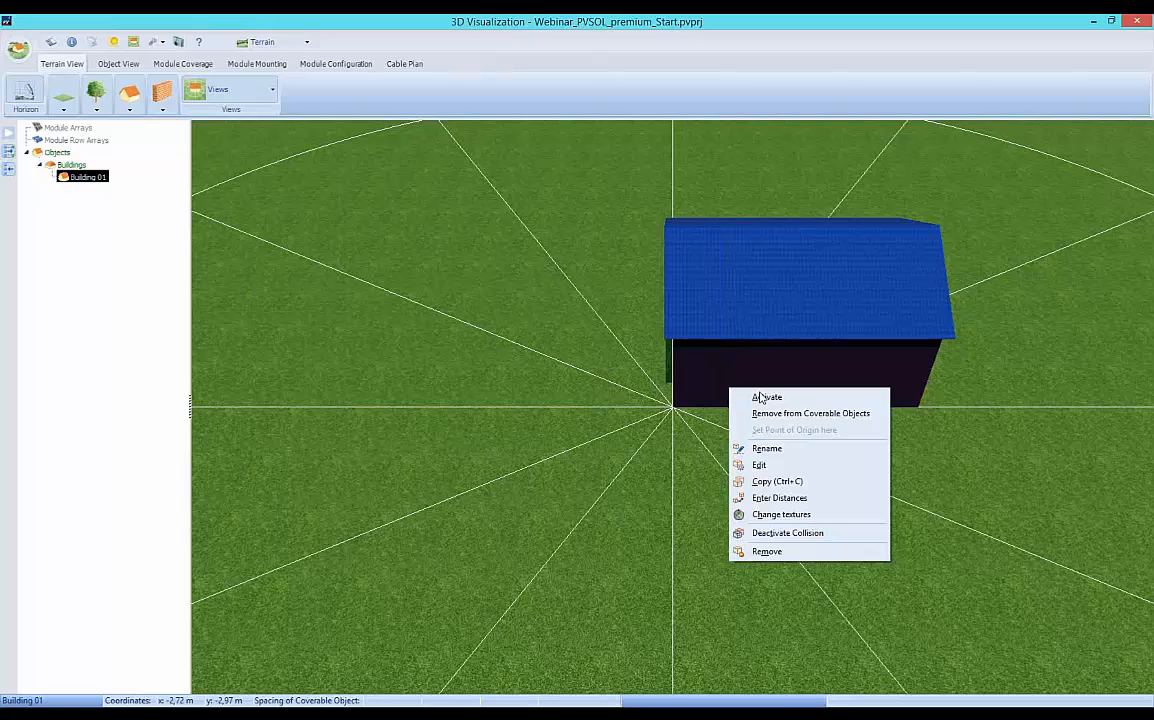
click(776, 514)
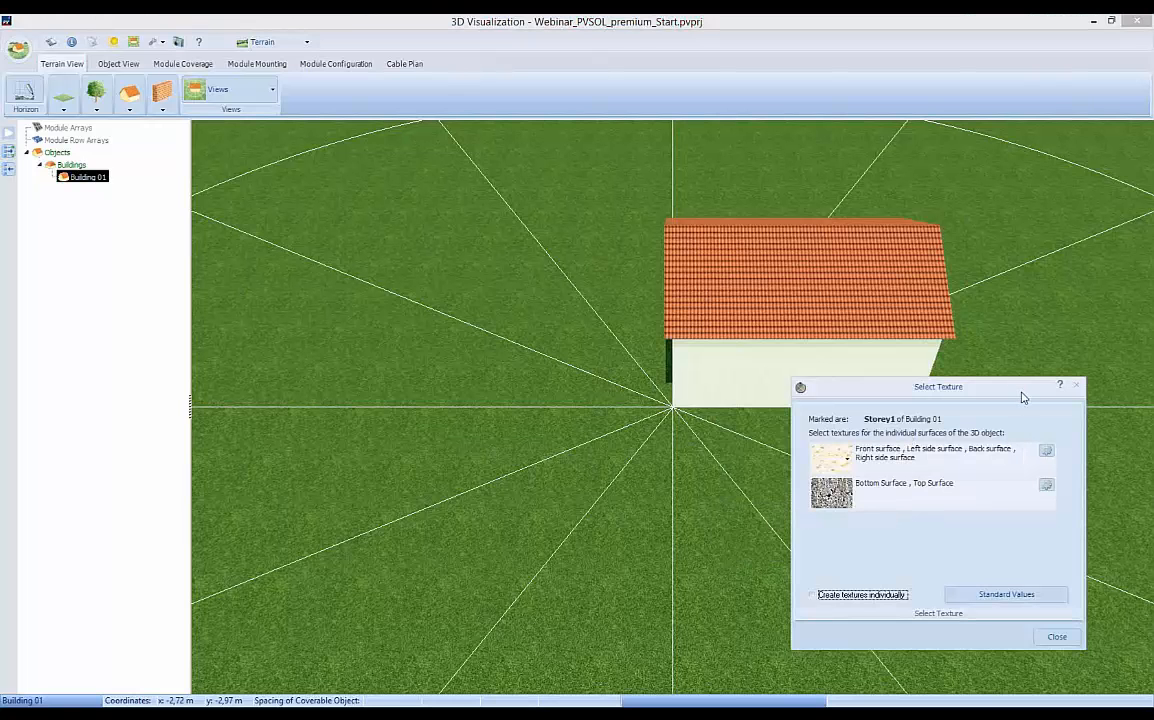
drag(1020, 386, 529, 298)
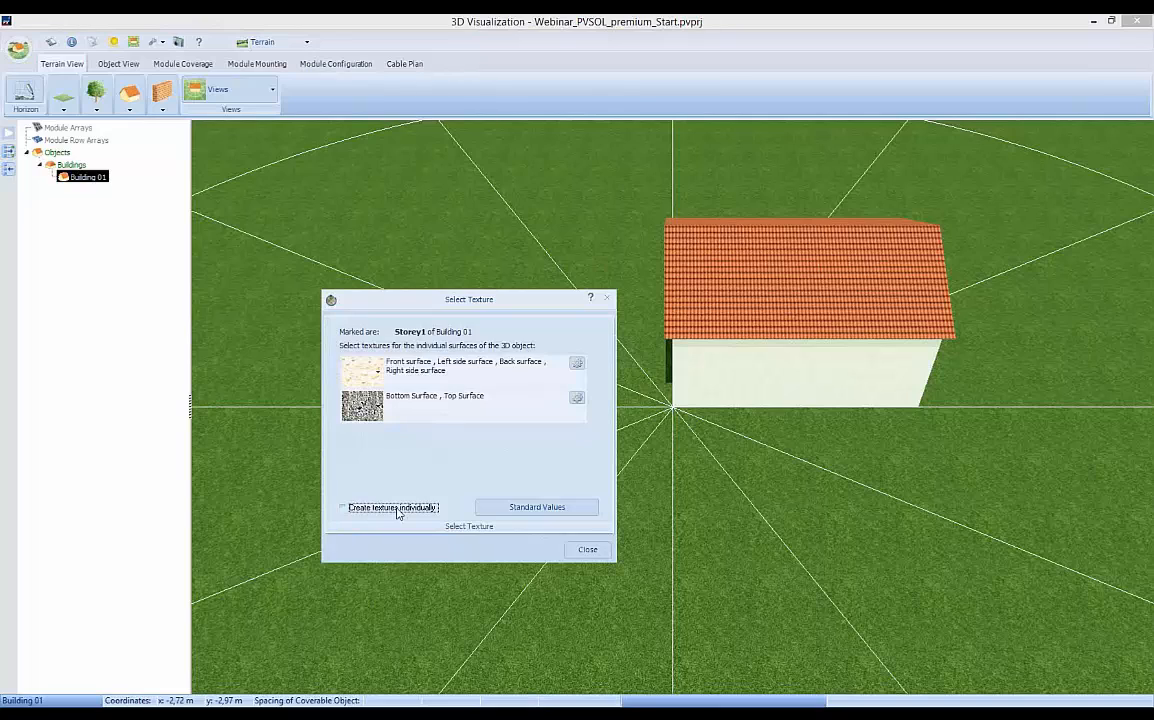
click(343, 508)
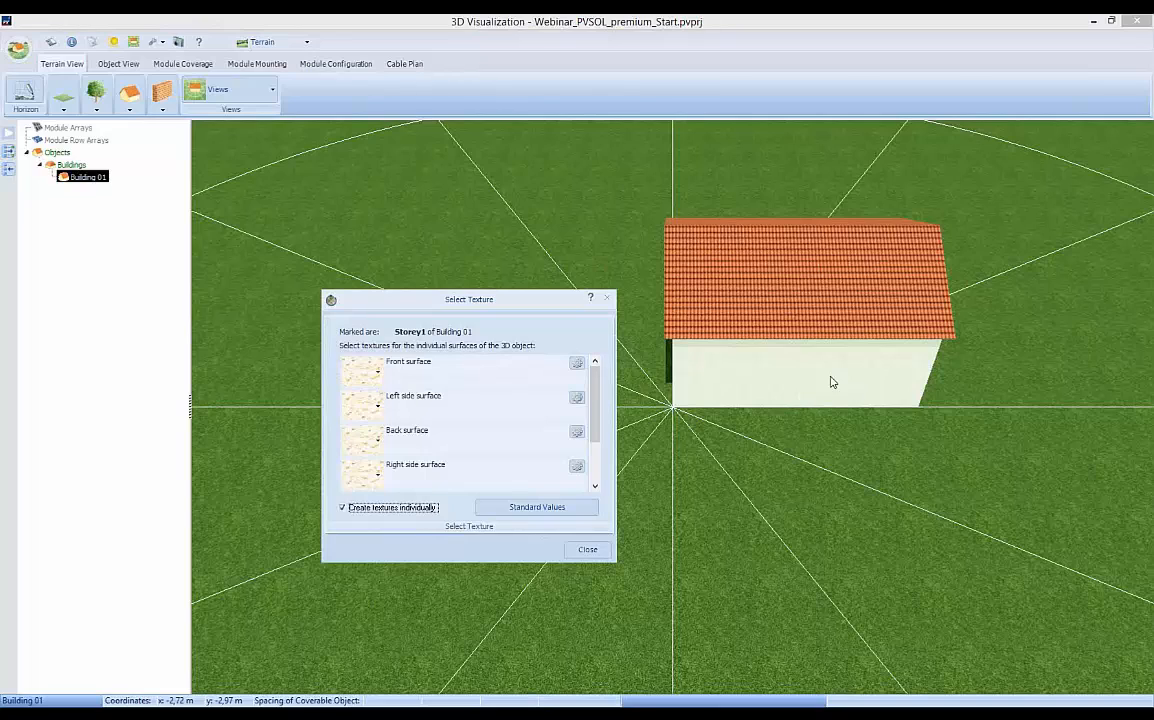
click(378, 376)
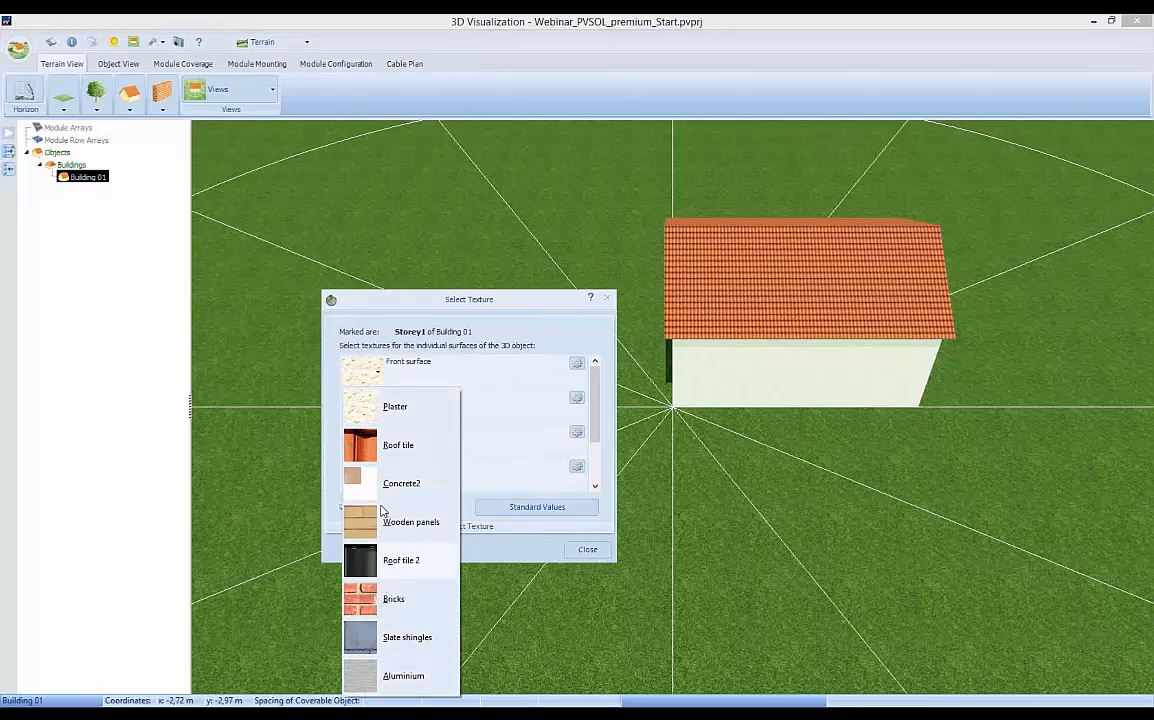
click(425, 405)
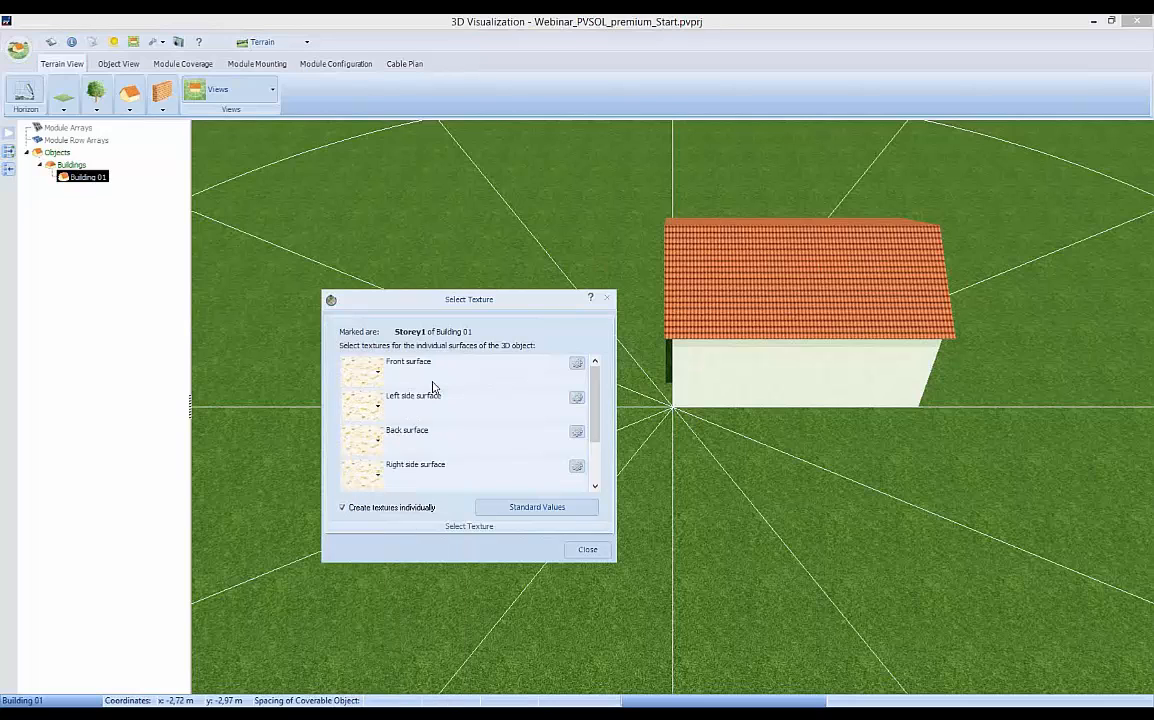
Load Häuserfront1.jpg from the Webinar folder on the desktop as a new texture for the front surface.
click(577, 366)
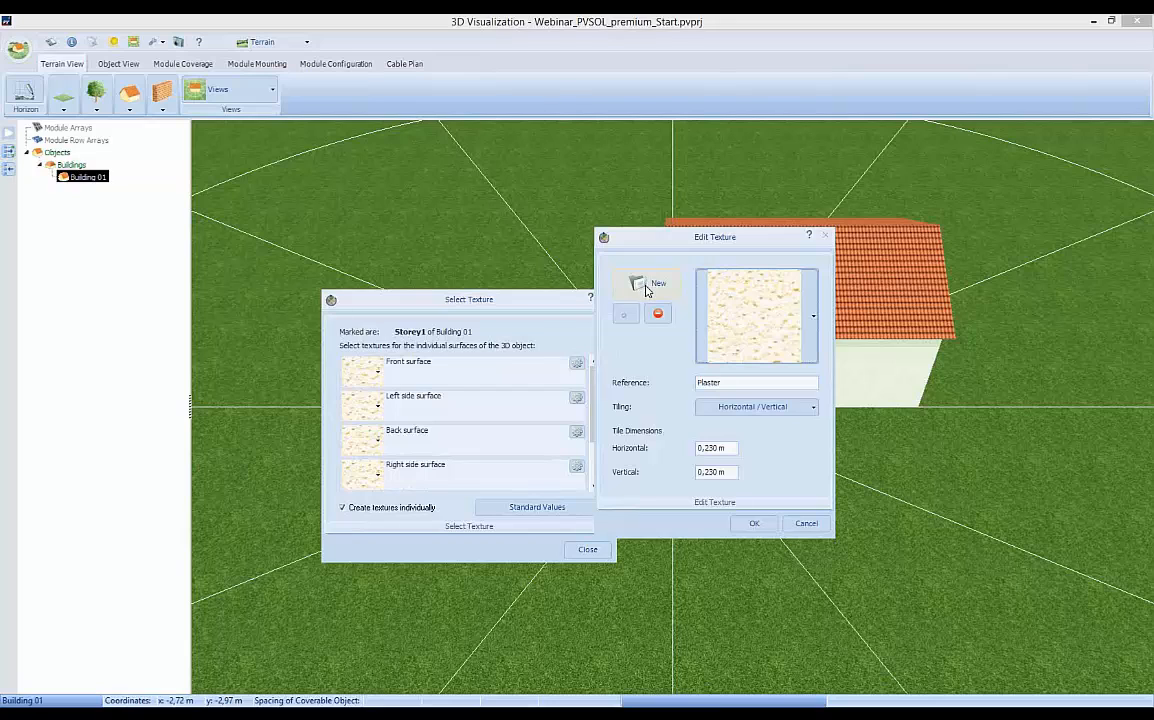
click(647, 288)
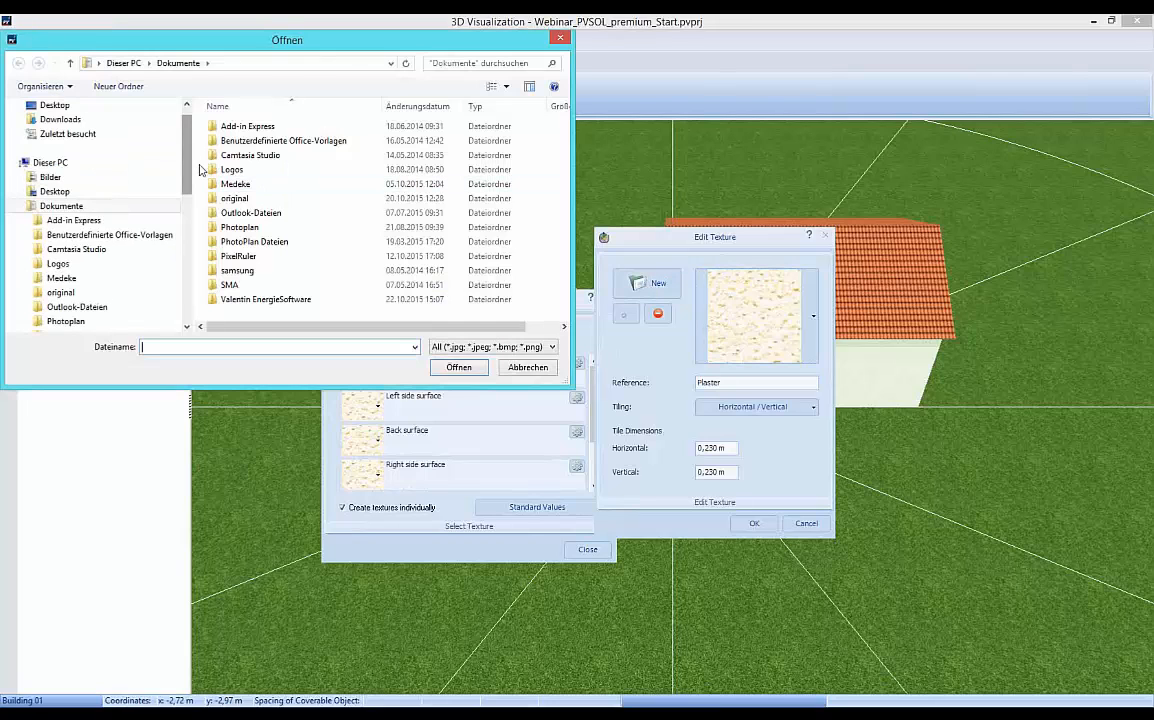
scroll(170, 160, up, 1)
click(58, 126)
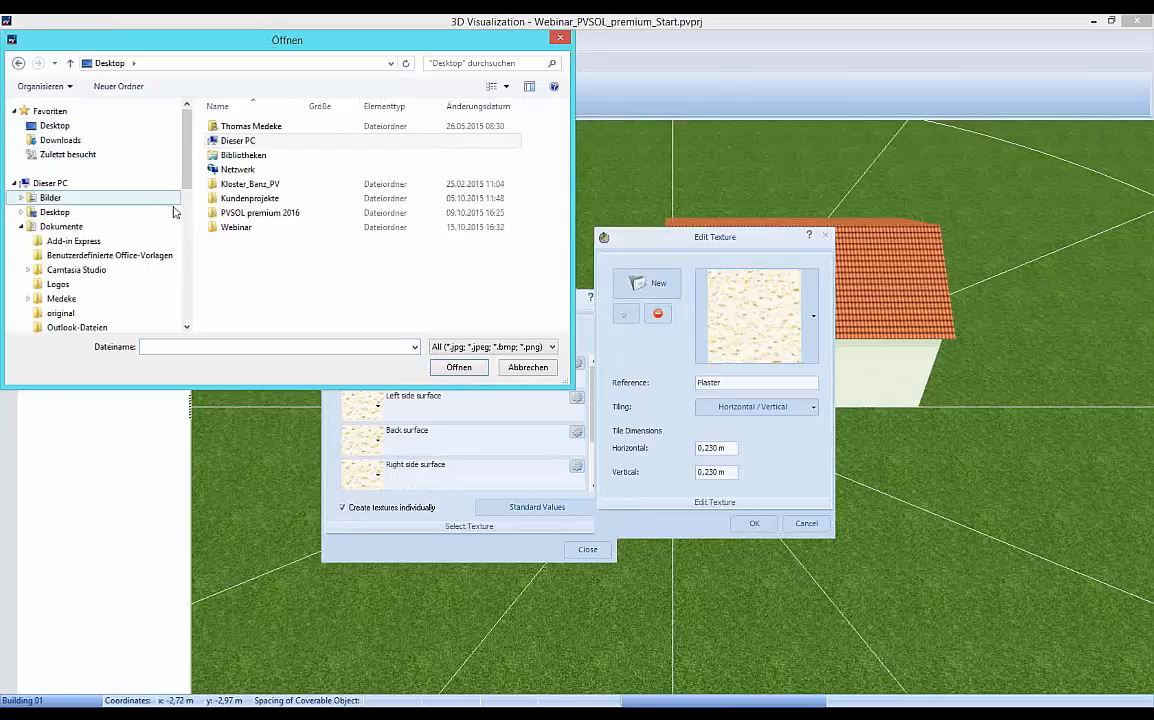
double_click(236, 227)
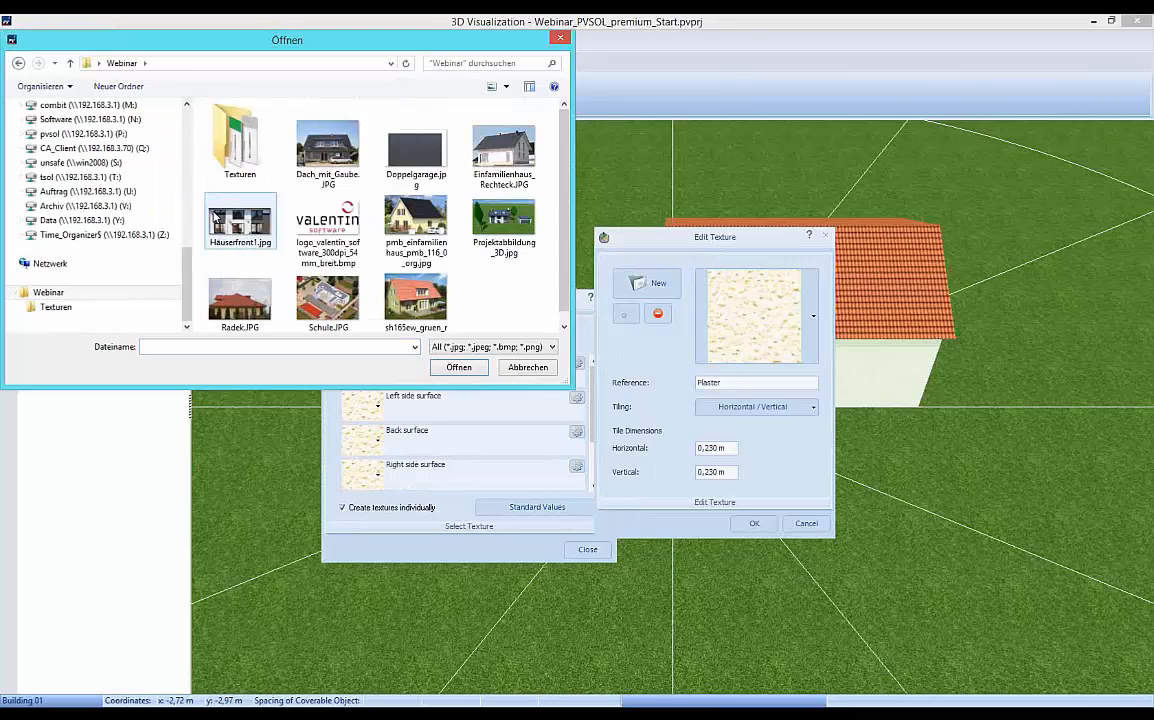
click(235, 222)
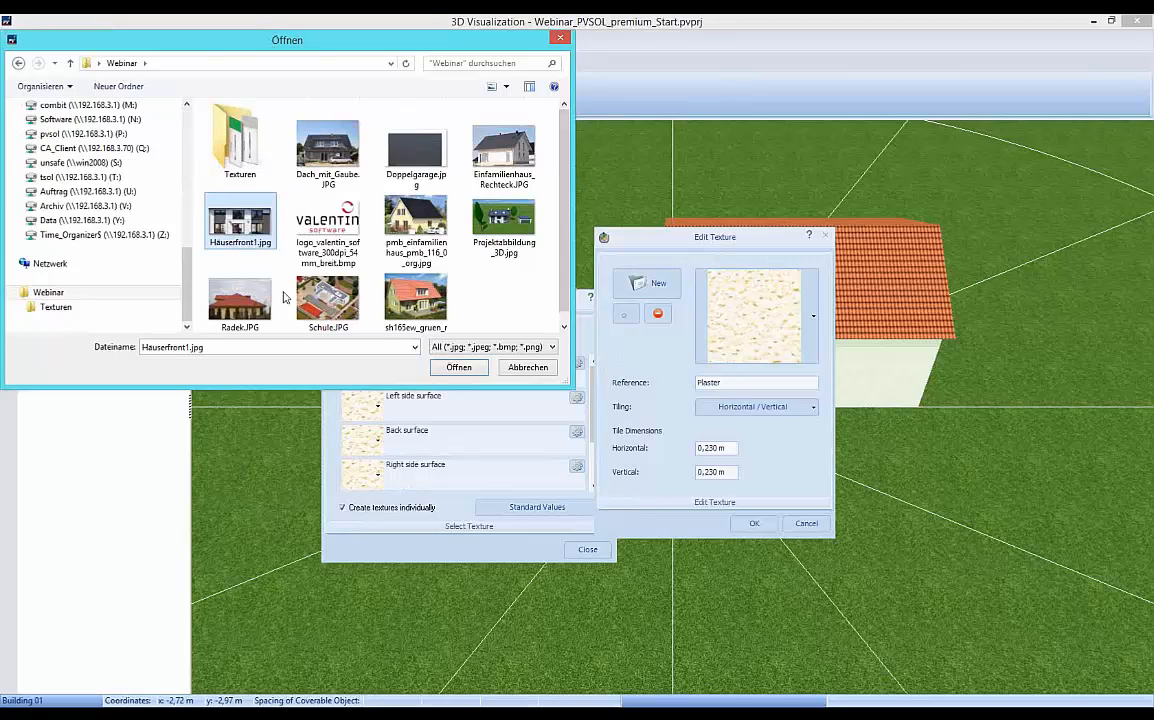
click(458, 368)
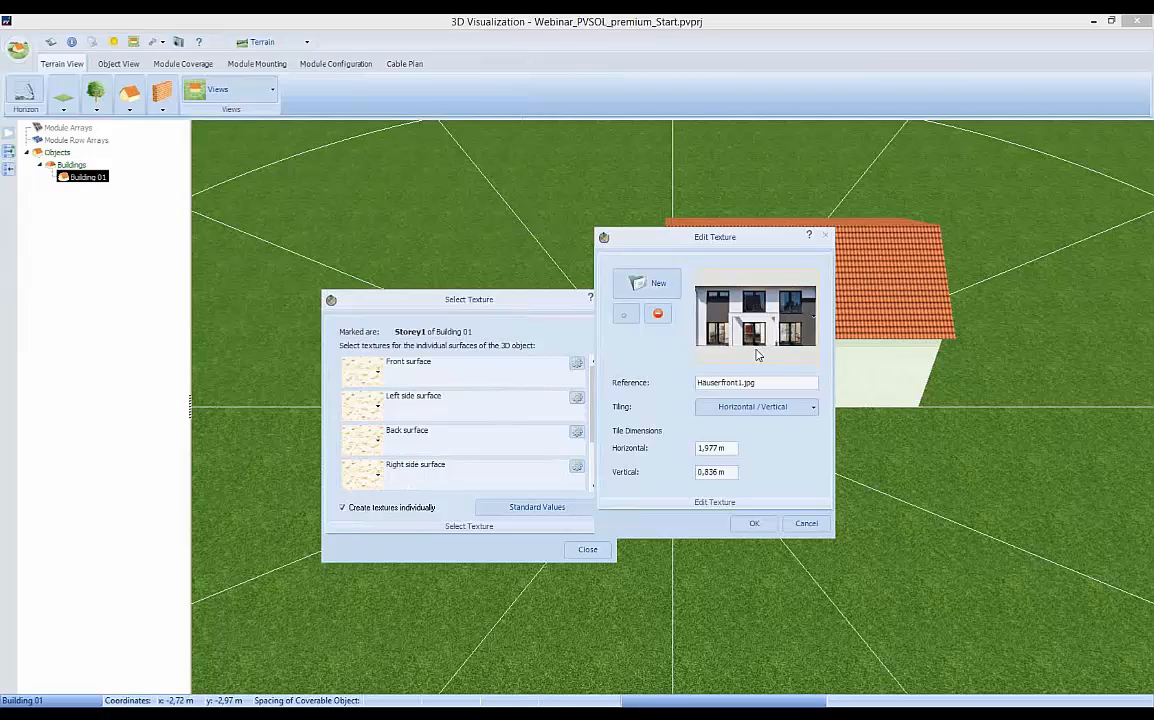
Set the façade texture's tile dimensions to 15 m horizontal and 6 m vertical, and apply it to the front surface.
double_click(701, 448)
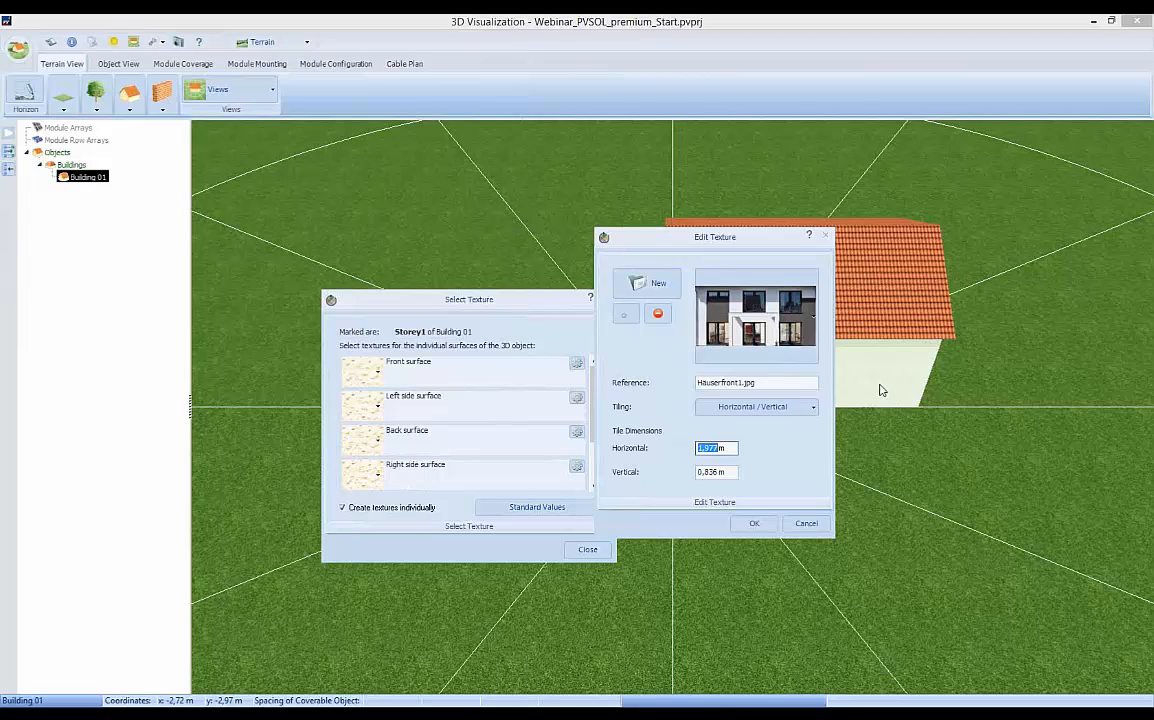
text(15)
key(Tab)
text(6)
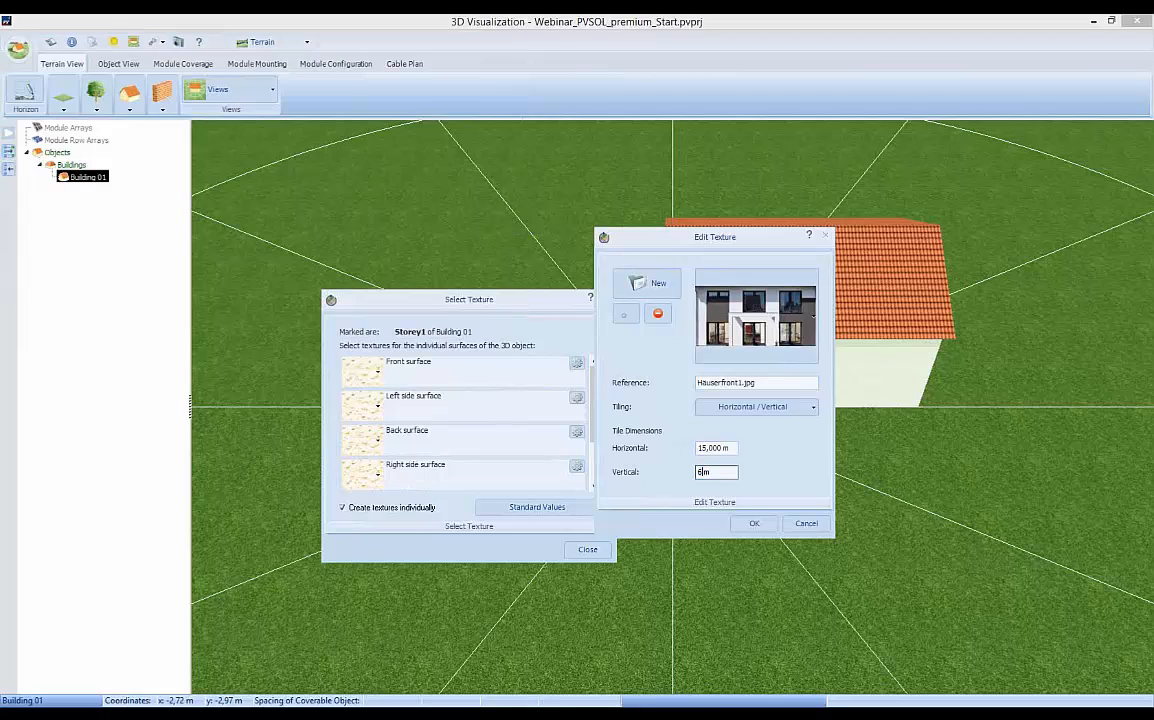
click(754, 526)
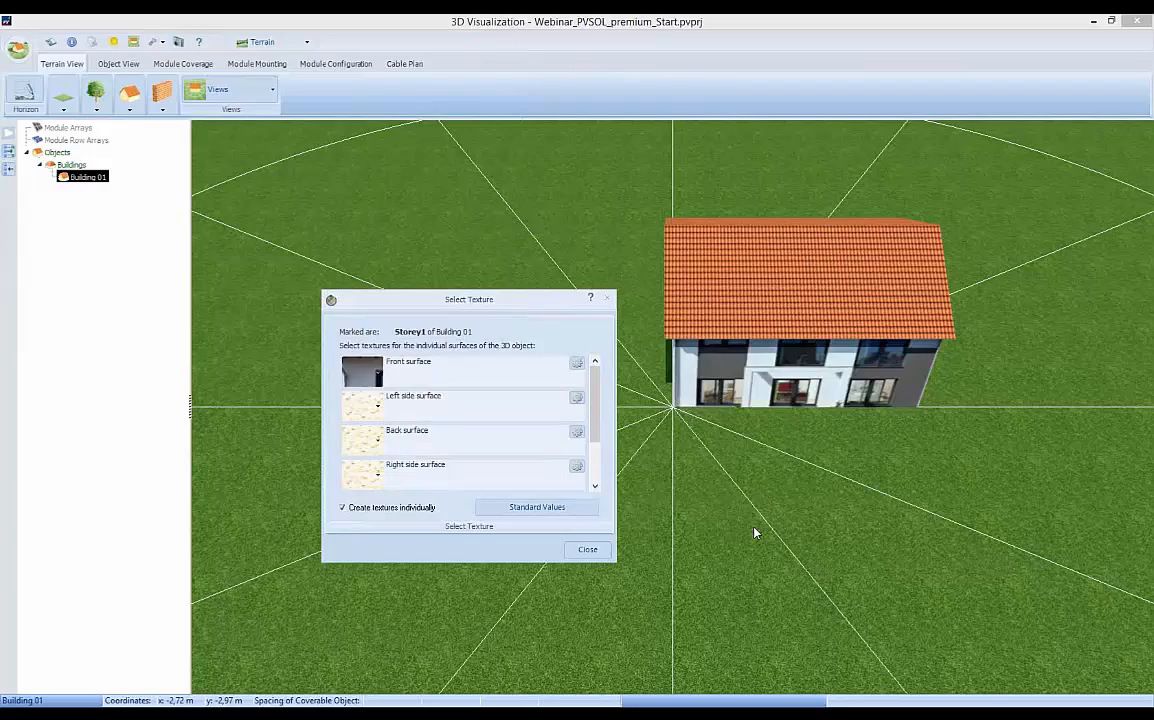
click(589, 550)
Change the texture of all surfaces of Attic Storey1 on Building 01 to Roof tile 2.
scroll(677, 554, up, 1)
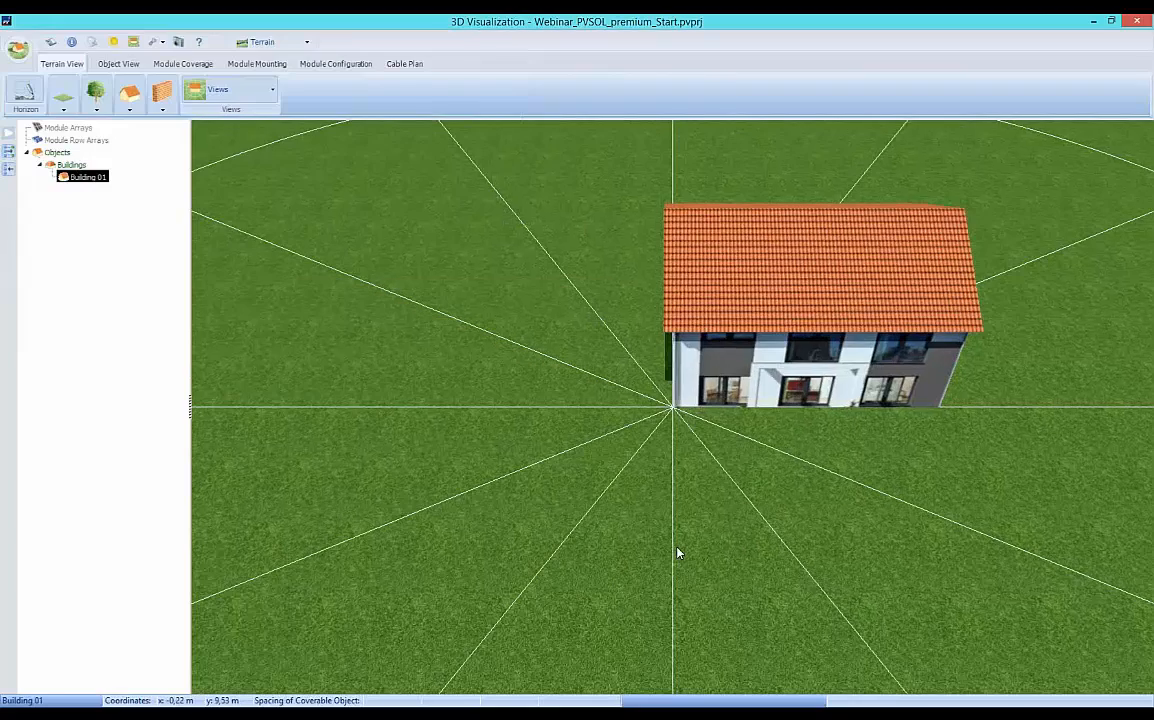
scroll(678, 558, up, 1)
key(Right)
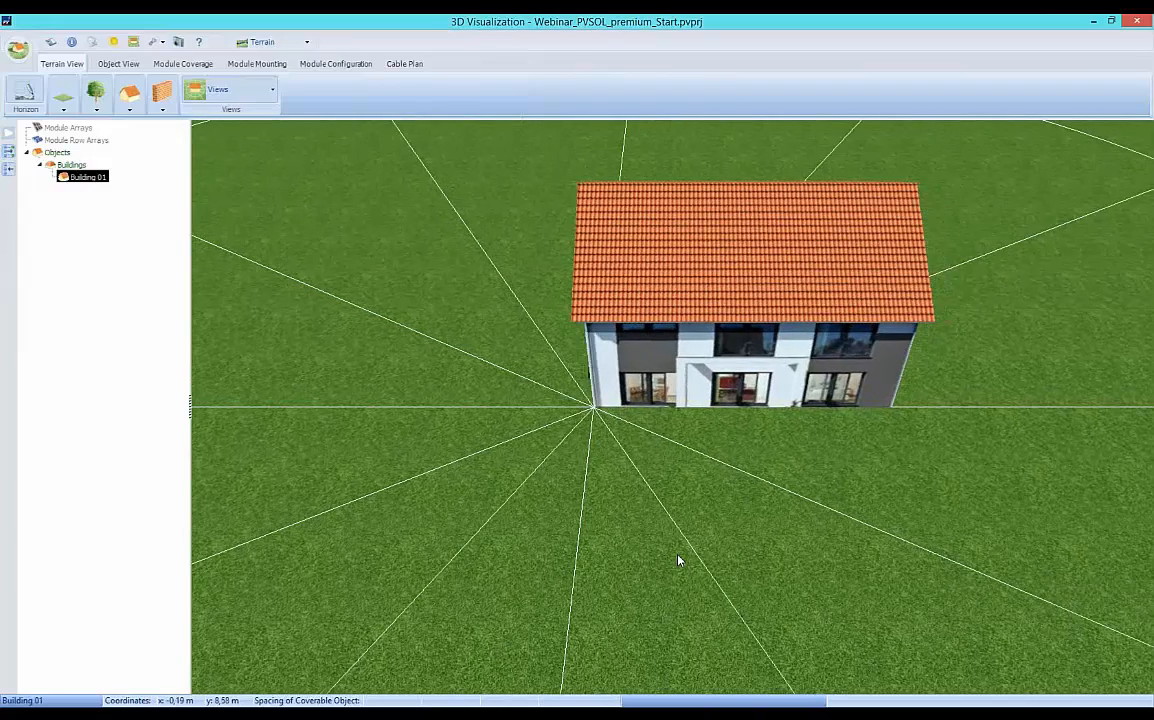
scroll(677, 559, up, 1)
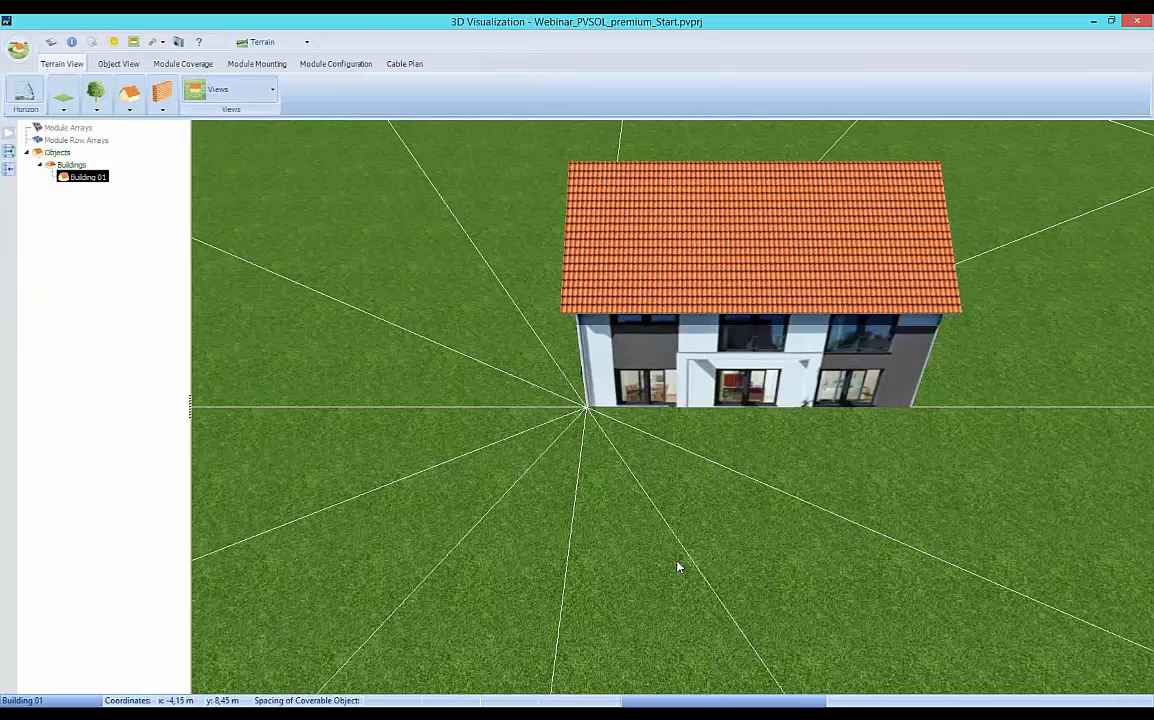
click(698, 255)
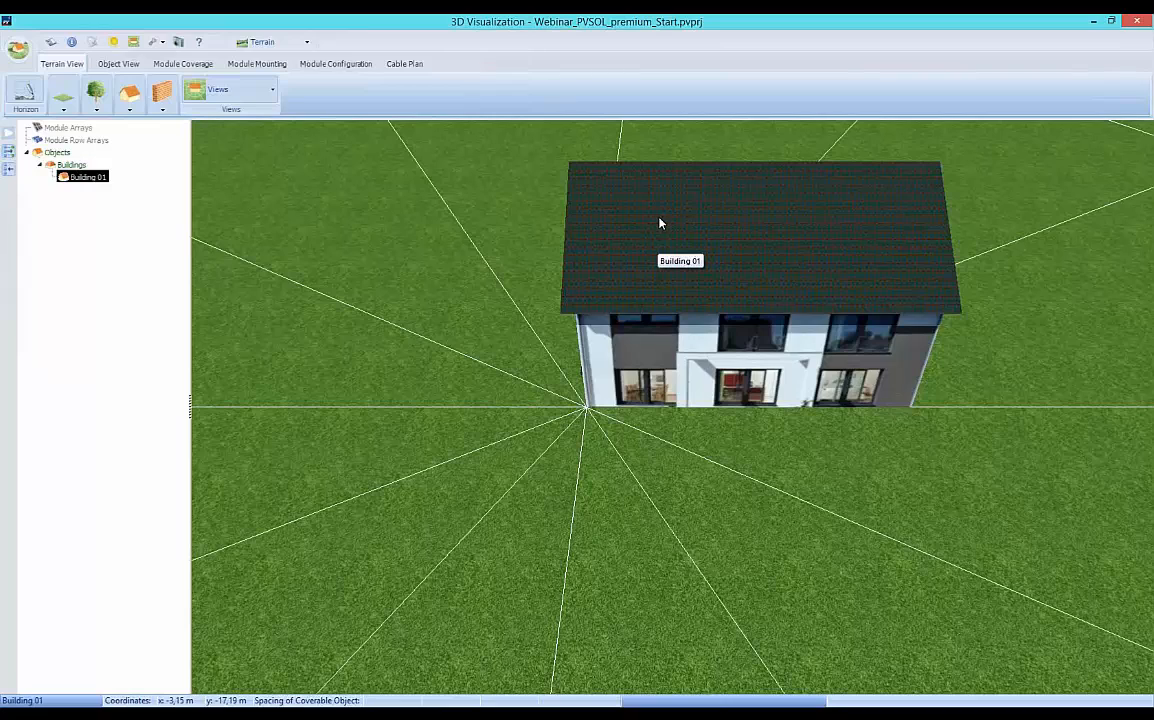
right_click(656, 224)
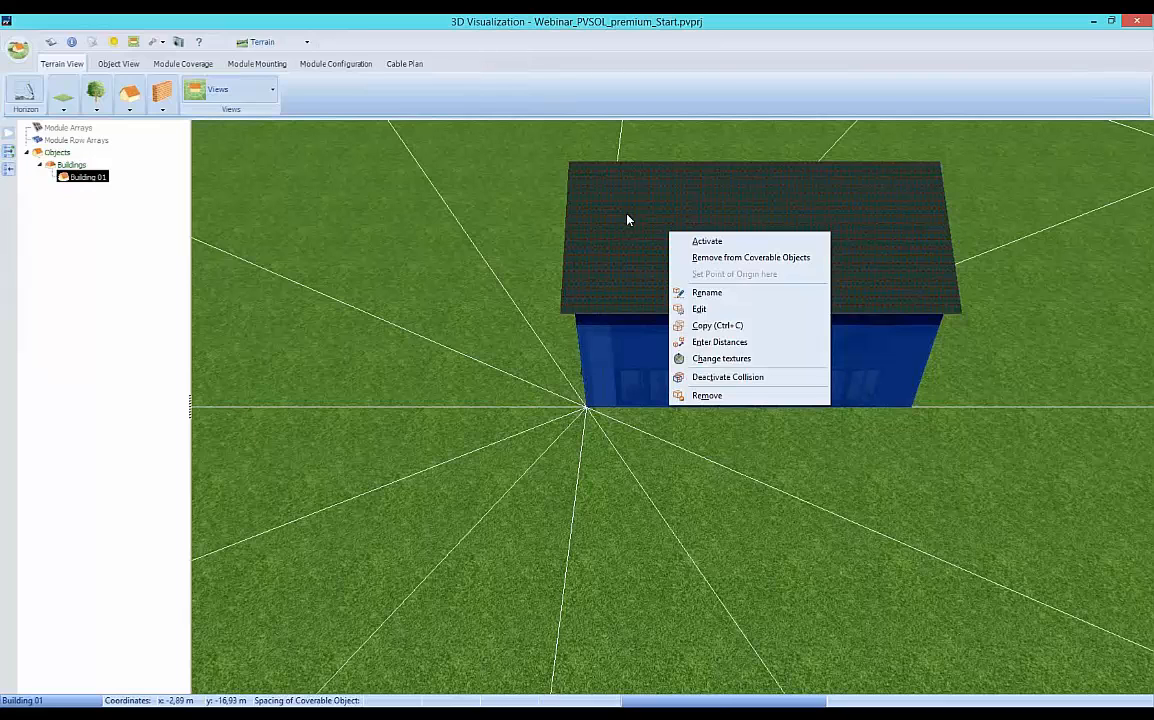
click(713, 359)
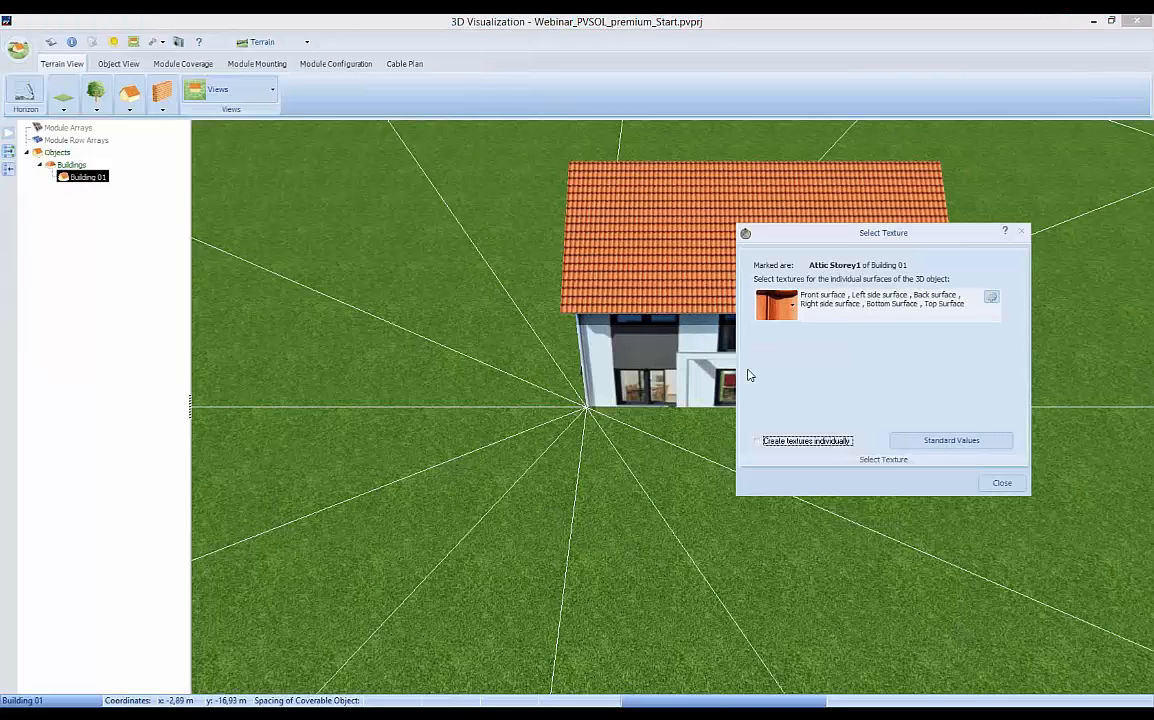
click(778, 312)
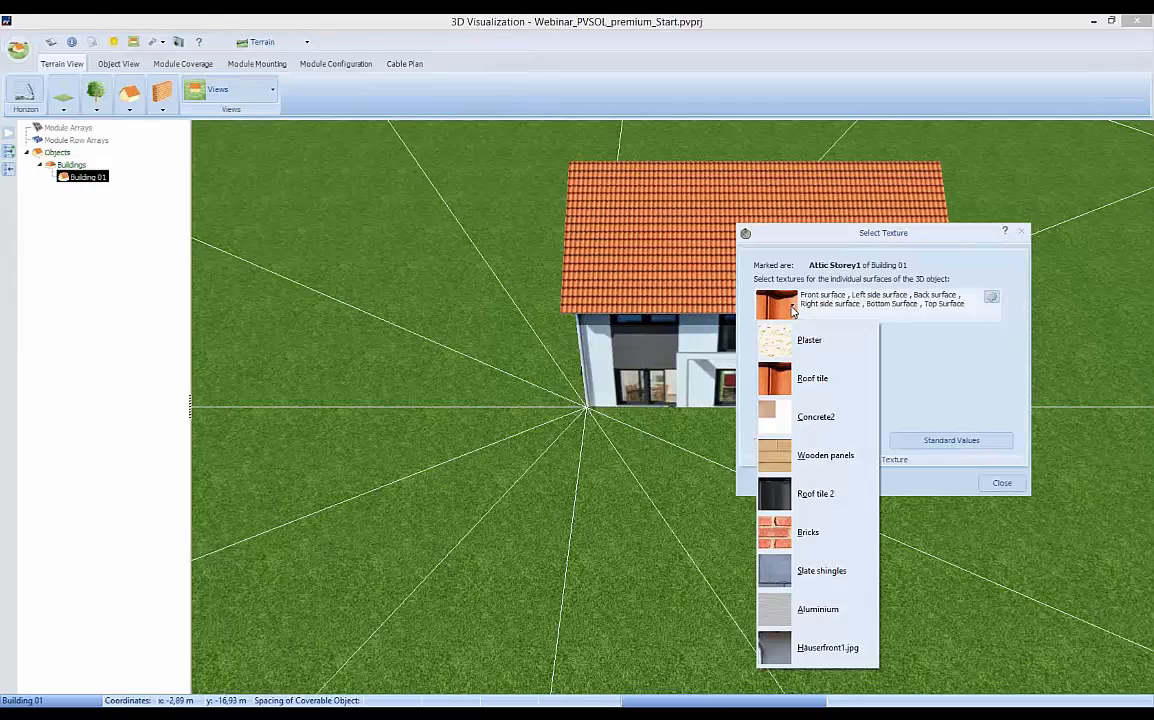
click(785, 493)
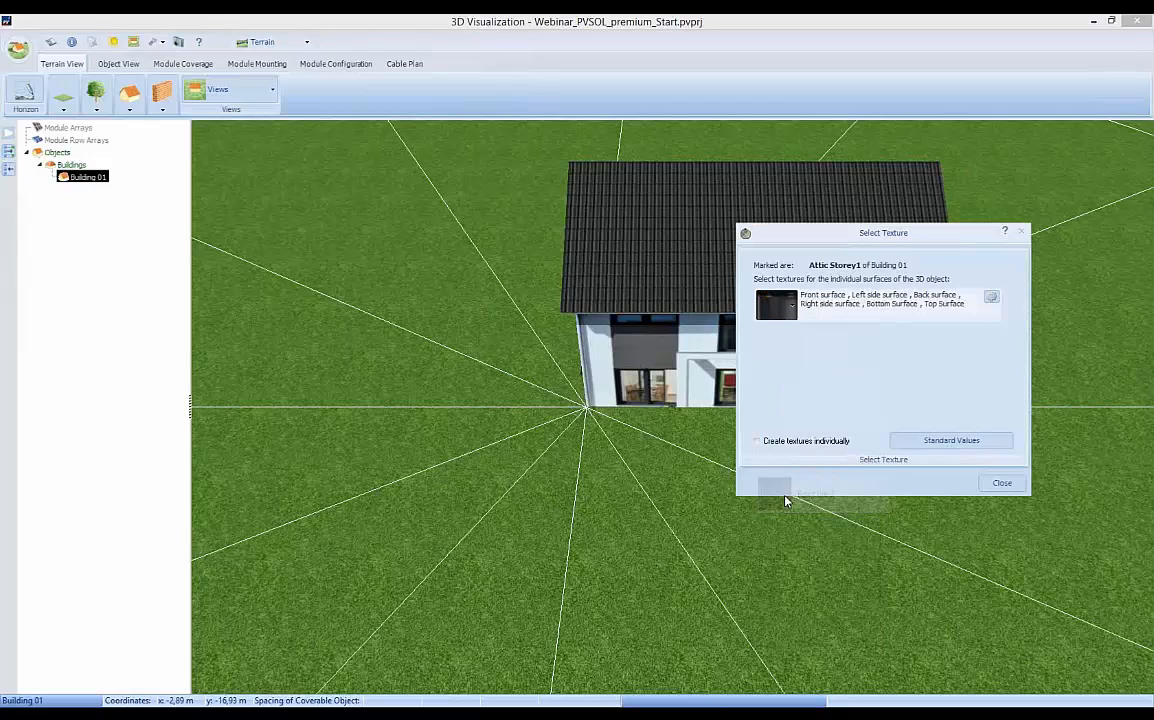
click(1002, 483)
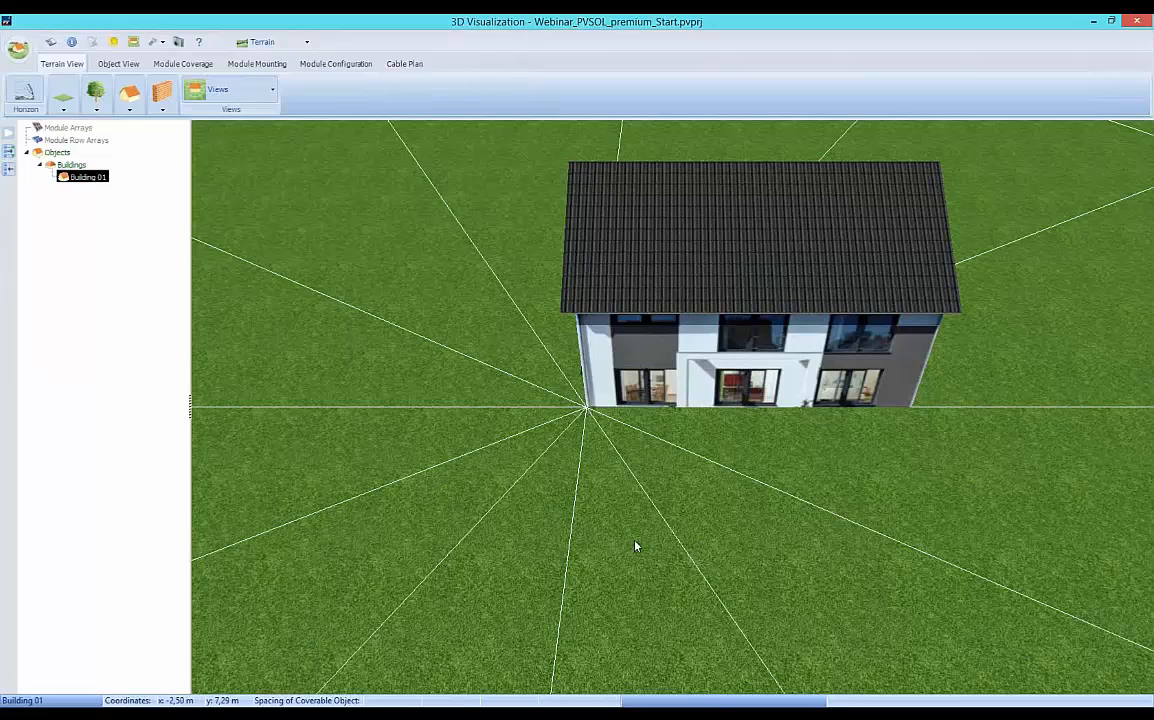
scroll(636, 546, down, 5)
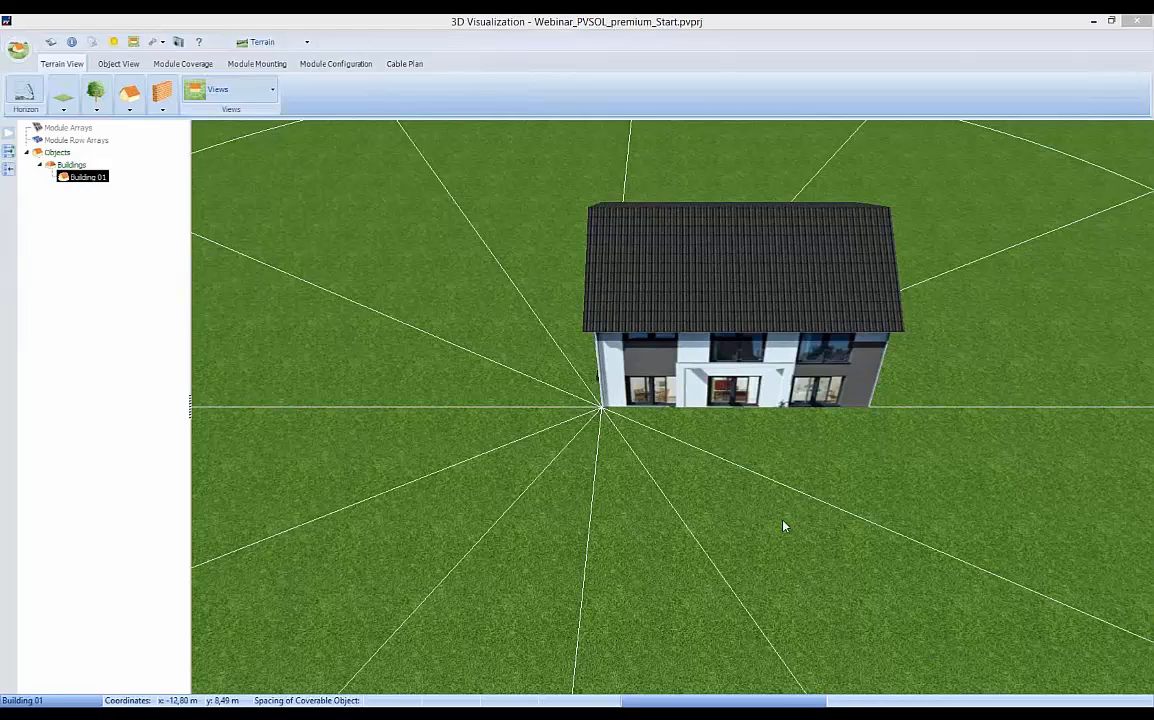
drag(576, 519, 546, 542)
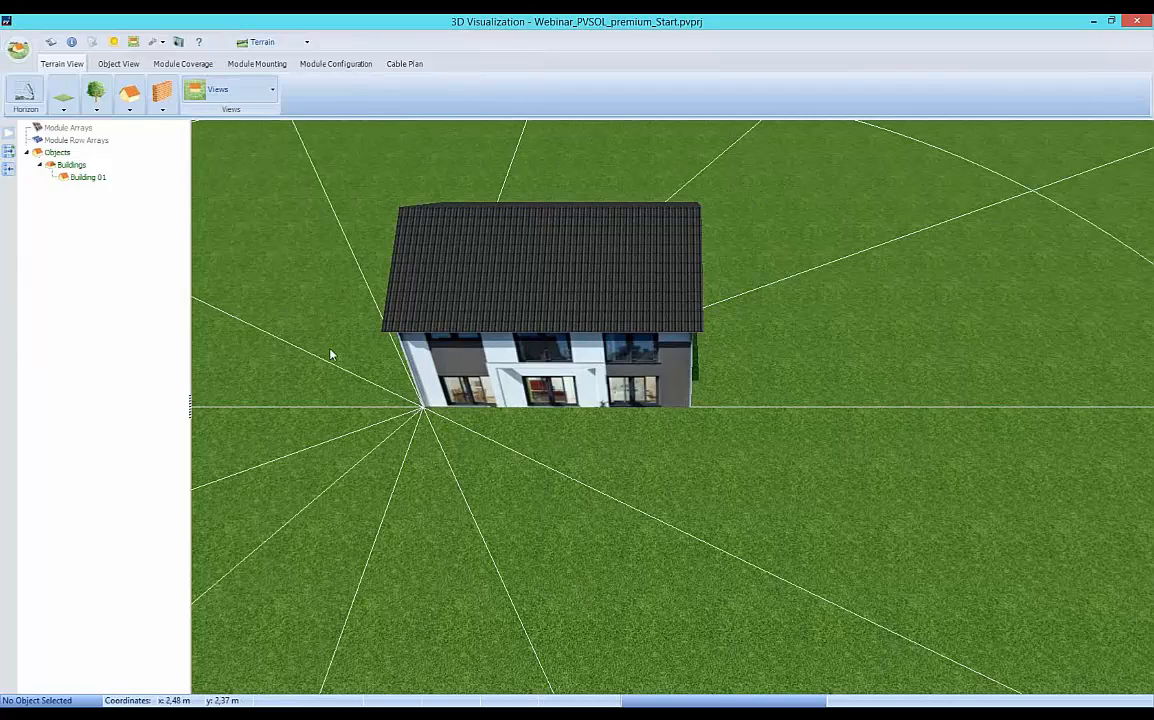
Place a new single-pitch-roof building beside the textured house at about x = -22.9 m, y = -0.1 m.
click(130, 111)
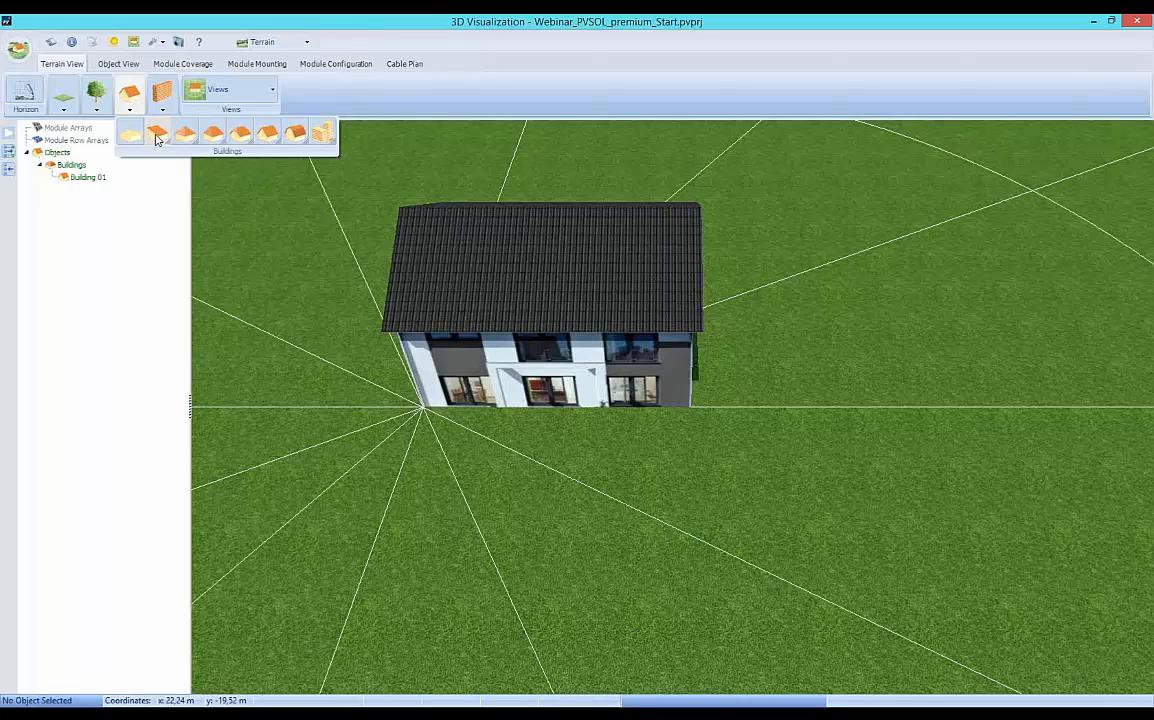
click(157, 139)
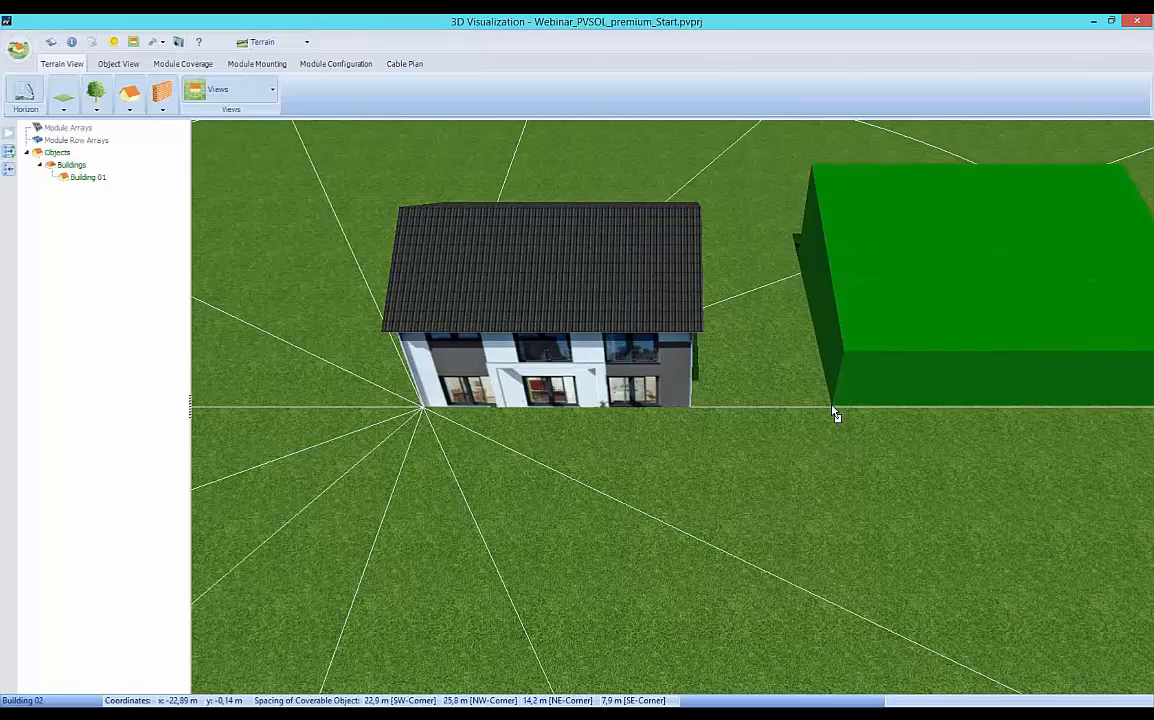
click(836, 410)
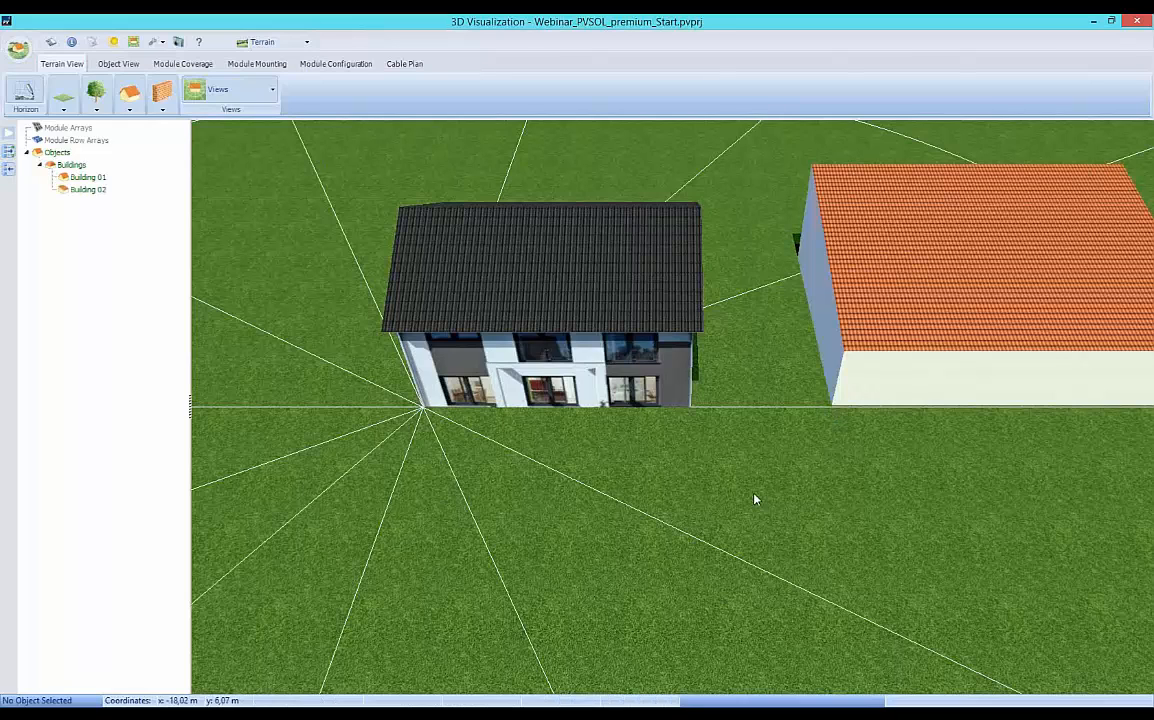
Switch Building 02's parameters to Simple mode and set the eaves length to 8 m and the eaves-ridge distance to 5.5 m.
double_click(935, 392)
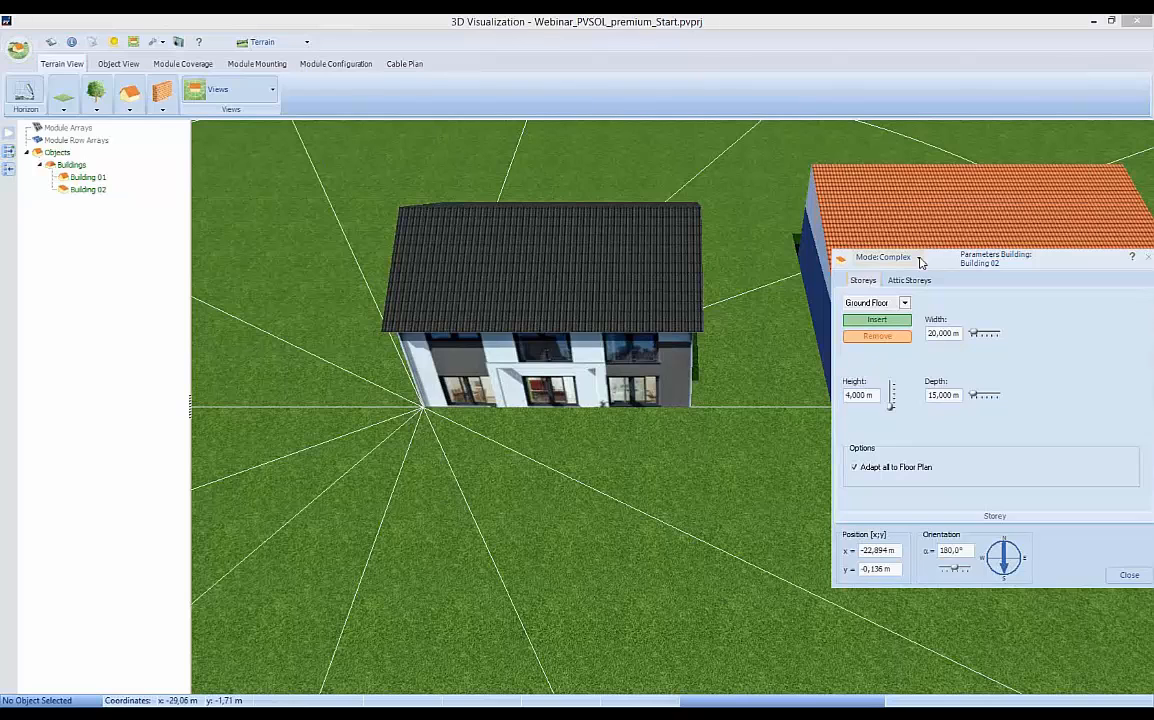
click(921, 262)
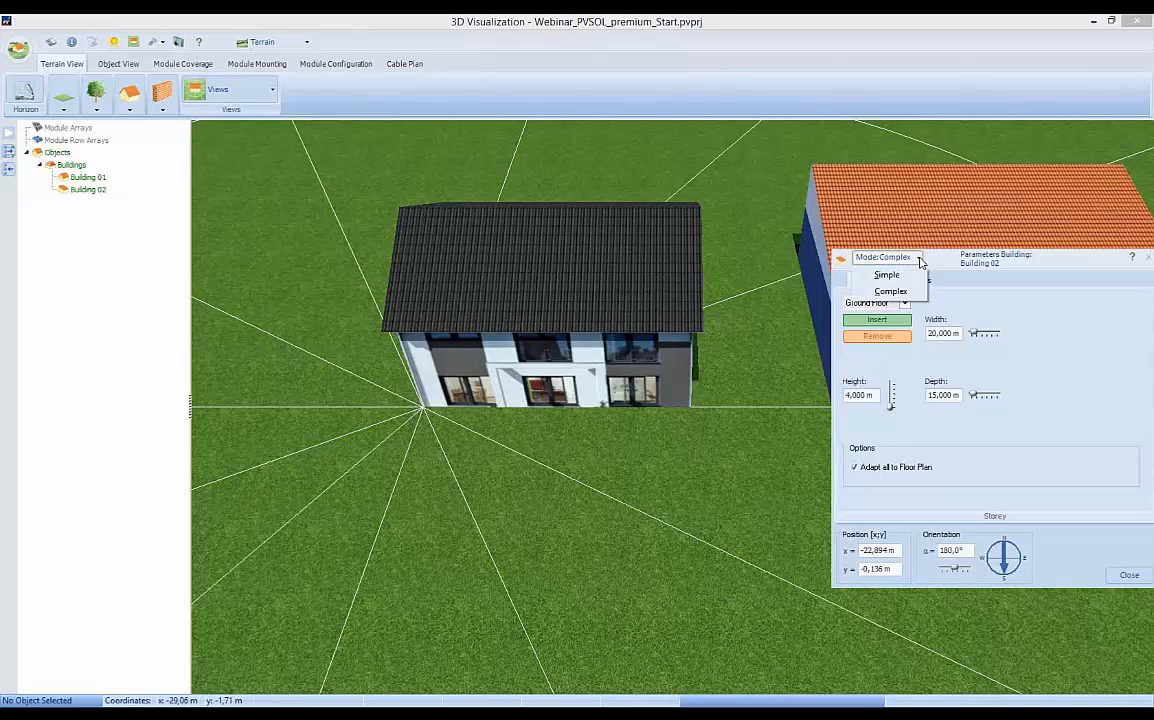
click(889, 275)
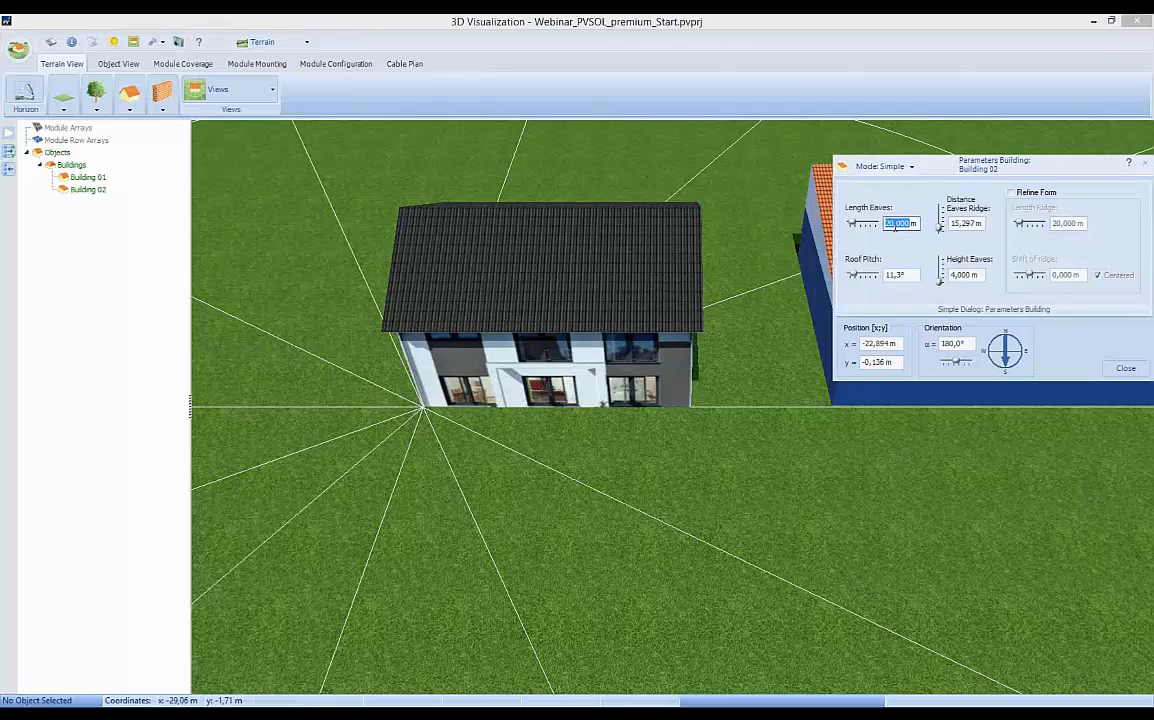
click(893, 223)
double_click(893, 223)
text(8)
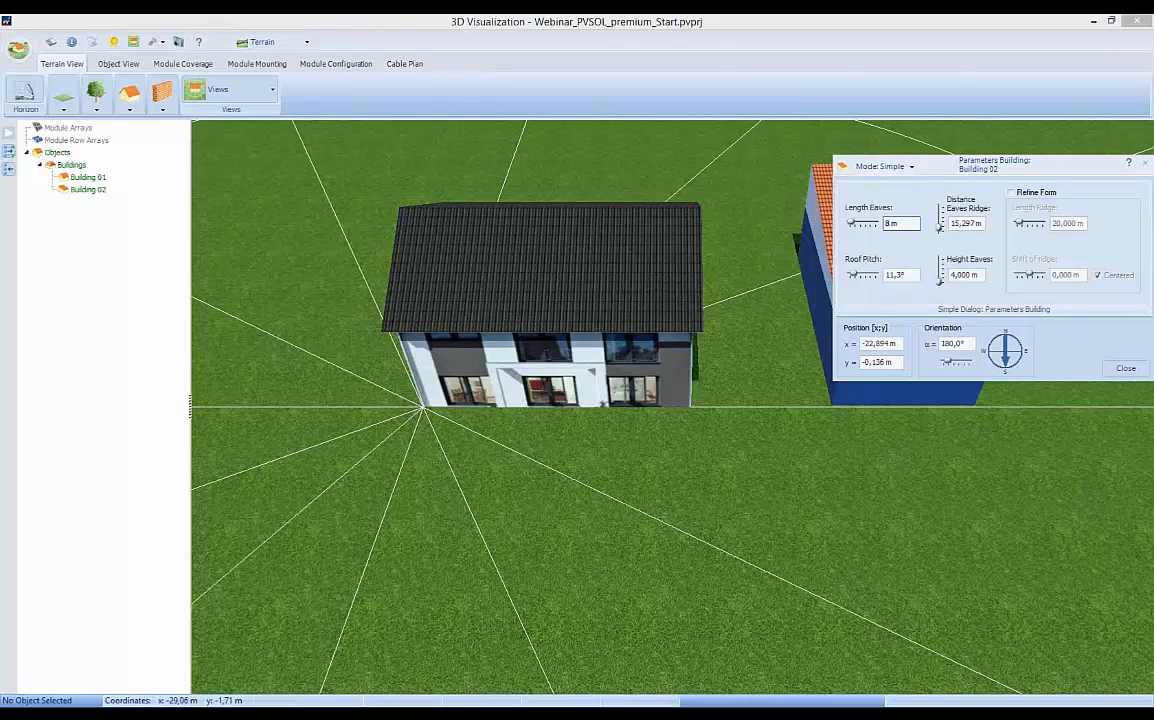
key(Tab)
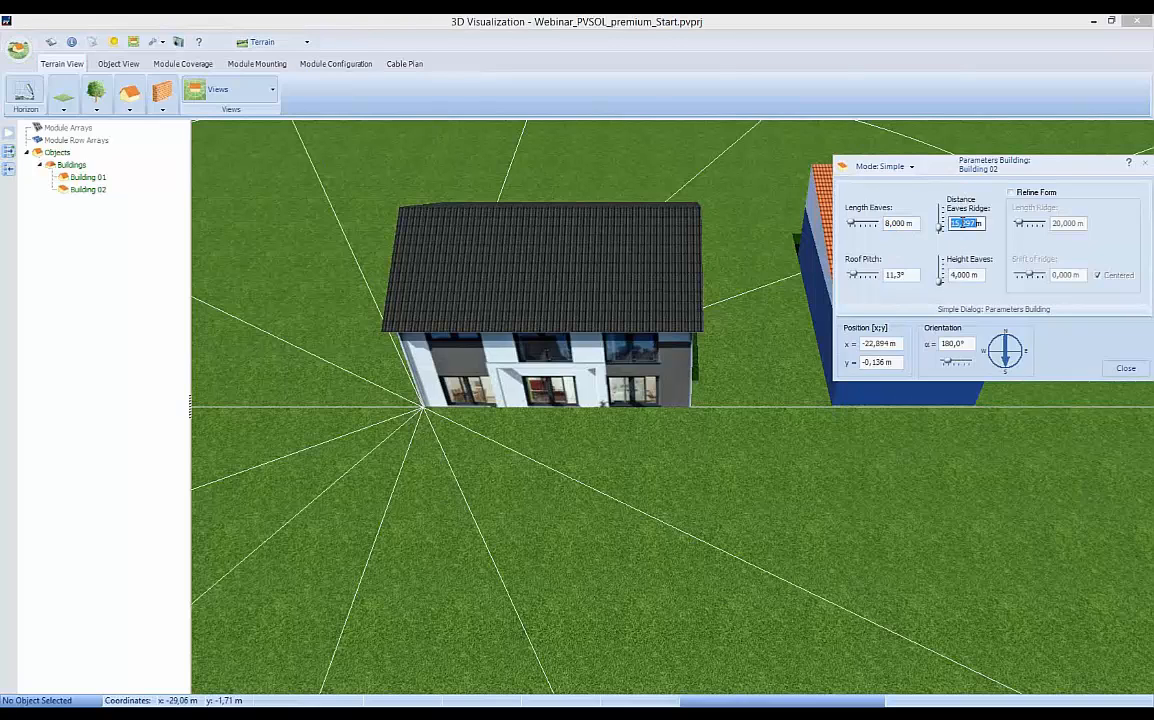
text(5,)
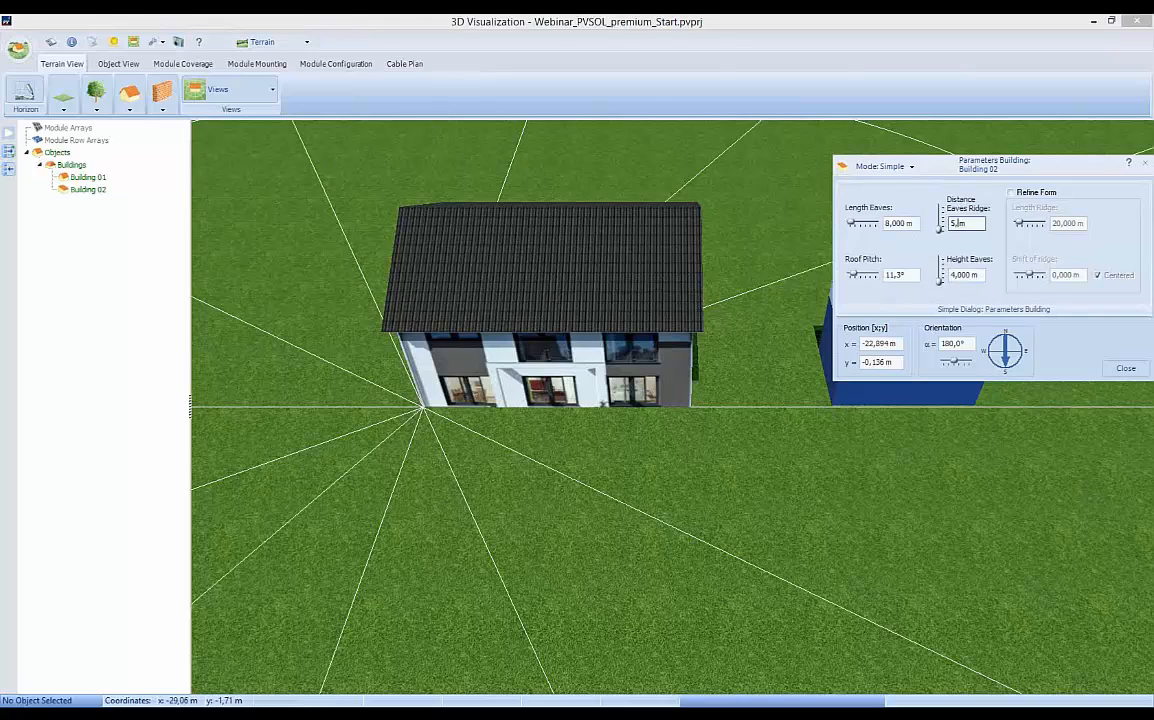
text(5)
key(Tab)
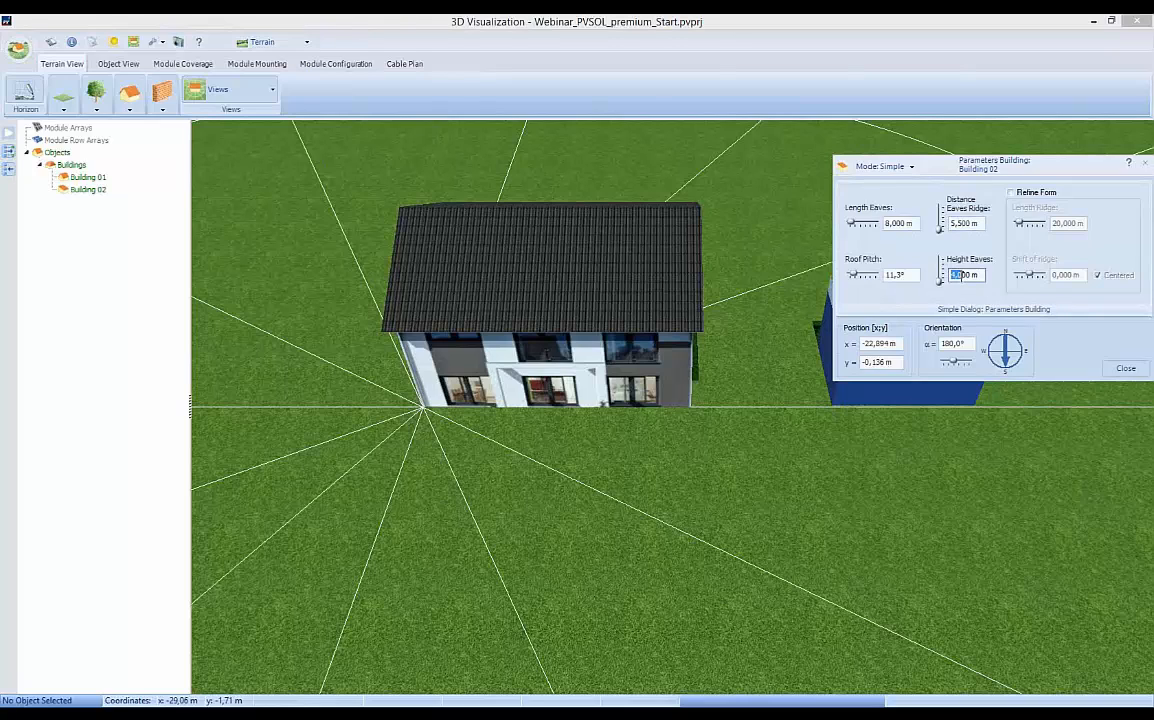
Set Building 02's eaves height to 3.3 m and its roof pitch to 5°.
text(3)
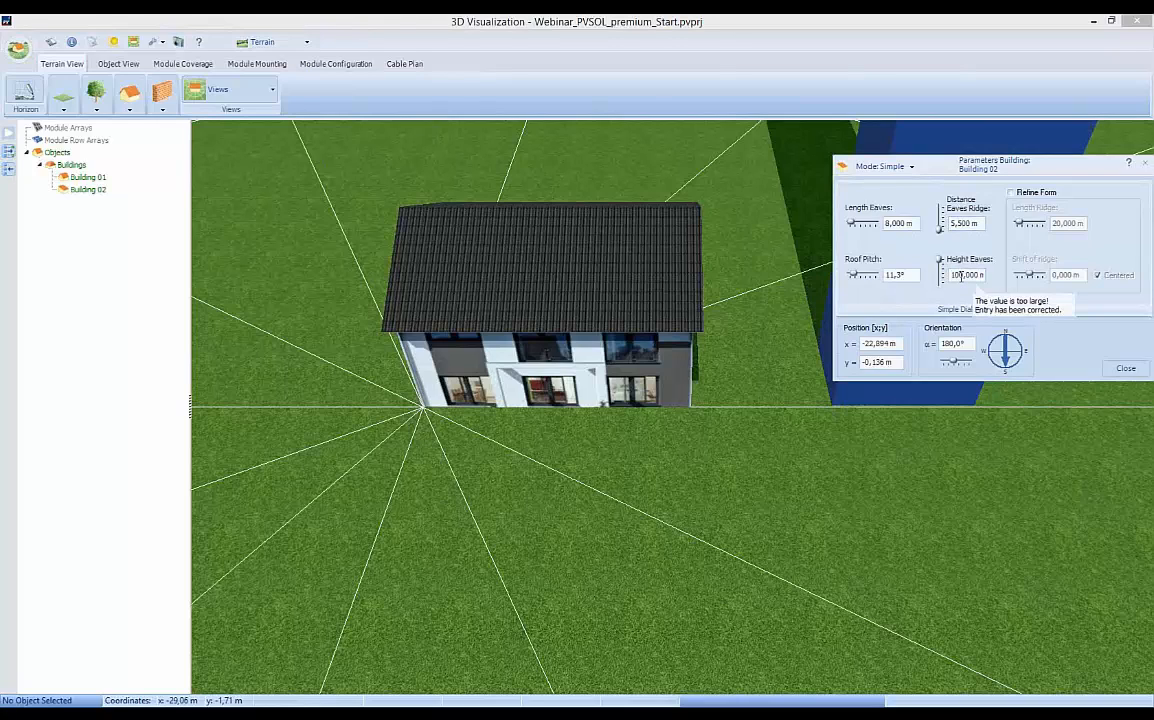
double_click(961, 276)
text(3,3)
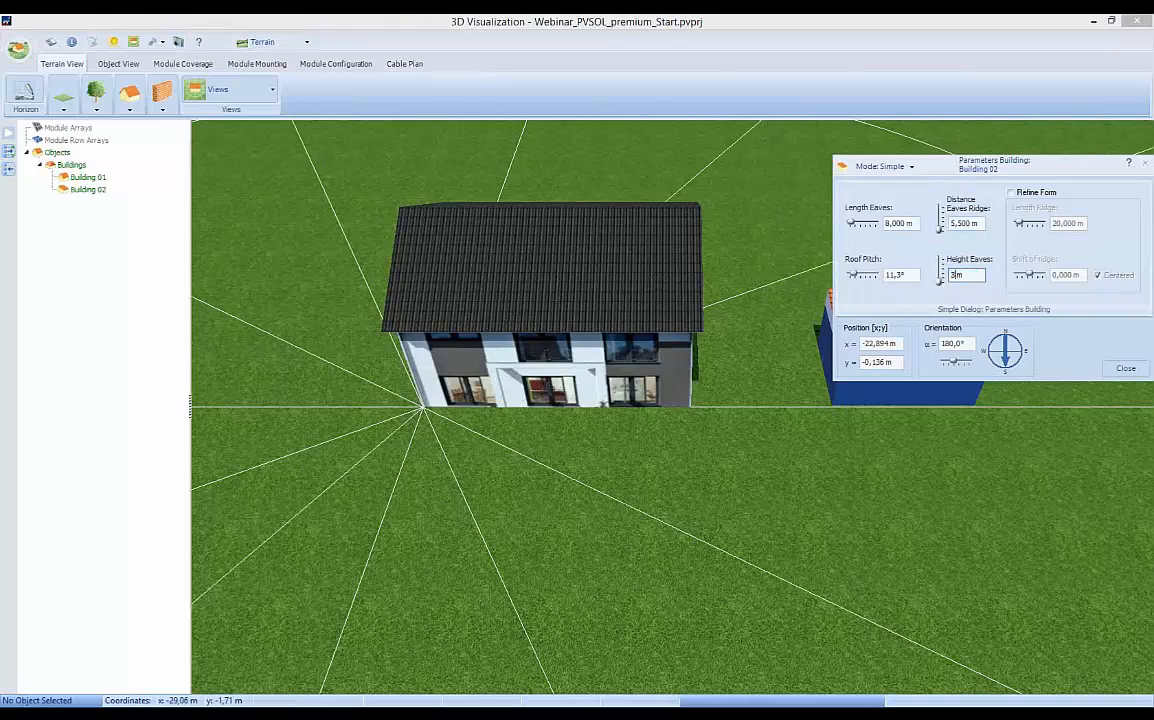
key(Tab)
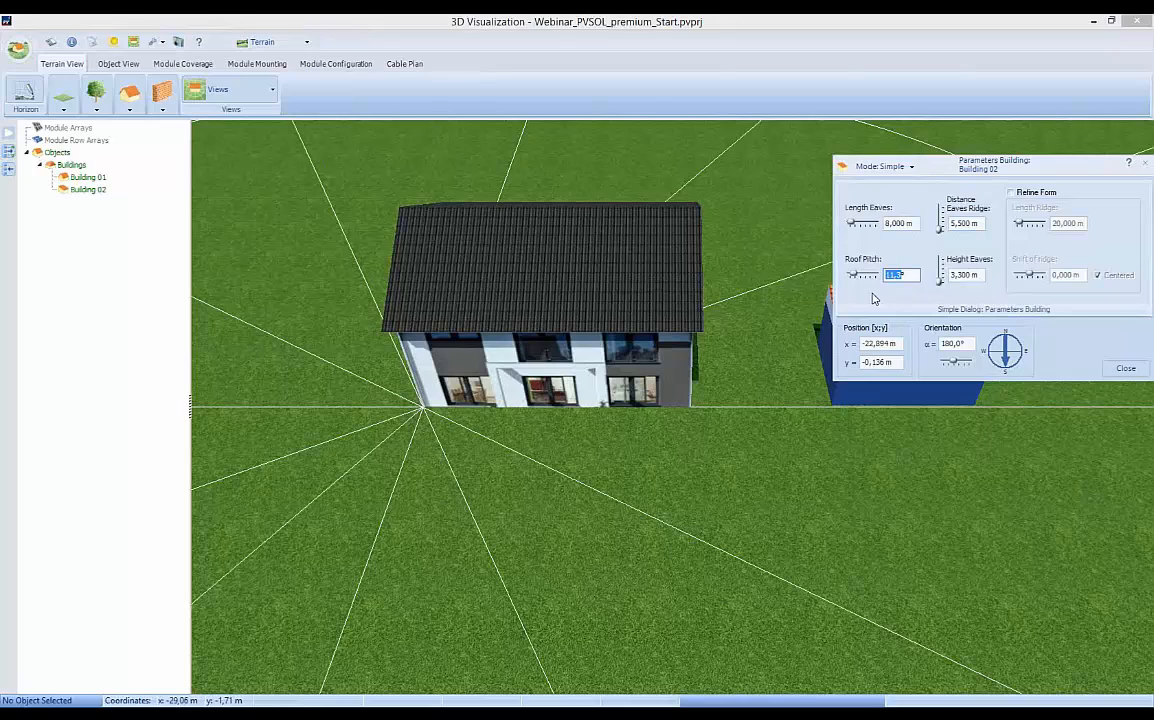
text(5)
Set Building 02's y position to 0 m and close its parameters.
click(879, 364)
key(Delete)
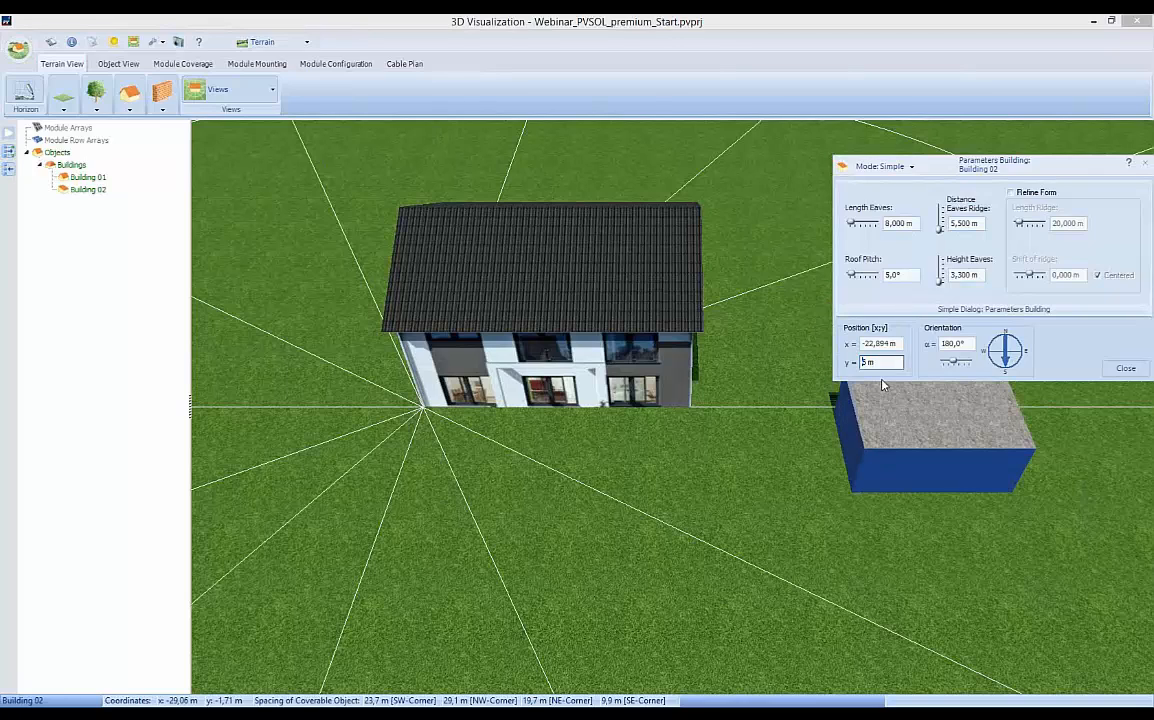
key(Delete)
key(Delete)
text(0)
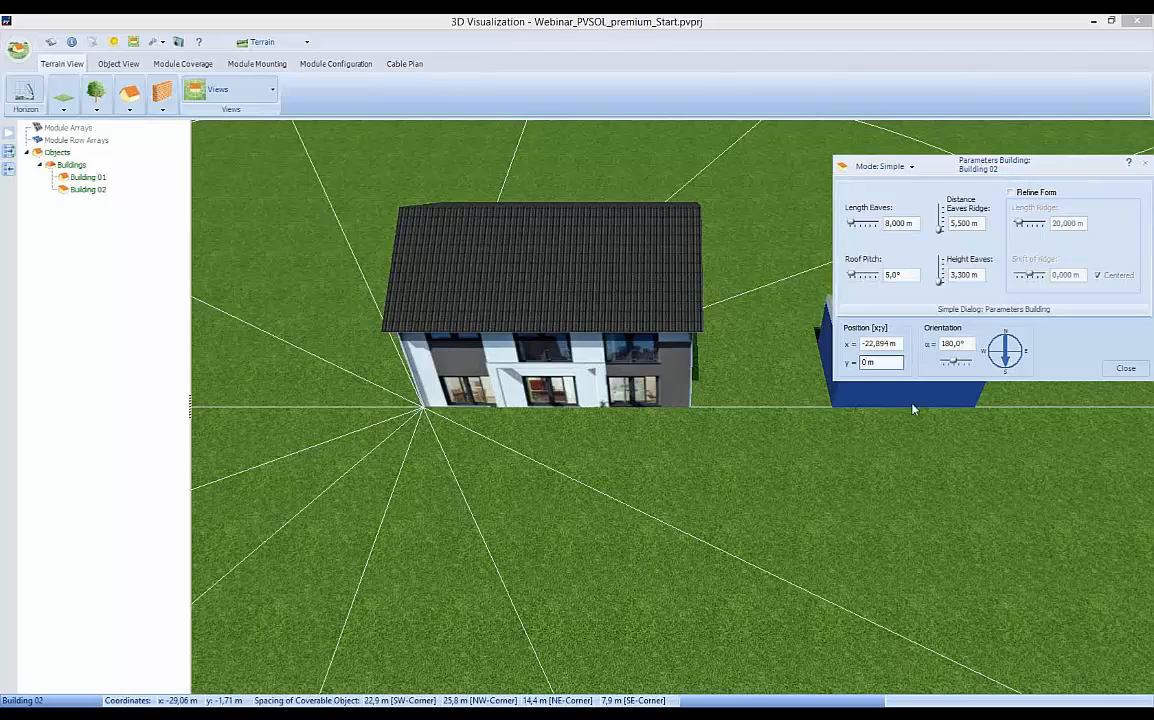
click(1126, 368)
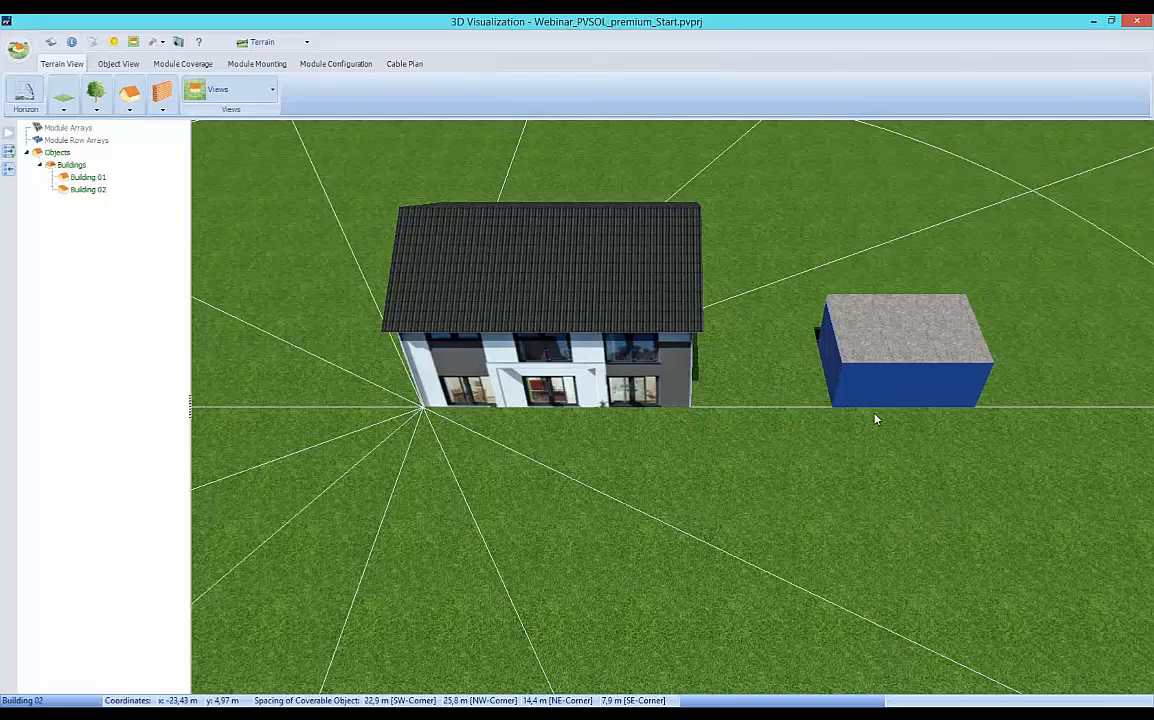
Add Building 02 to the coverable objects and check the list of selectable objects.
right_click(884, 348)
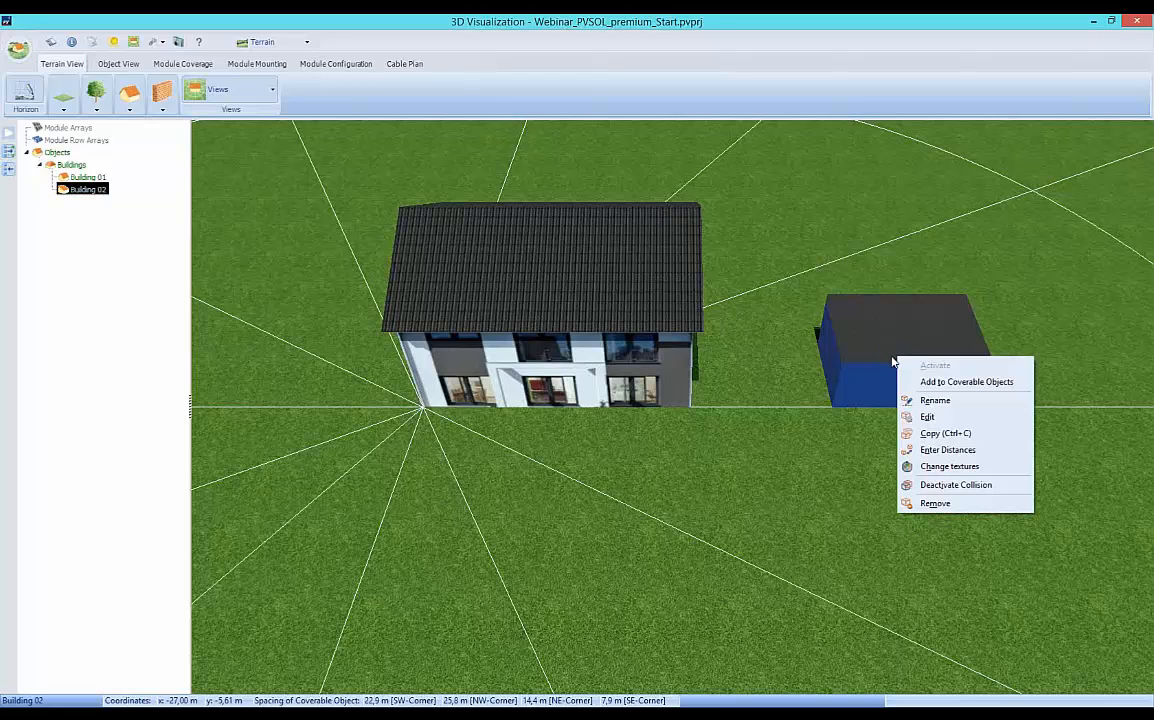
click(950, 386)
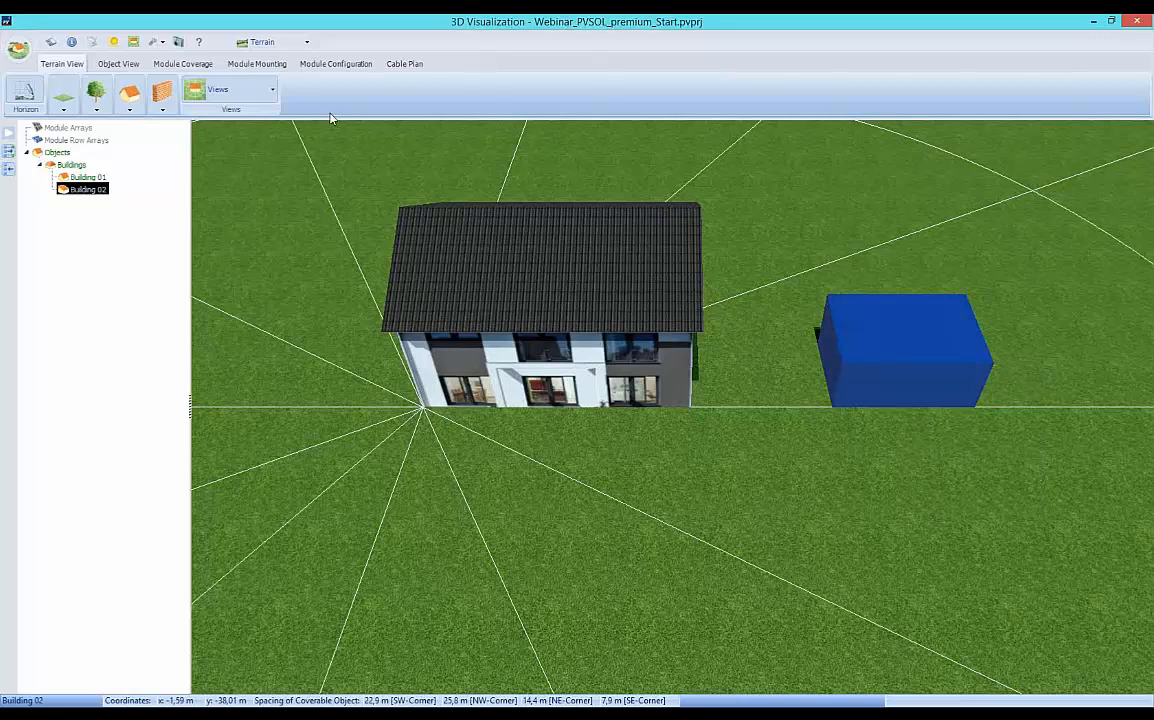
click(308, 43)
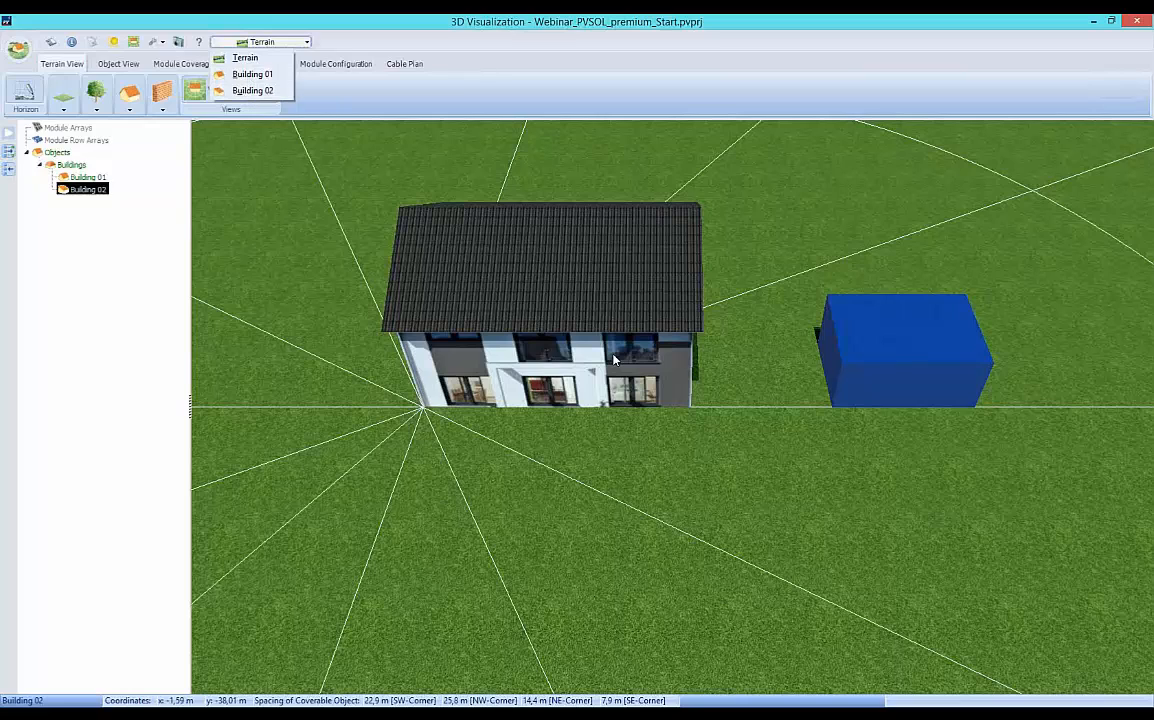
click(694, 446)
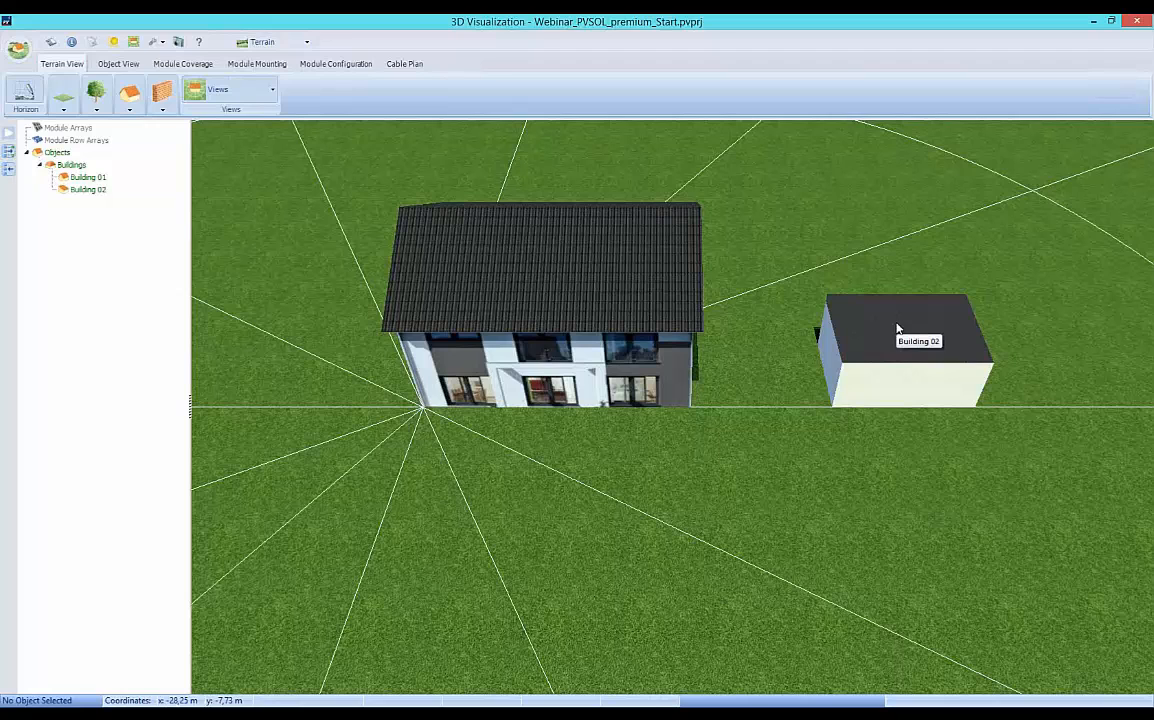
Change the texture of all surfaces of Attic Storey1 on Building 02 to Roof tile 2.
right_click(895, 331)
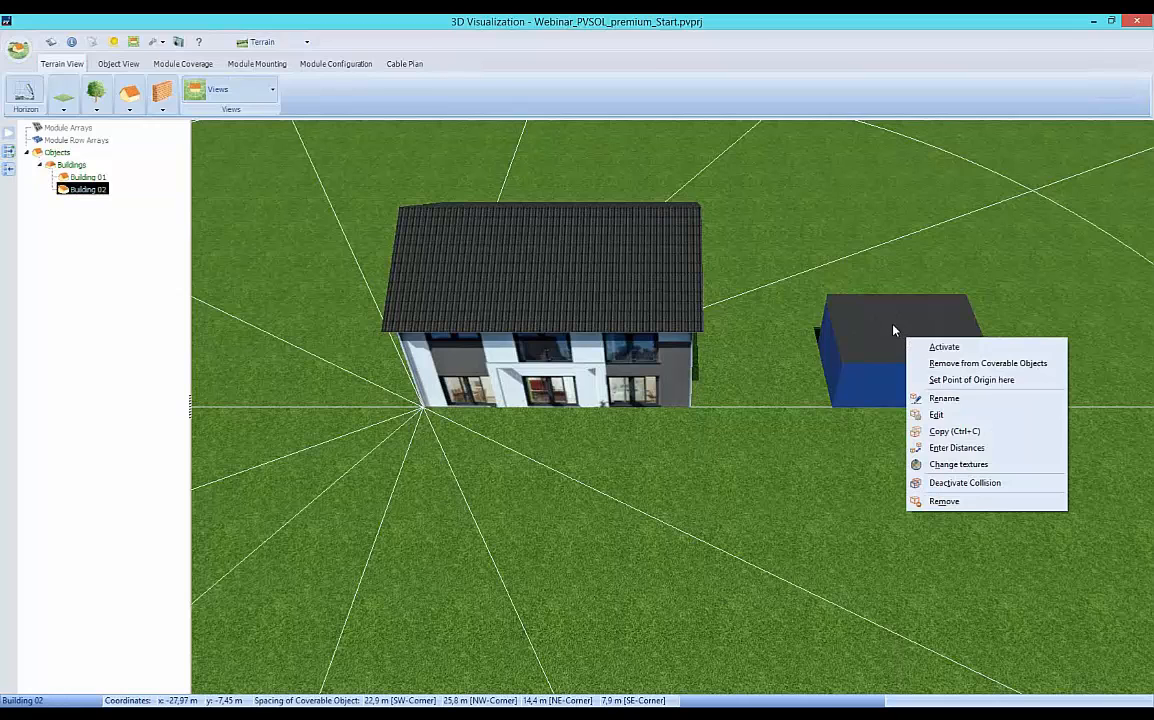
click(951, 466)
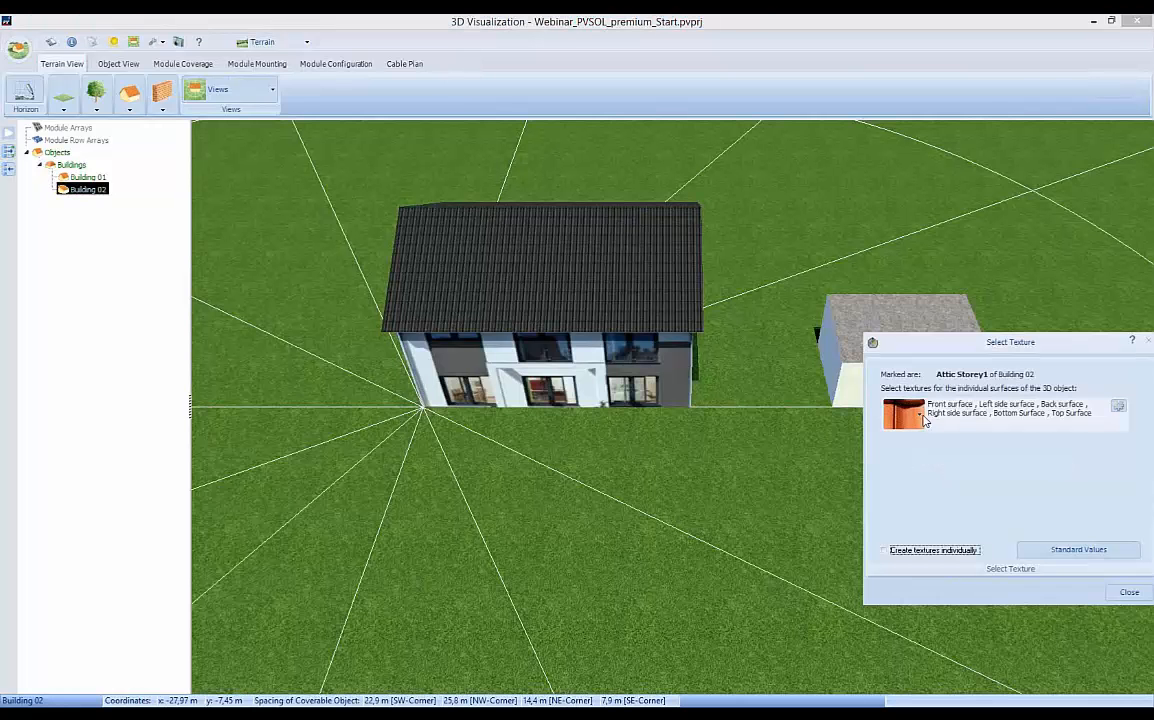
click(922, 415)
click(940, 252)
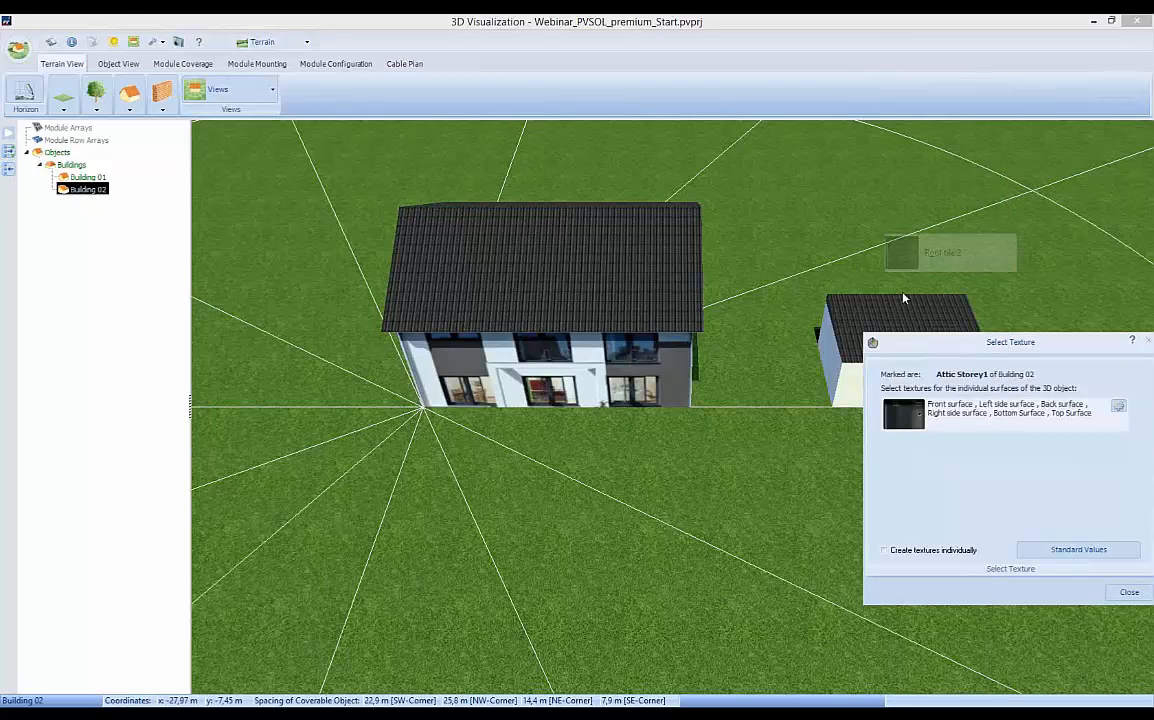
click(1129, 592)
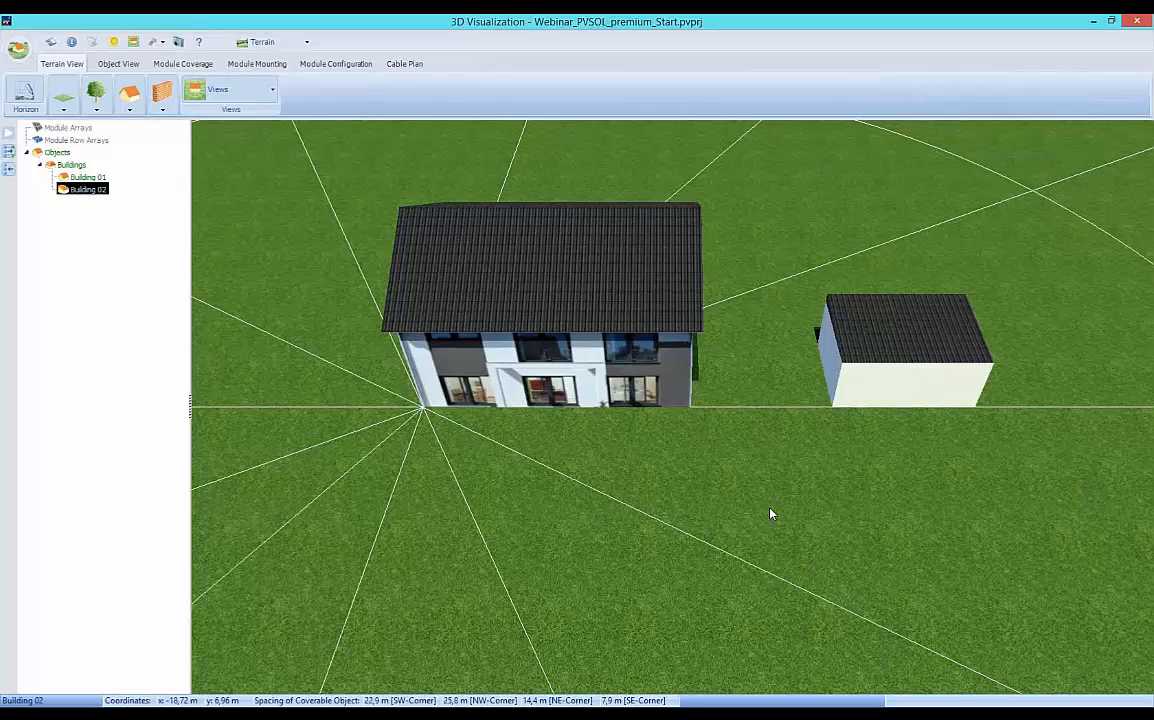
Place a deciduous tree at about x = 4.5 m, y = 3.3 m and a conifer in front of the house's near left corner.
scroll(770, 514, down, 5)
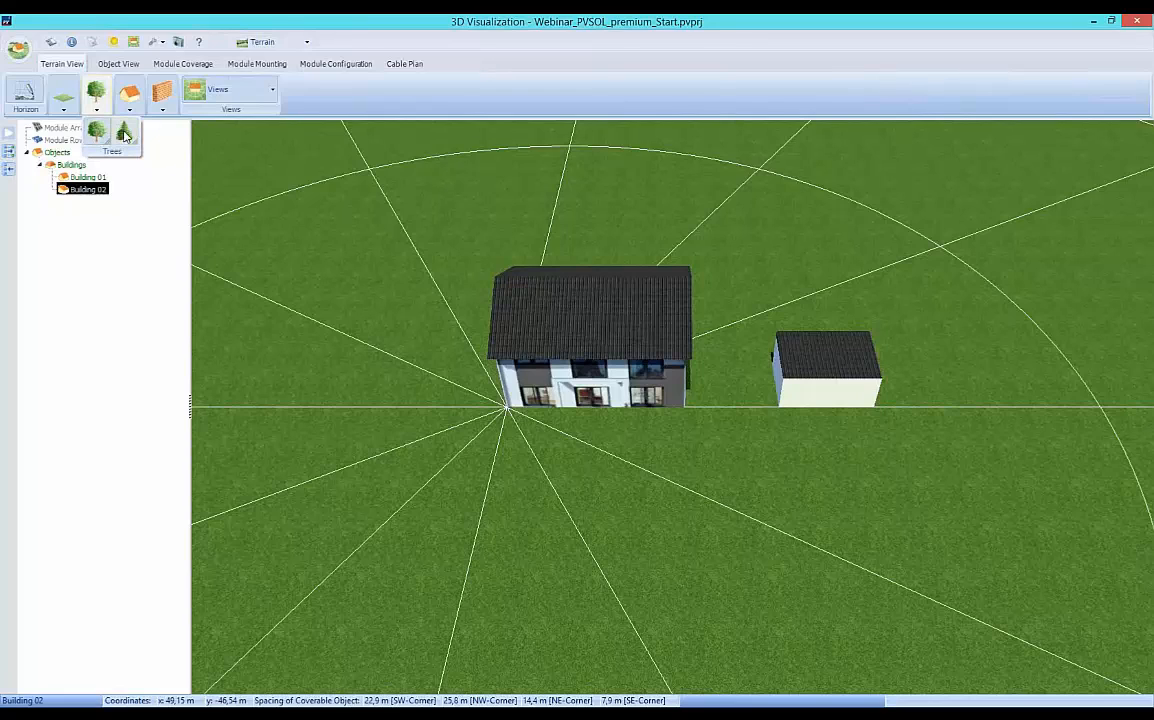
click(96, 133)
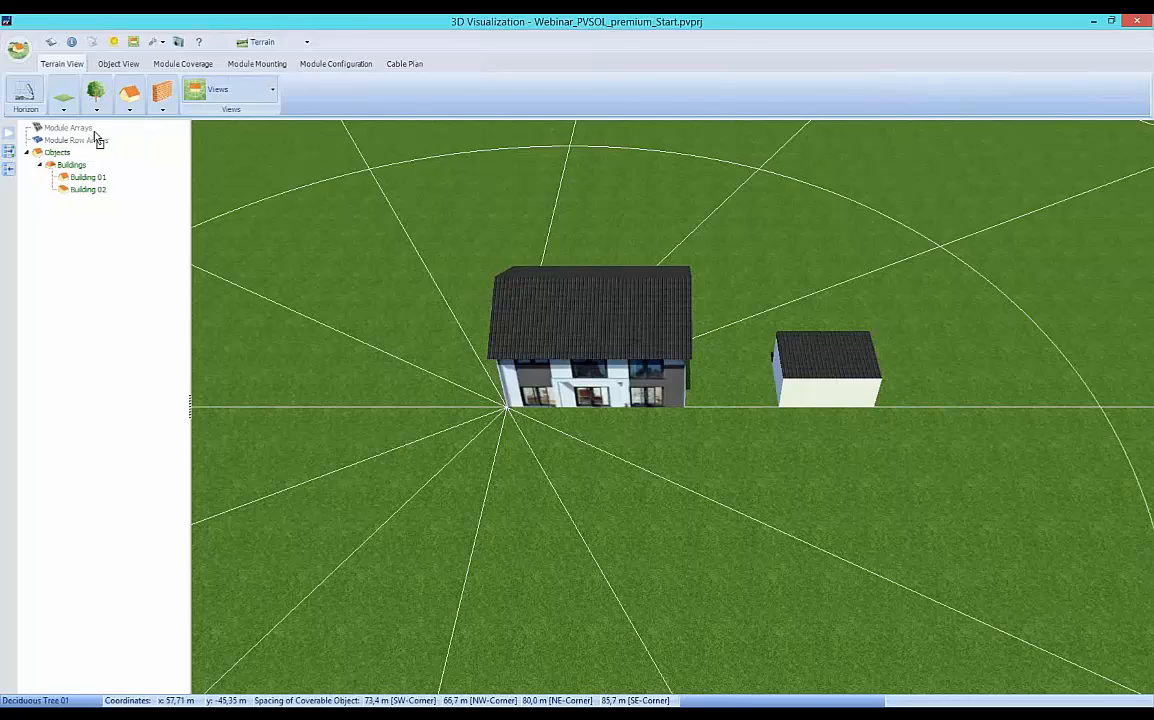
click(447, 445)
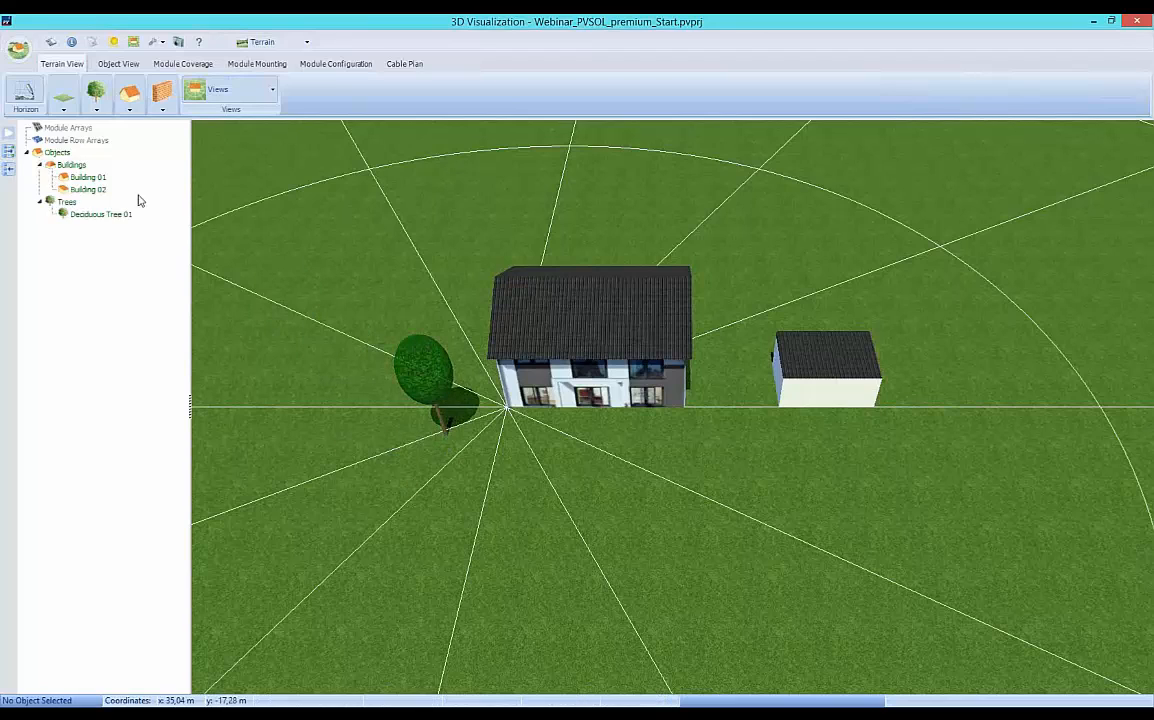
click(96, 110)
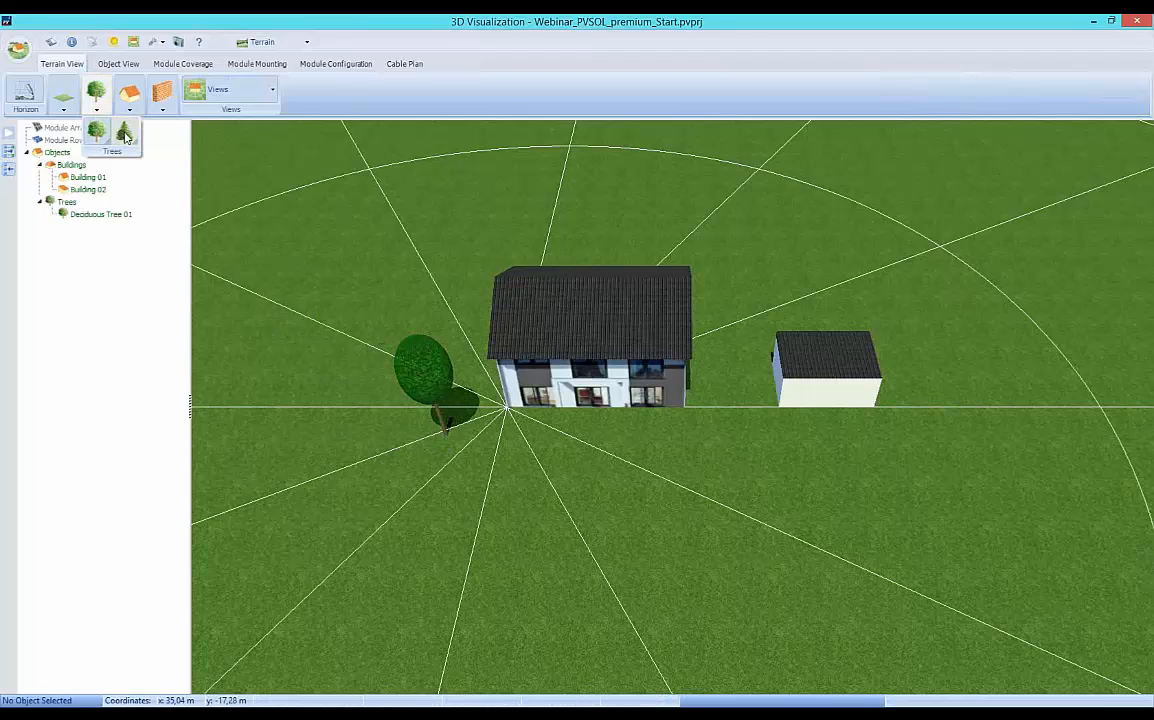
click(118, 131)
click(478, 495)
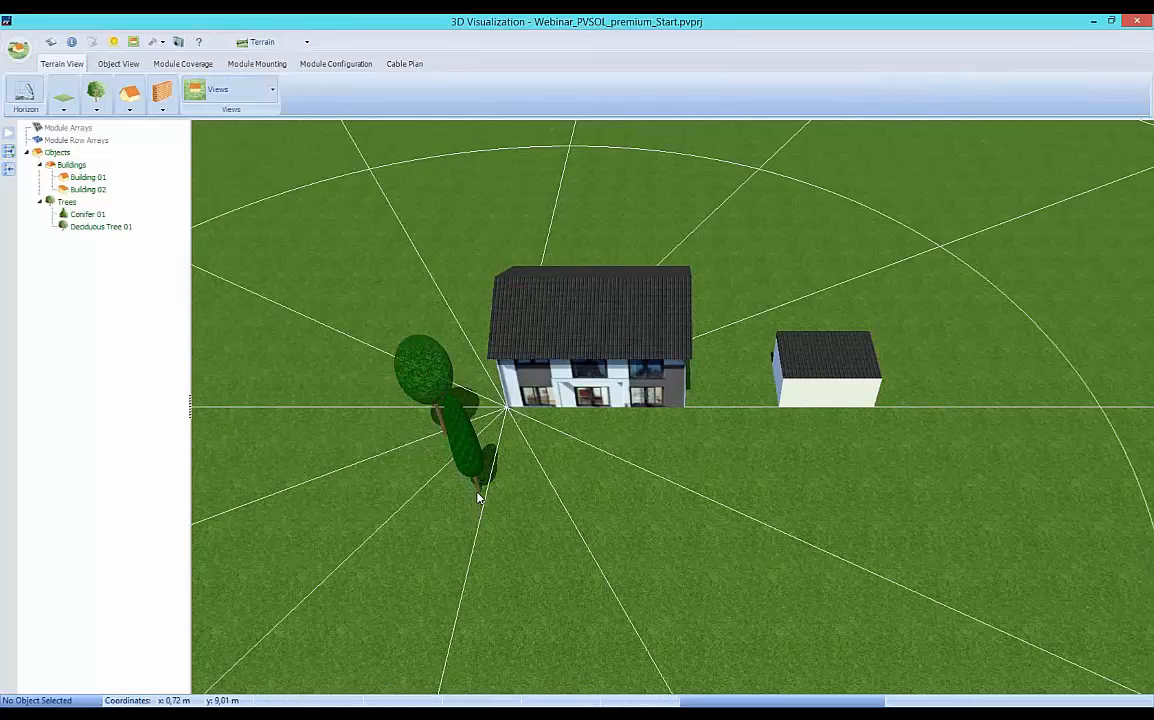
Examine the monthly transmittance degrees of Deciduous Tree 01 without changing them.
double_click(413, 378)
drag(598, 253, 729, 291)
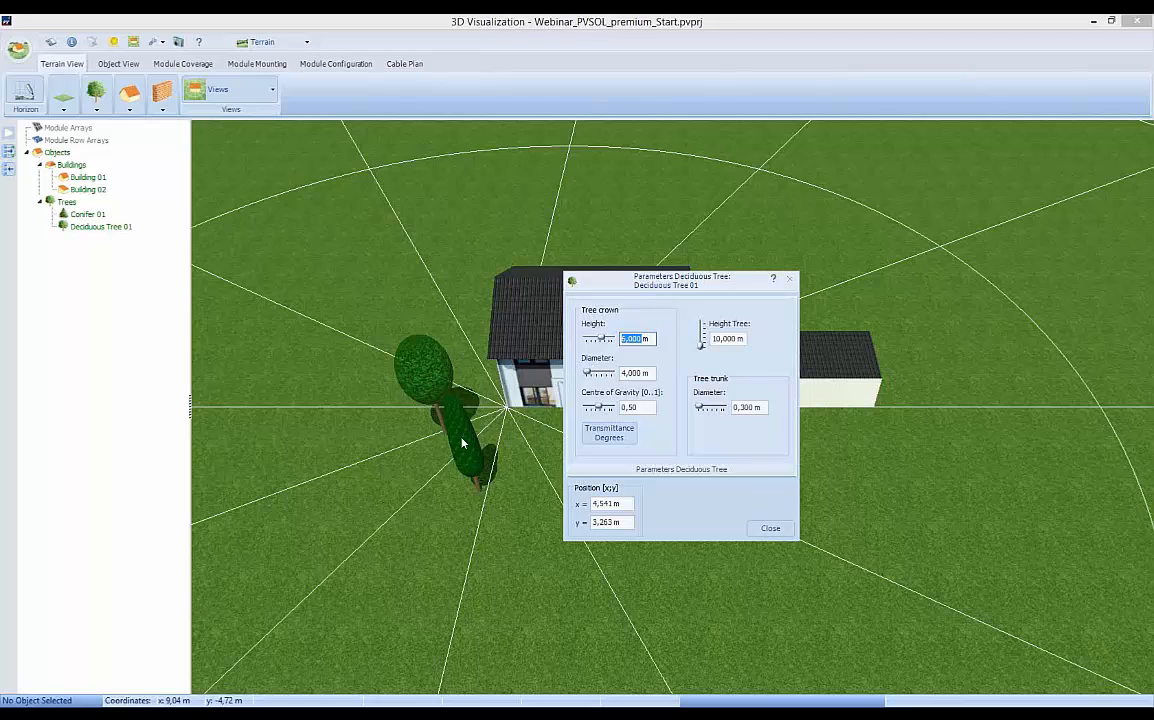
click(608, 436)
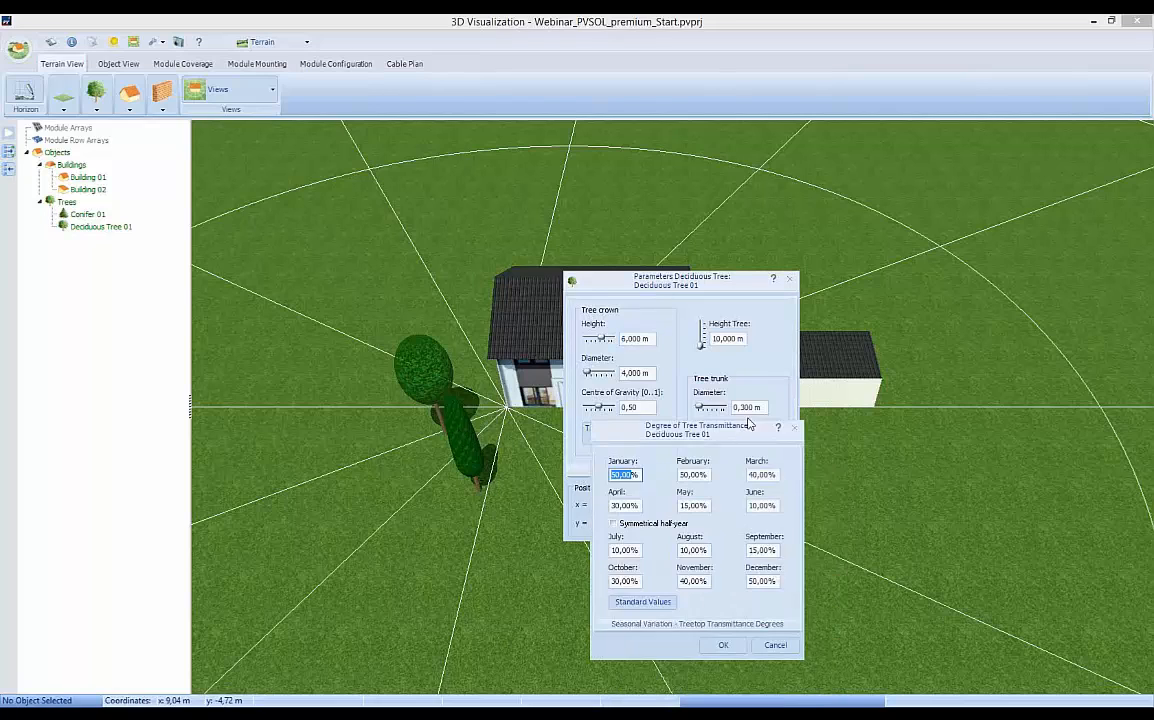
drag(748, 424, 729, 388)
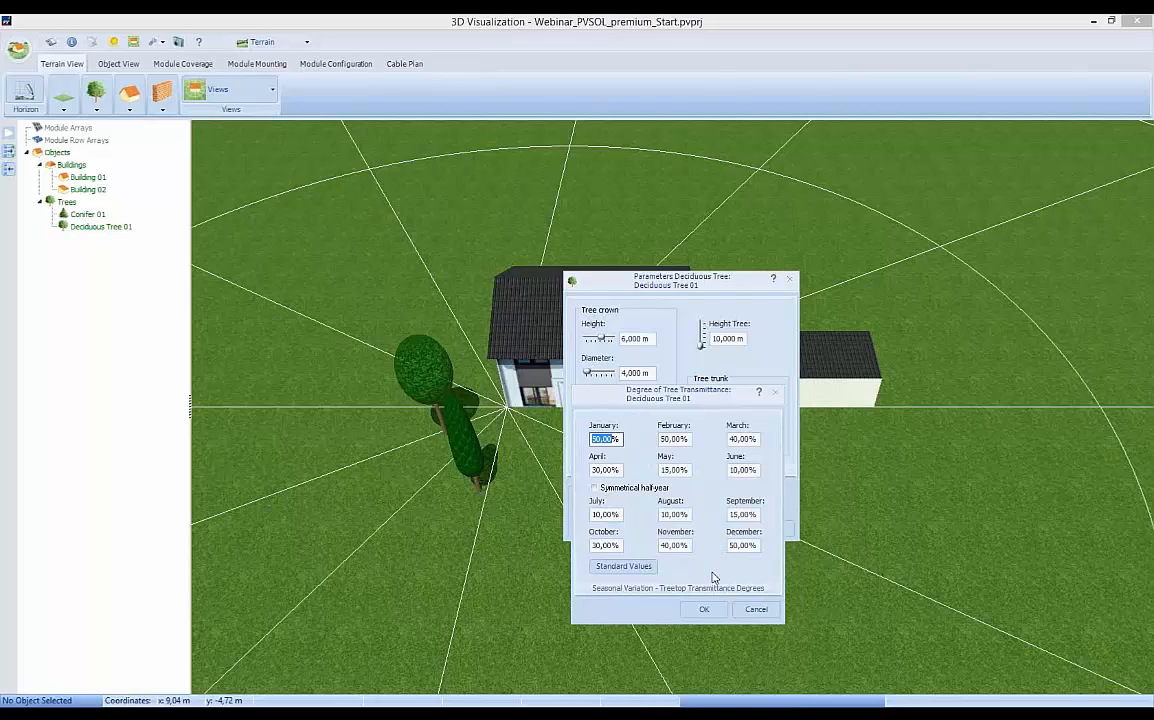
click(756, 609)
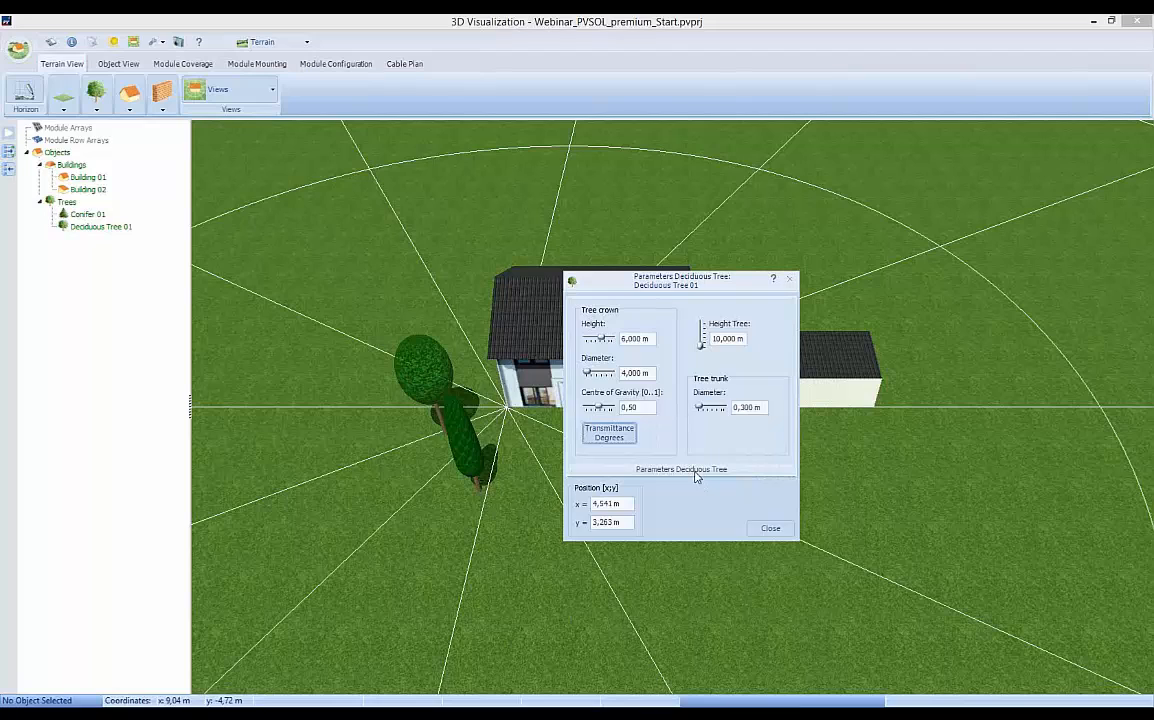
Set Deciduous Tree 01's tree height to 12 m, crown height to 8 m and crown diameter to 5 m.
double_click(722, 341)
text(12)
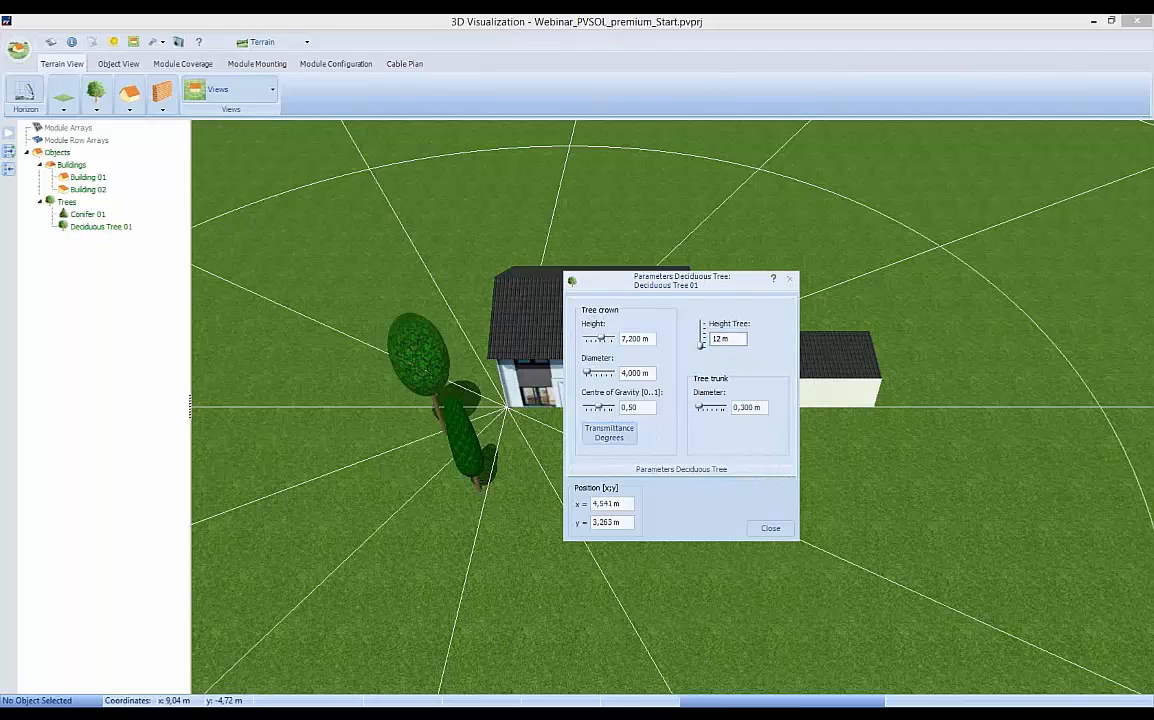
double_click(630, 339)
text(8)
key(Tab)
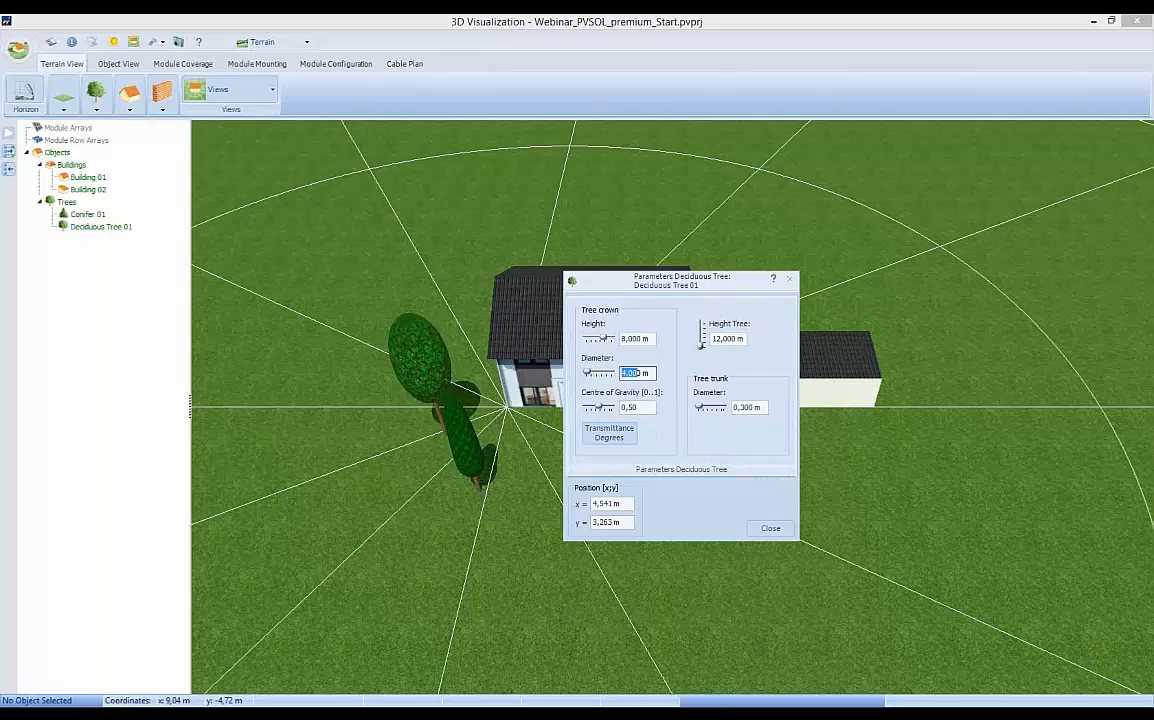
text(50)
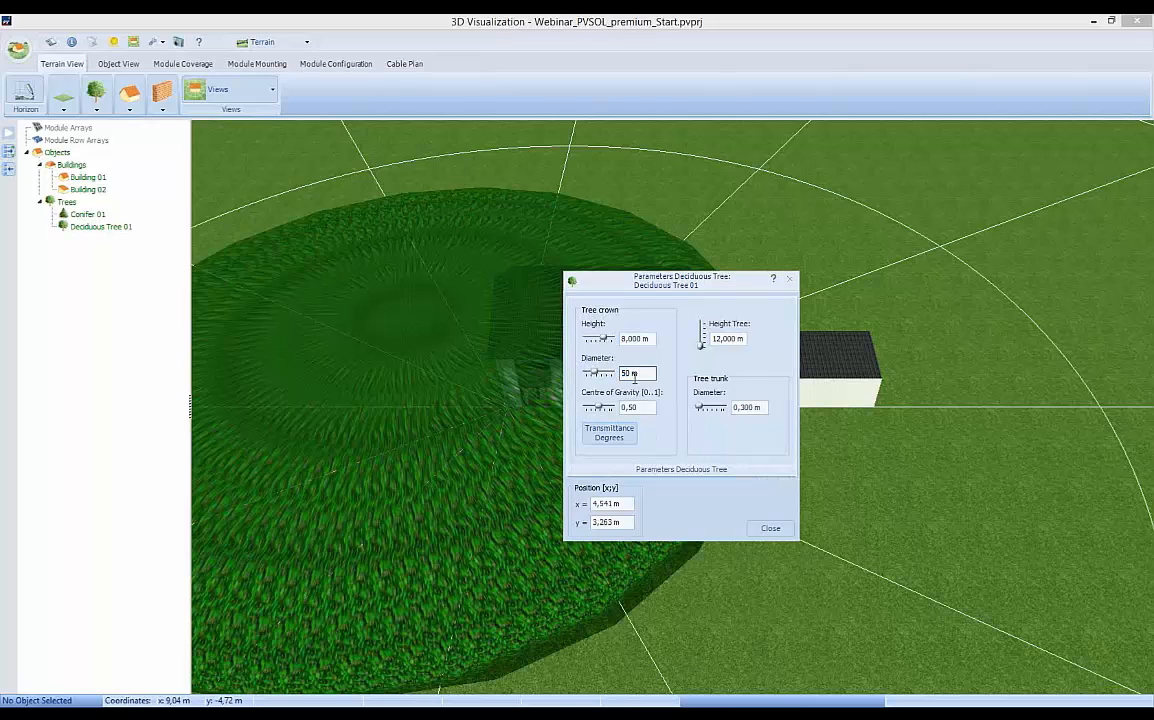
key(BackSpace)
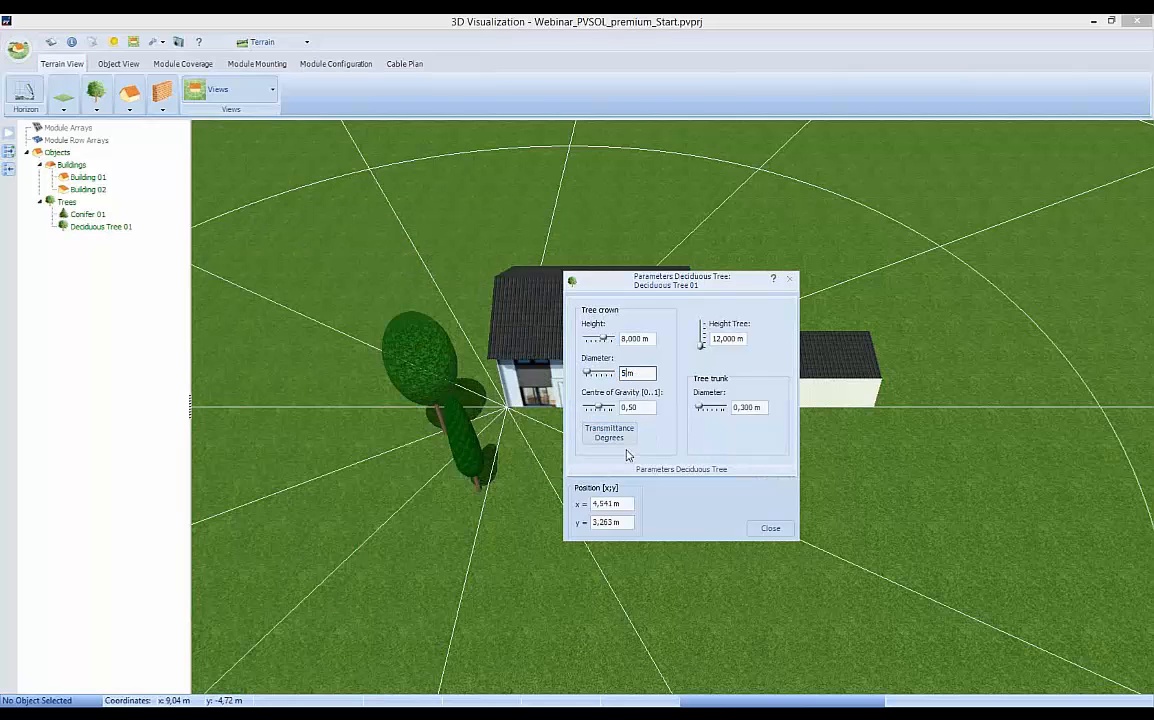
Set Deciduous Tree 01's trunk diameter to 0.4 m and its position to x = 5 m, y = 4 m.
click(631, 407)
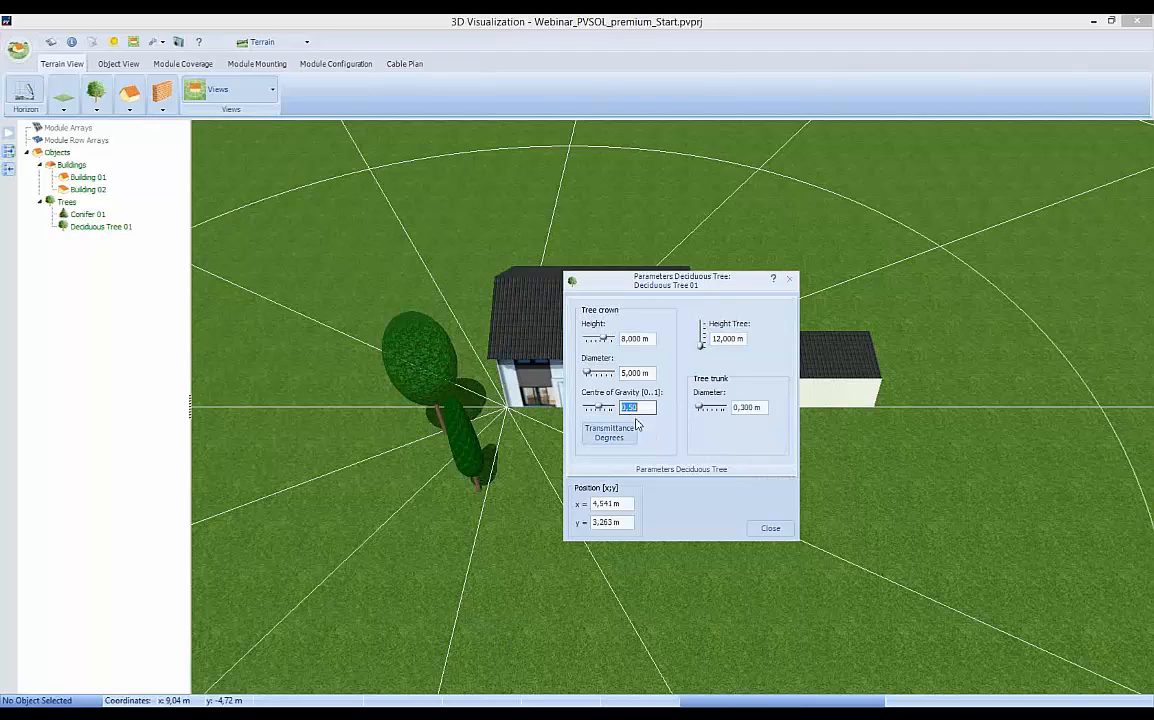
click(746, 412)
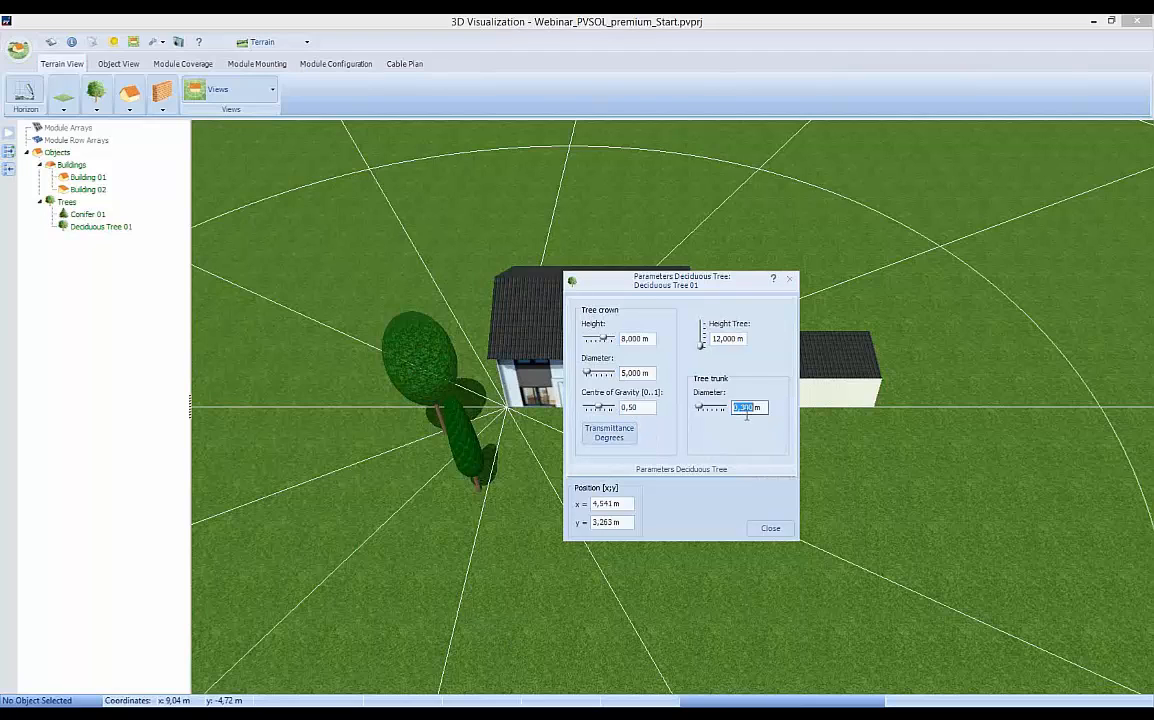
text(0,40)
double_click(602, 504)
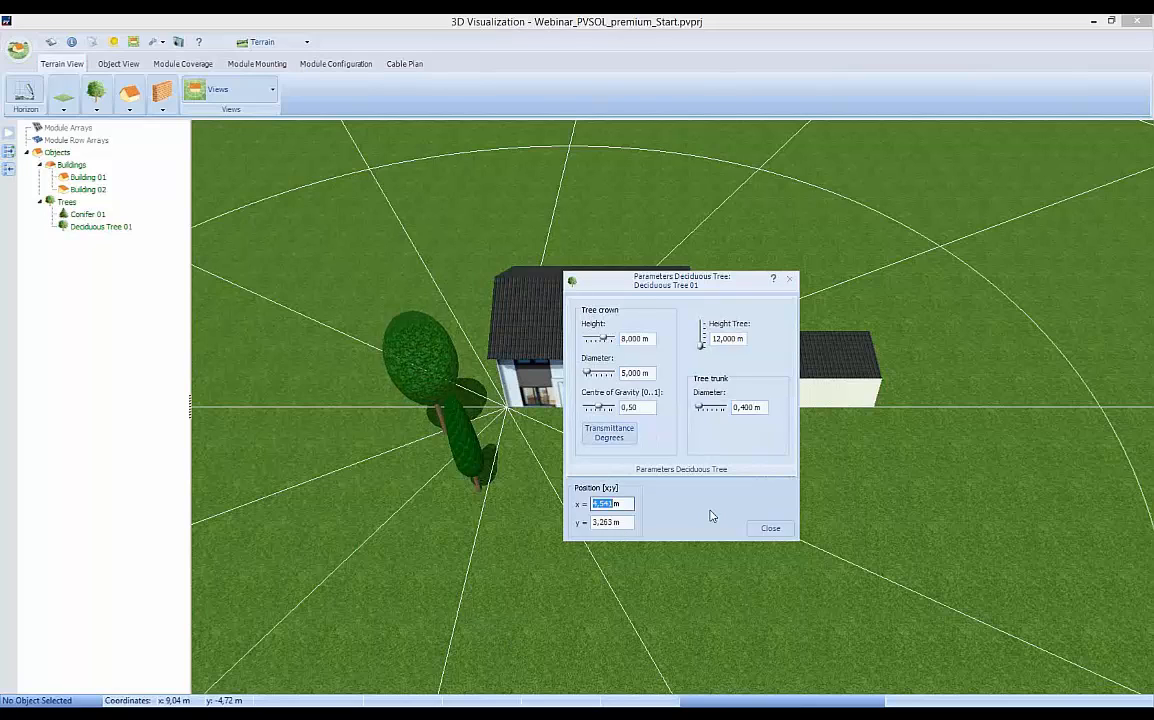
text(5)
double_click(600, 522)
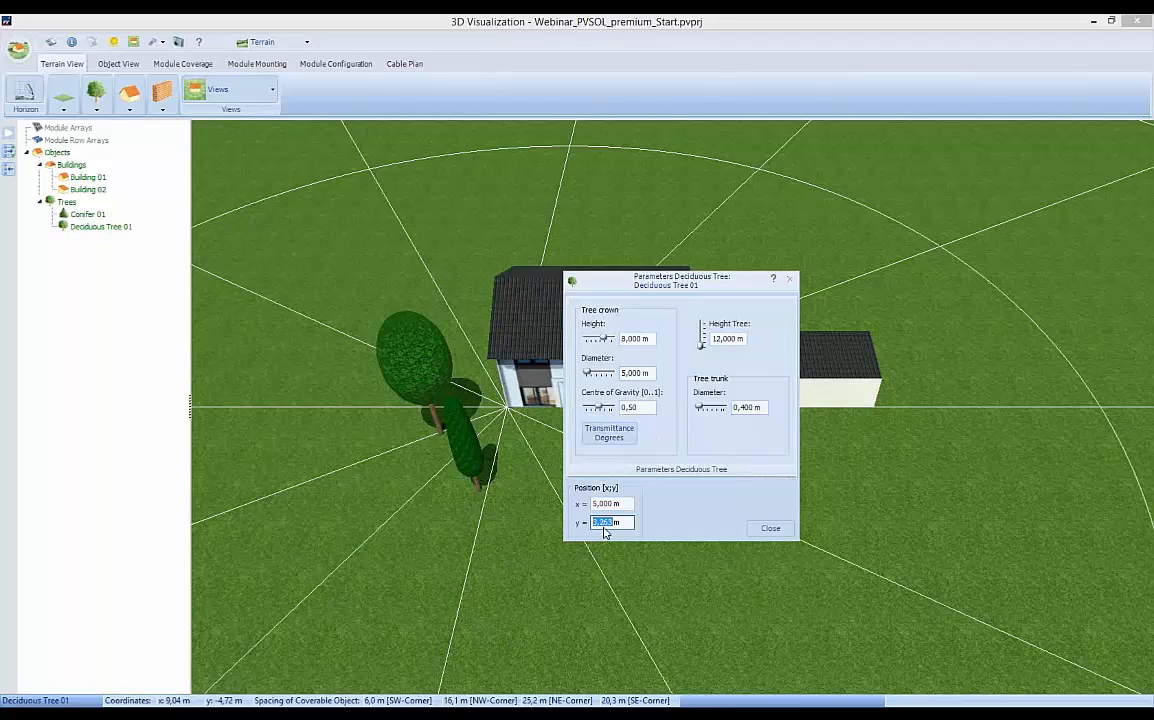
text(4)
key(Return)
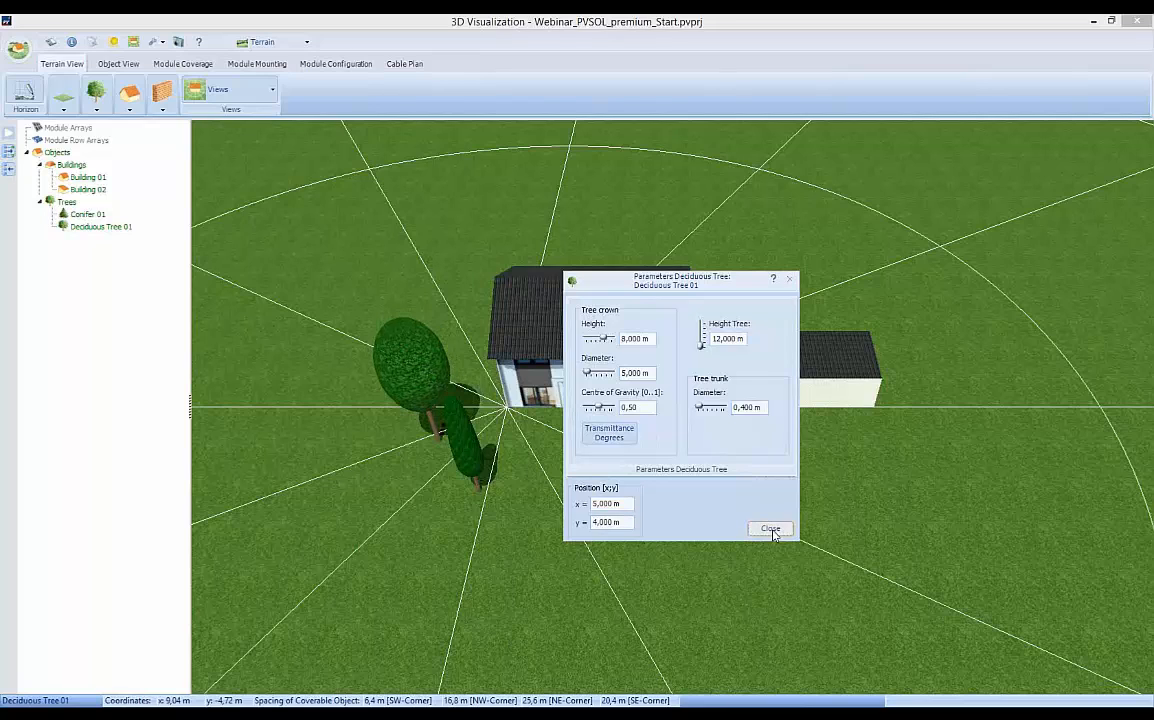
click(770, 529)
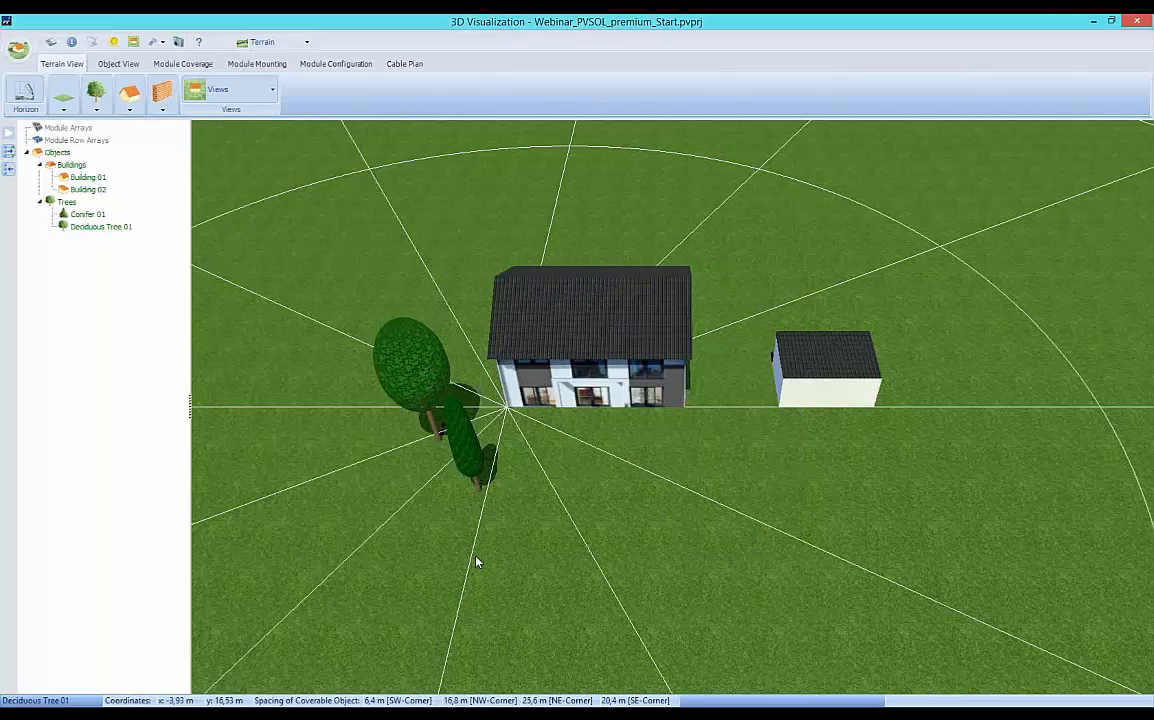
Set Conifer 01's tree height to 15 m and its crown height to 10 m.
double_click(466, 450)
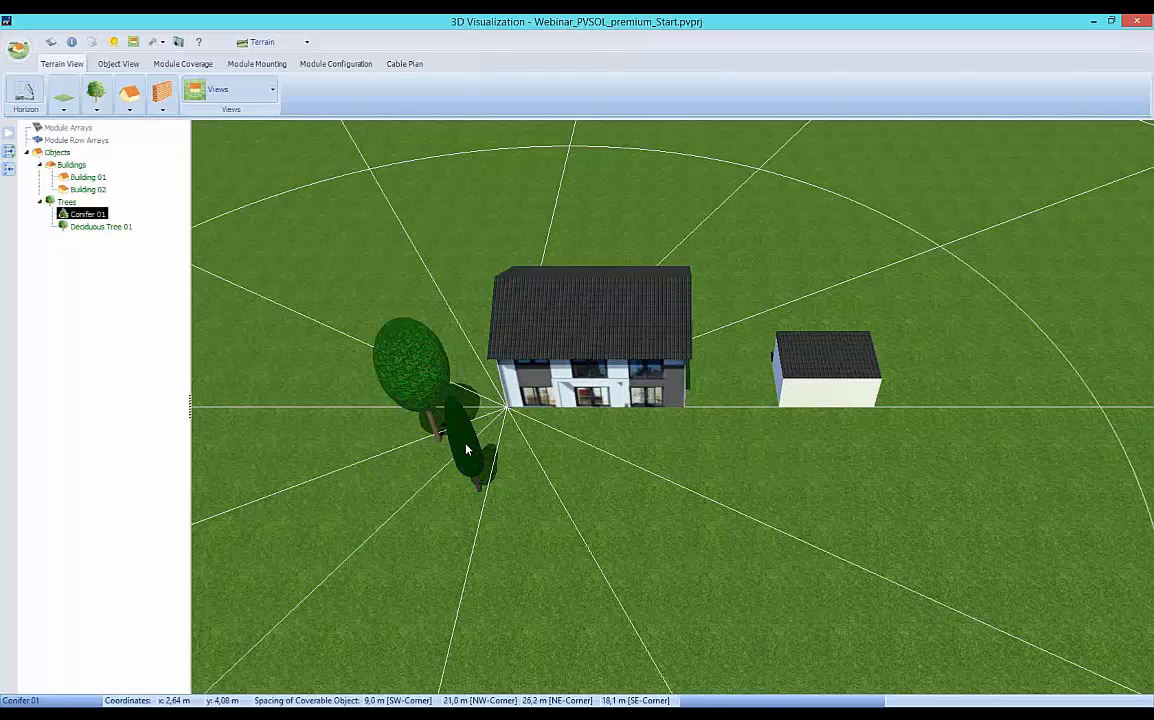
drag(658, 328, 727, 330)
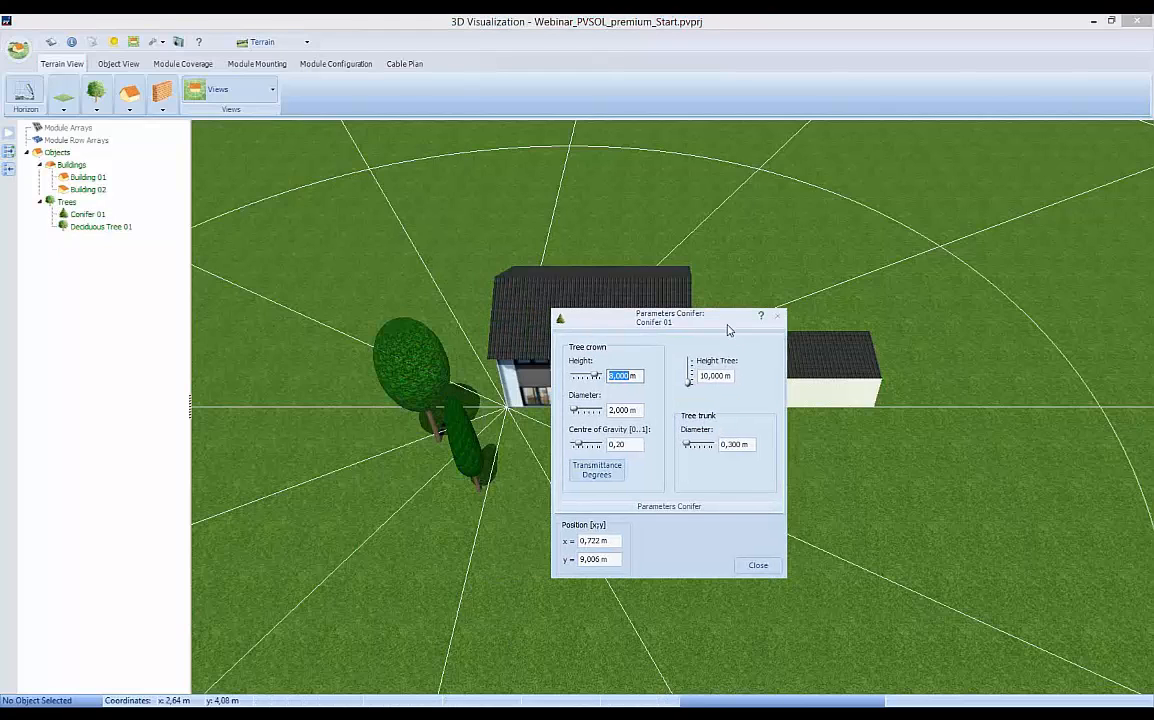
double_click(710, 377)
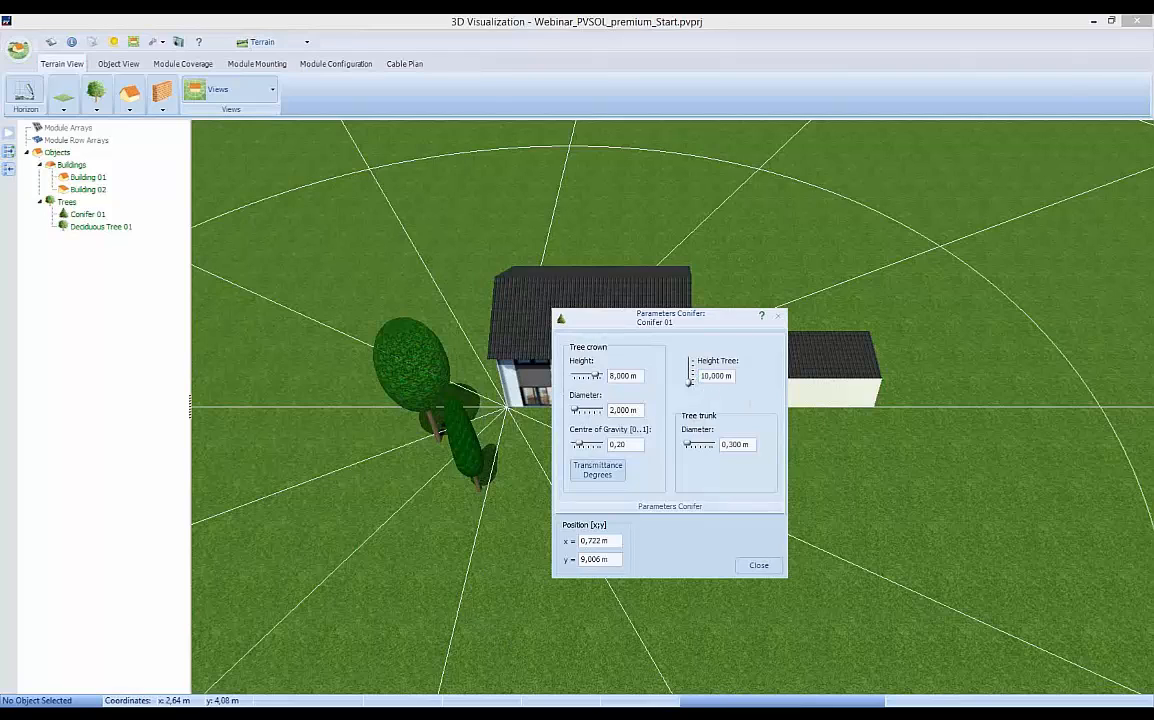
double_click(716, 375)
text(15)
key(Return)
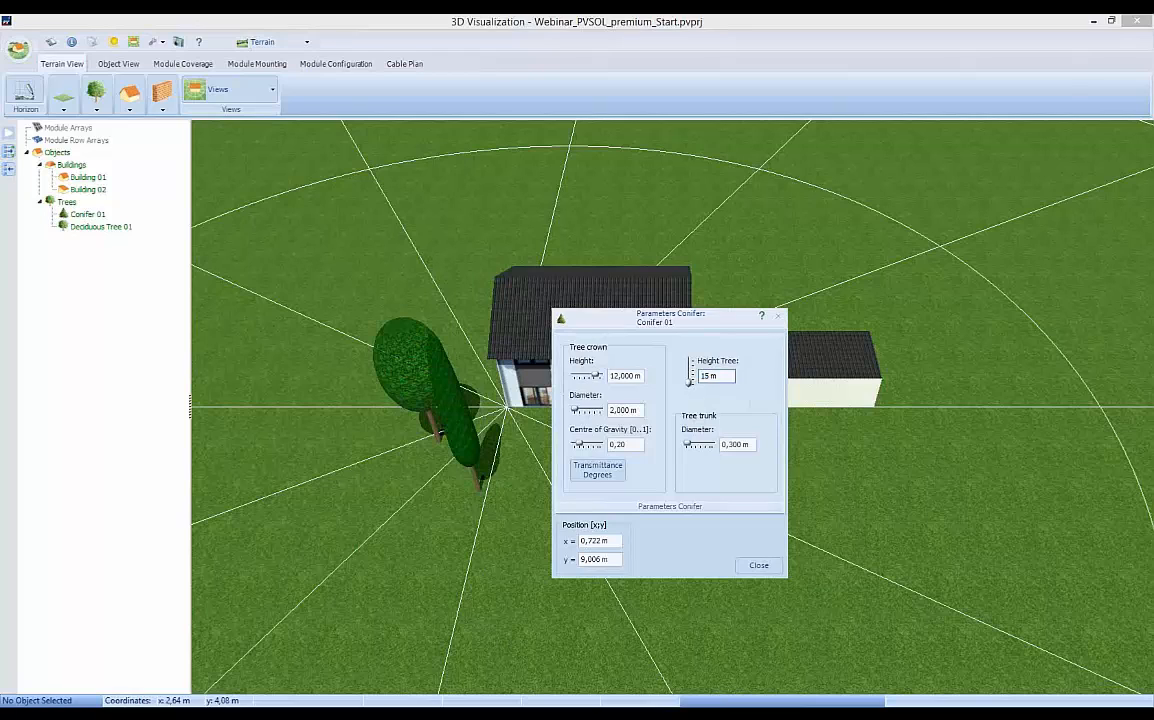
double_click(624, 377)
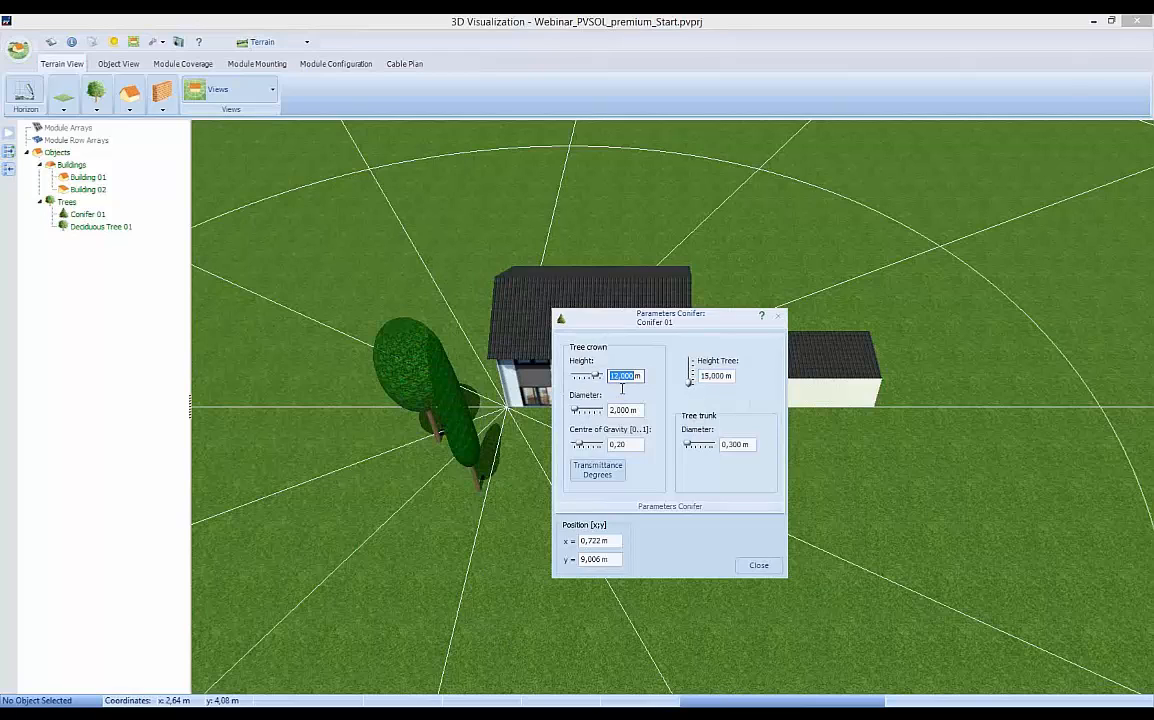
text(10)
key(Return)
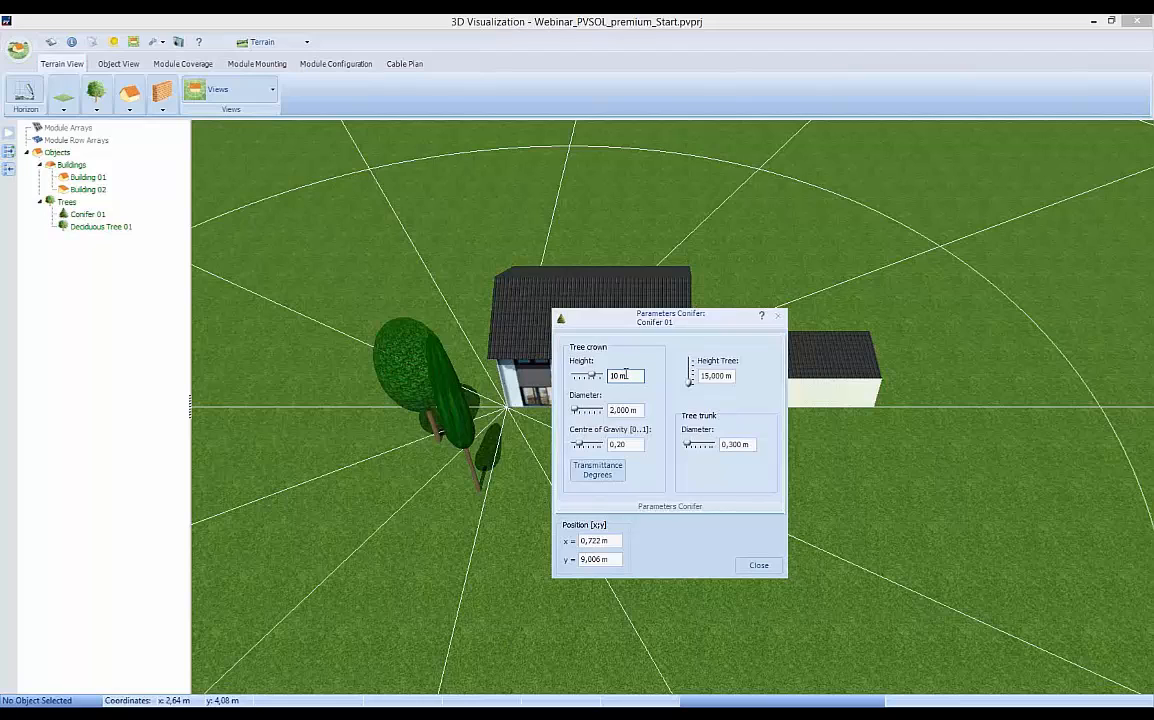
Set Conifer 01's crown diameter to 2.5 m, centre of gravity to 0.5 and trunk diameter to 0.5 m.
double_click(616, 410)
double_click(616, 410)
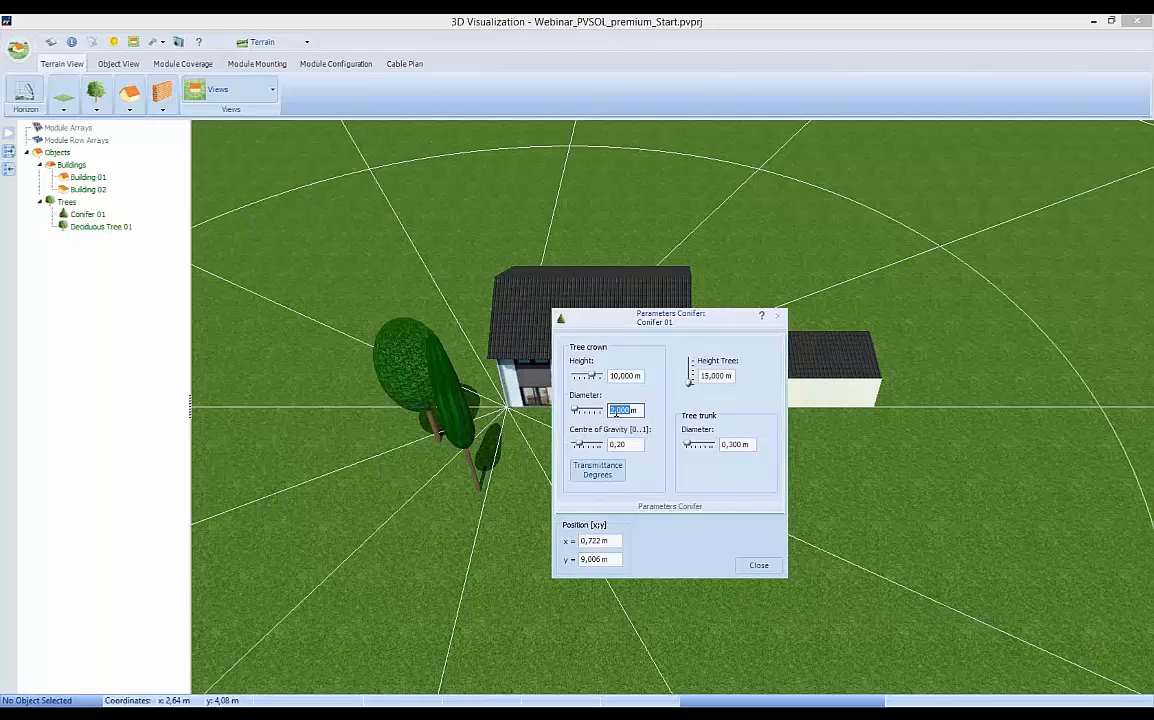
text(2,5)
key(Return)
double_click(632, 448)
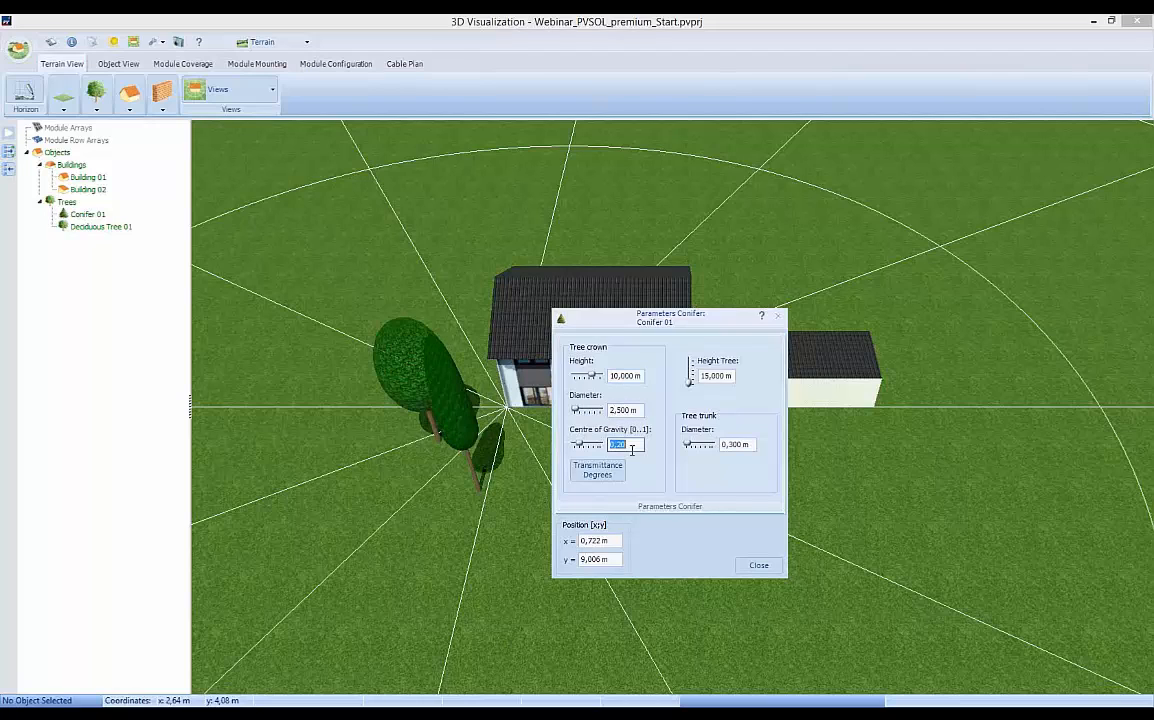
text(0,5)
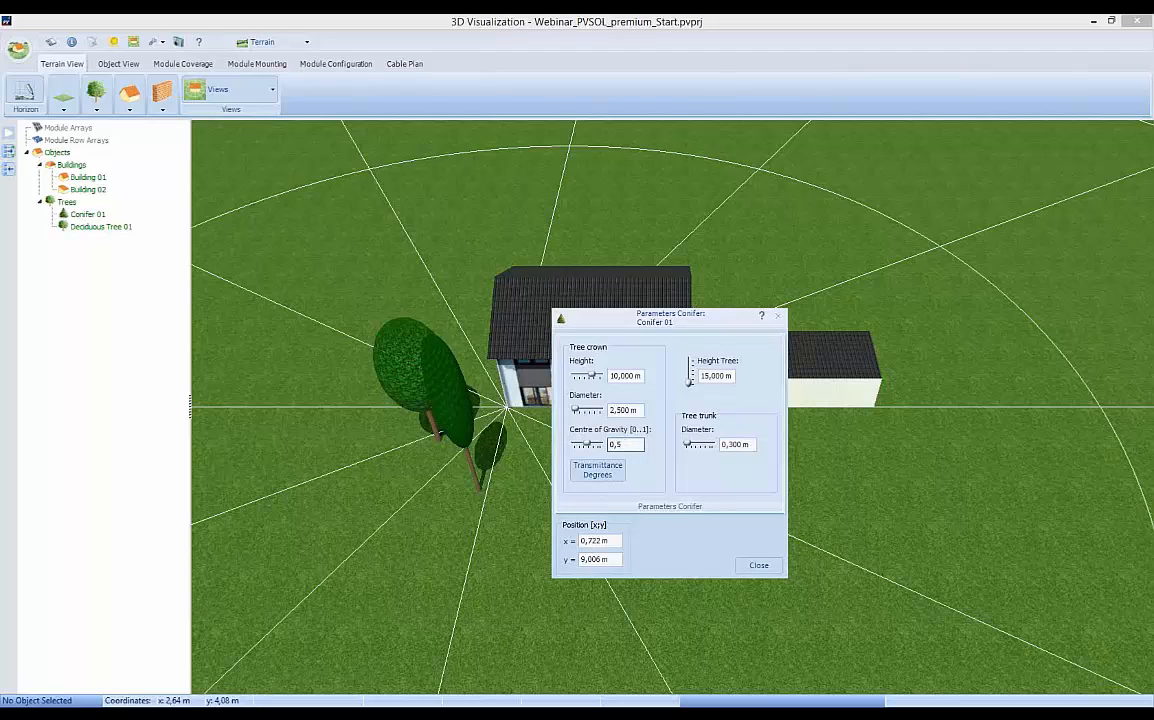
double_click(733, 444)
text(0,5)
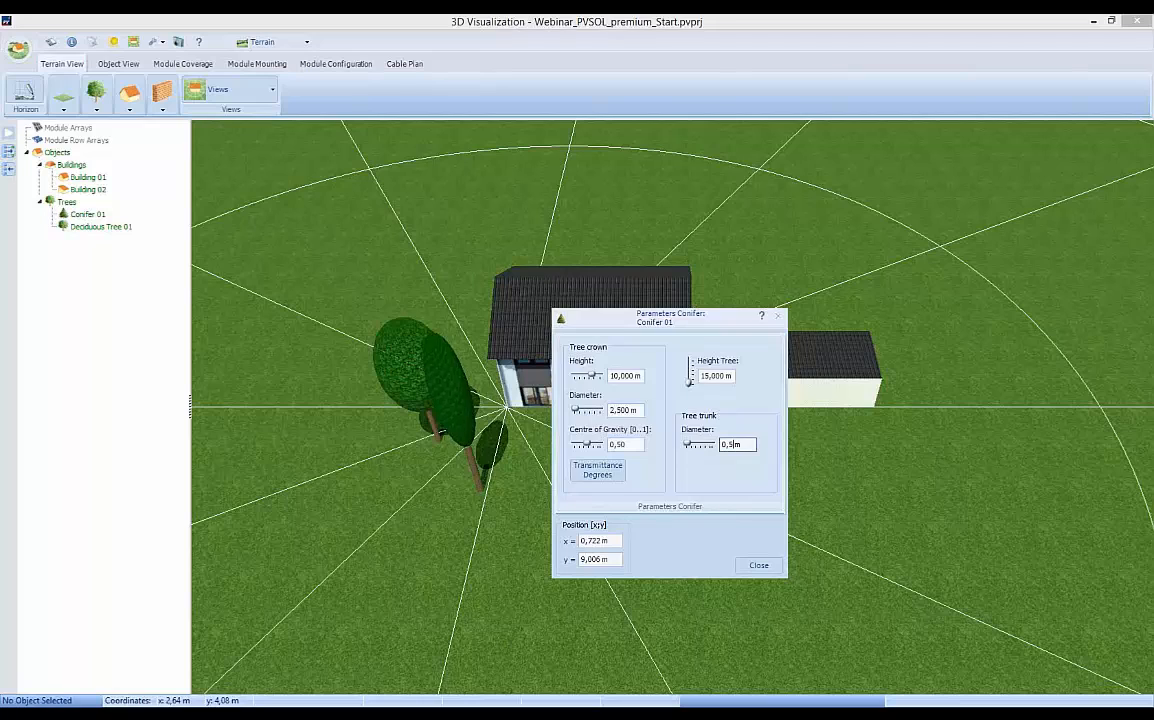
Position Conifer 01 at x = 1.5 m, y = 10 m.
double_click(583, 541)
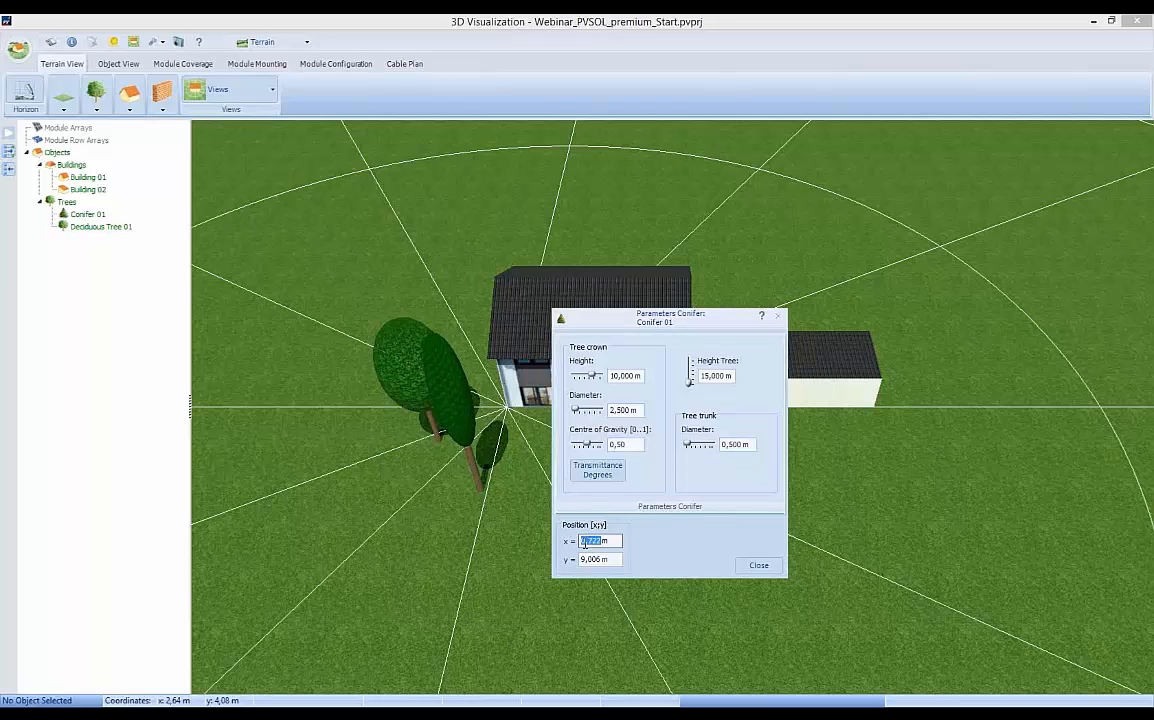
text(1,5)
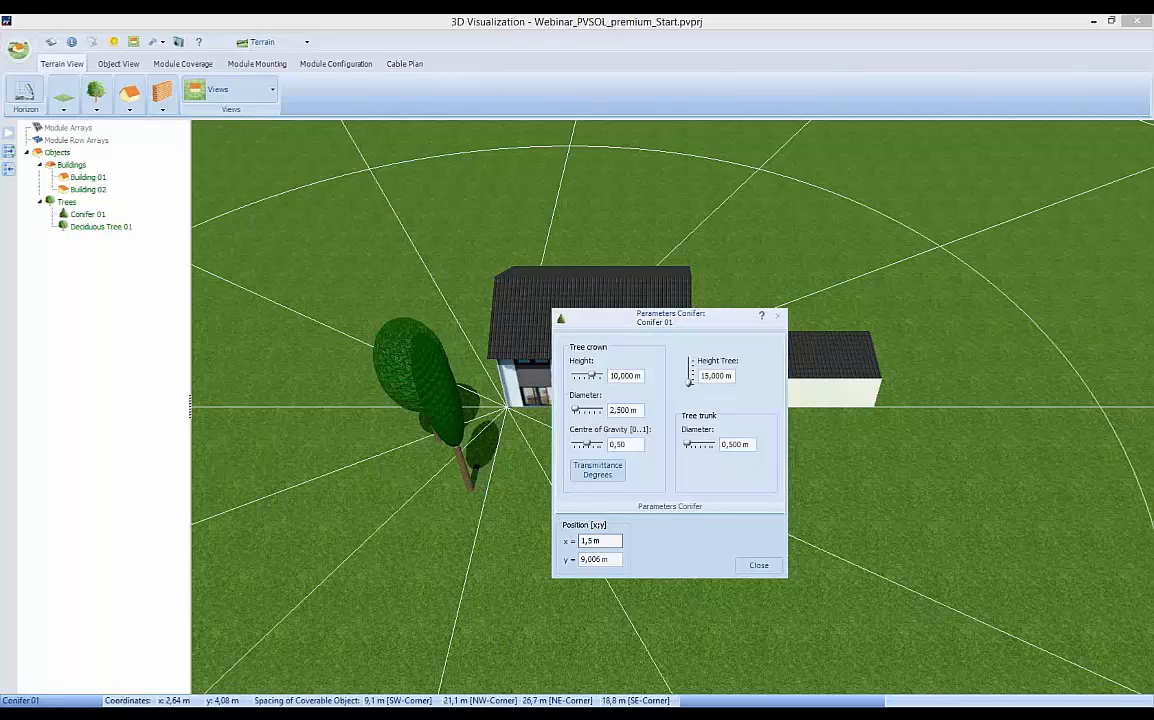
double_click(583, 559)
text(10m)
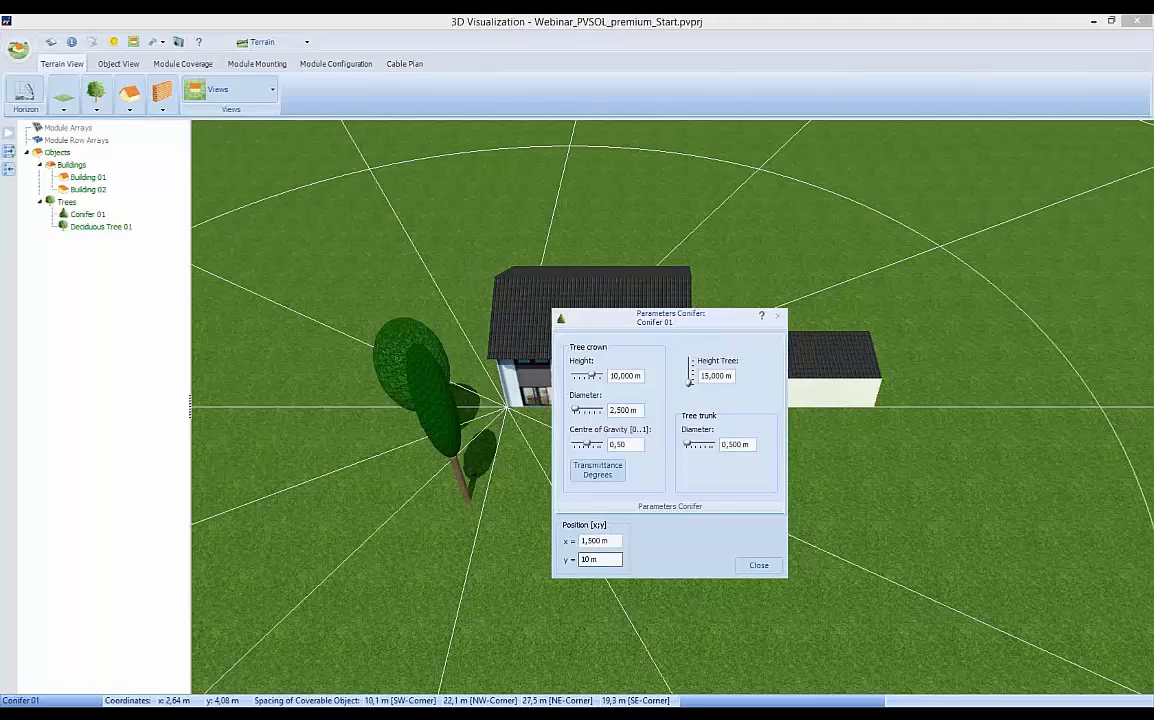
Check the monthly transmittance degrees of Conifer 01, keeping the standard values, and finish editing the tree.
click(592, 472)
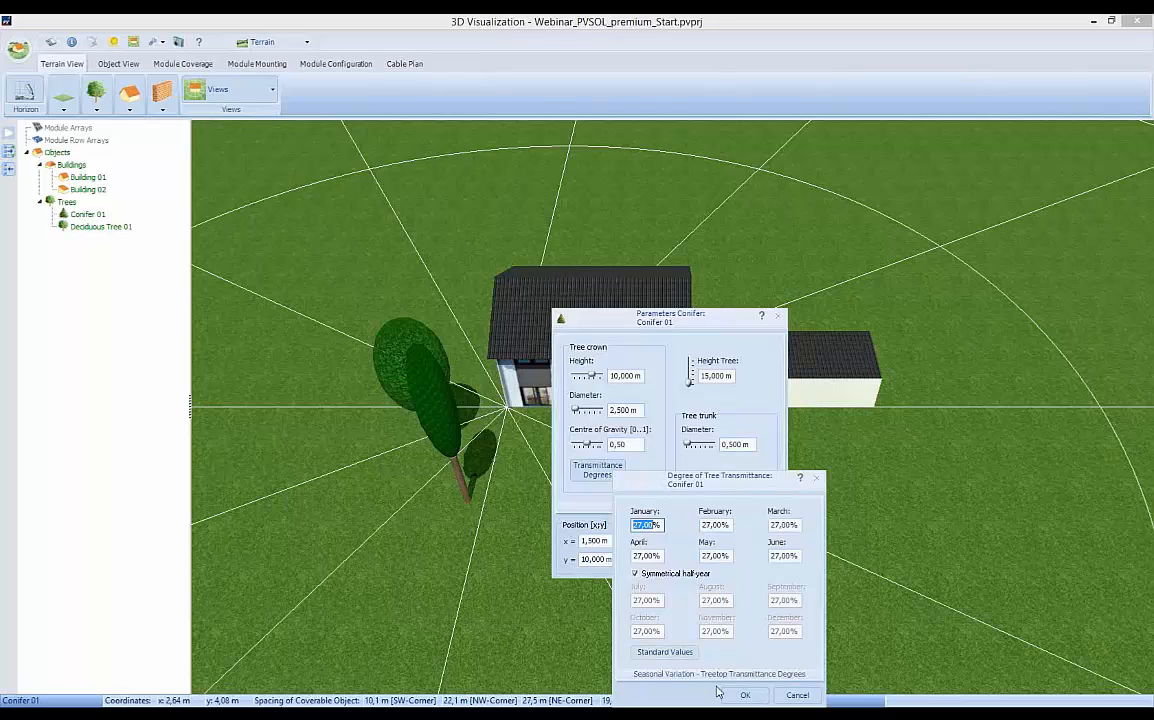
click(746, 696)
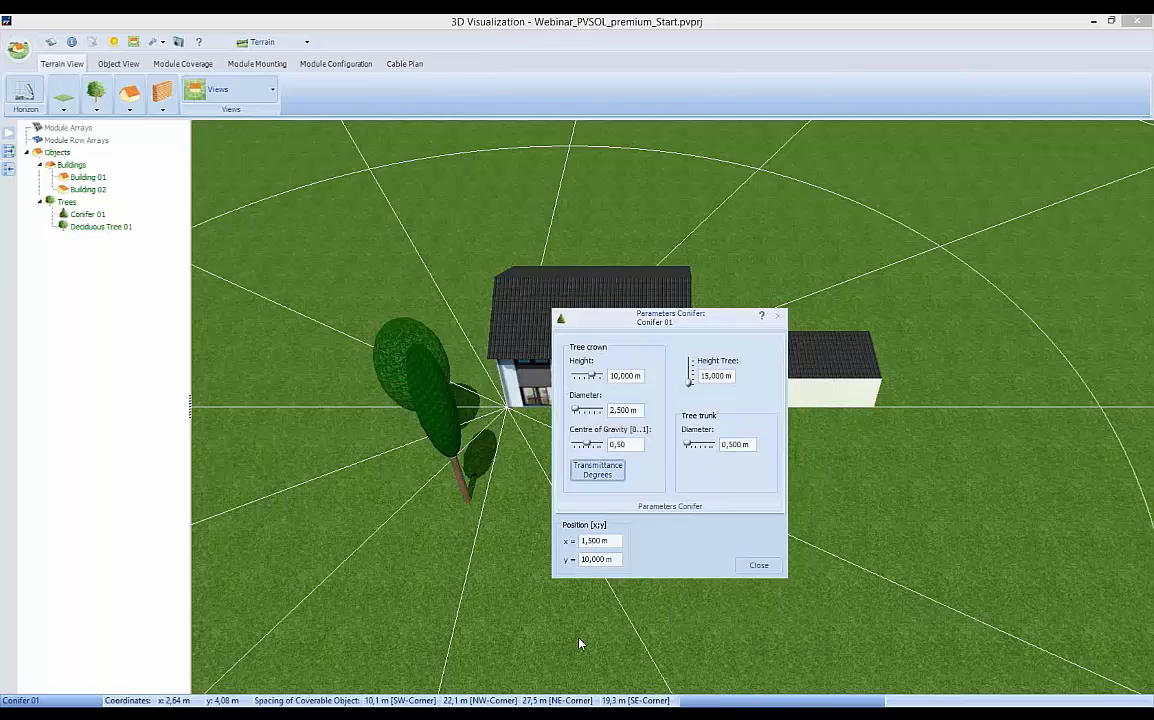
click(757, 566)
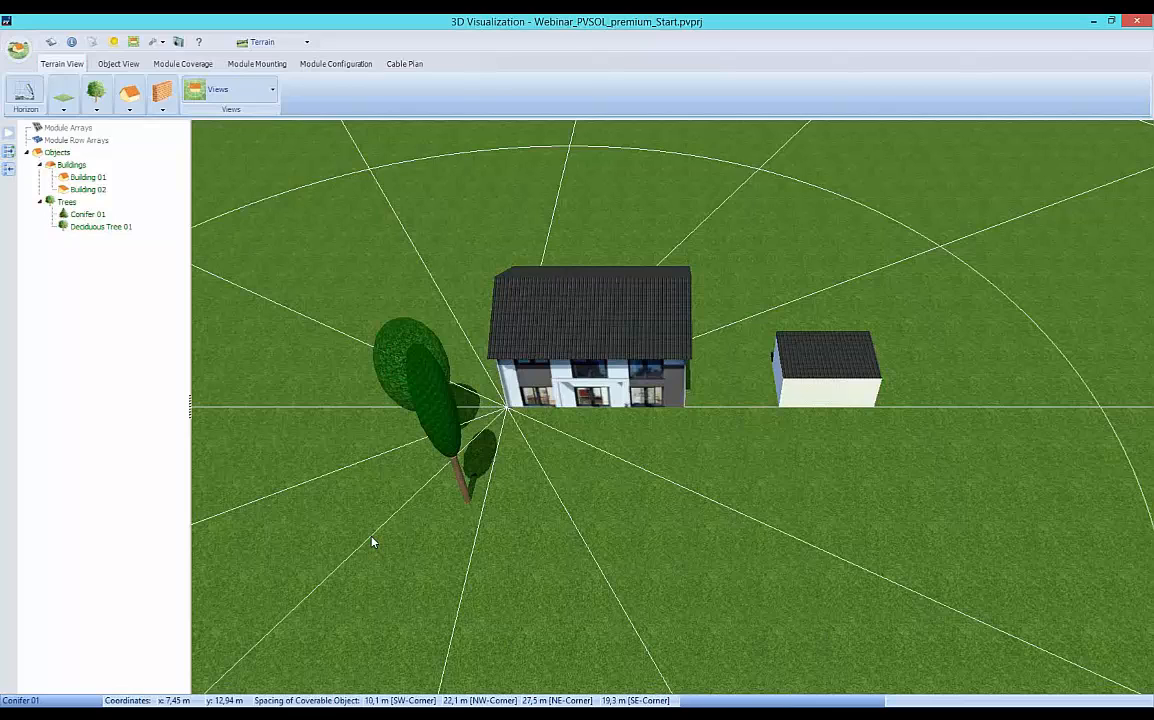
Copy Deciduous Tree 01 and place one copy behind the house's right end, at about x = -19.3 m, y = -13.4 m.
click(396, 347)
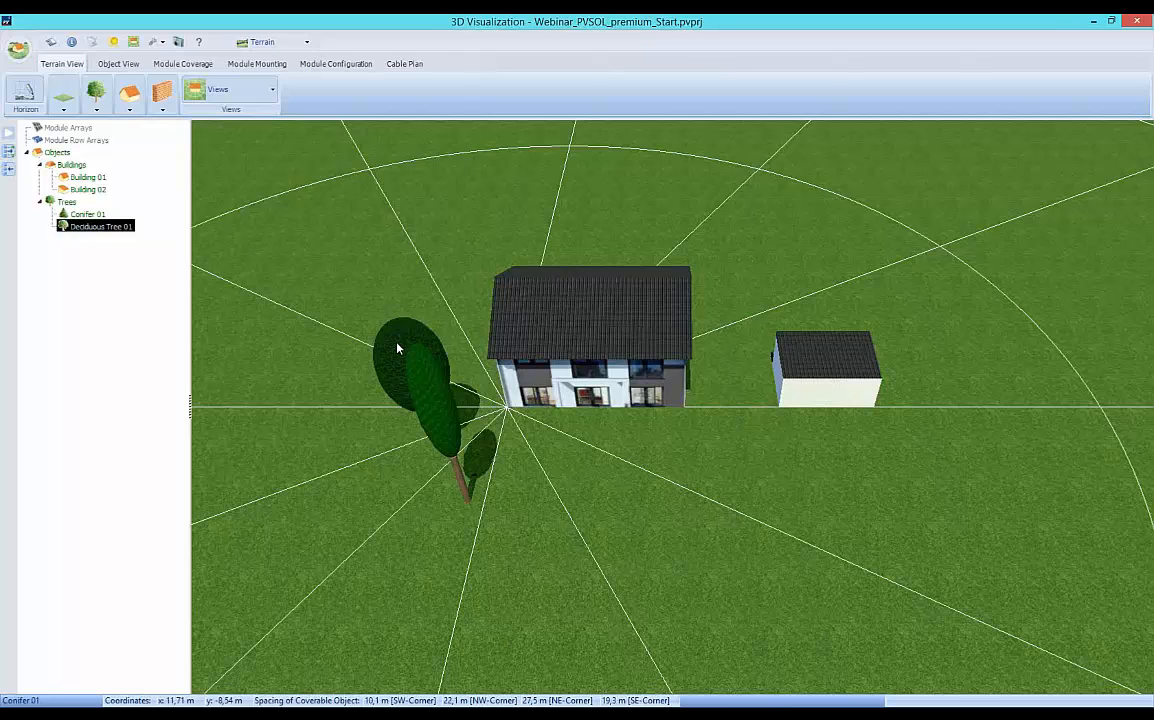
right_click(407, 354)
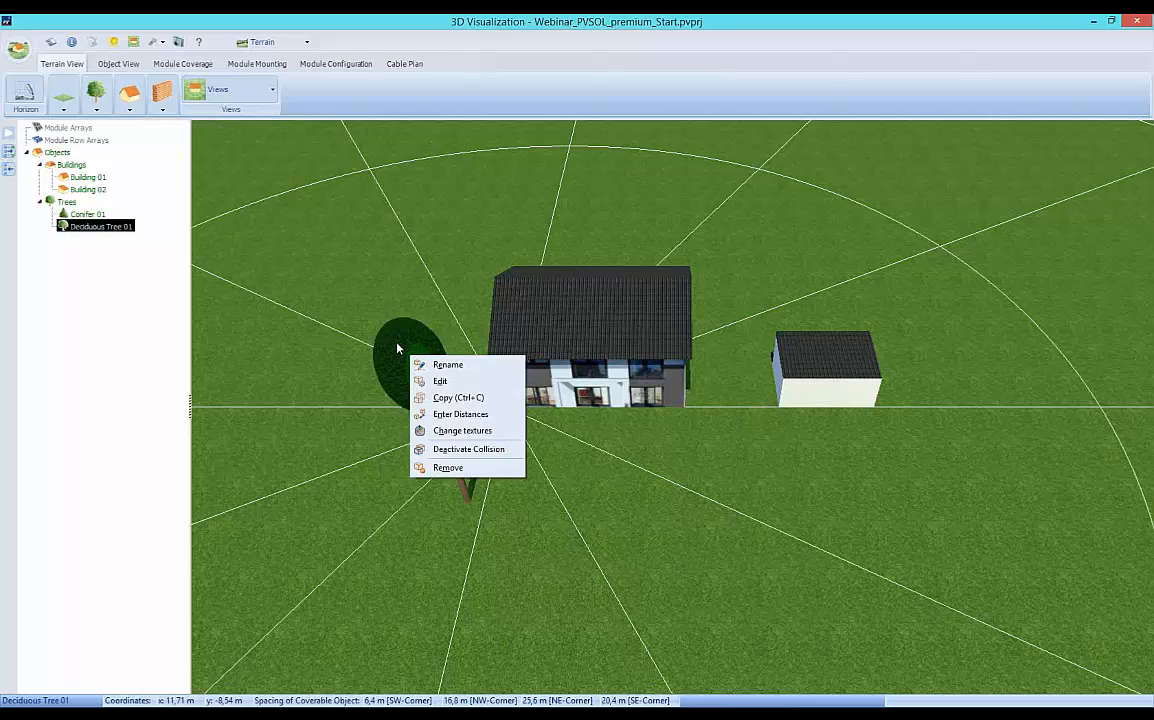
click(456, 398)
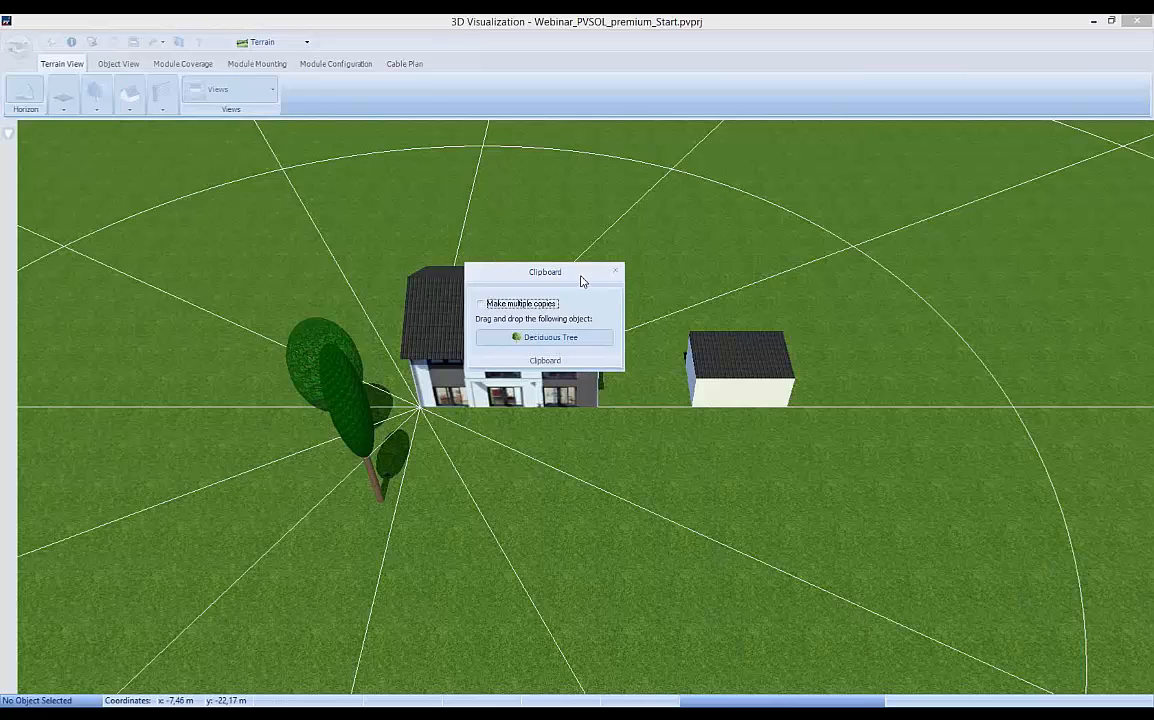
drag(519, 262, 479, 256)
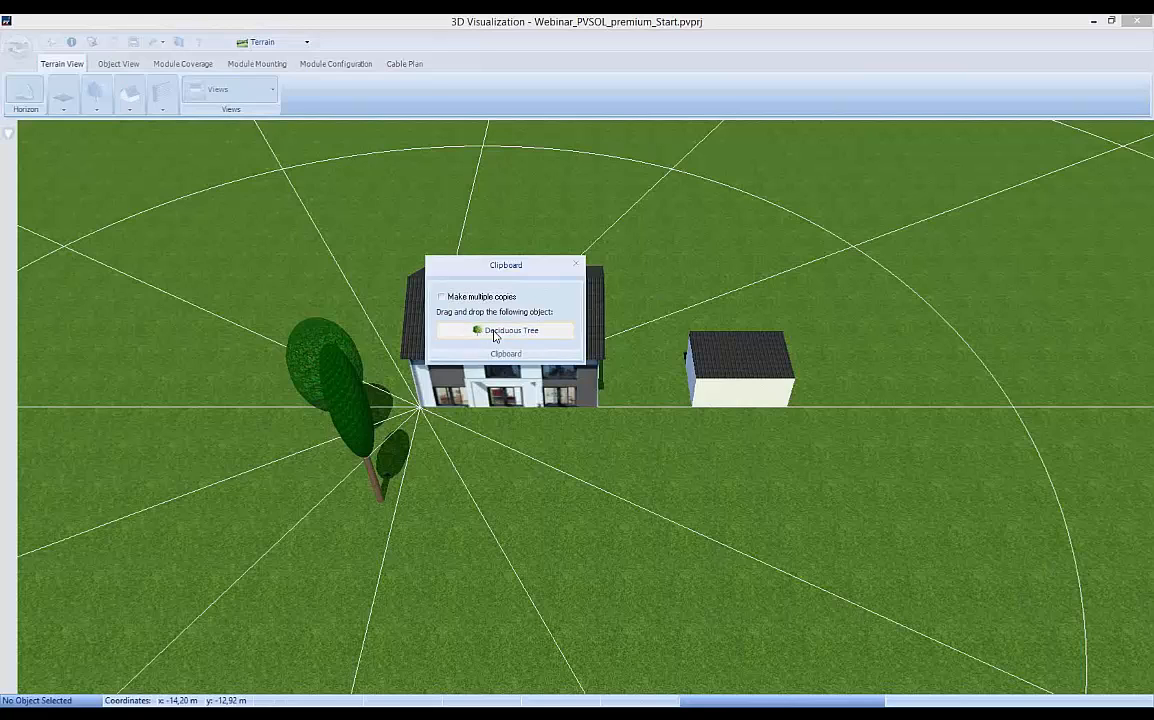
drag(494, 336, 642, 319)
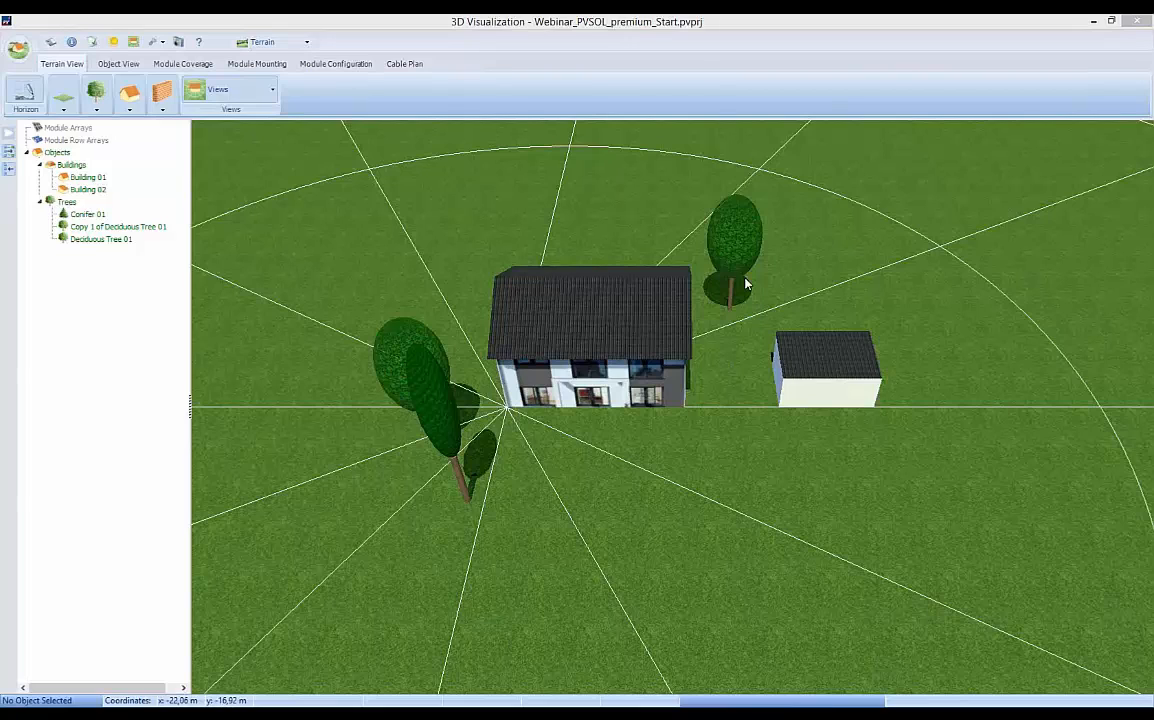
Set the position of the copied deciduous tree to x = -19 m, y = -6 m.
double_click(734, 250)
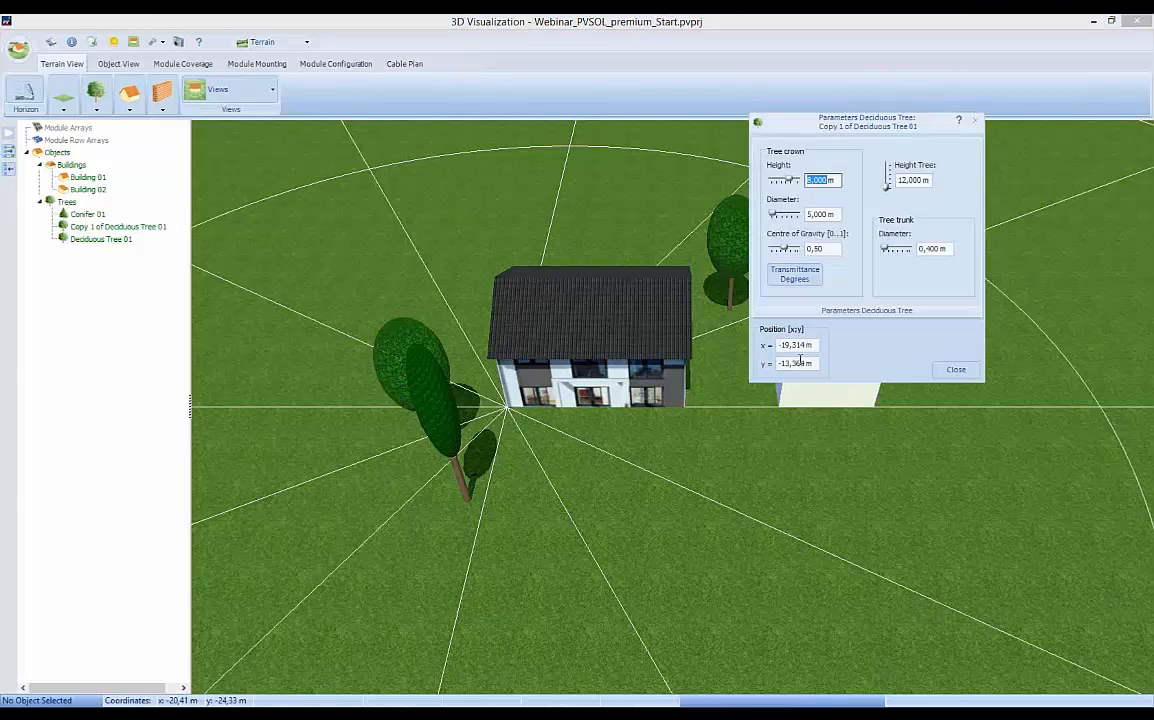
click(795, 345)
click(793, 344)
key(Delete)
key(Delete)
key(Delete)
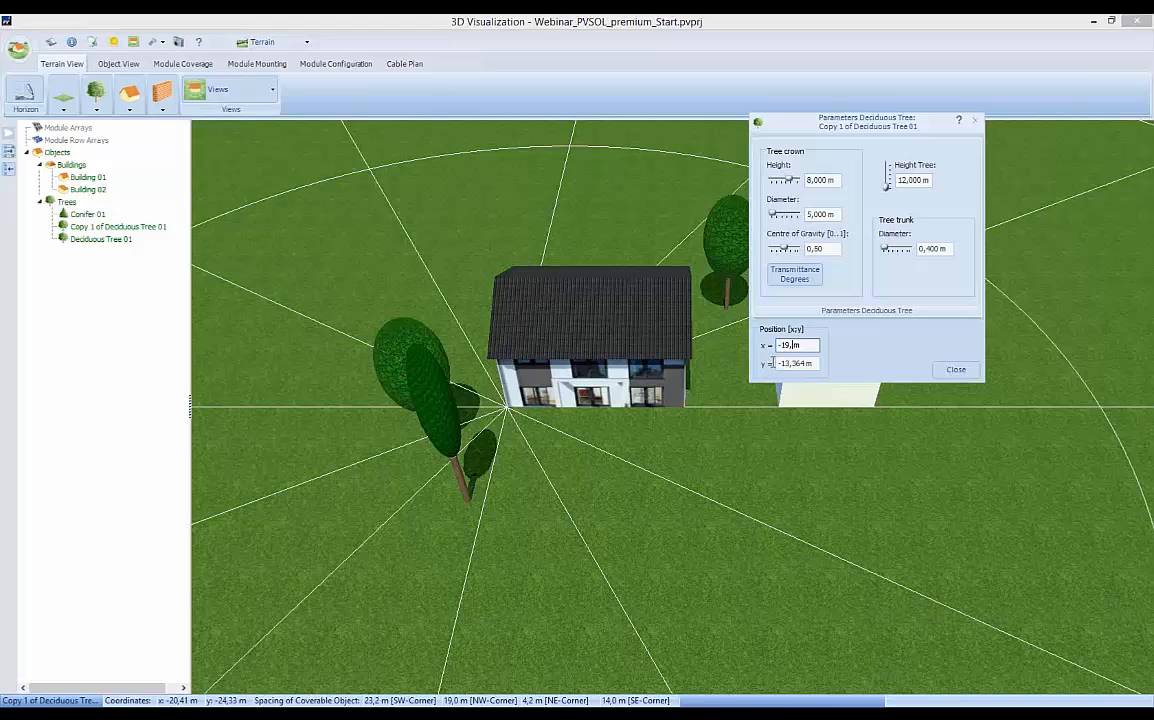
double_click(784, 364)
text(-6)
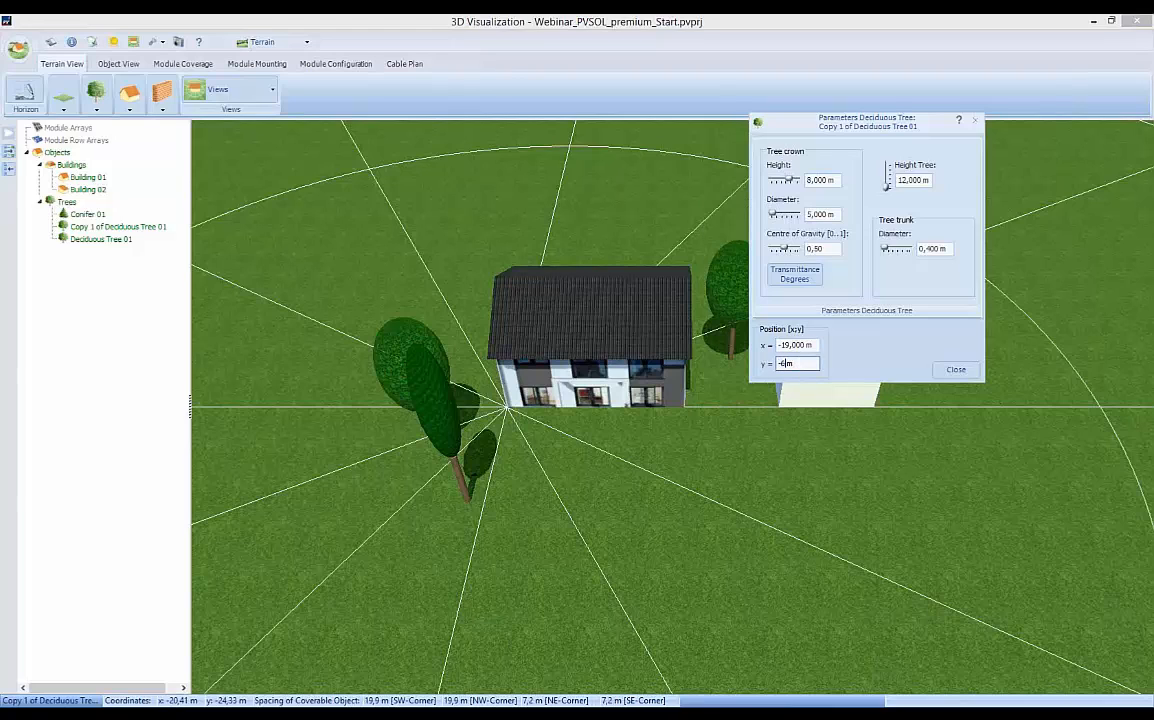
click(956, 369)
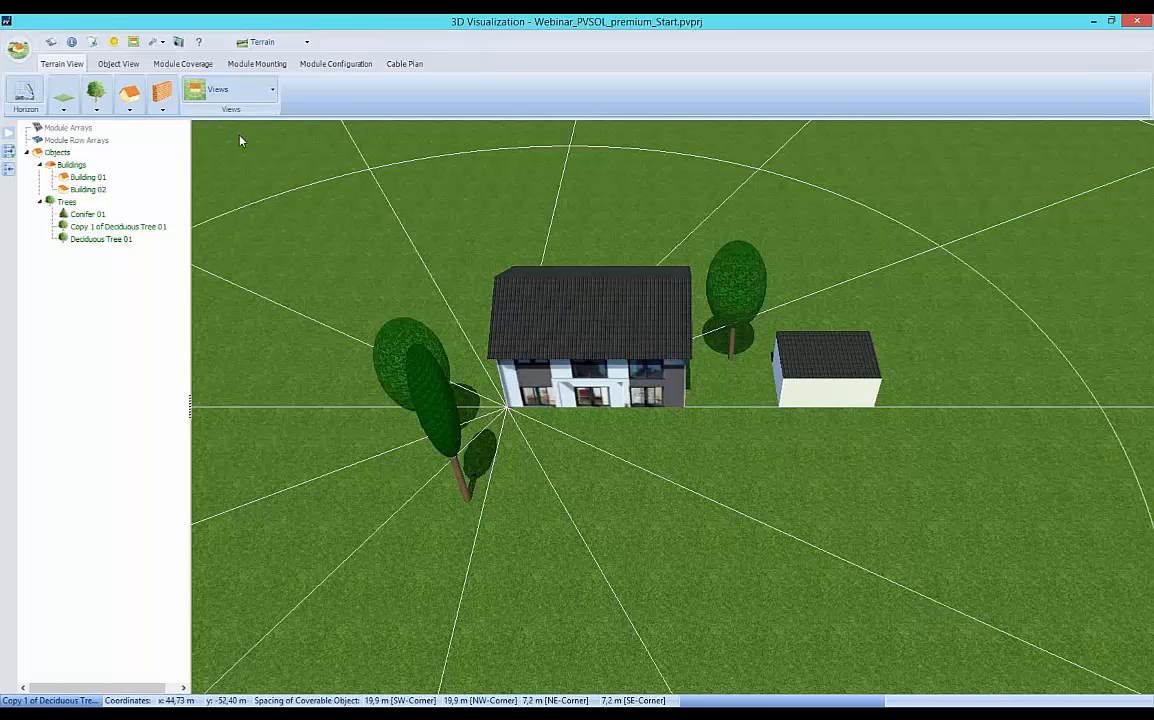
Place a rectangular chimney on Building 01's south roof near the ridge's west end, at about x = 1.2 m, y = 6.2 m.
click(116, 64)
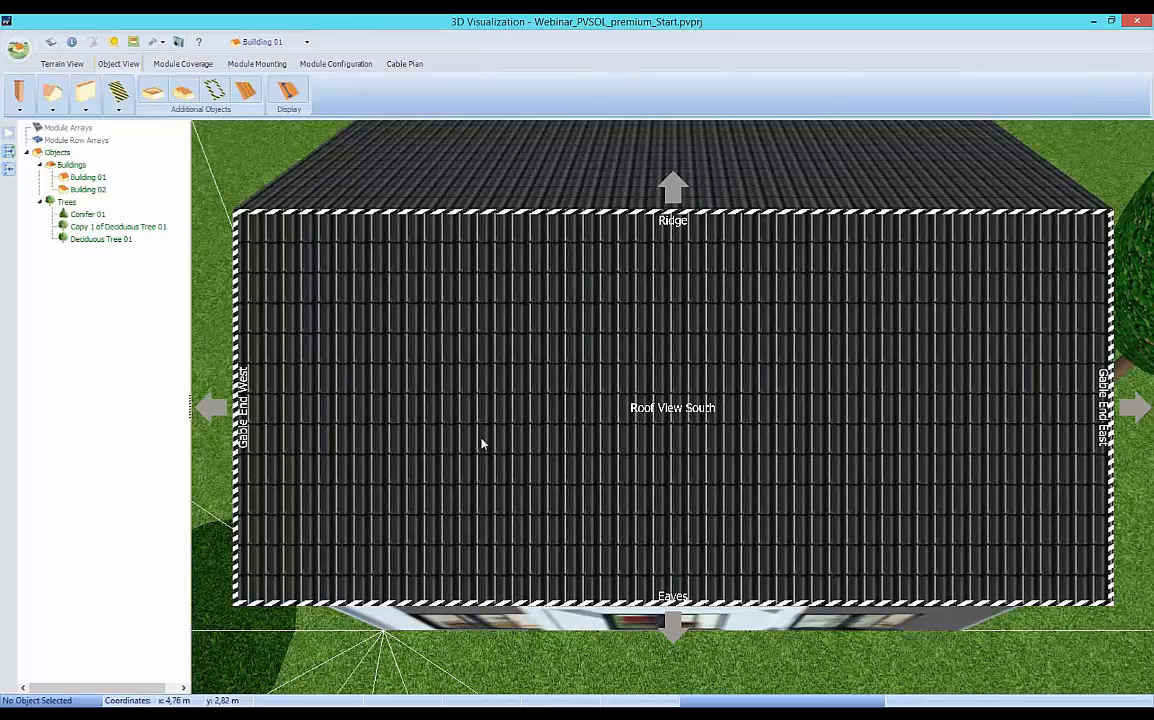
click(20, 112)
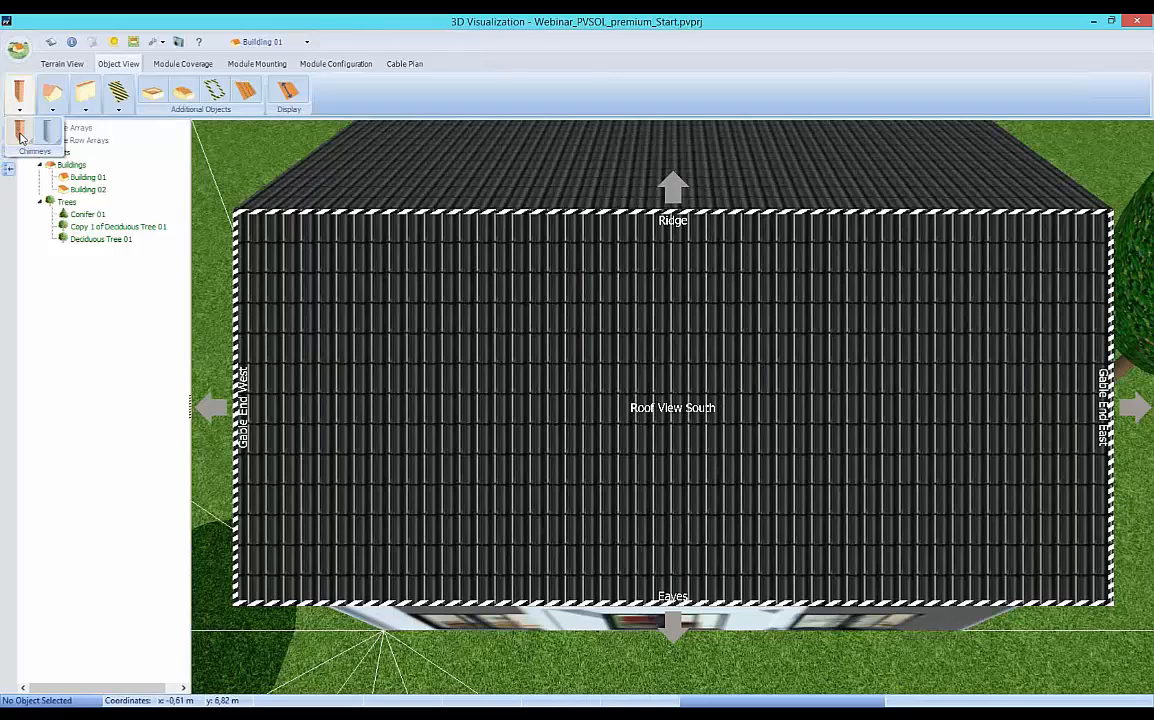
click(20, 137)
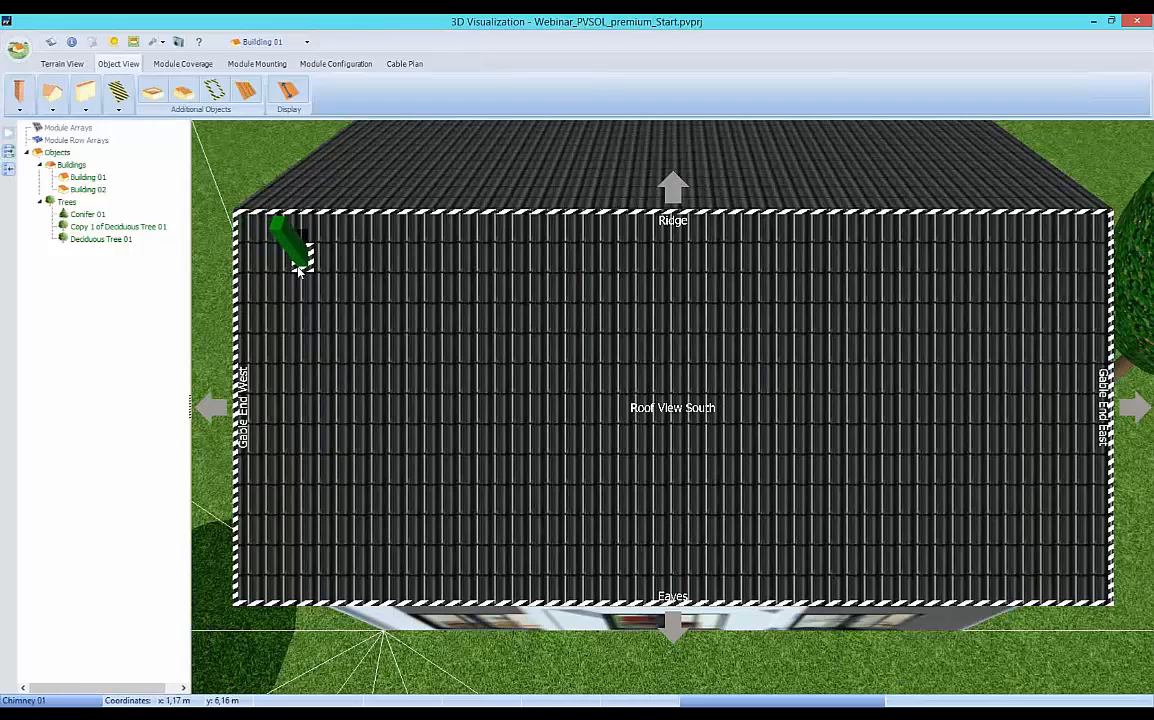
click(298, 270)
Place a parabolic antenna on the south roof near the corner of the ridge and the east gable end.
click(52, 108)
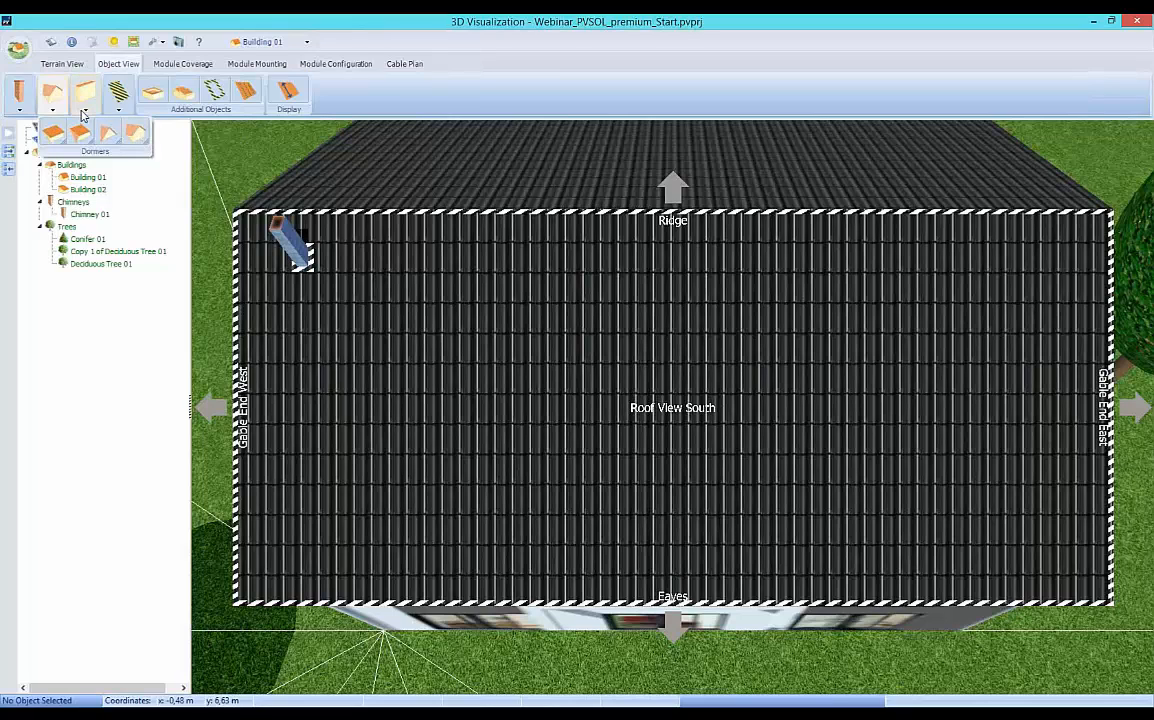
click(85, 110)
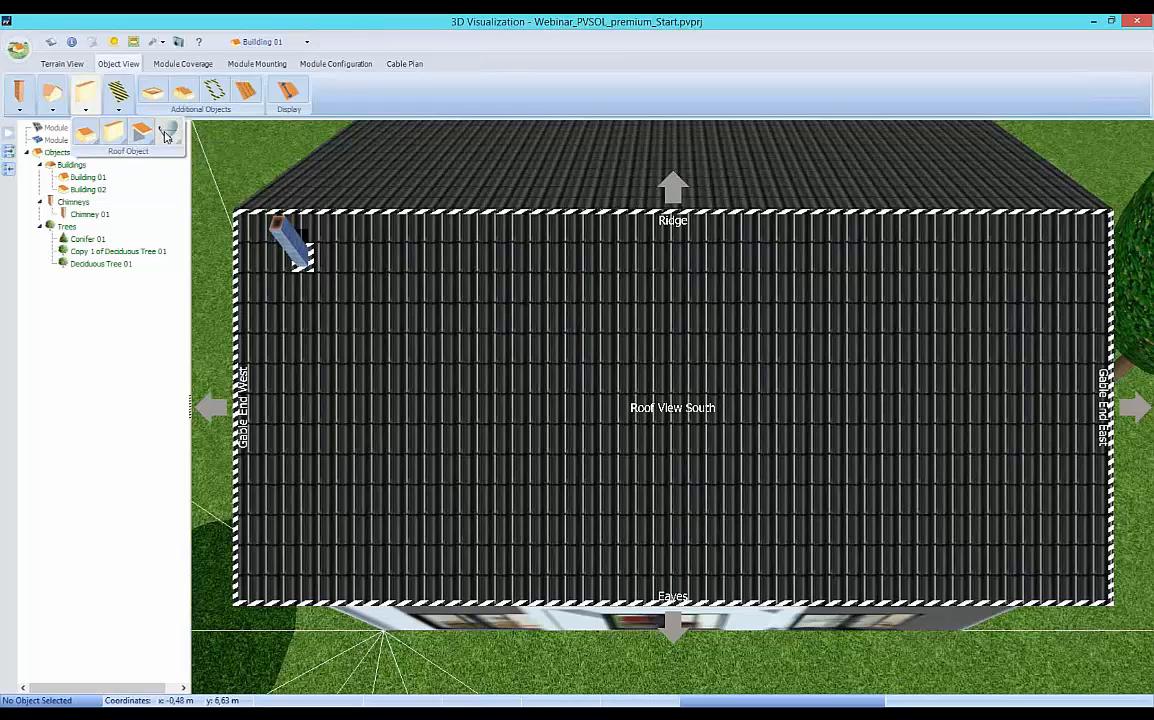
drag(168, 133, 1025, 268)
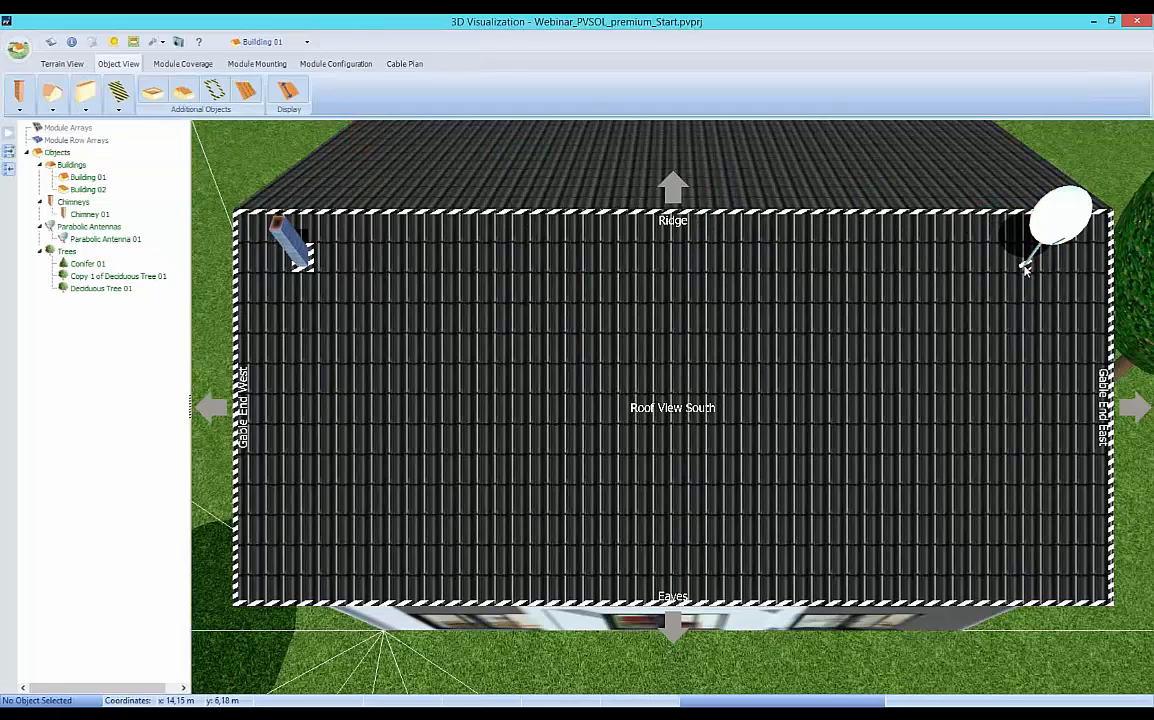
Place a window on the south roof, mid-height and slightly west of centre, and bring up the choice of restricted objects again.
click(121, 112)
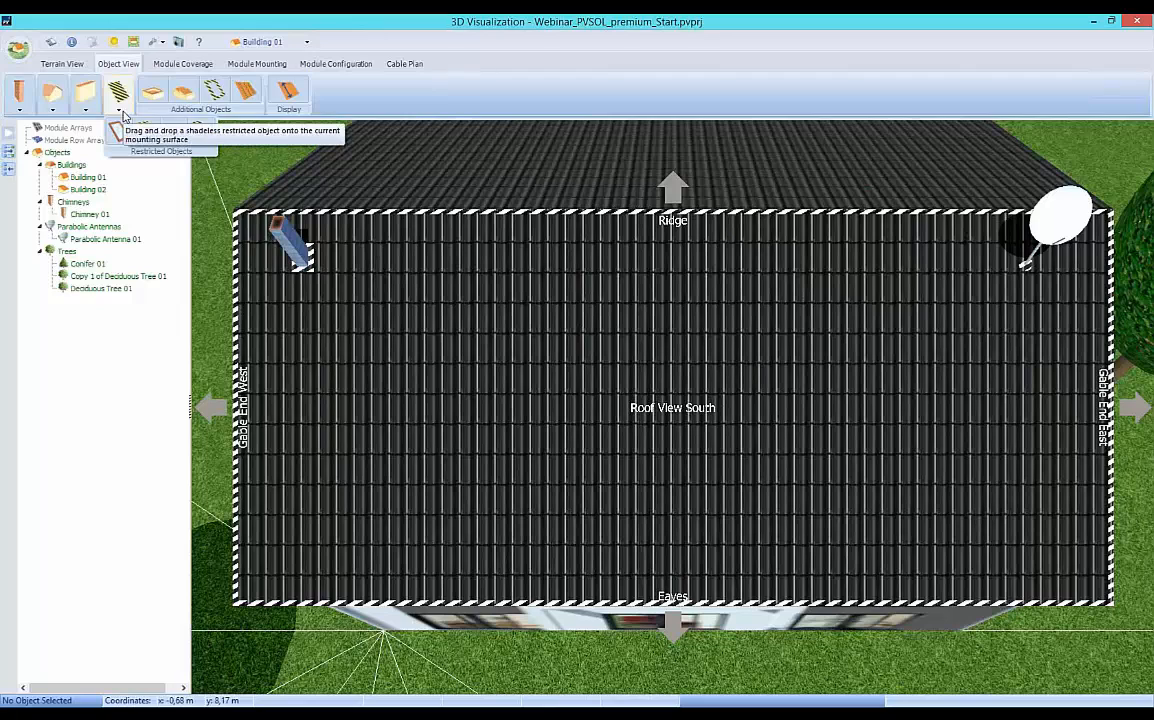
drag(118, 134, 521, 412)
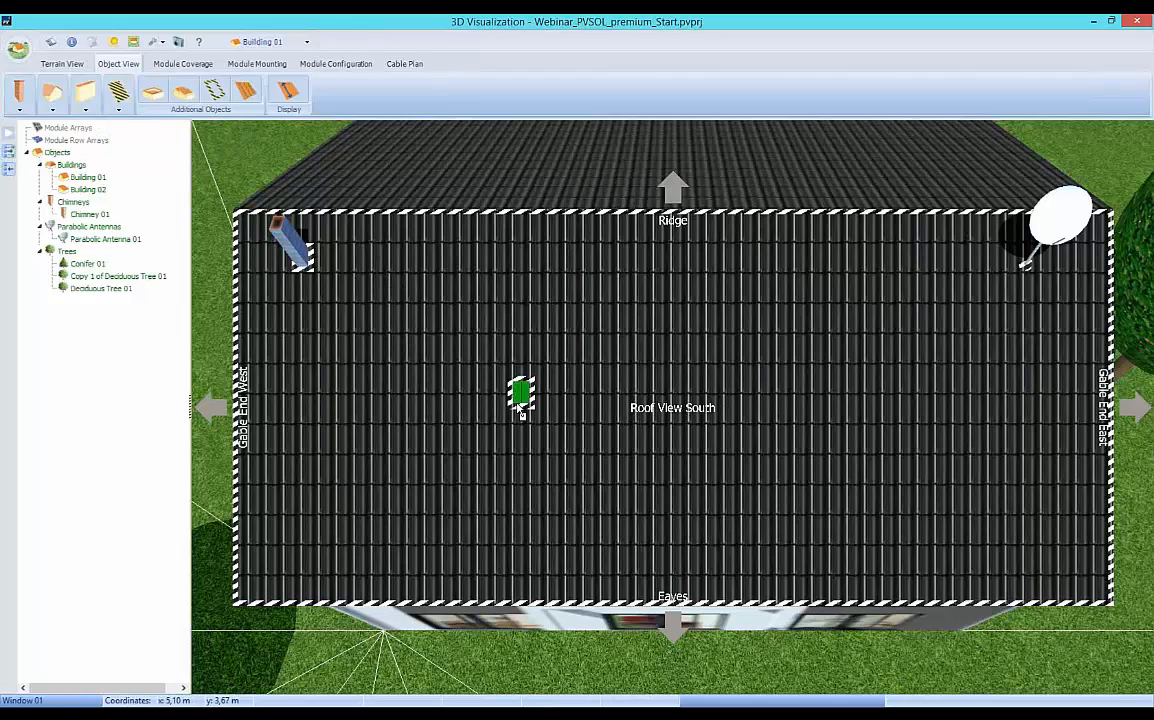
click(119, 110)
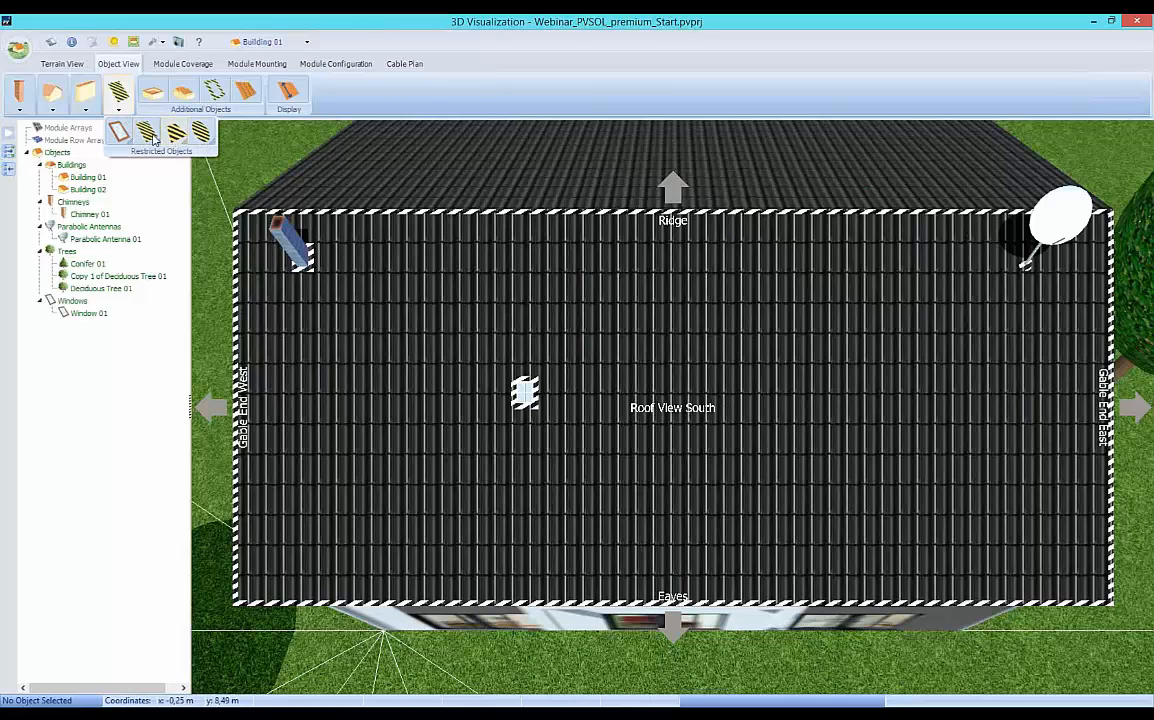
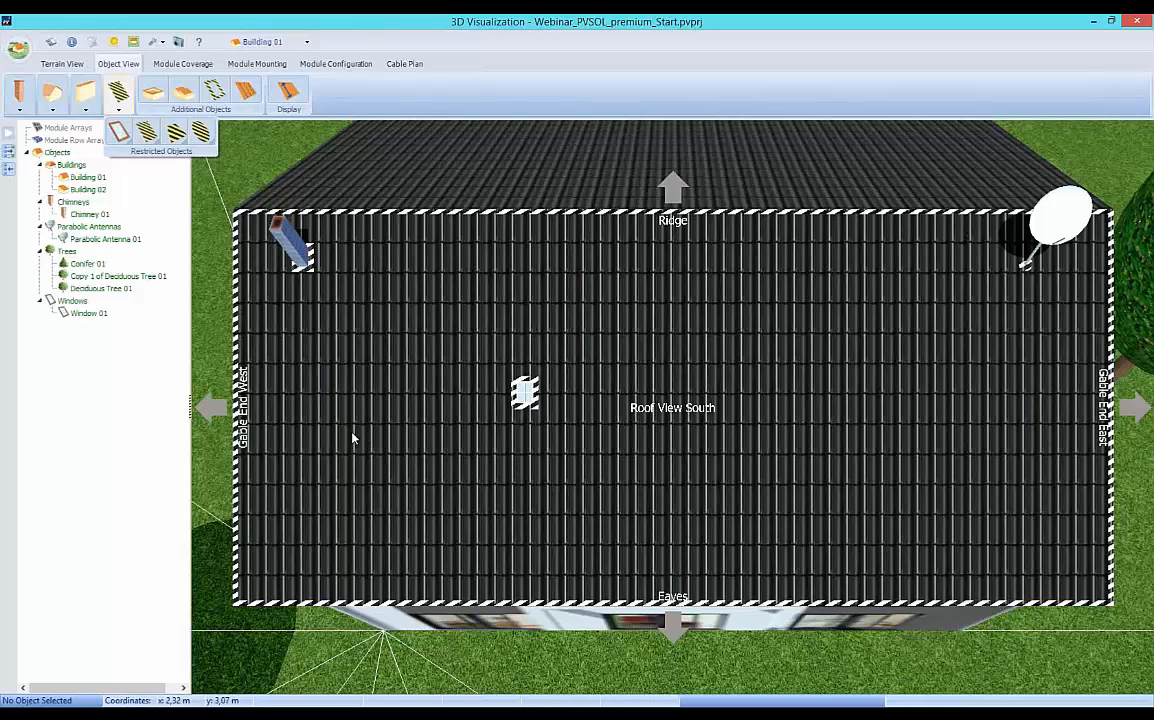
Set the chimney's bottom width and depth to 0.4 m each and its height to 1.2 m.
right_click(299, 254)
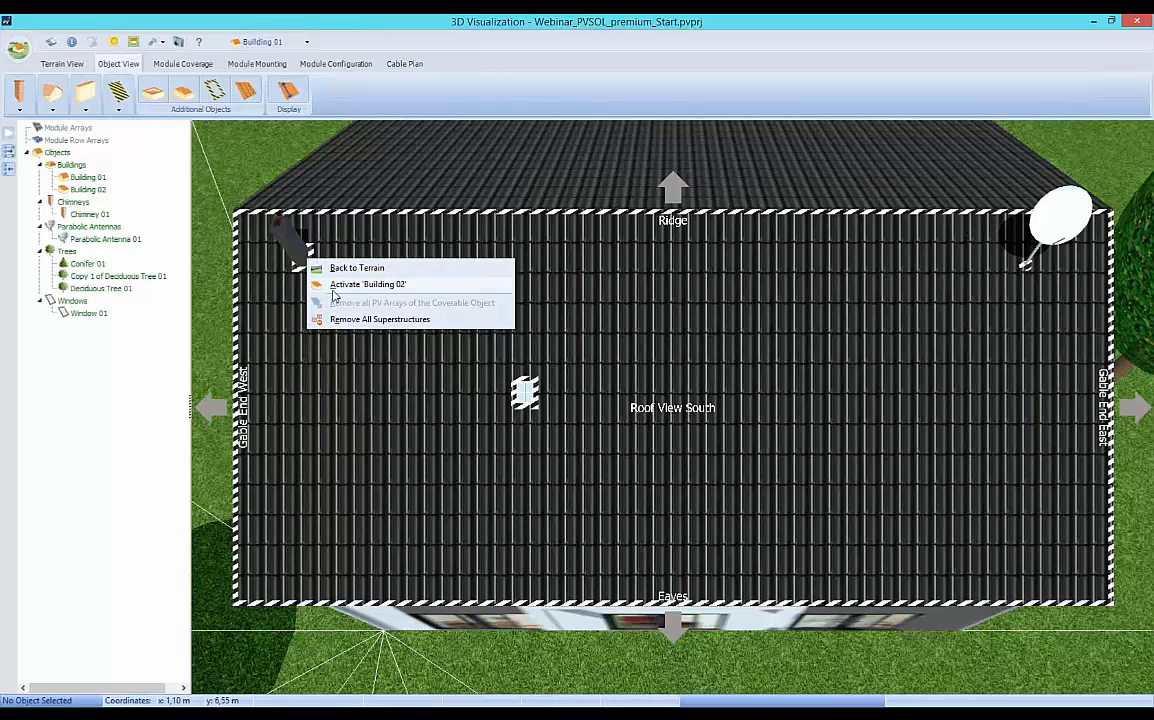
click(294, 295)
double_click(299, 262)
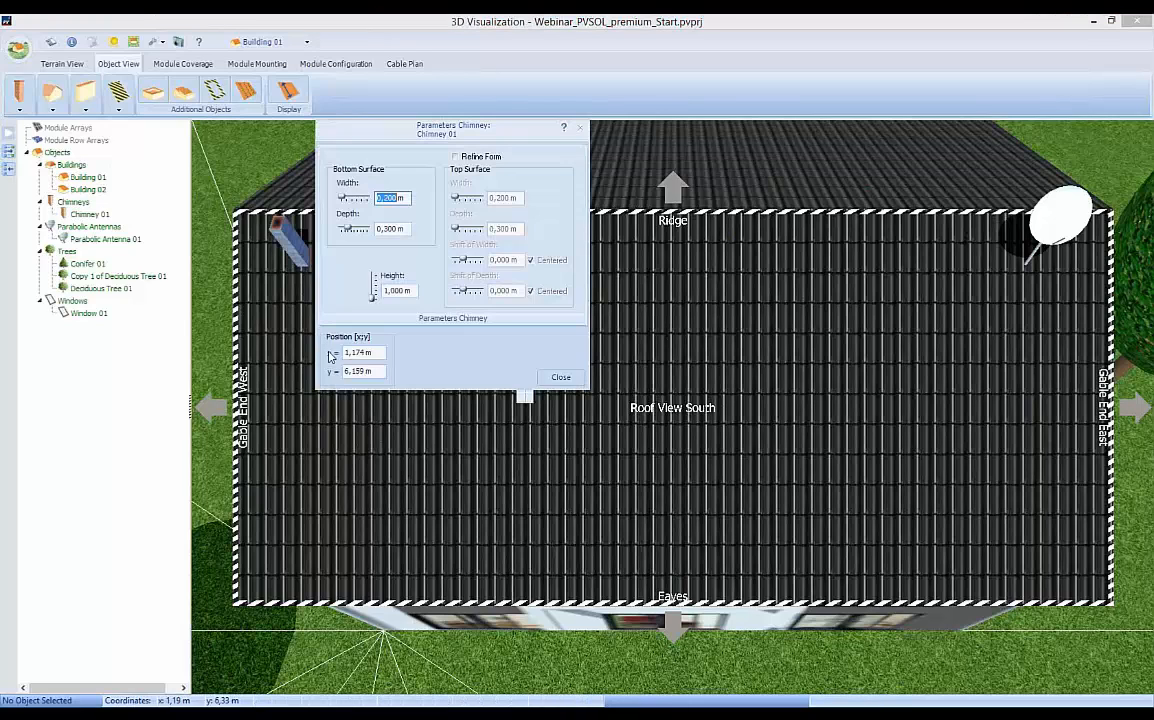
drag(507, 135, 532, 225)
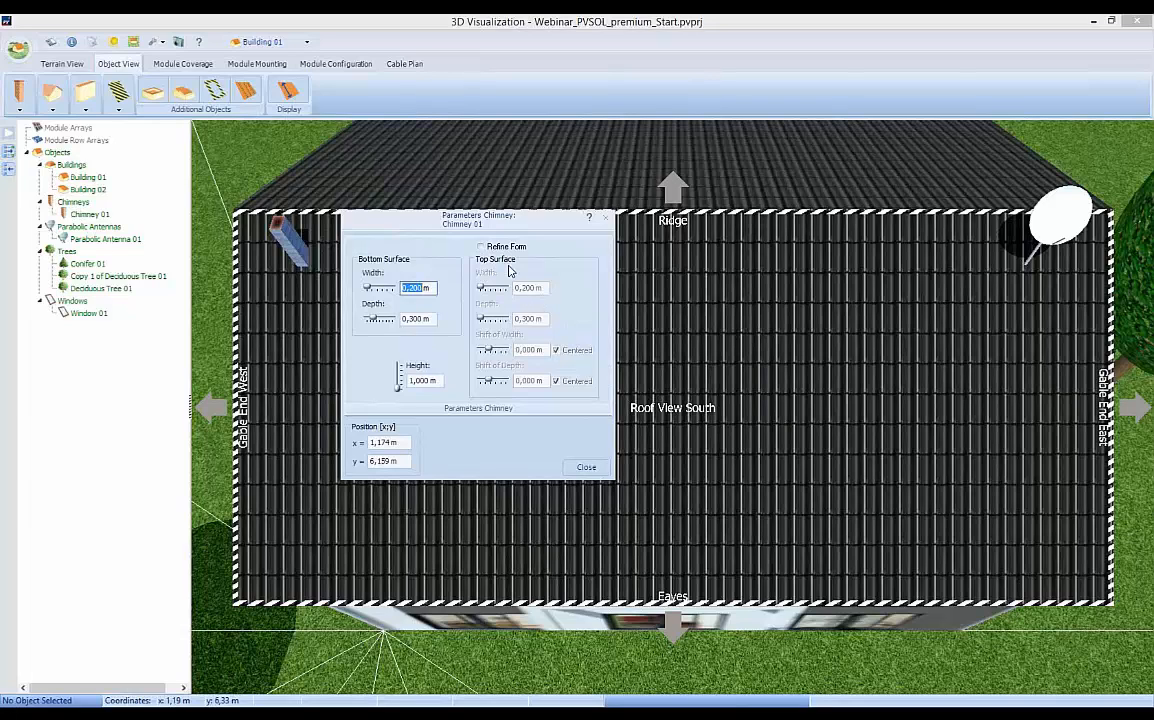
text(0,4)
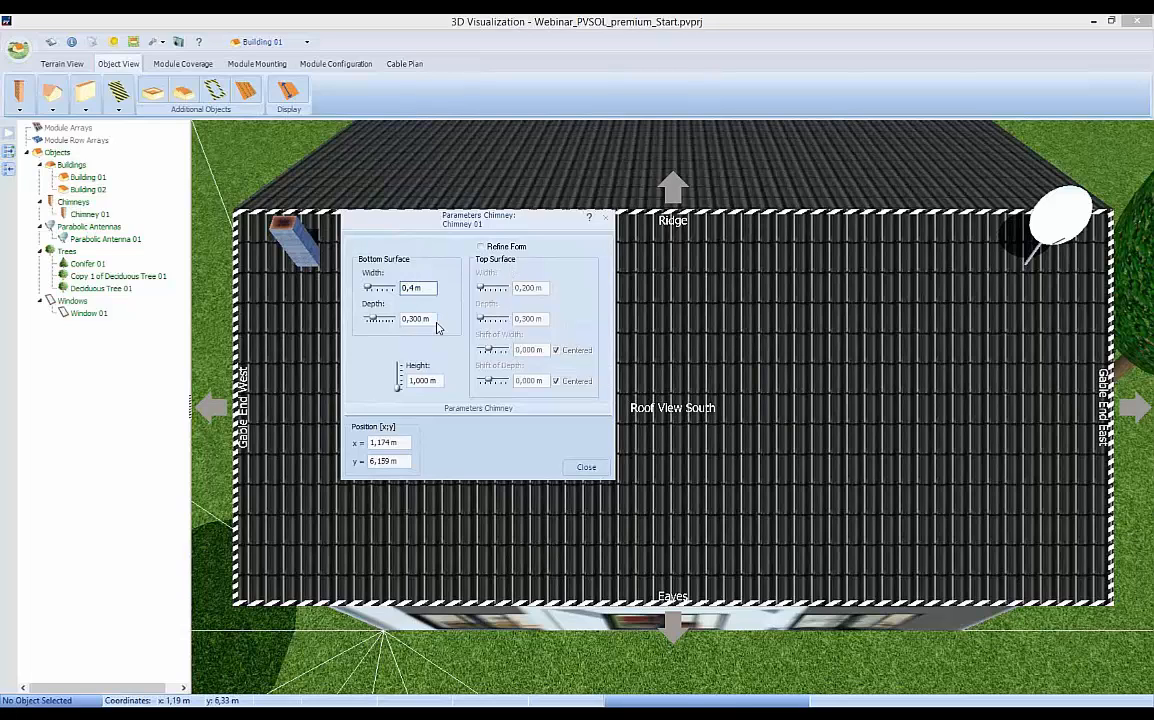
click(427, 319)
text(0,4)
click(418, 381)
text(1,2m)
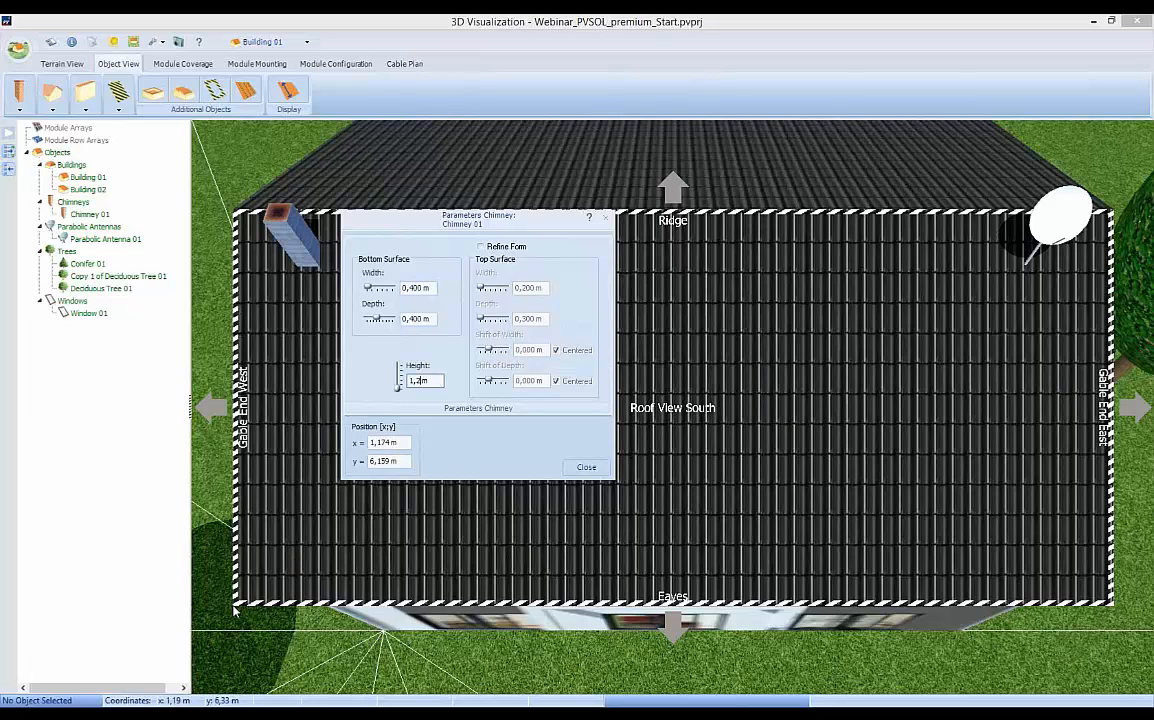
Position the chimney at x = 1 m, y = 6 m on the south roof.
double_click(380, 443)
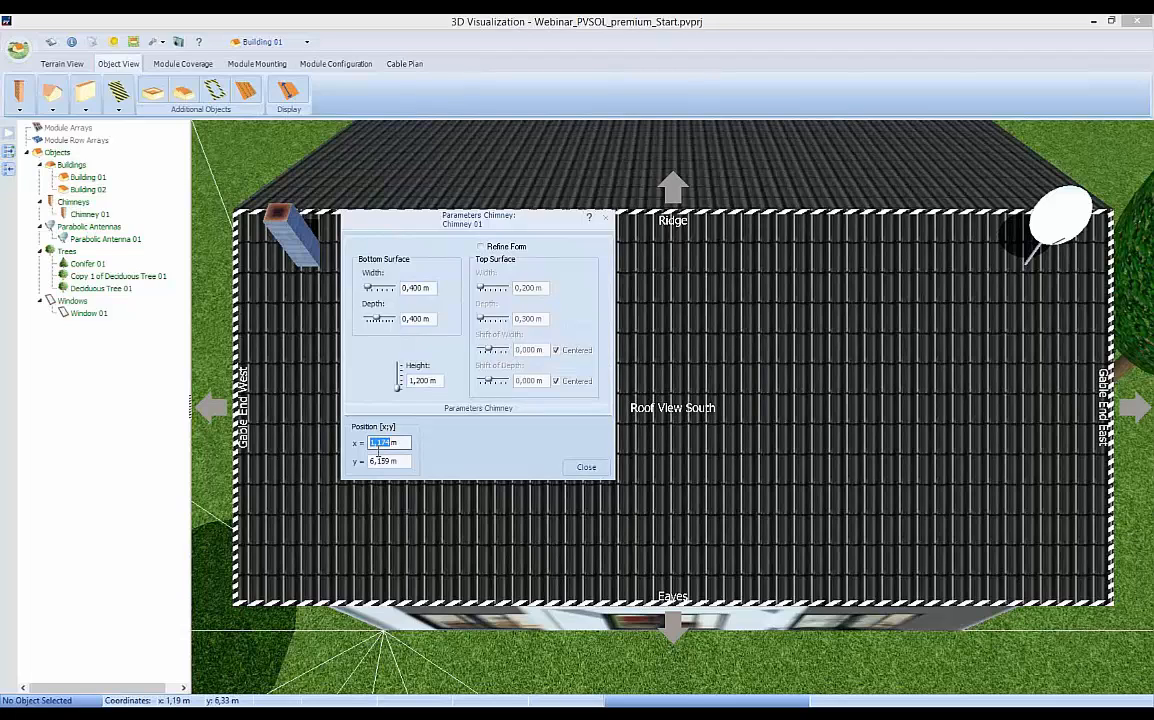
text(1)
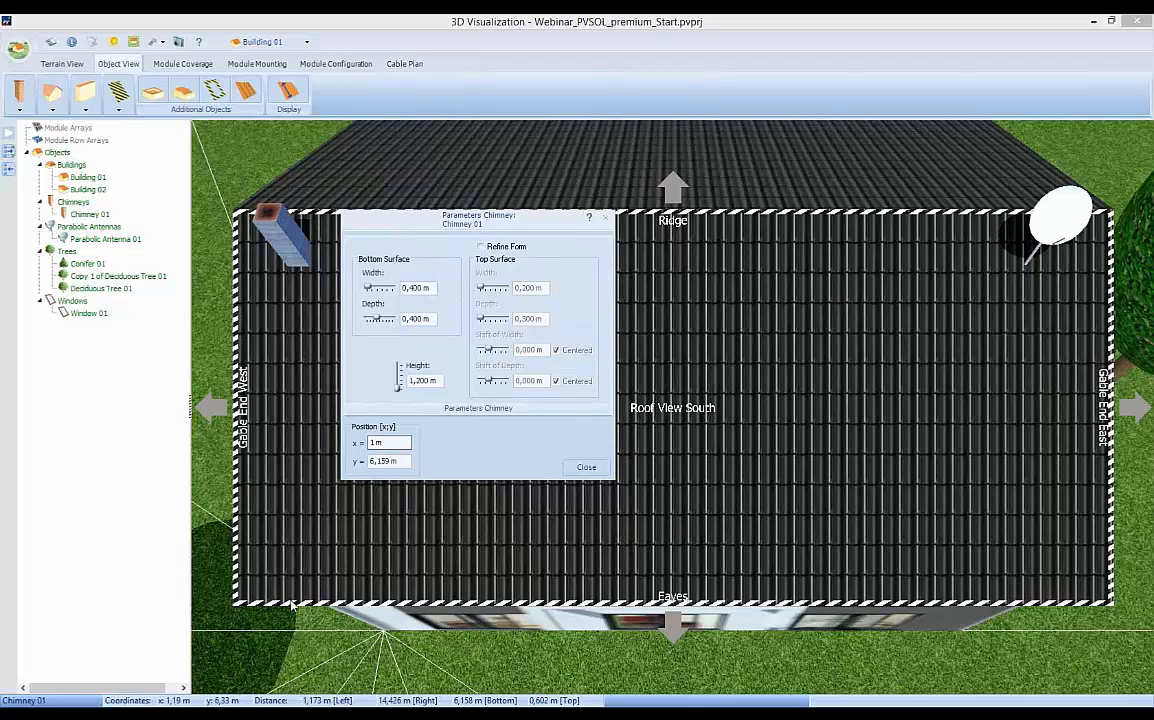
click(372, 462)
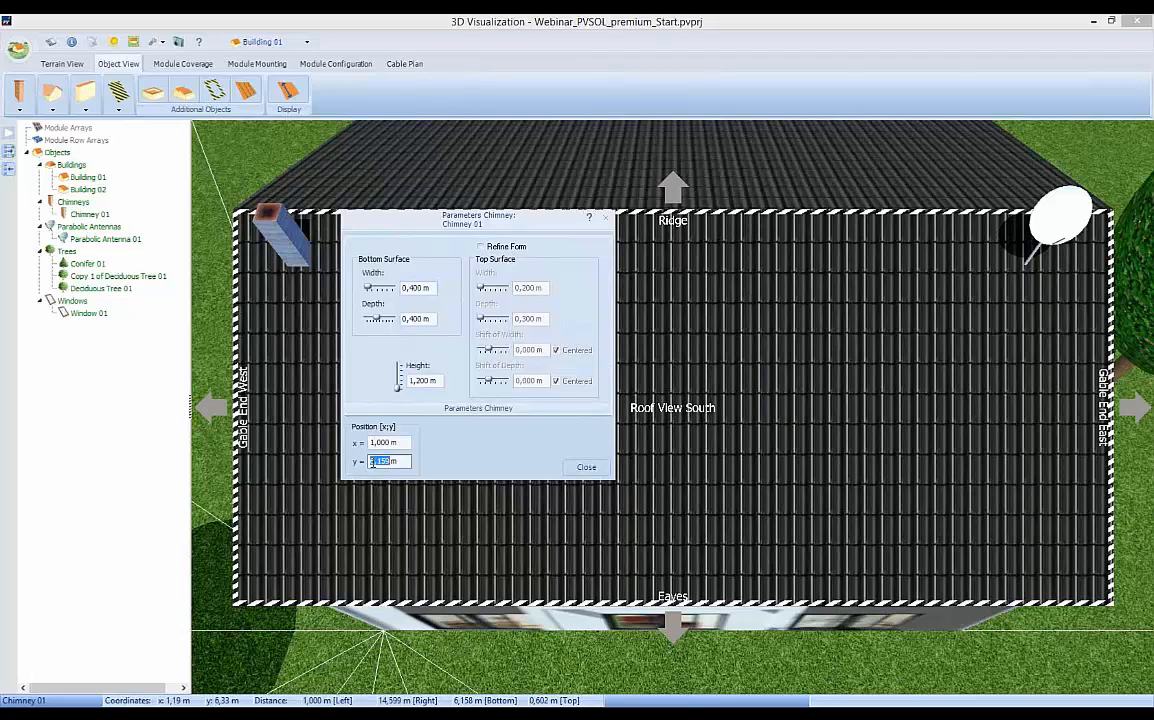
text(6)
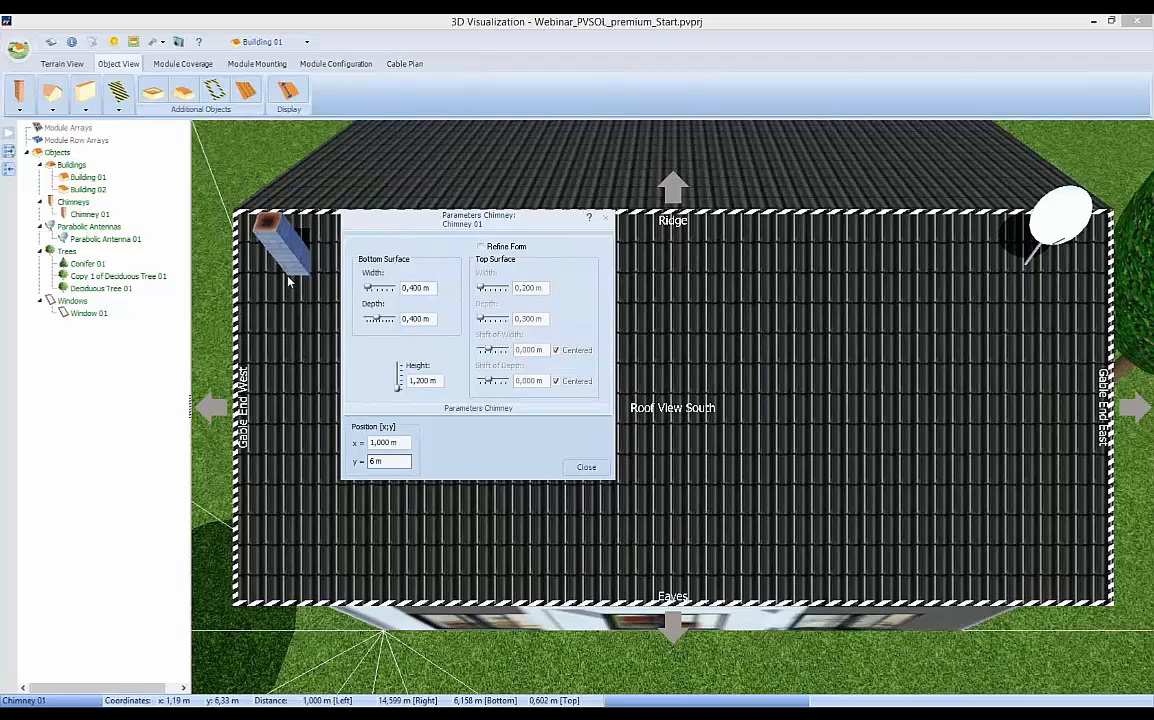
click(584, 467)
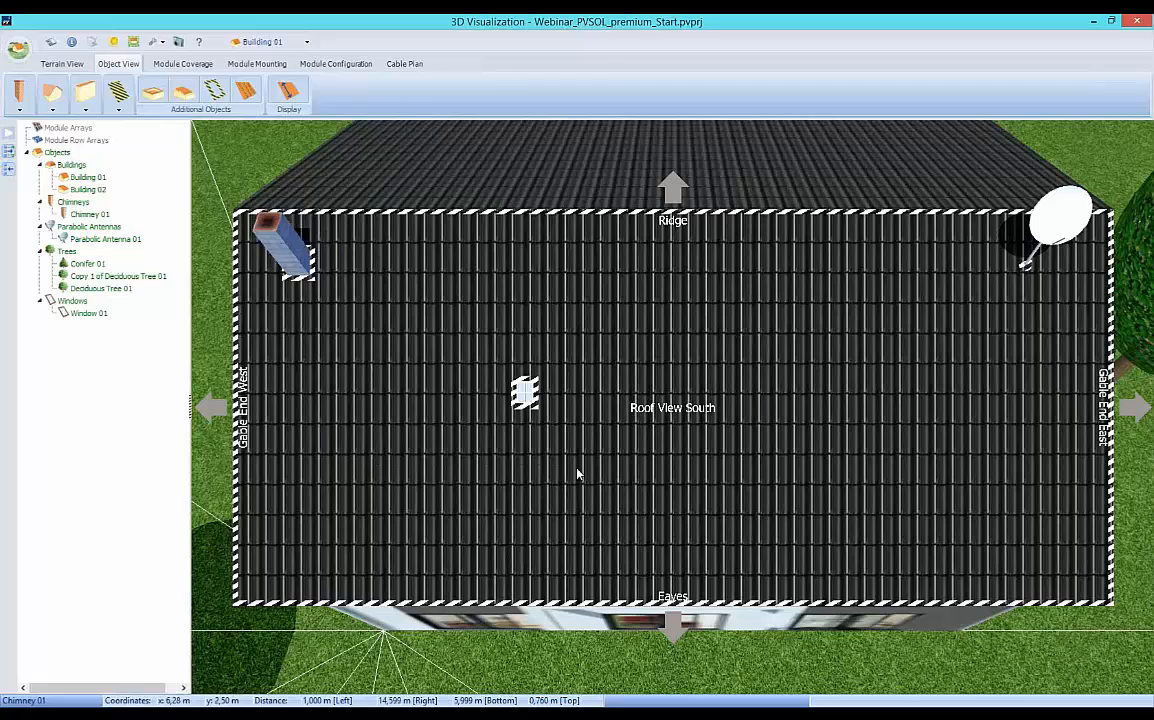
Set the parabolic antenna's reflector diameter to 1.2 m and its mast height to 1.2 m.
right_click(1059, 235)
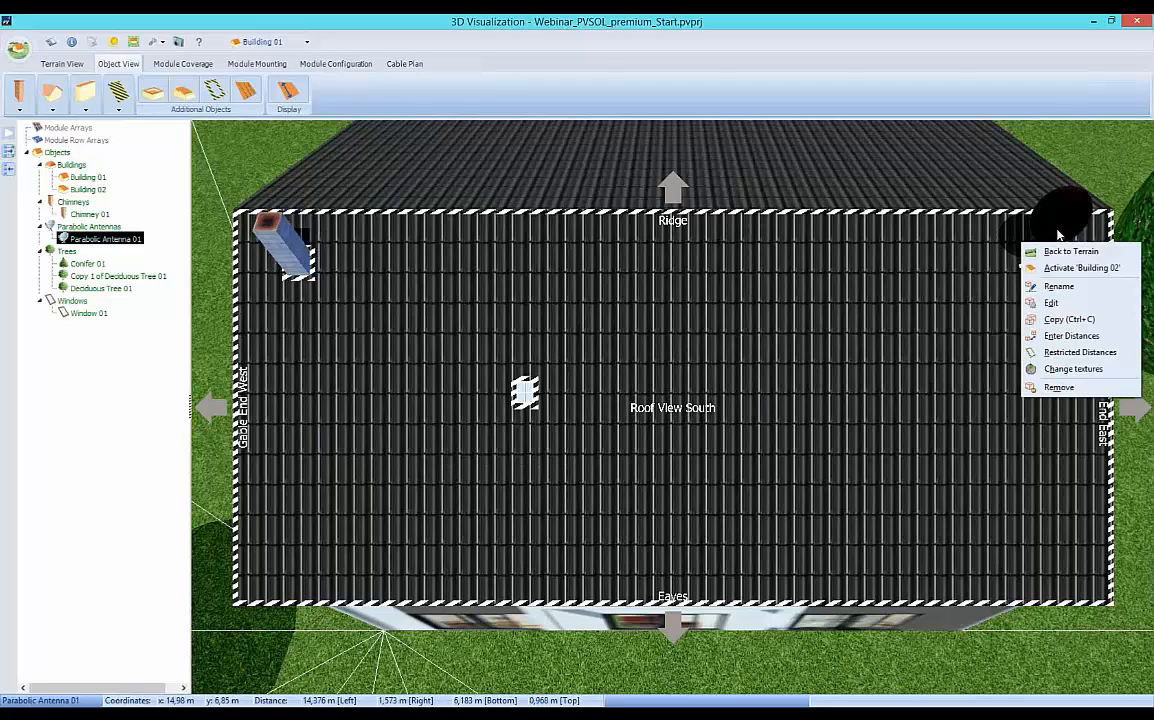
click(1052, 304)
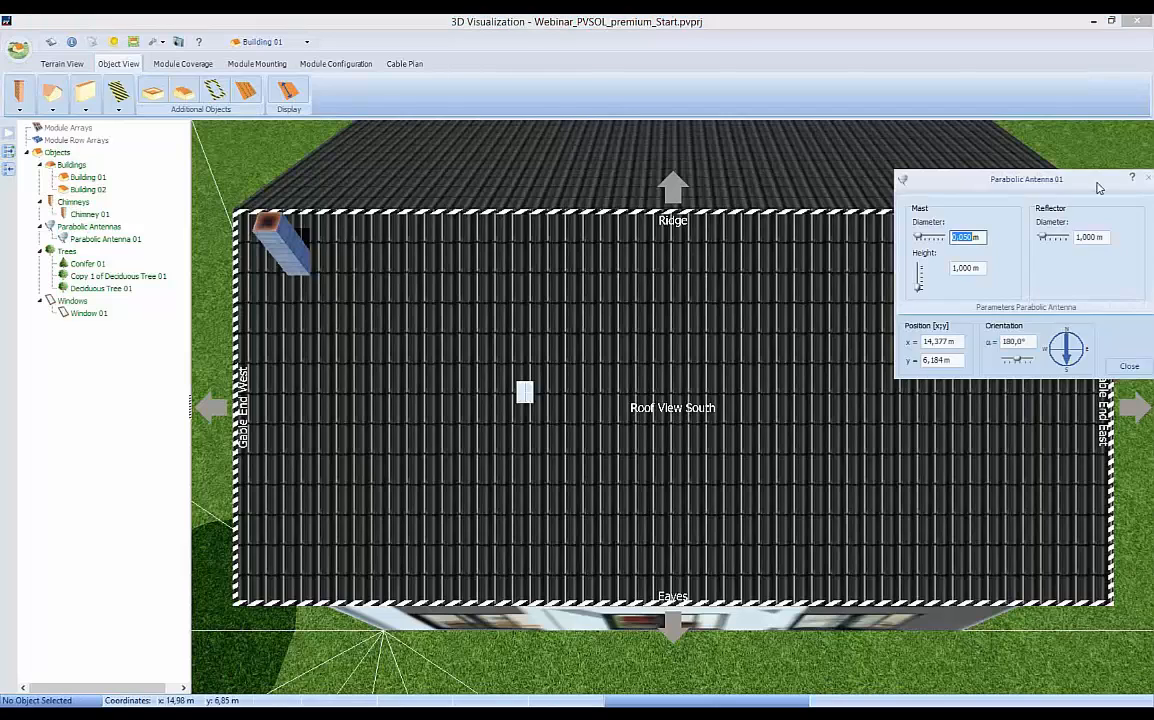
drag(1038, 185, 920, 175)
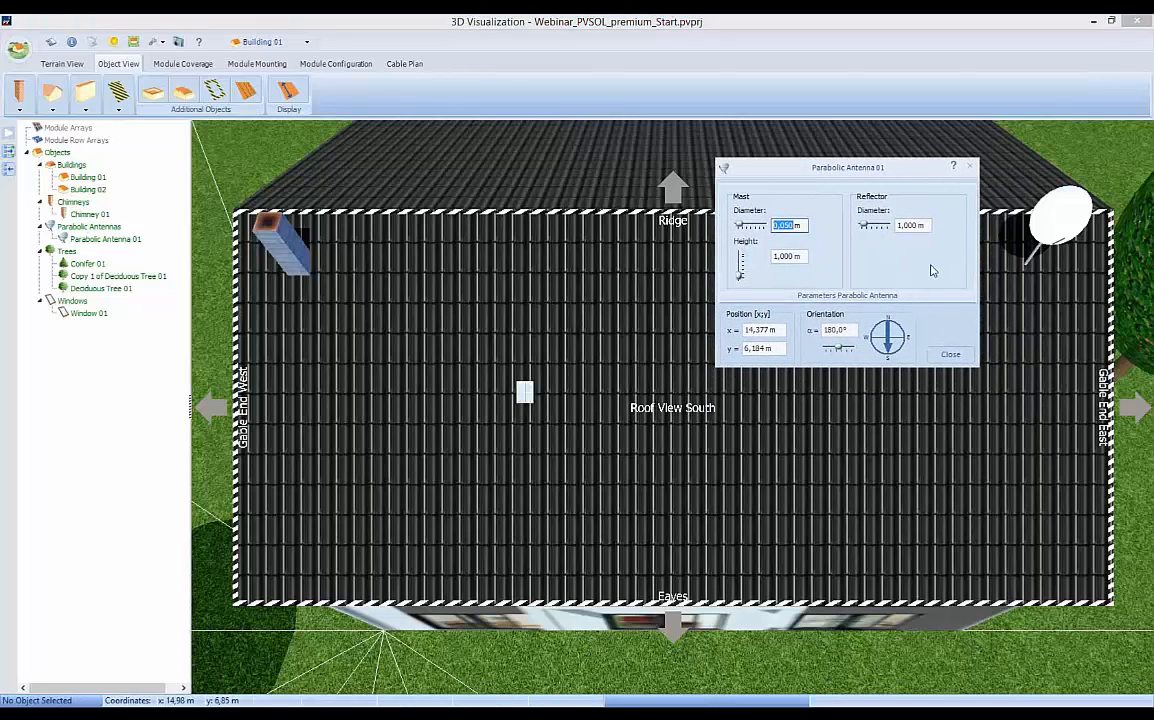
key(Tab)
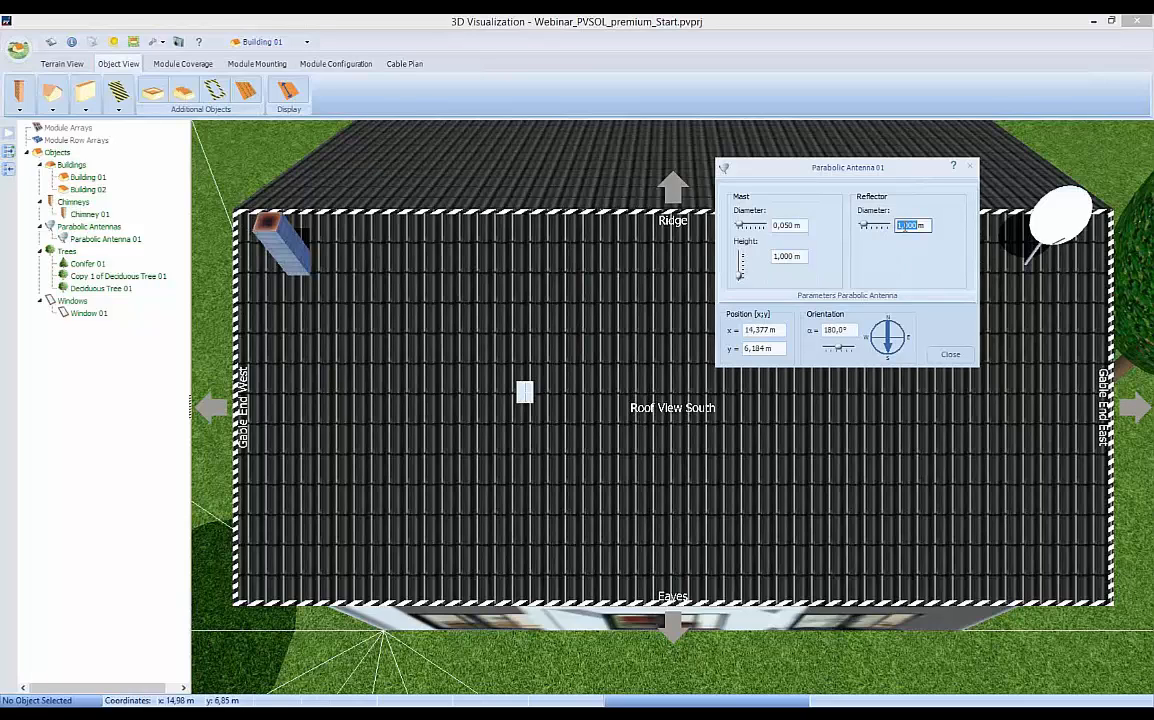
text(1,2)
key(Return)
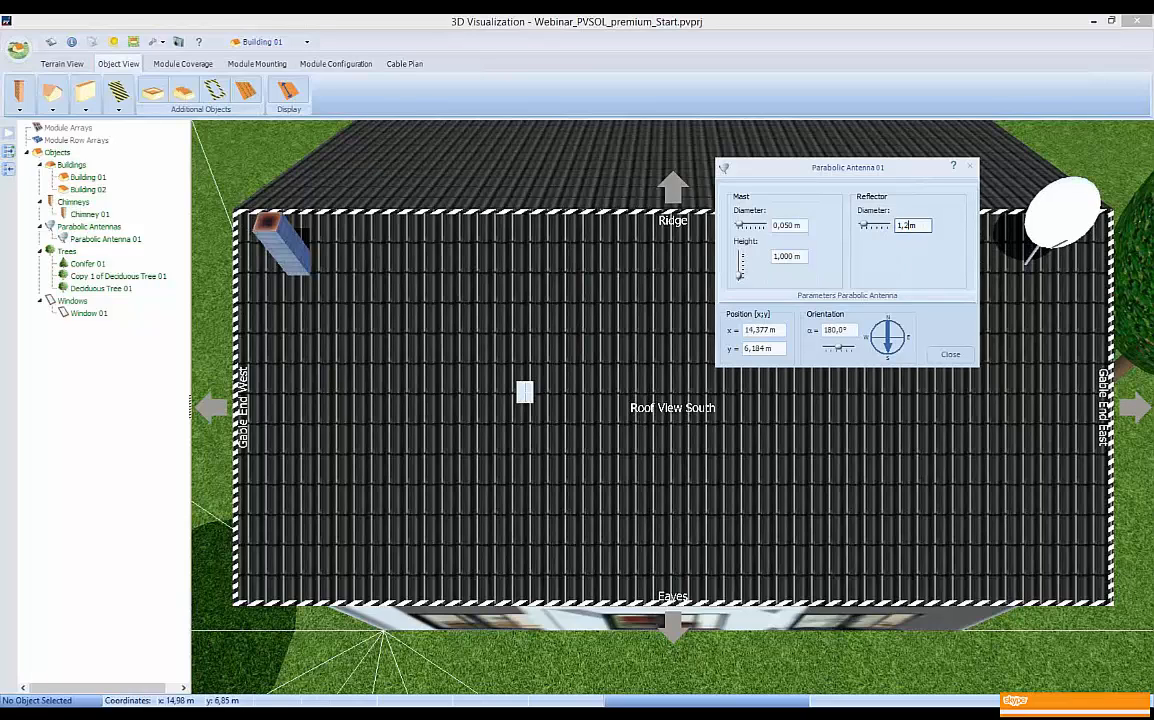
key(Tab)
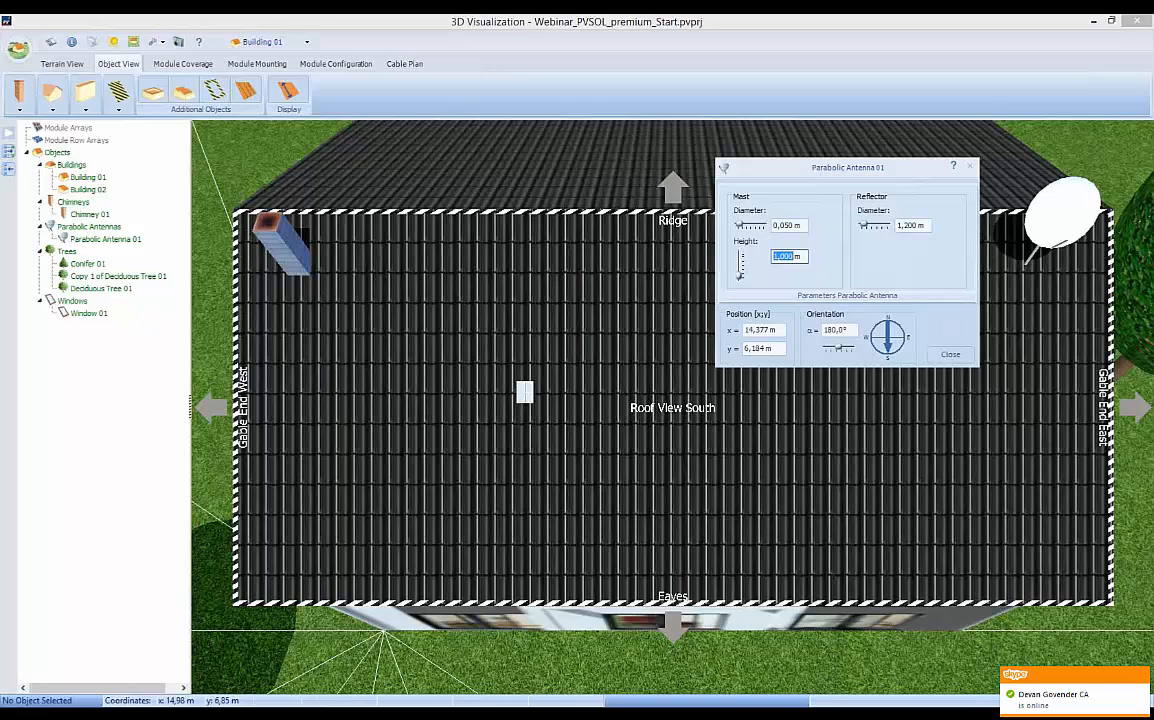
text(1,2)
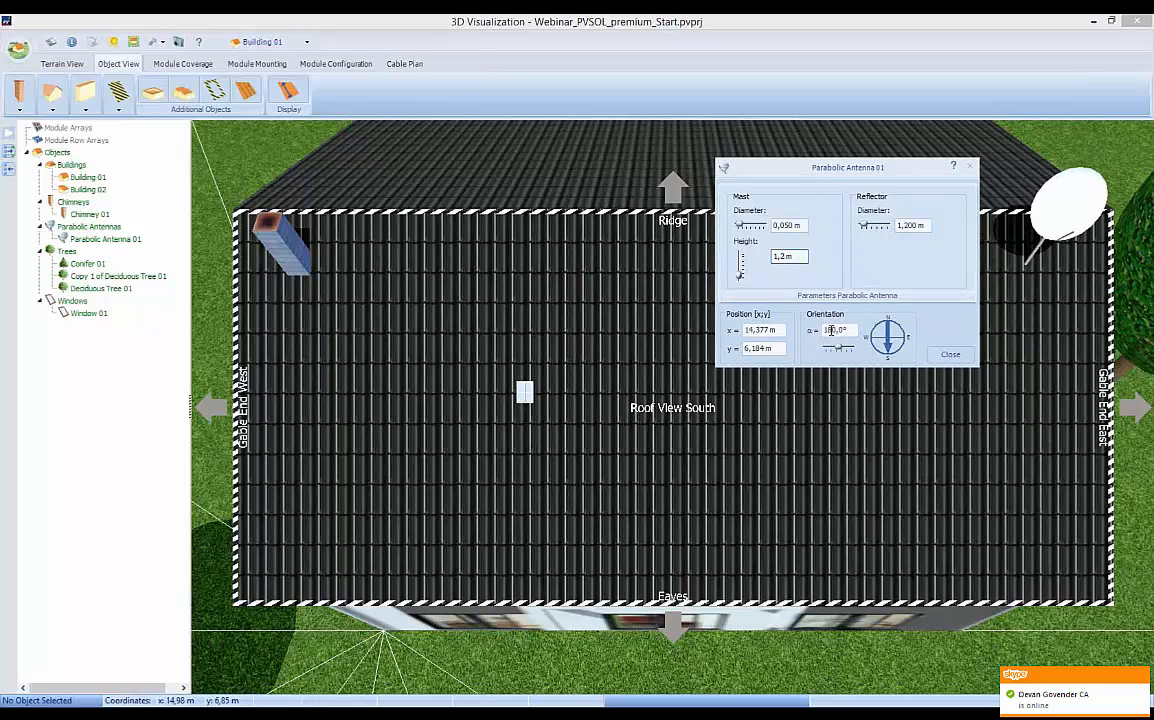
Orient the parabolic antenna to 130° and position it at x = 15 m, y = 6 m.
key(Tab)
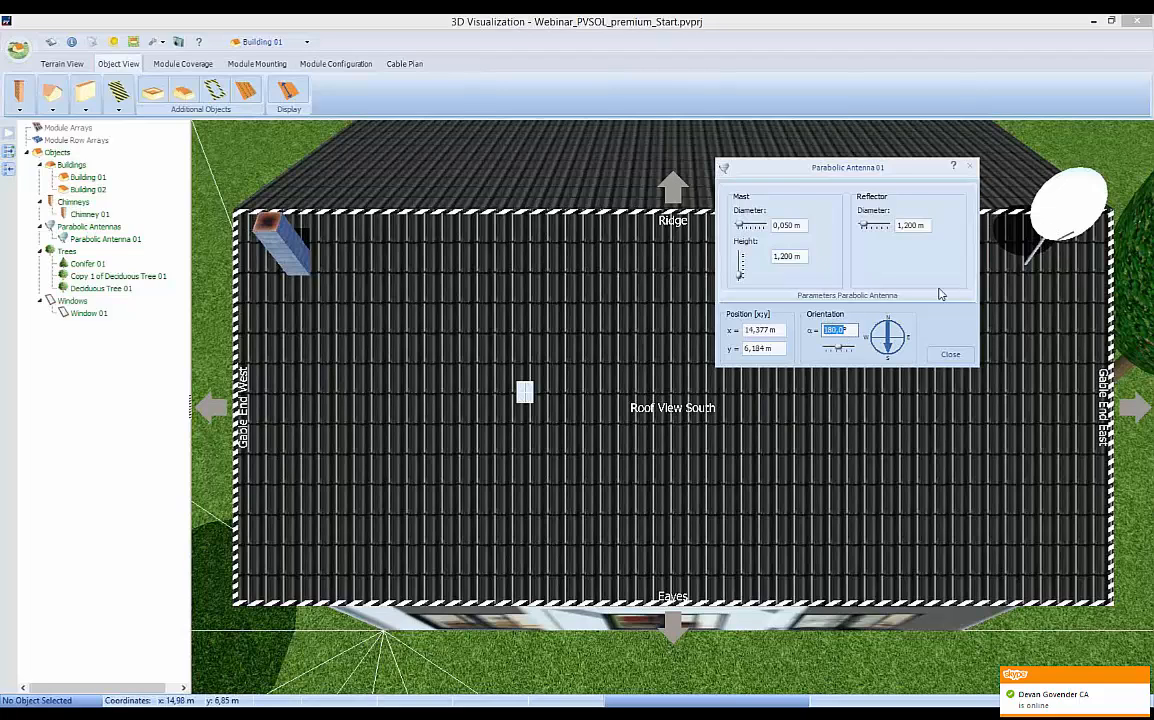
text(130)
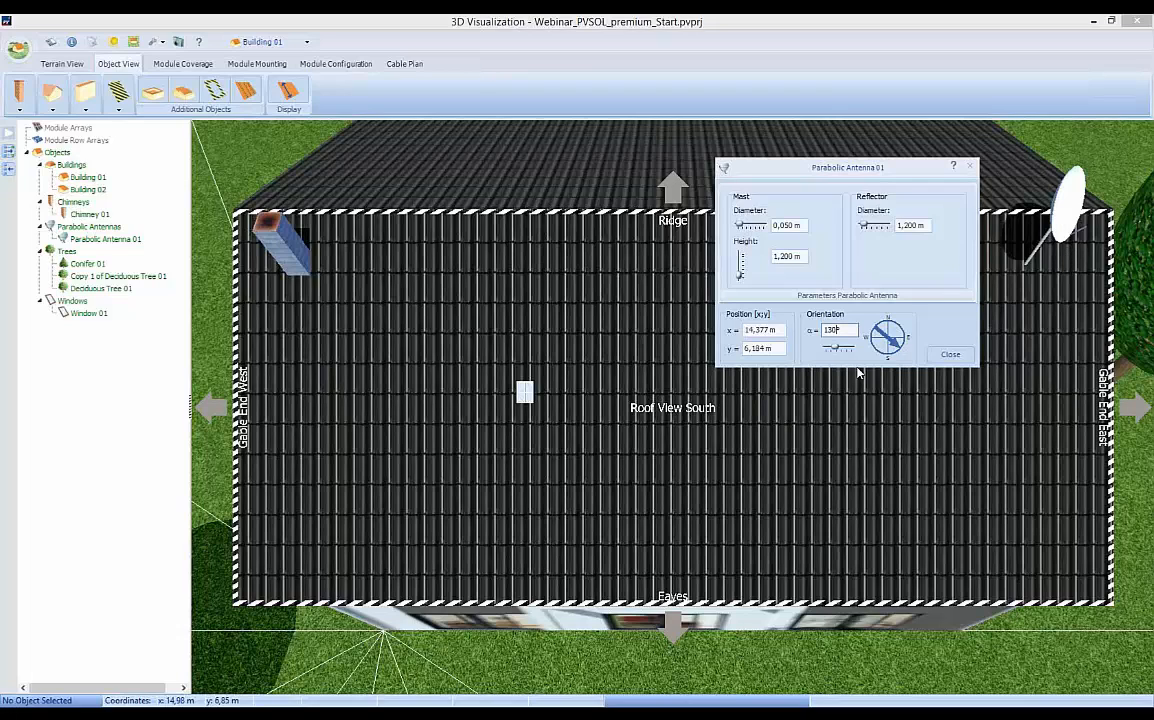
click(755, 330)
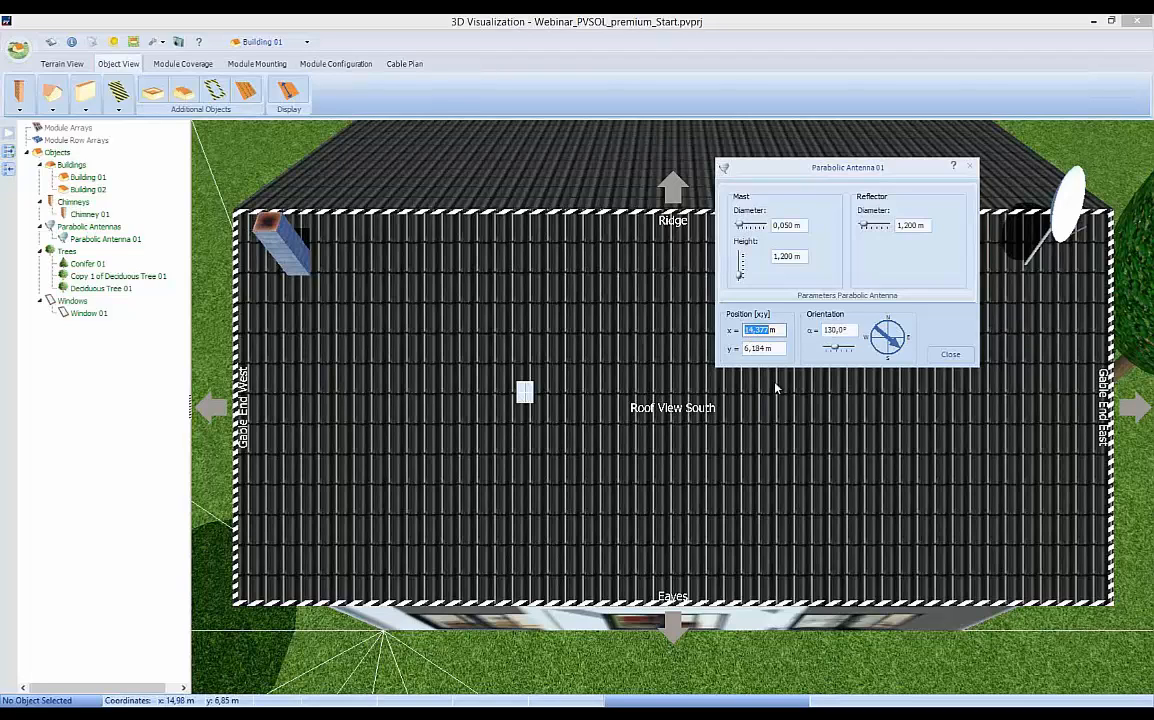
text(15)
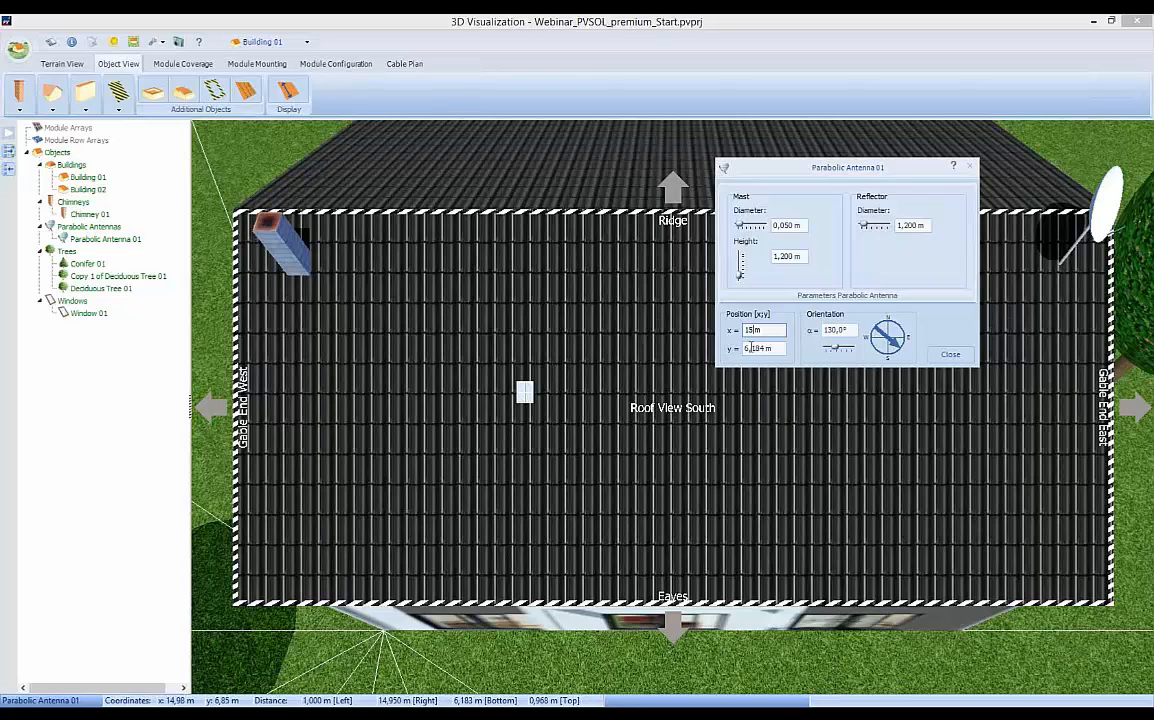
key(Tab)
text(6)
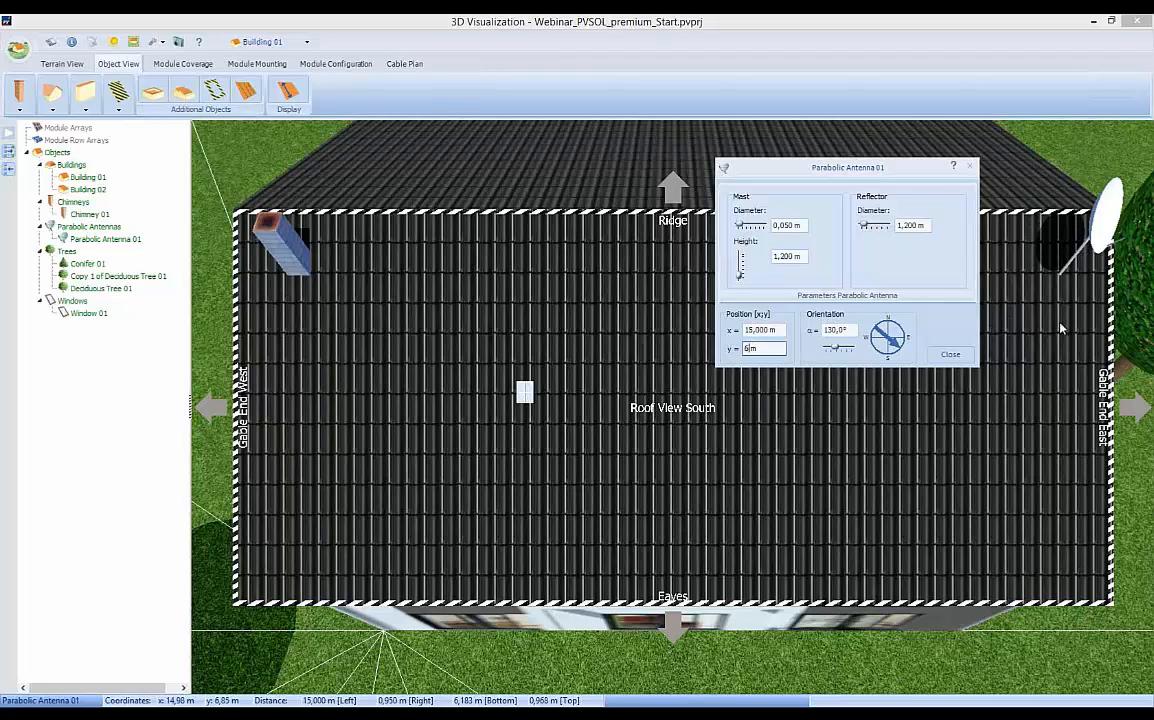
click(957, 356)
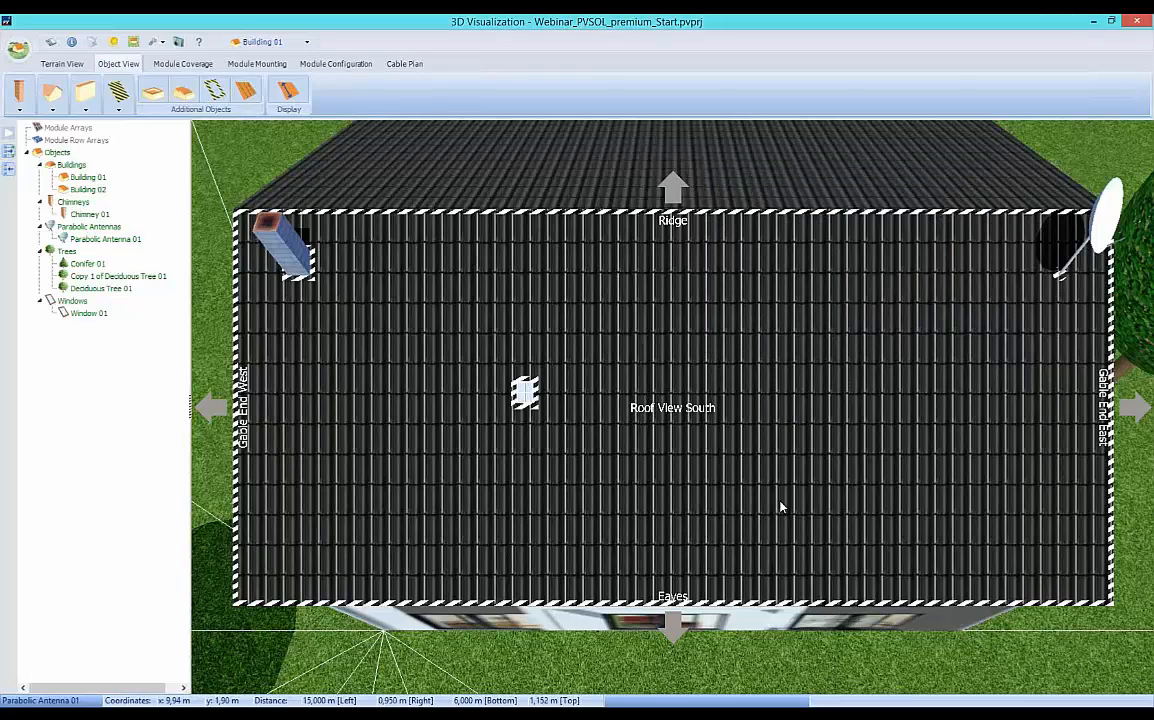
Resize the roof window to 1.8 m wide and 2 m high.
double_click(525, 393)
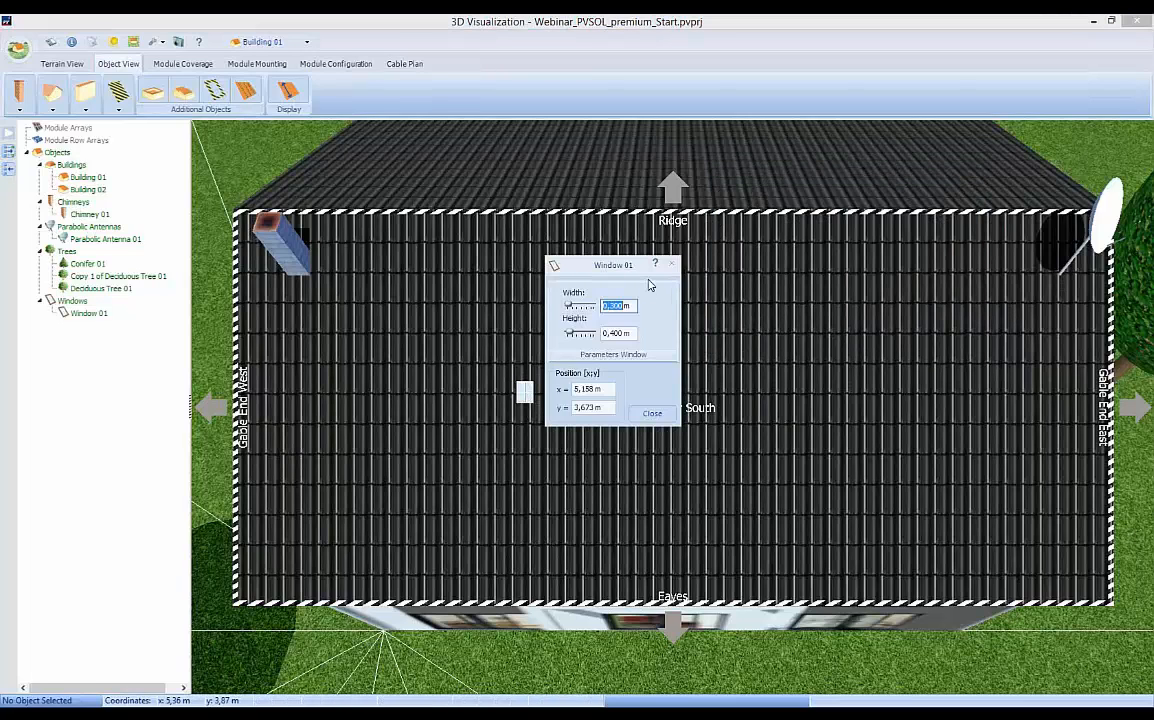
drag(586, 262, 673, 293)
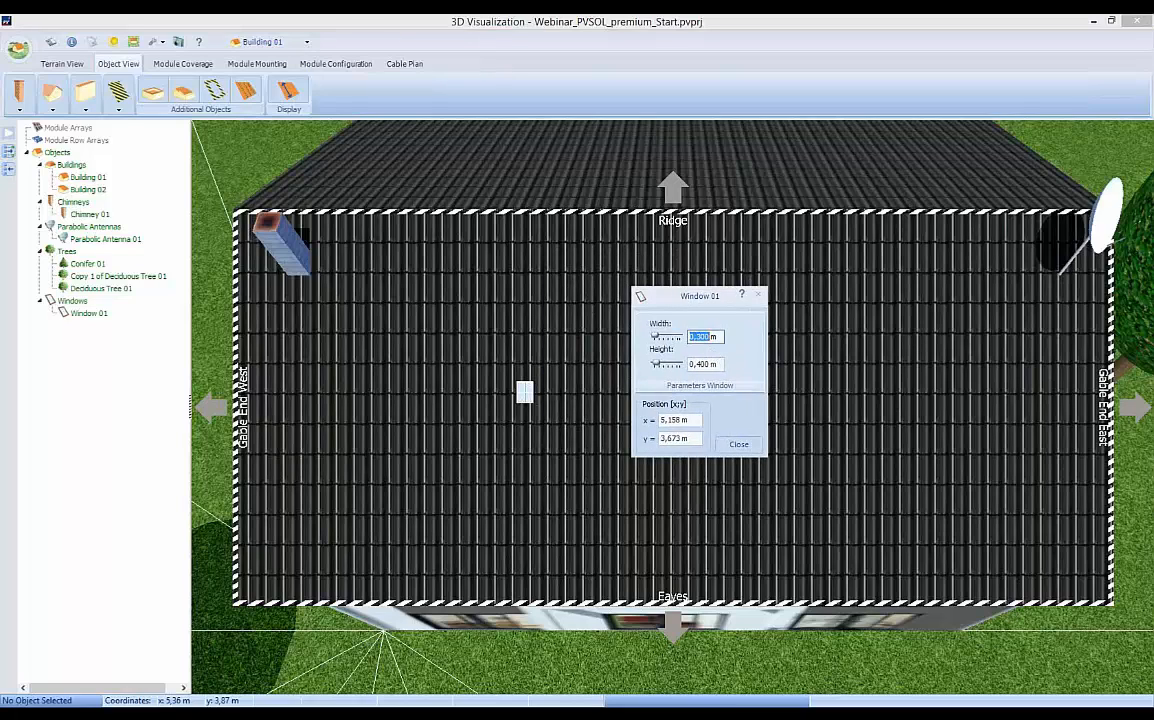
text(1,8)
click(710, 364)
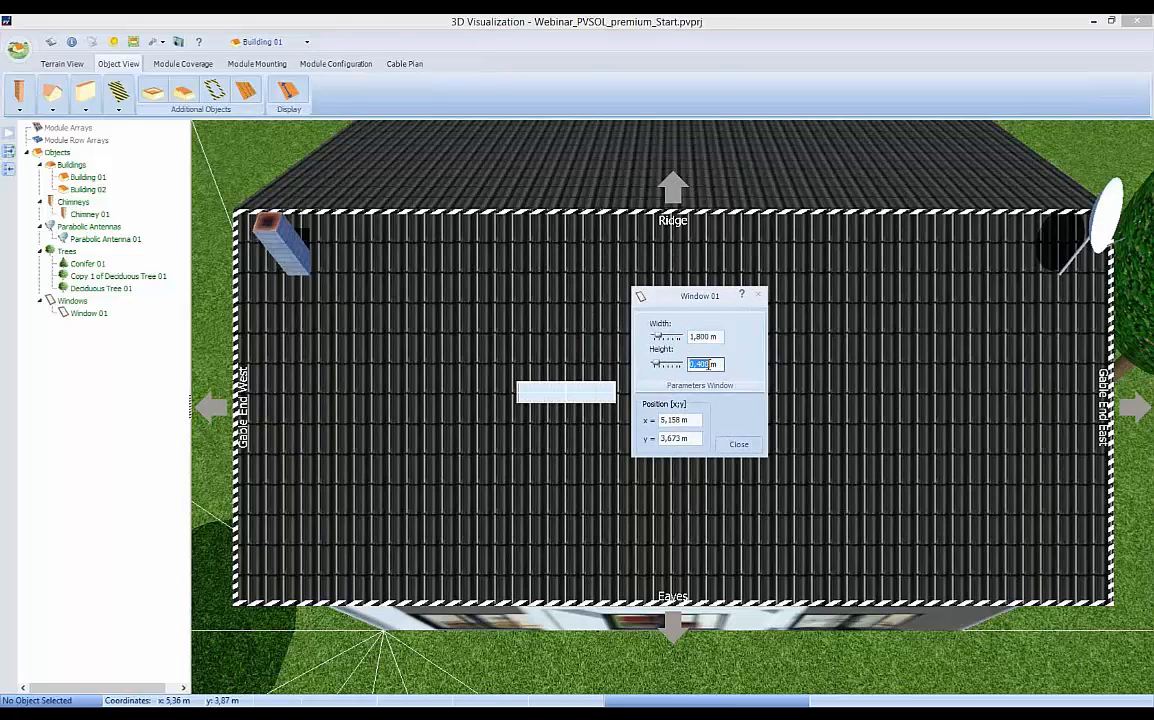
text(2)
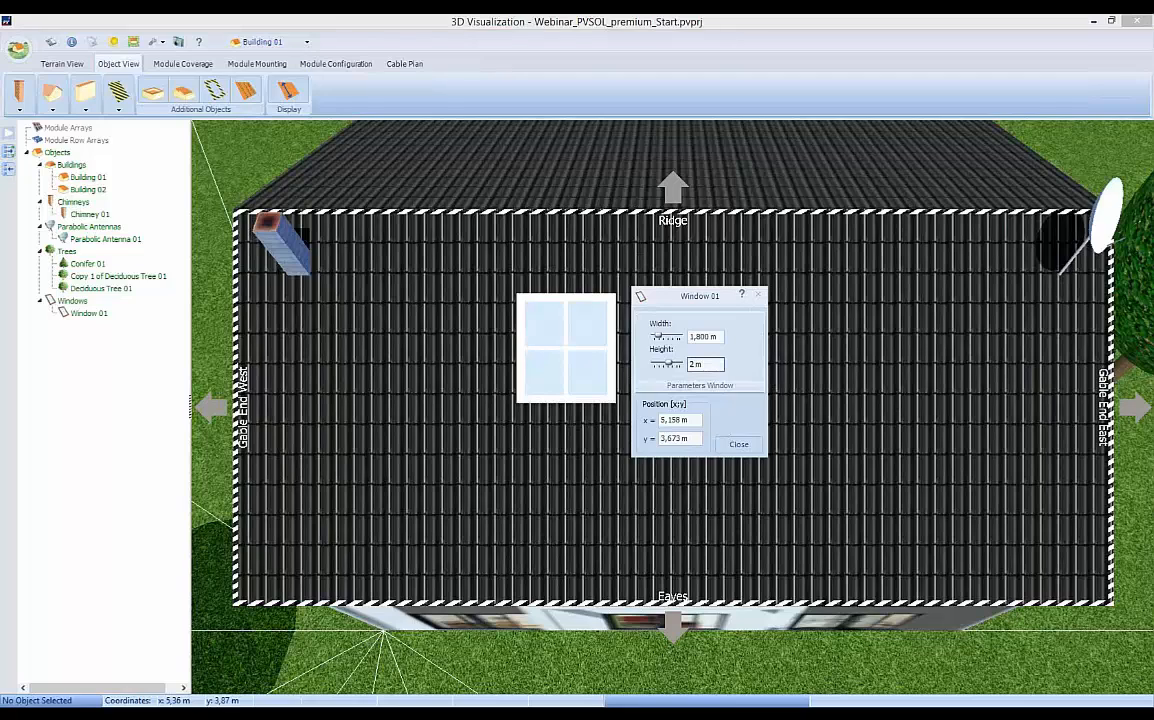
Position the roof window at x = 4.1 m, y = 3 m.
click(663, 420)
text(4,1)
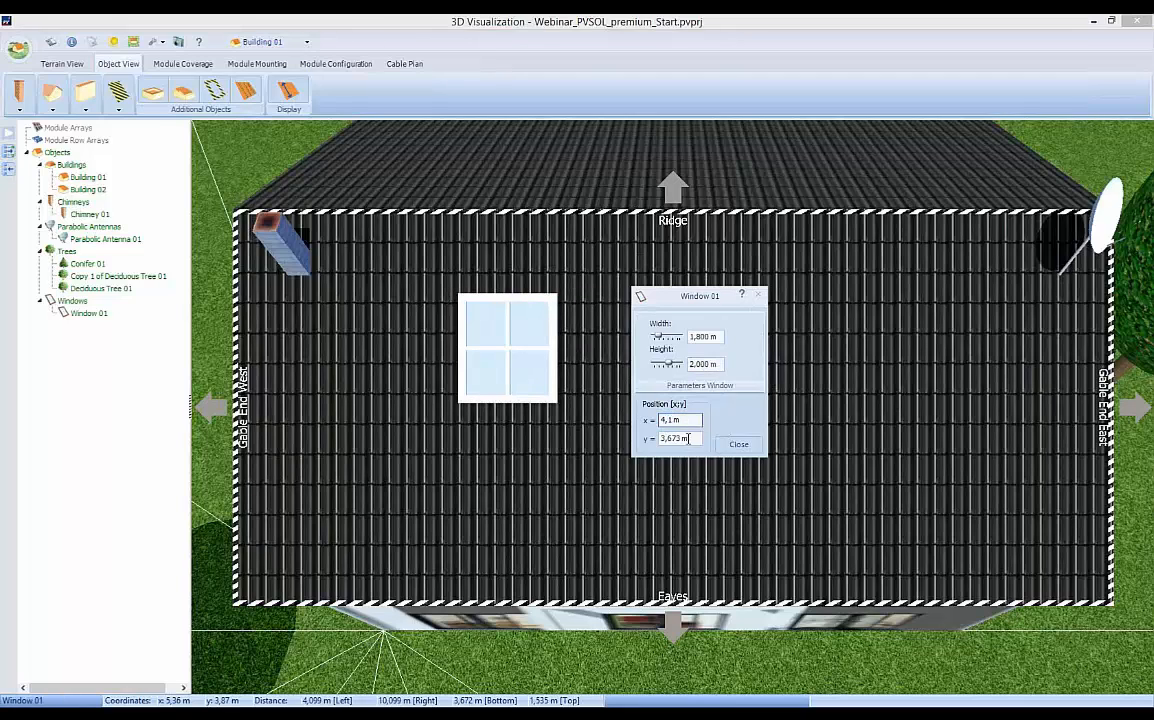
click(675, 439)
text(3)
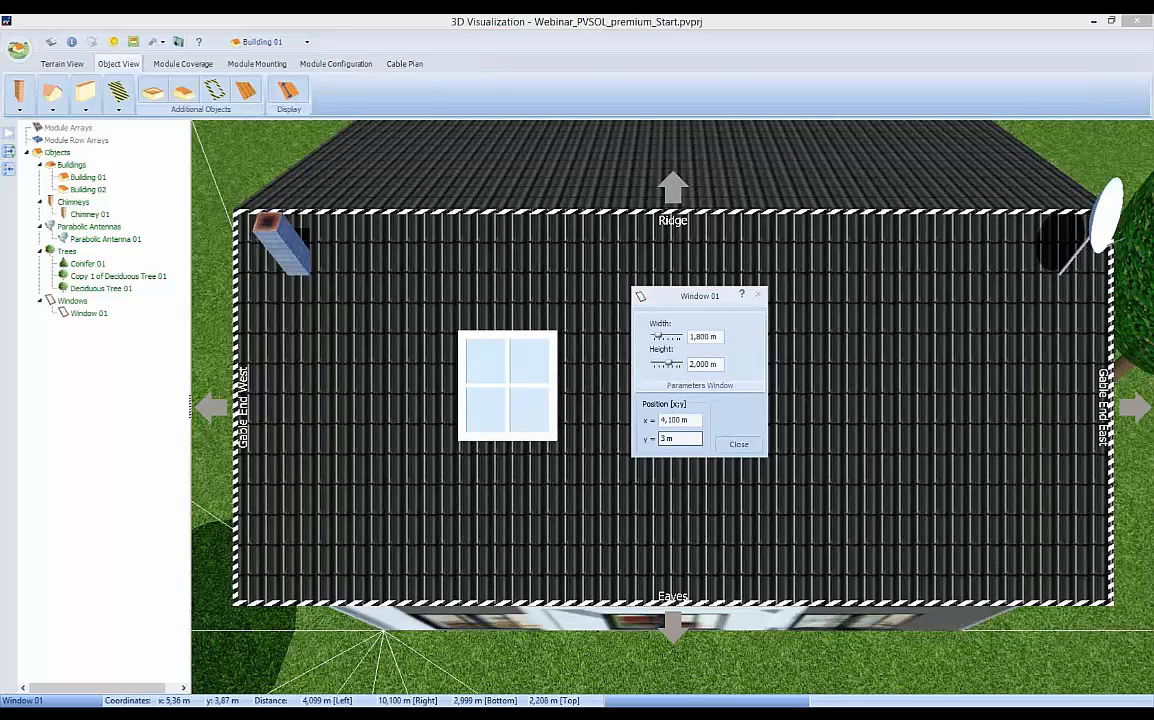
click(739, 445)
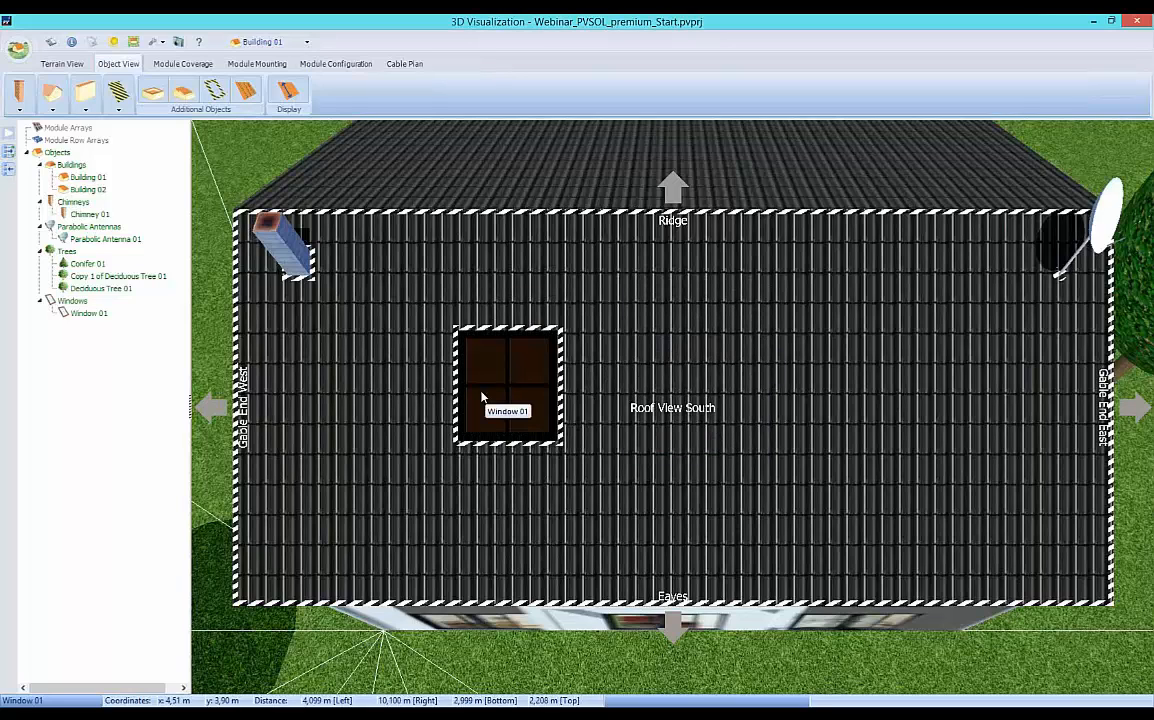
Copy the roof window and place the copy on the south roof's east half, at about x = 9.6 m, y = 2.9 m.
right_click(519, 399)
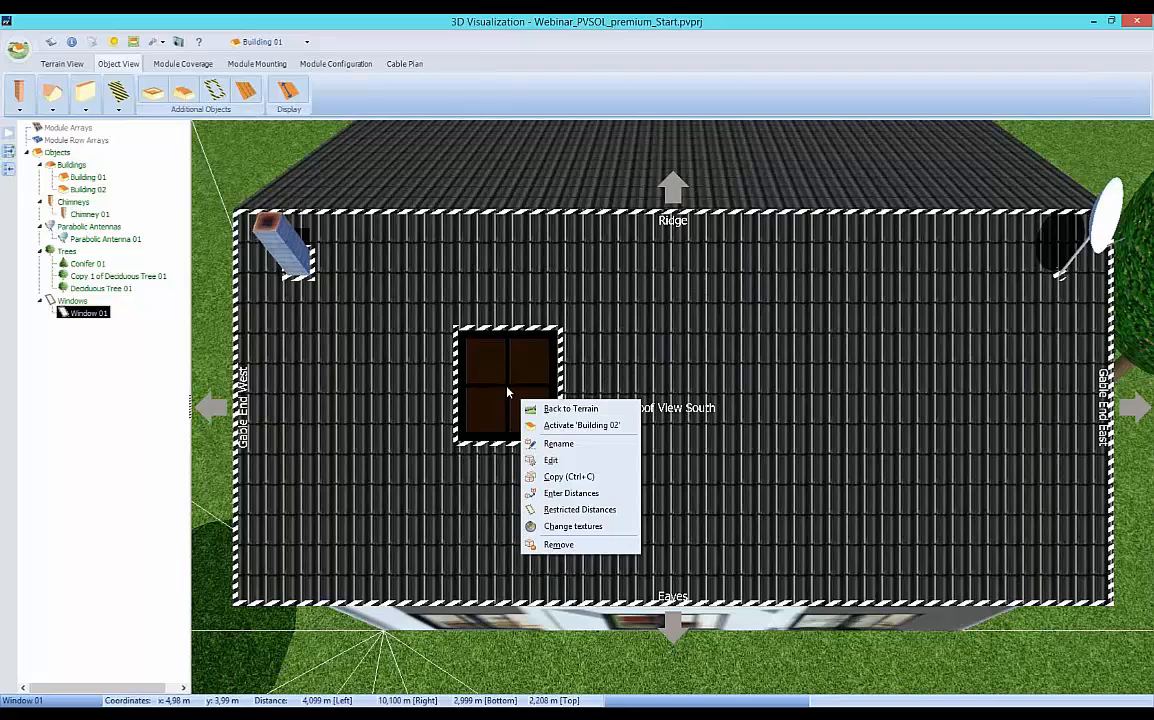
click(553, 477)
drag(676, 352, 596, 310)
drag(551, 371, 682, 456)
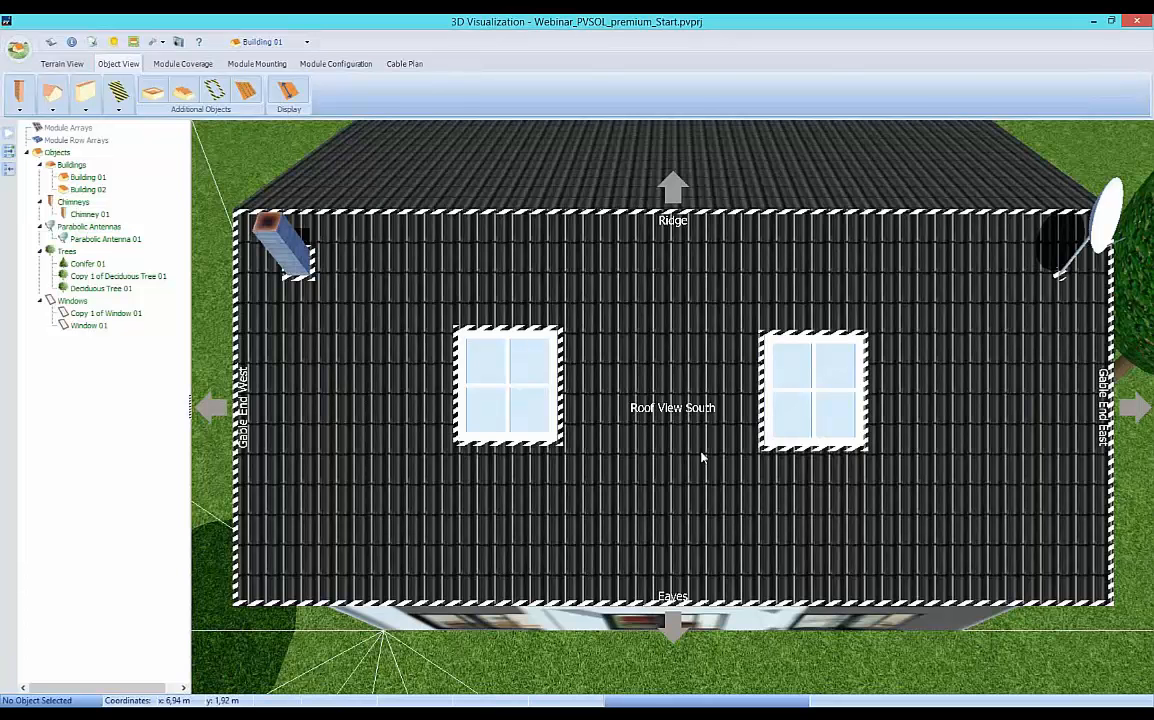
Set the copied window's position to x = 10.2 m, y = 3 m.
double_click(791, 415)
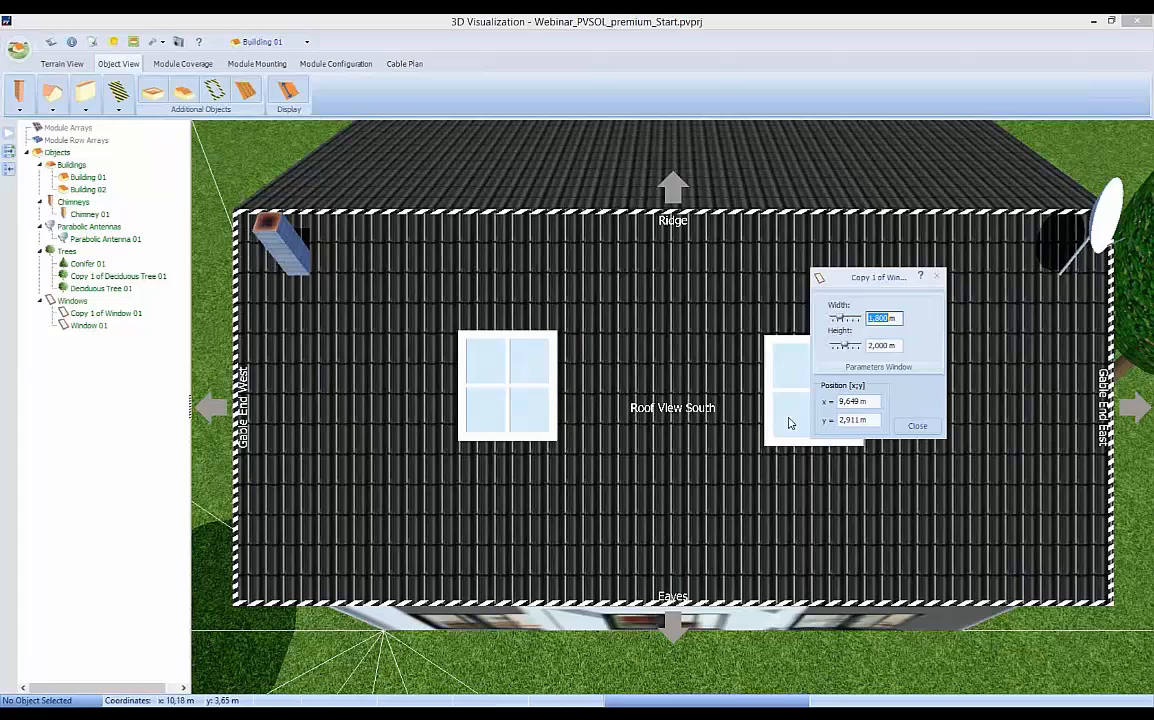
click(852, 420)
text(3)
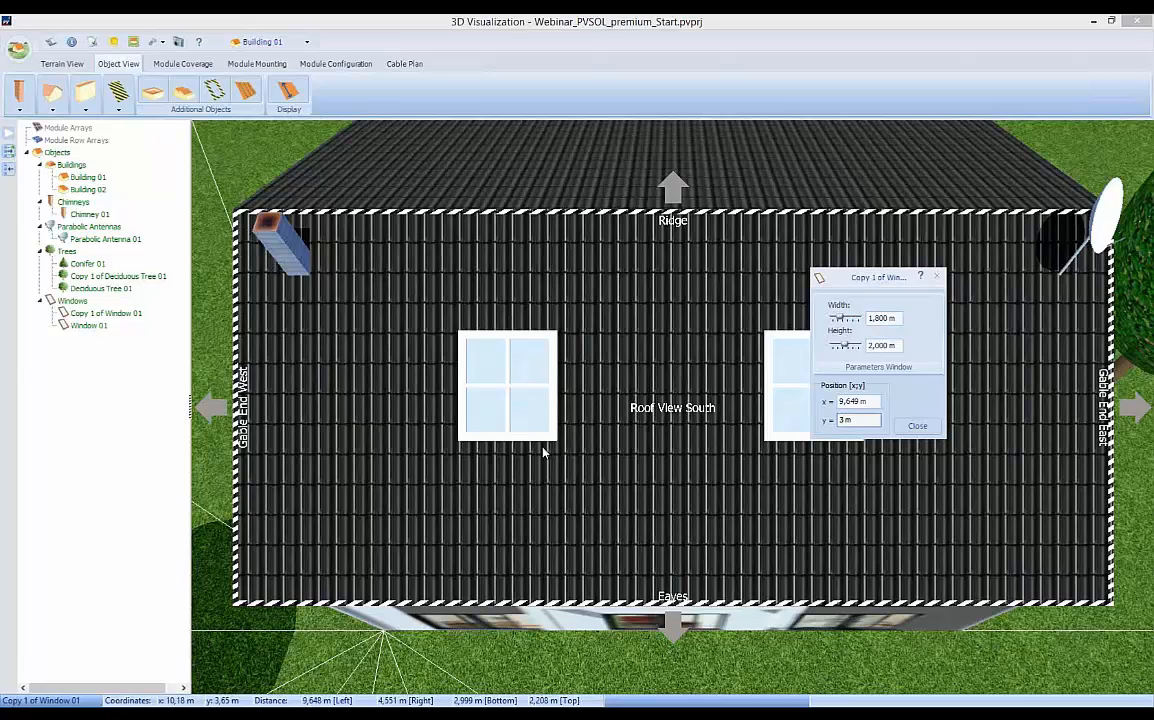
double_click(845, 404)
text(10,2)
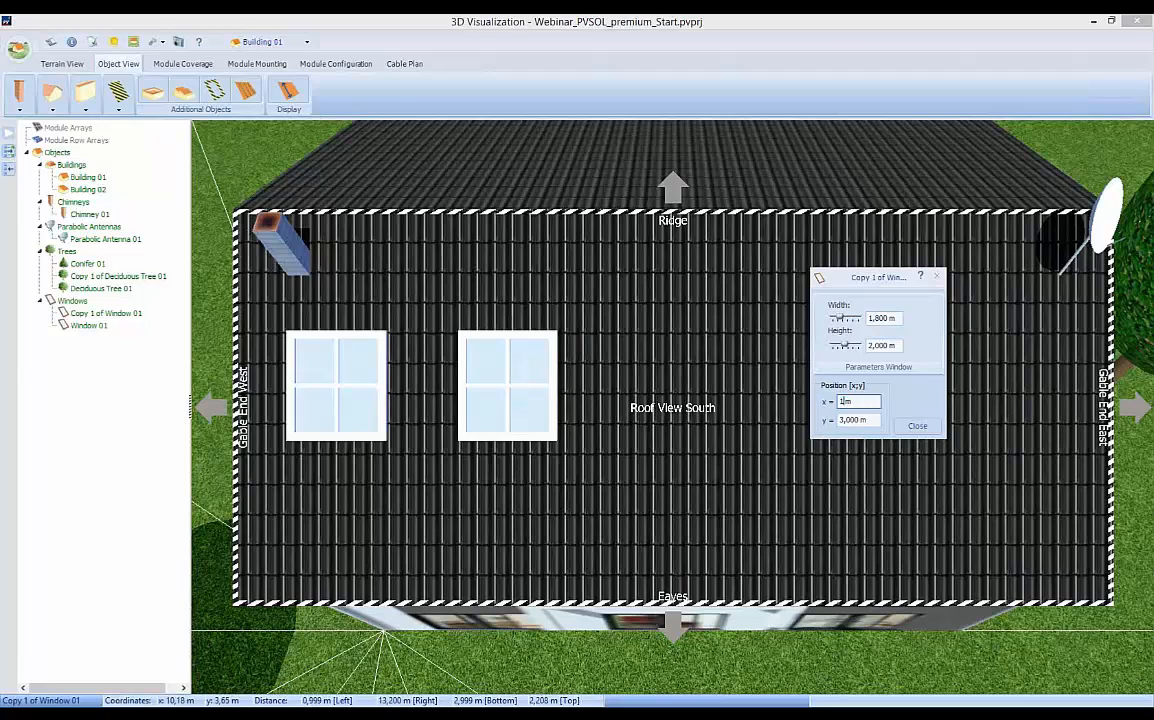
Finish editing the copied roof window and start adding a new reference module for the roof's module coverage.
click(917, 426)
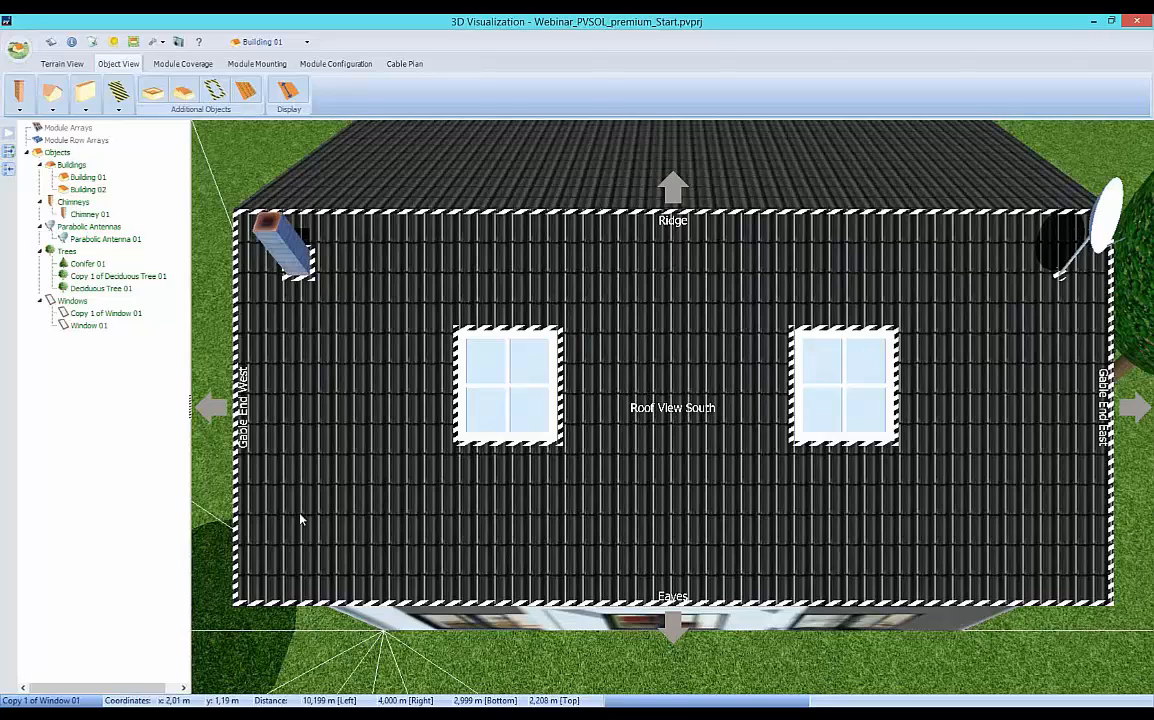
click(166, 63)
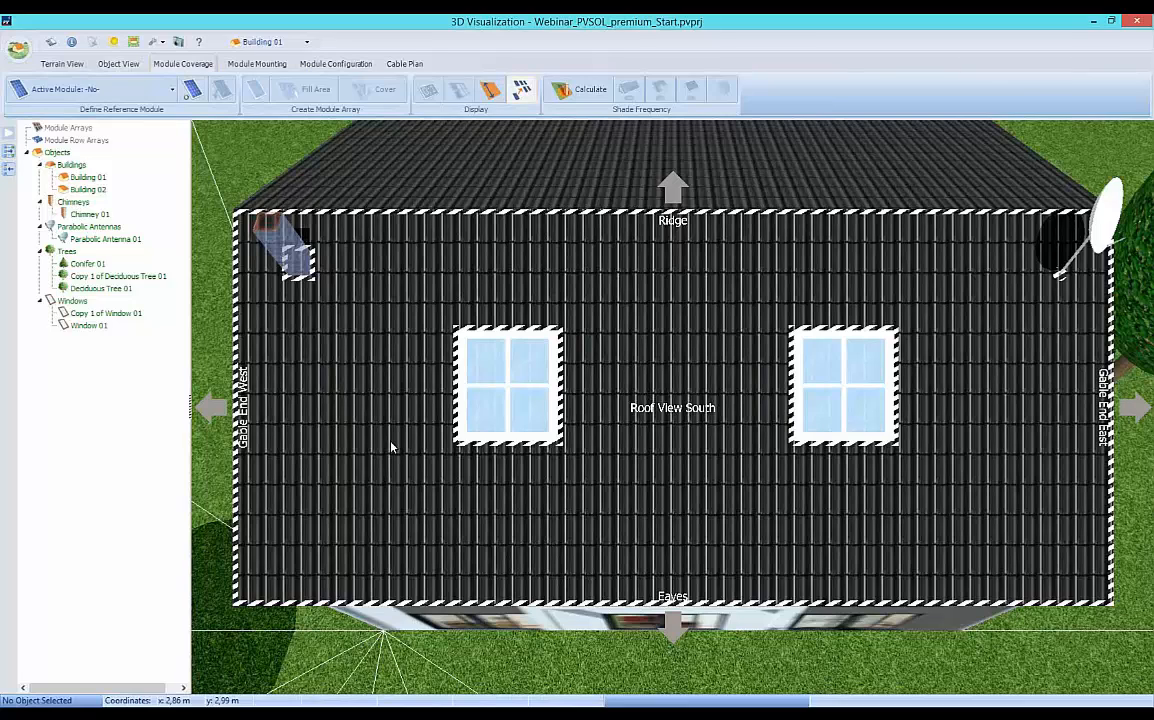
click(172, 93)
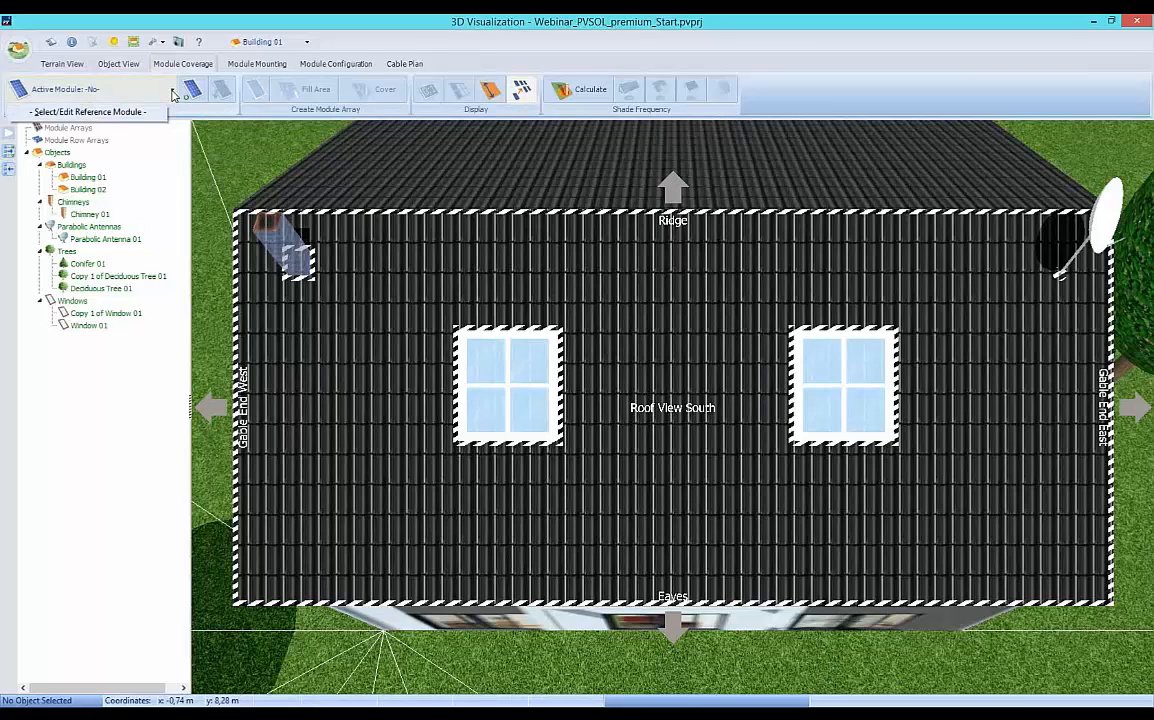
click(82, 114)
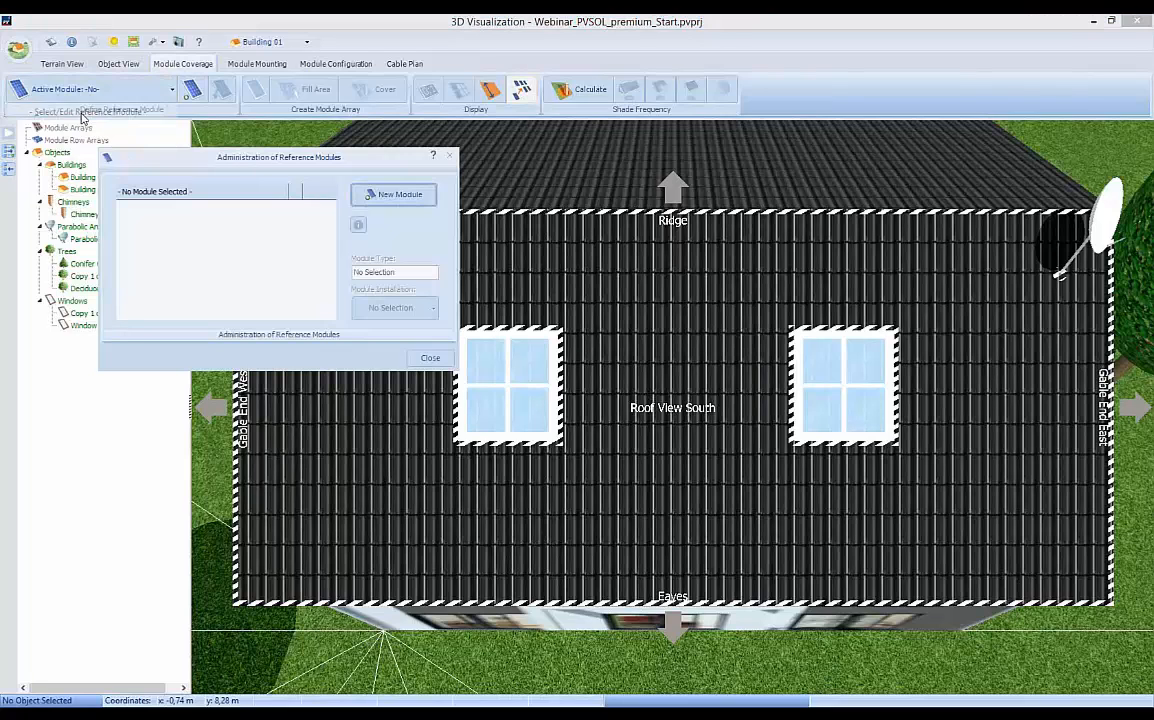
click(396, 196)
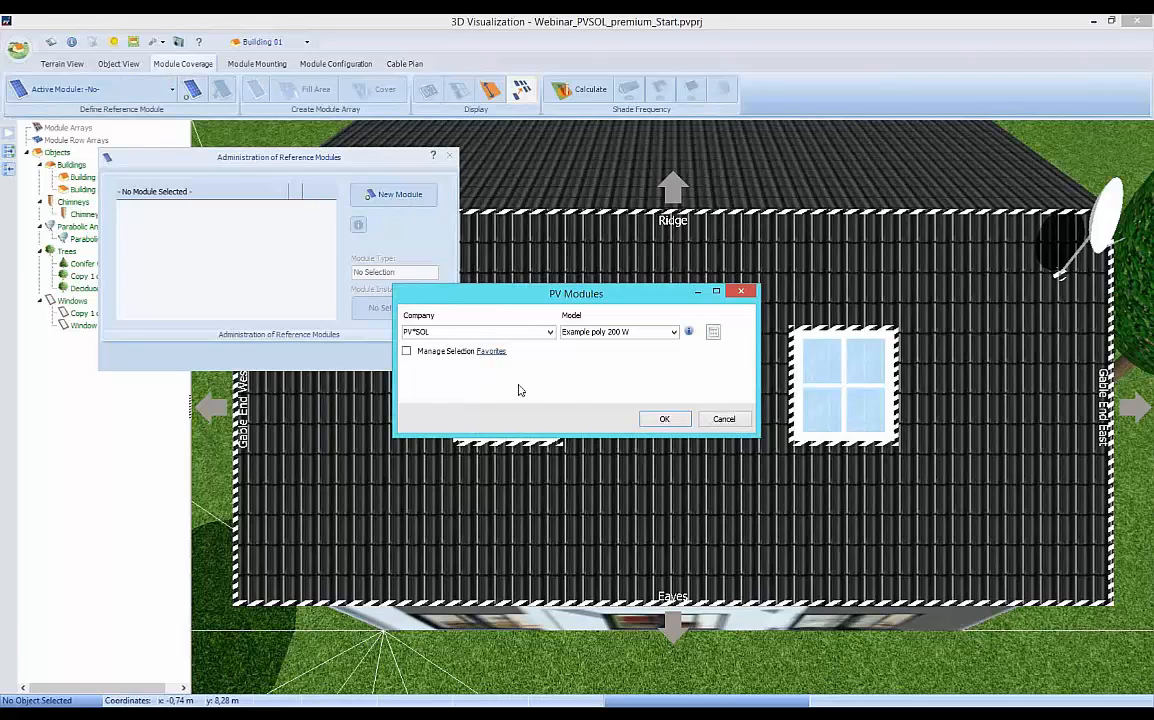
Restrict the module selection to favorites and add the Heckert-Solar NeMo 54 P 230 as the reference module.
click(550, 333)
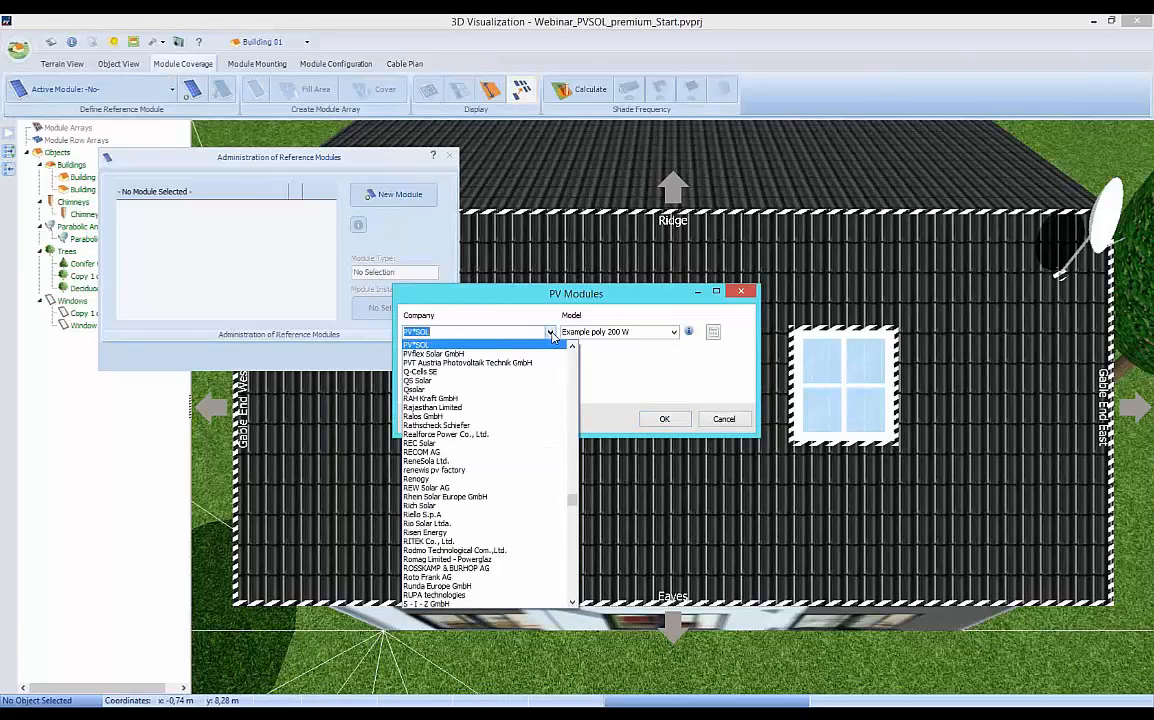
click(551, 334)
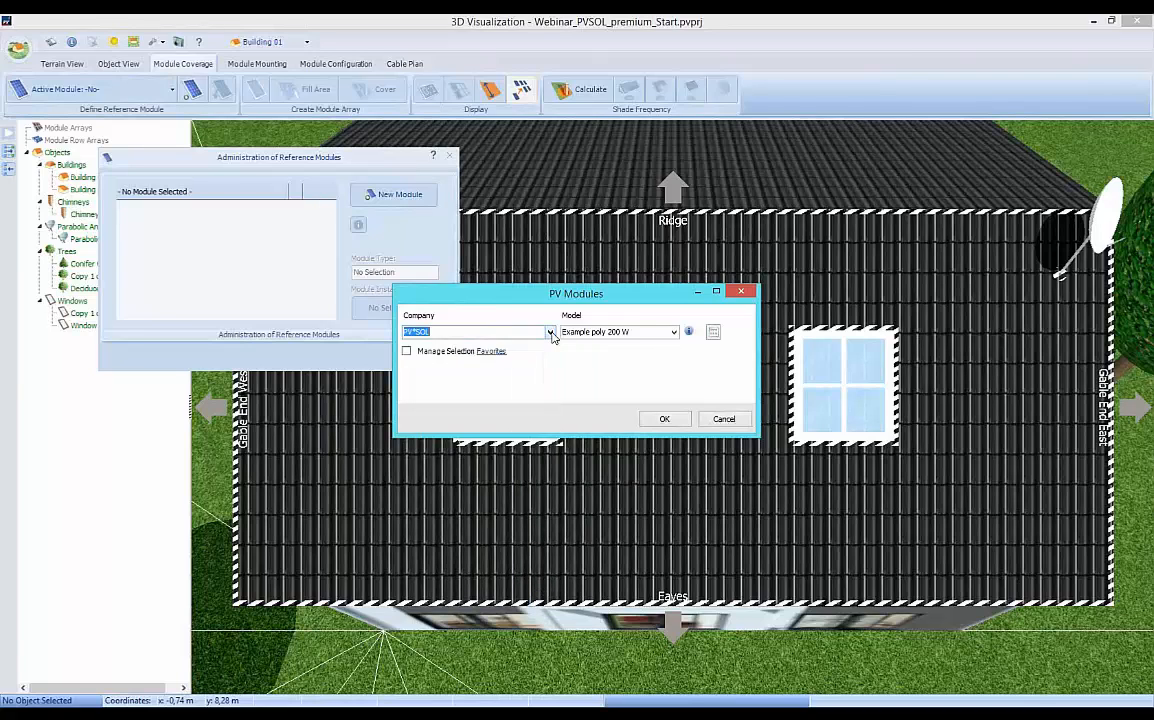
click(406, 352)
click(462, 332)
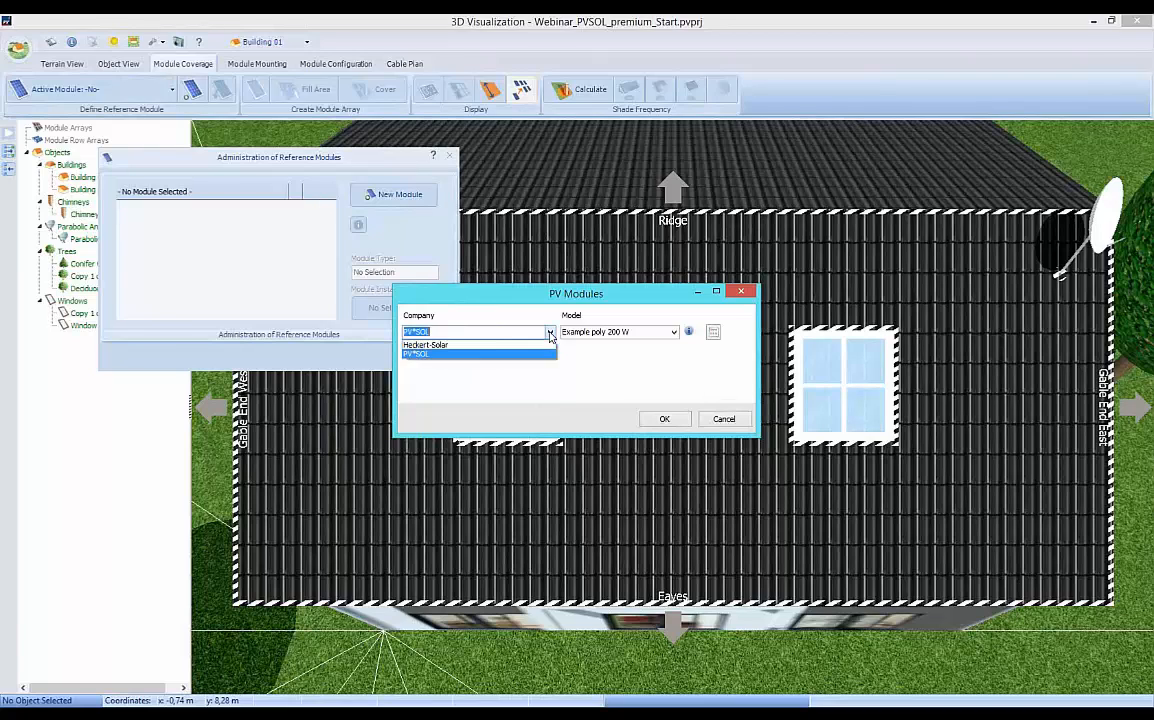
click(429, 346)
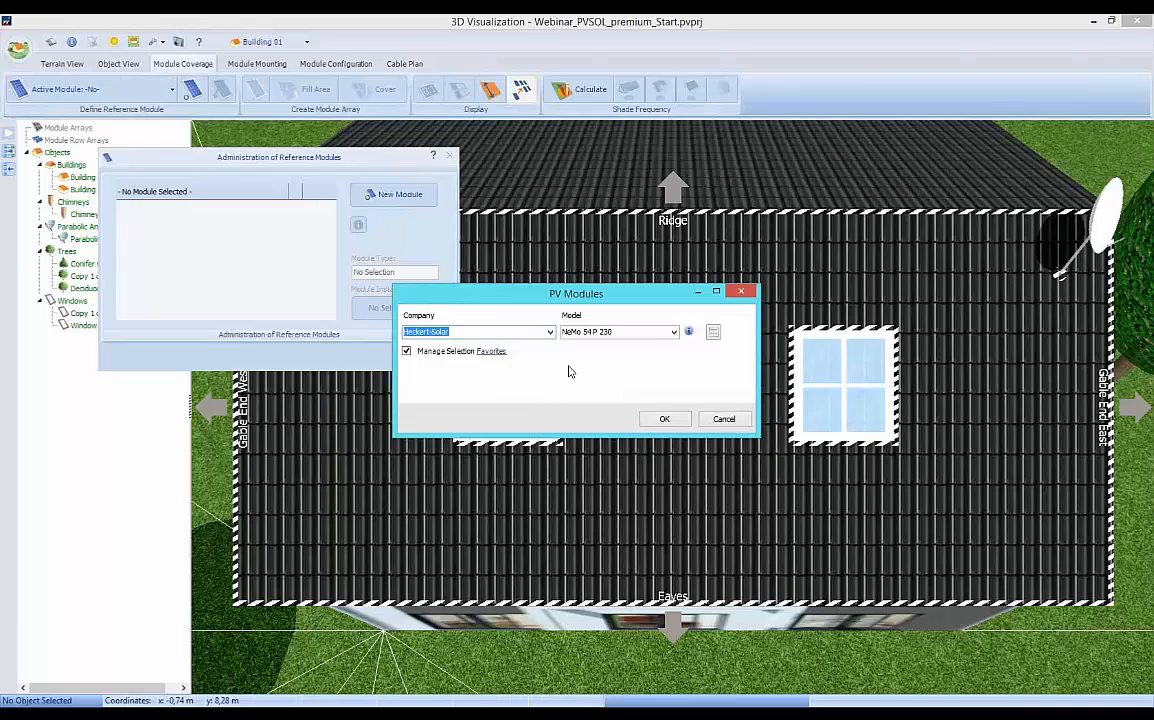
click(713, 334)
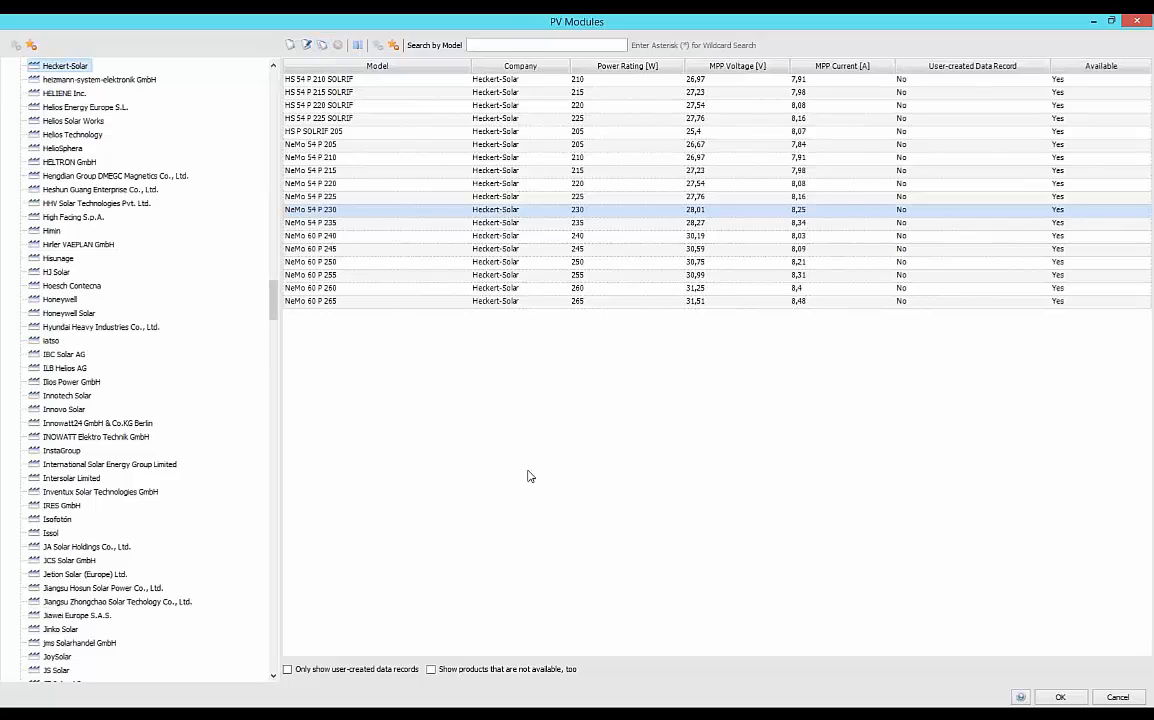
click(1063, 698)
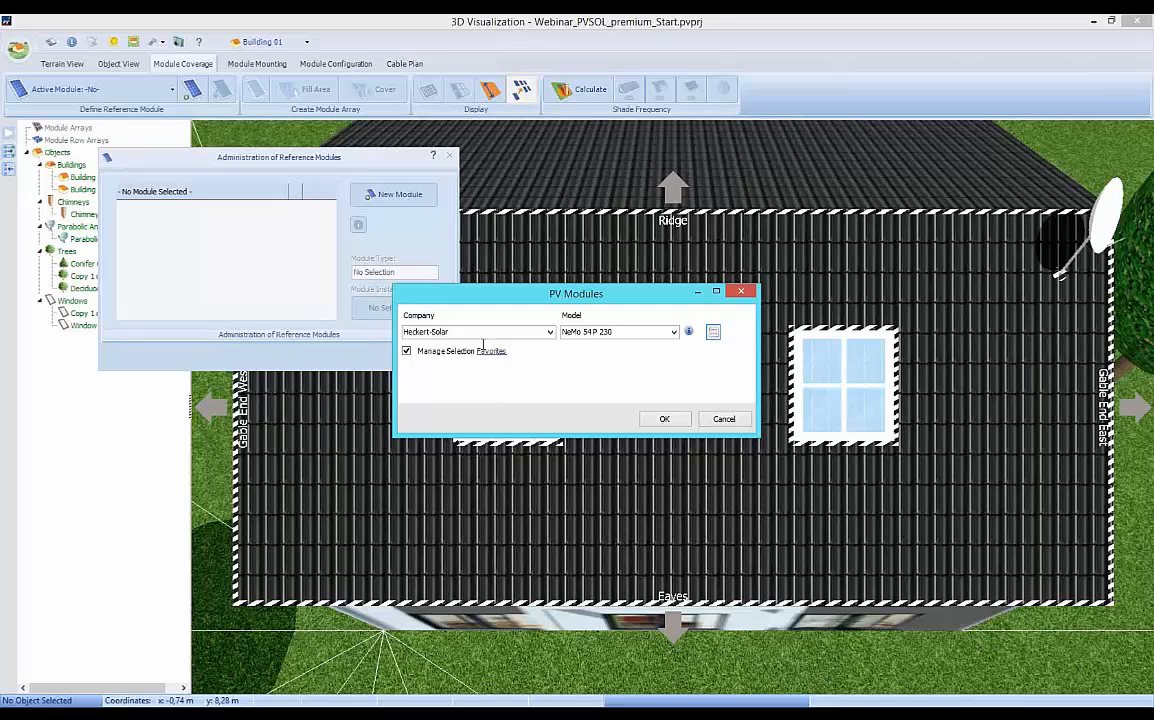
click(665, 419)
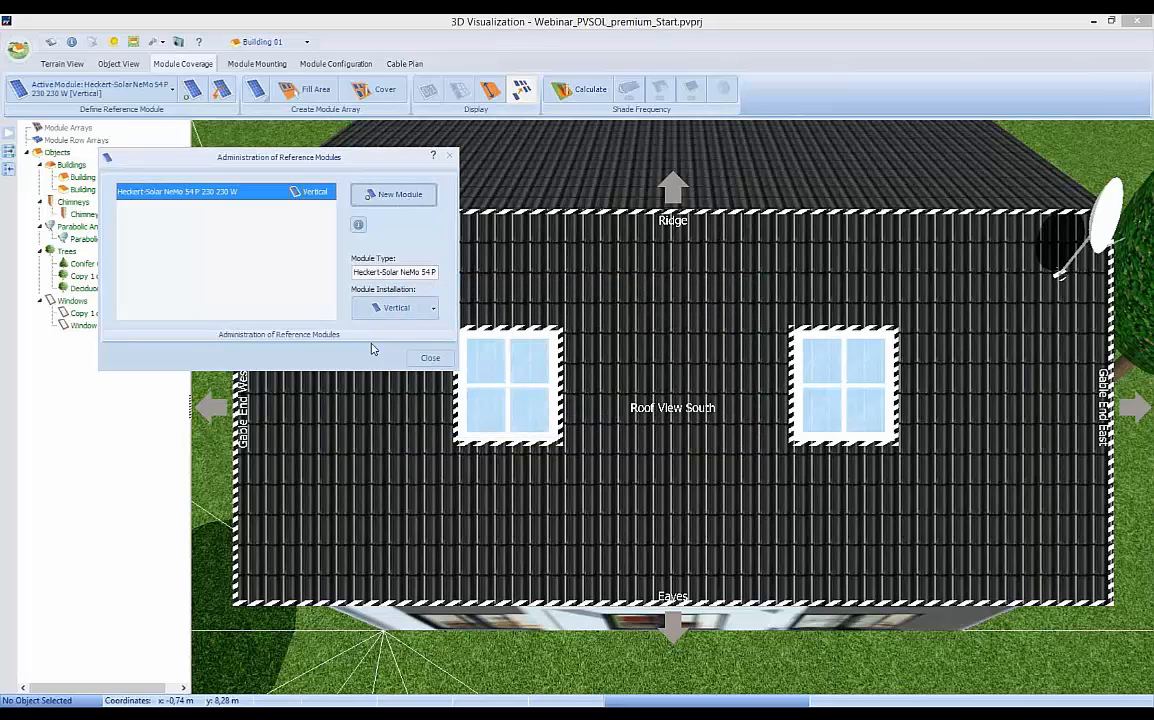
Set the reference module's installation to vertical and finish the reference module administration.
click(433, 309)
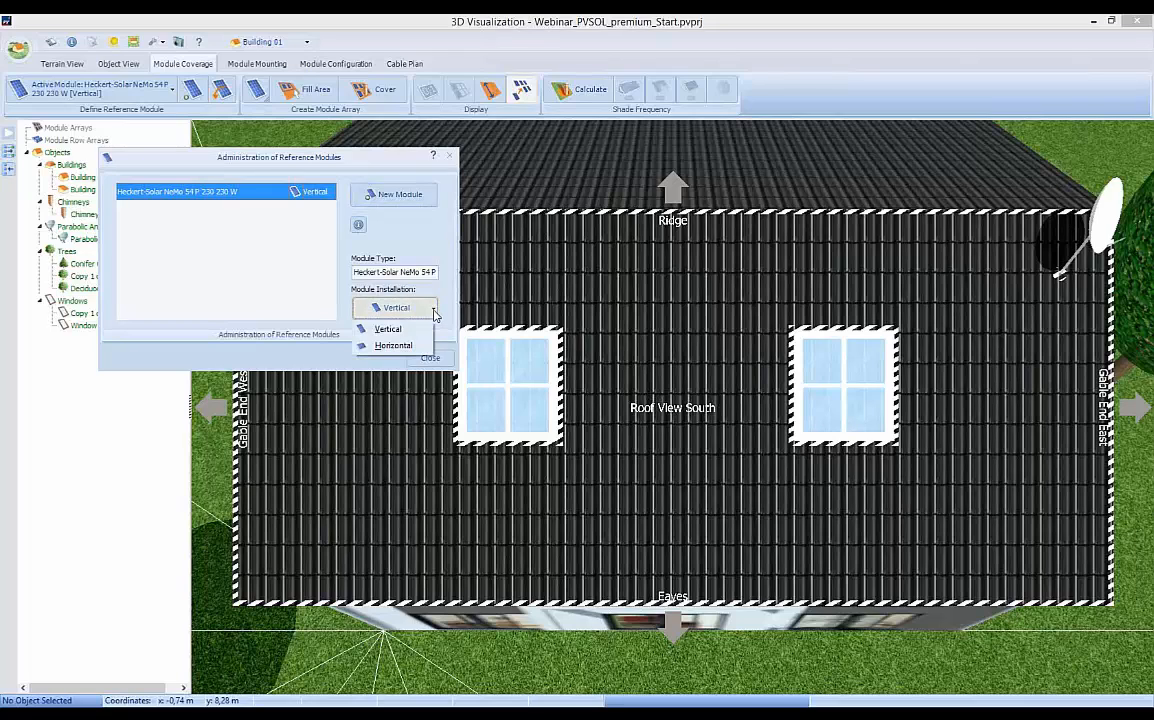
click(400, 331)
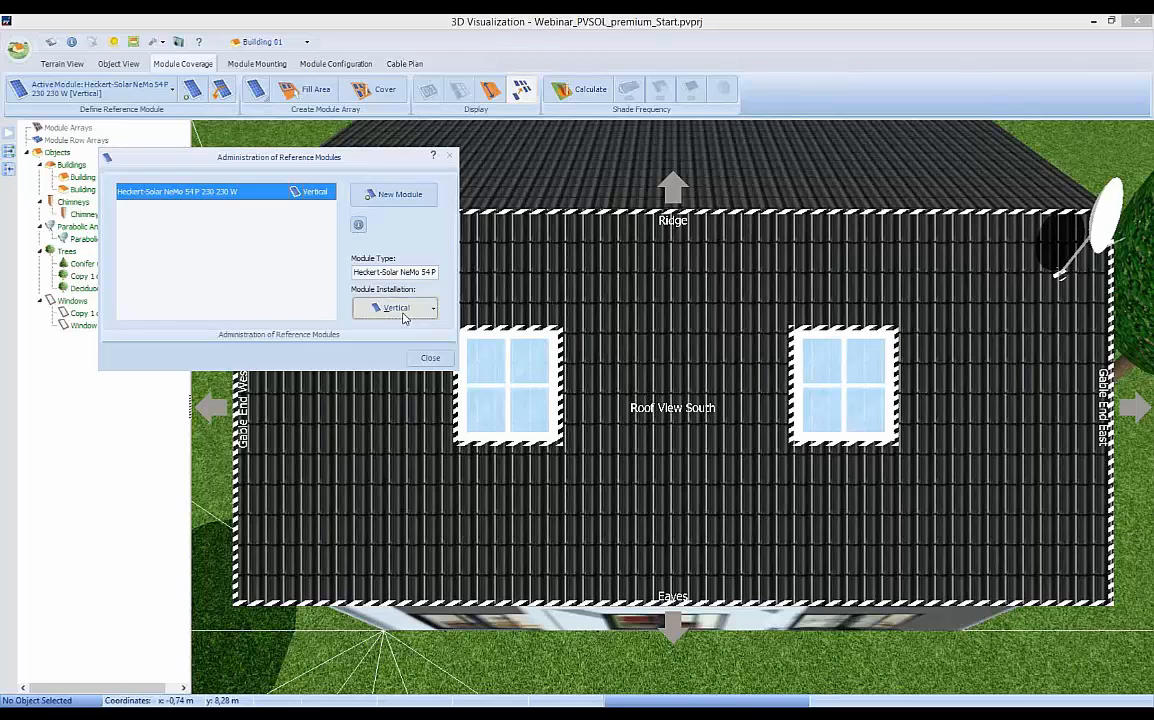
click(430, 358)
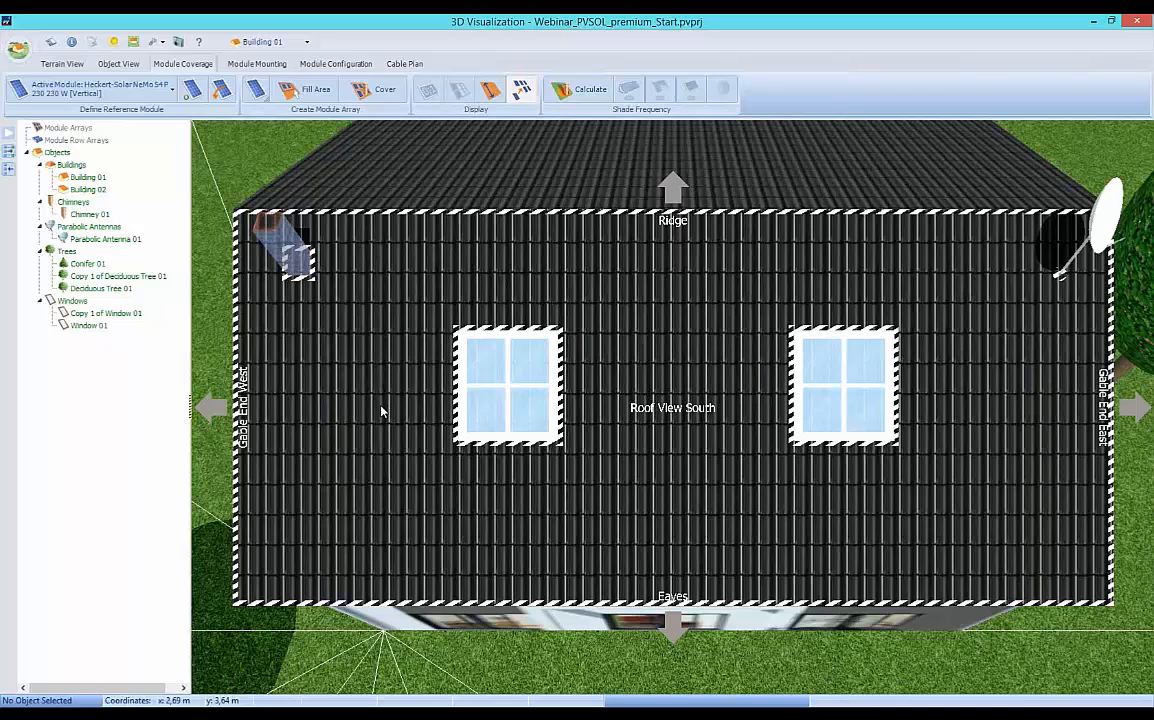
Try to place a single module and to fill a drawn area with flush-mounted modules on the south roof's west part.
click(256, 91)
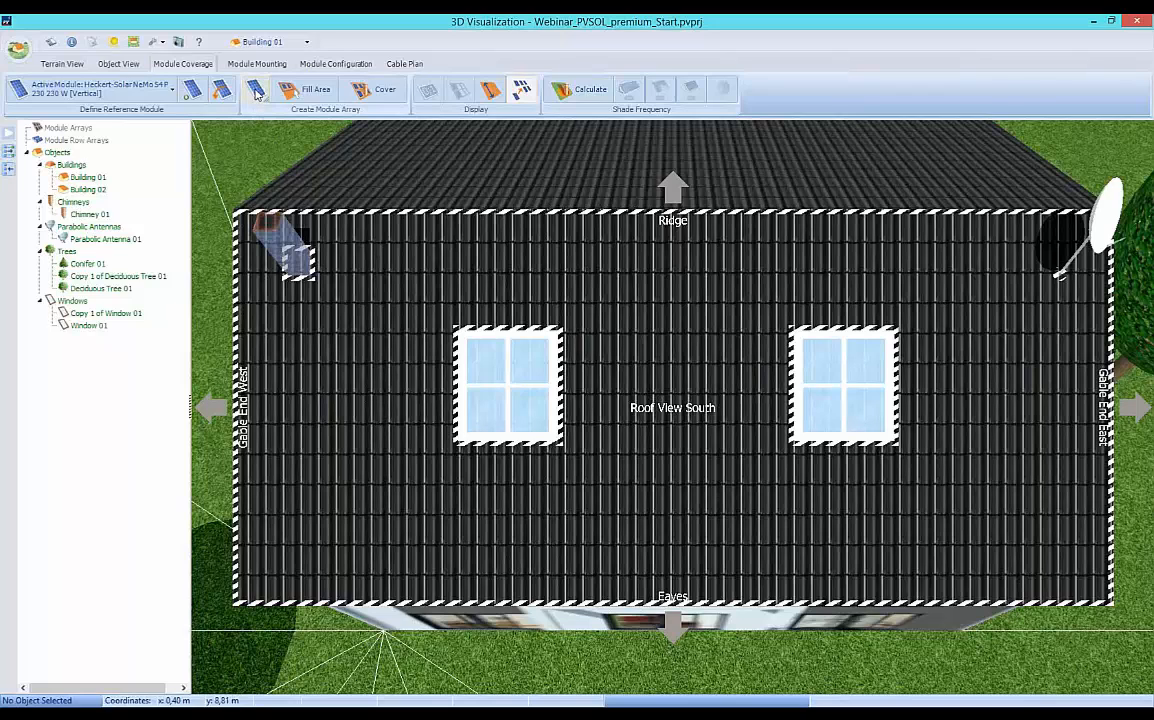
click(339, 293)
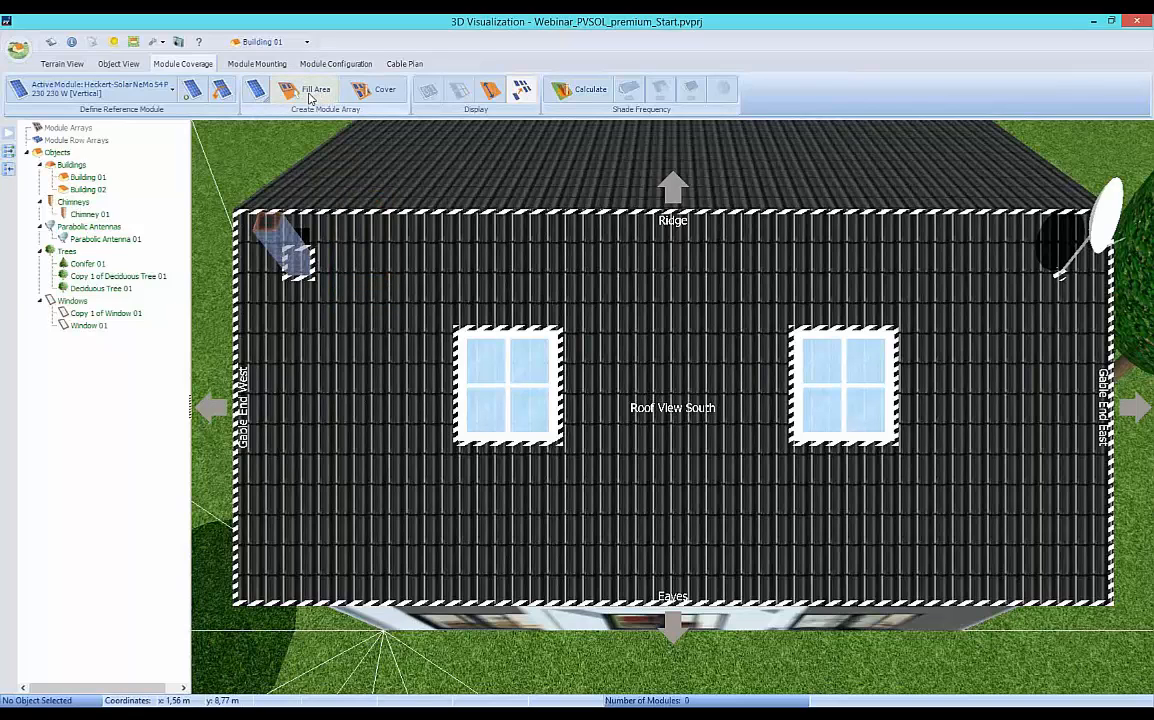
click(311, 92)
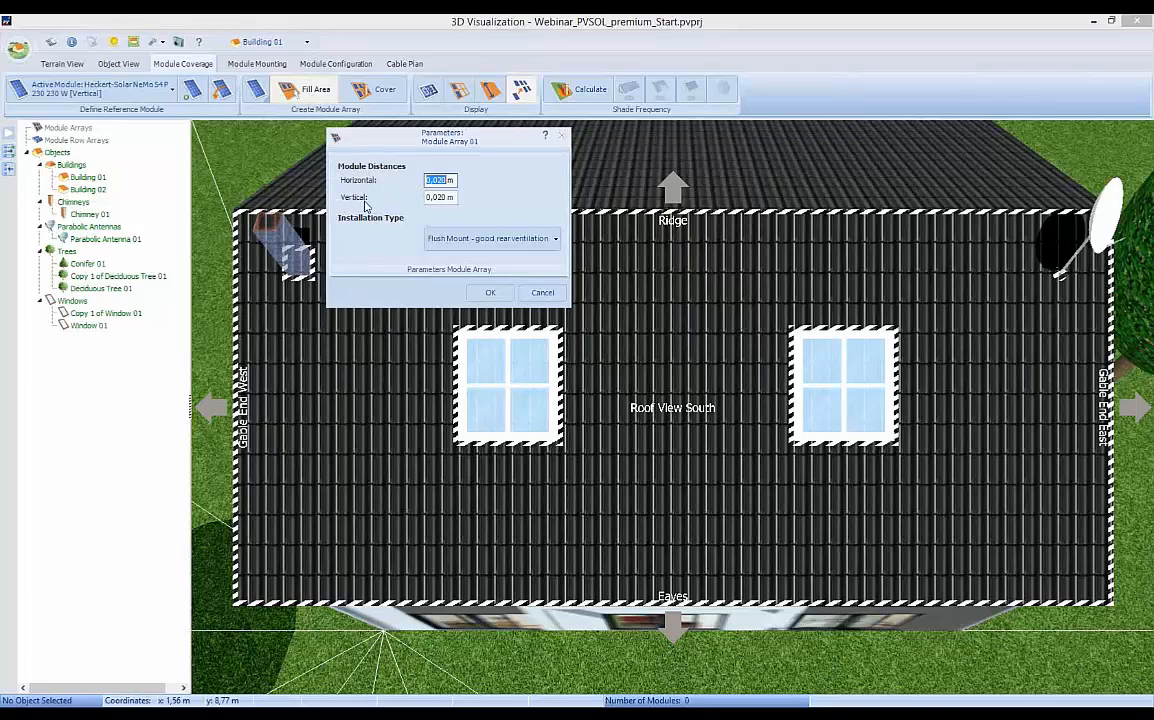
click(490, 292)
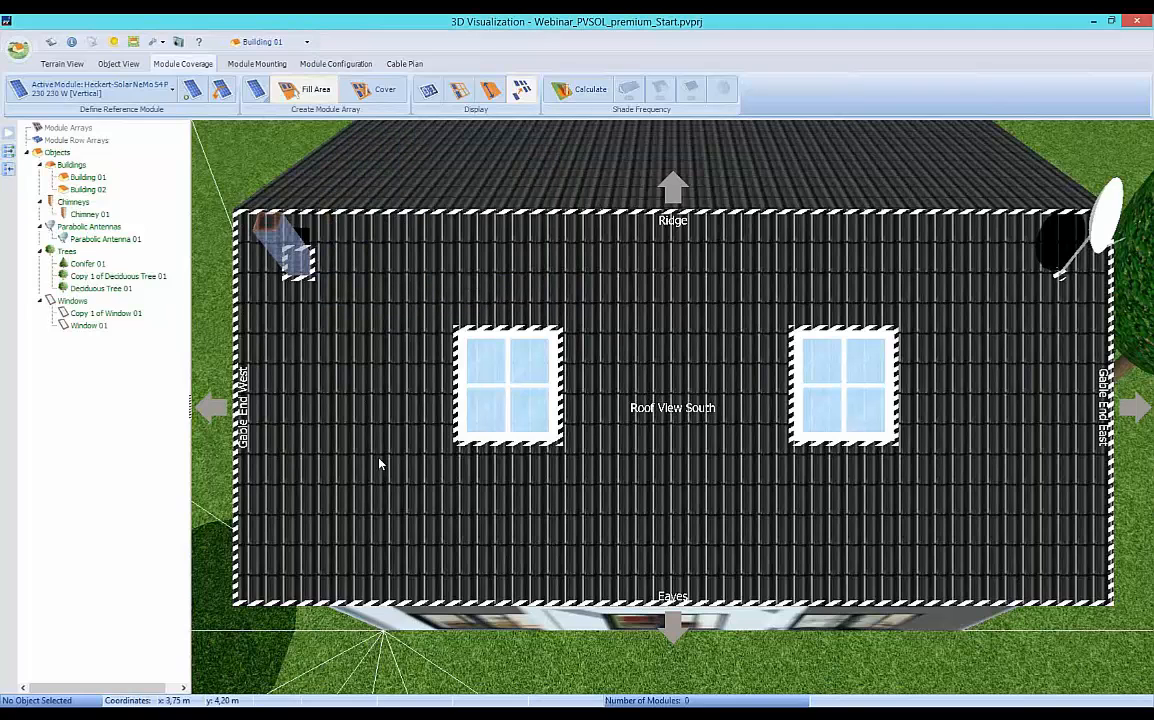
drag(317, 457, 364, 520)
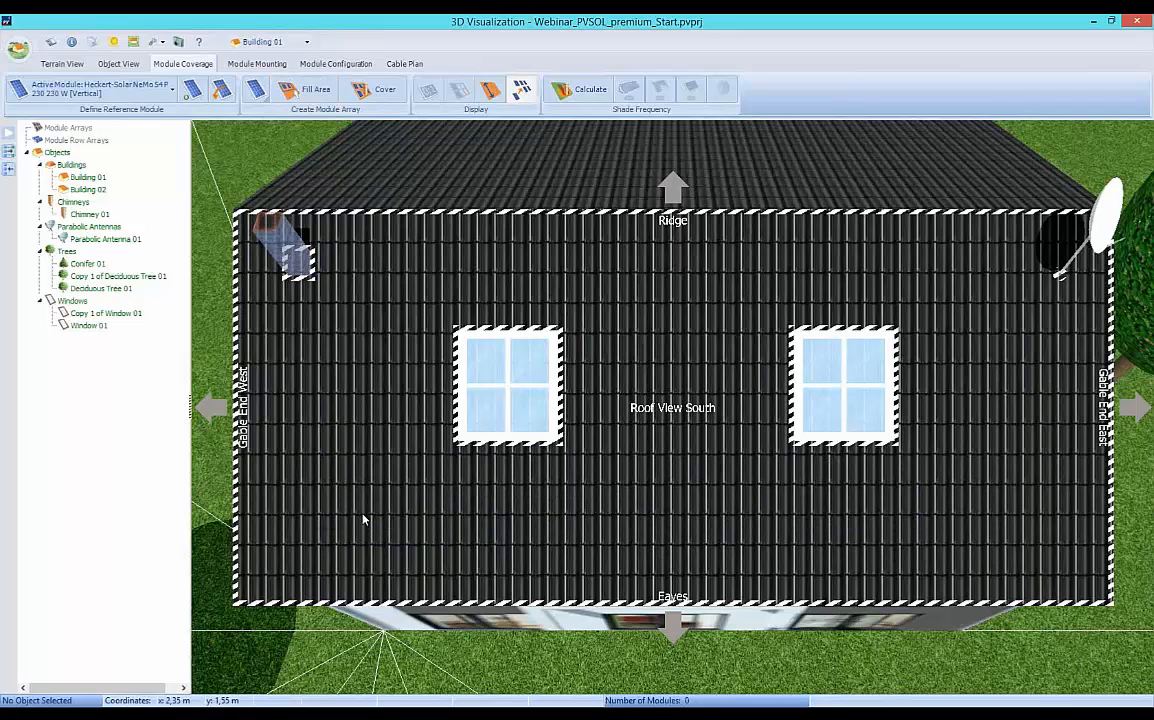
Cover the south roof with flush-mounted modules spaced 0.02 m apart and position the array at x = 0.5 m, y = 1 m.
click(381, 94)
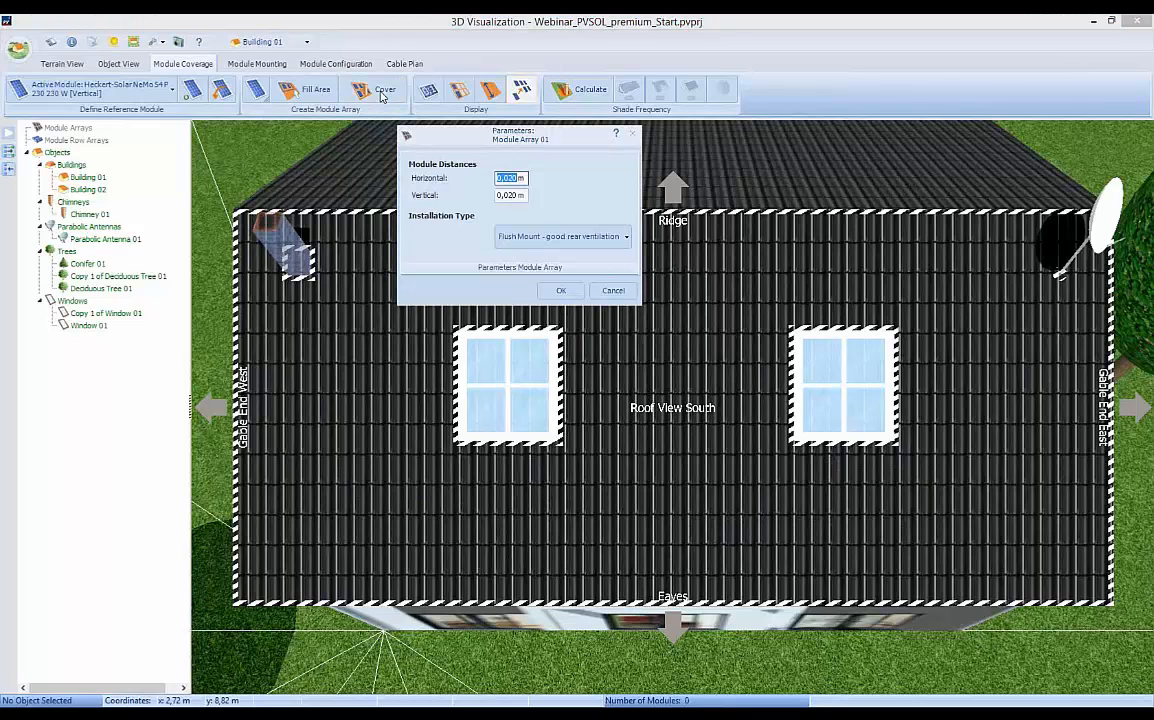
click(555, 290)
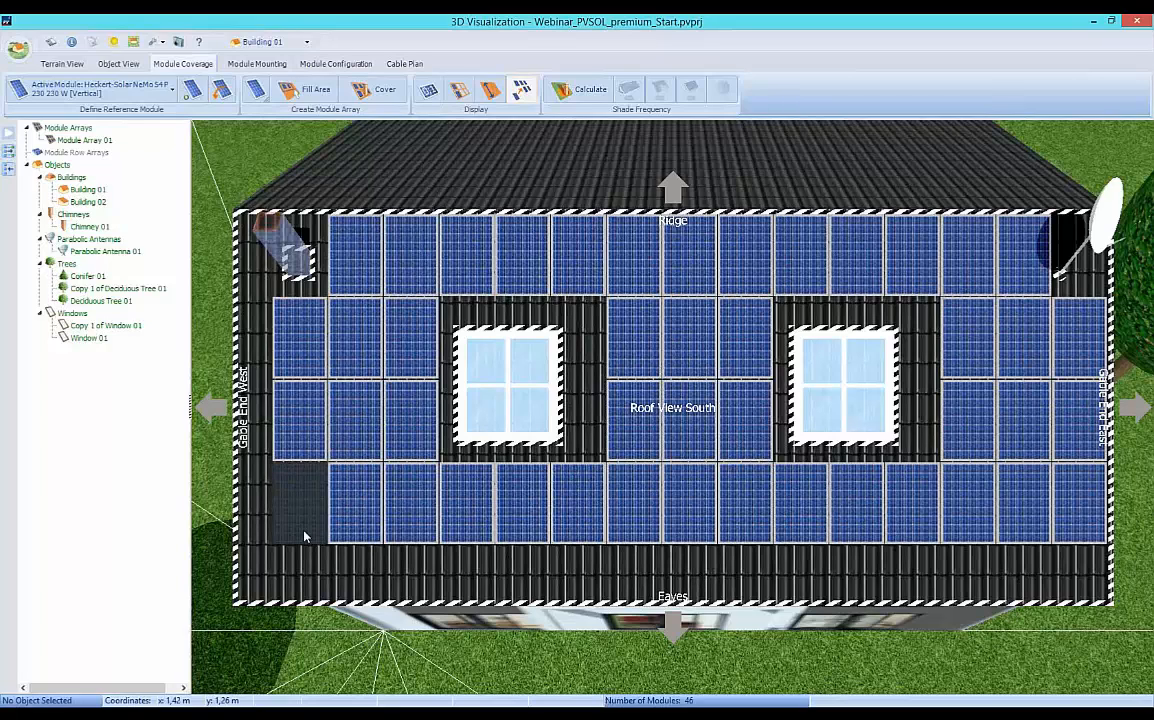
double_click(301, 512)
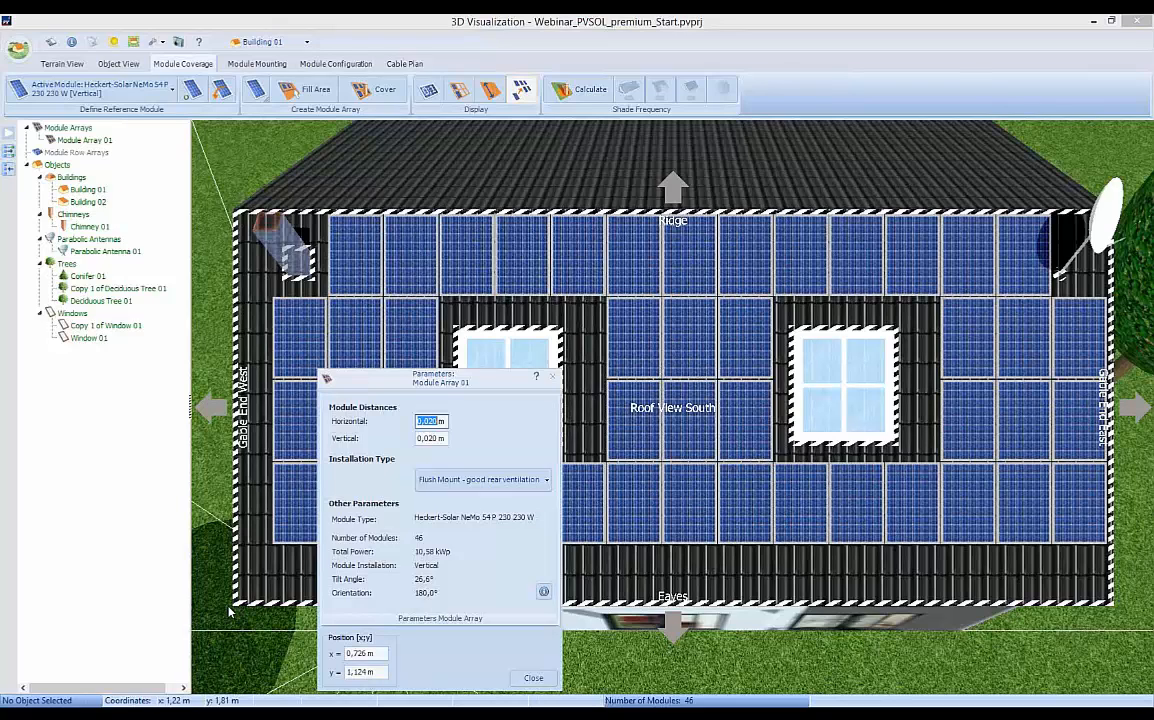
click(357, 653)
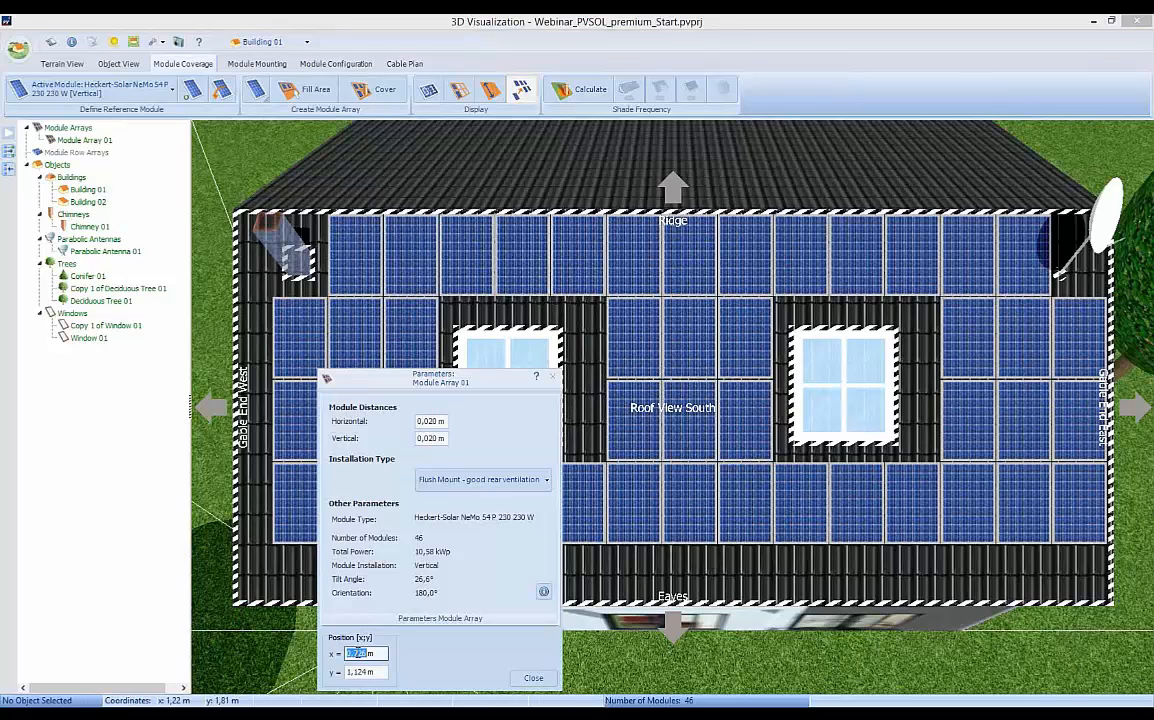
text(0,5)
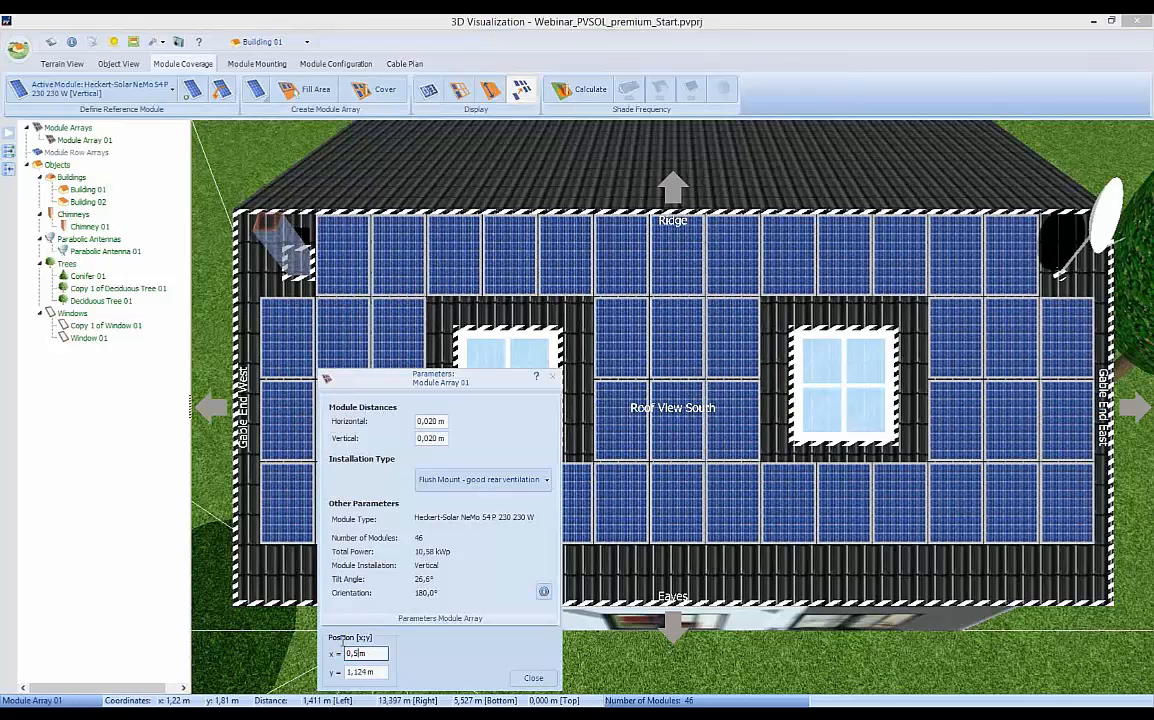
key(Tab)
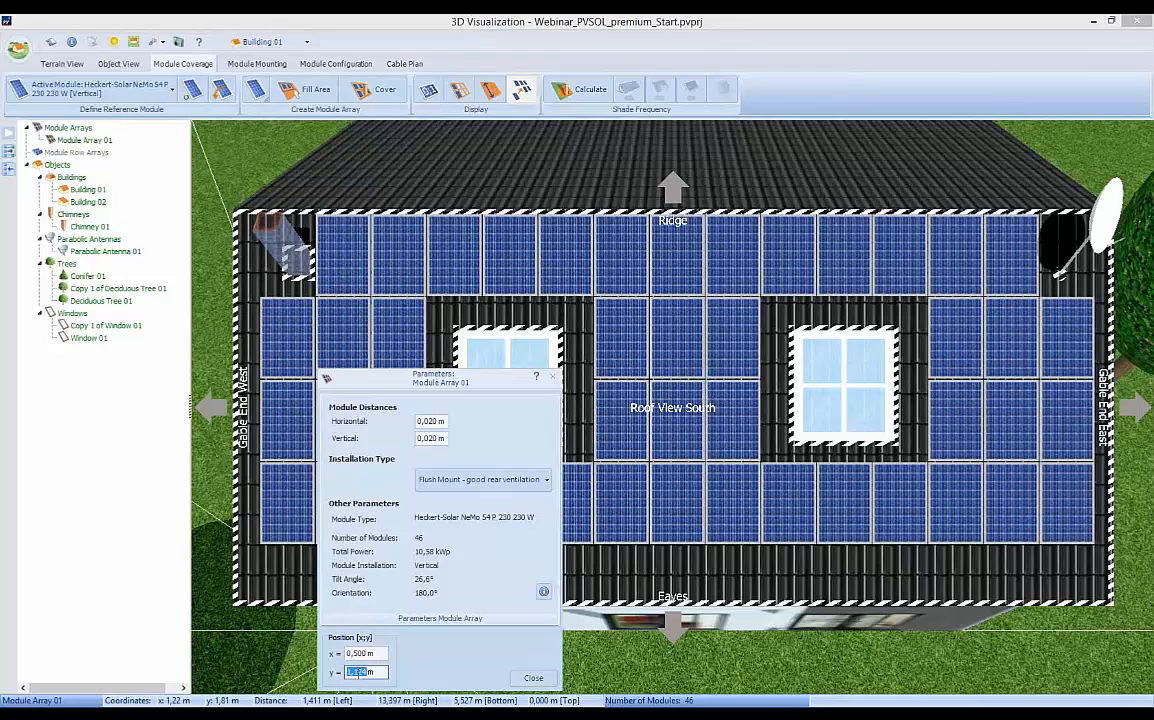
text(1)
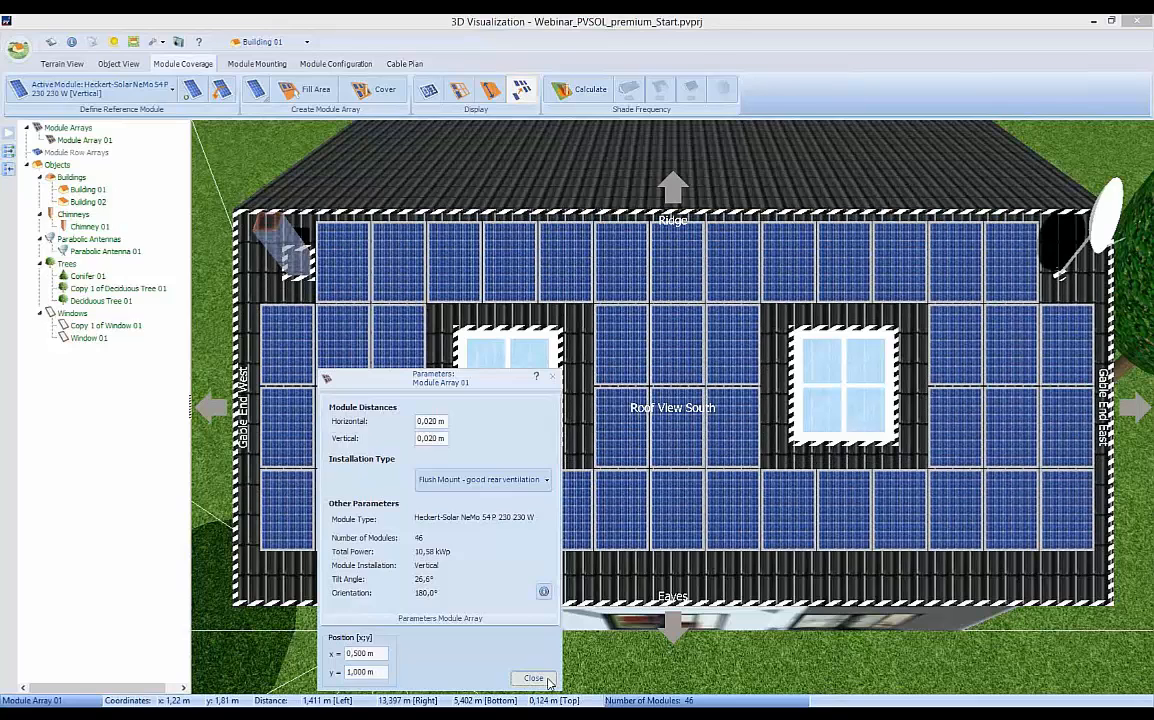
key(Return)
click(765, 520)
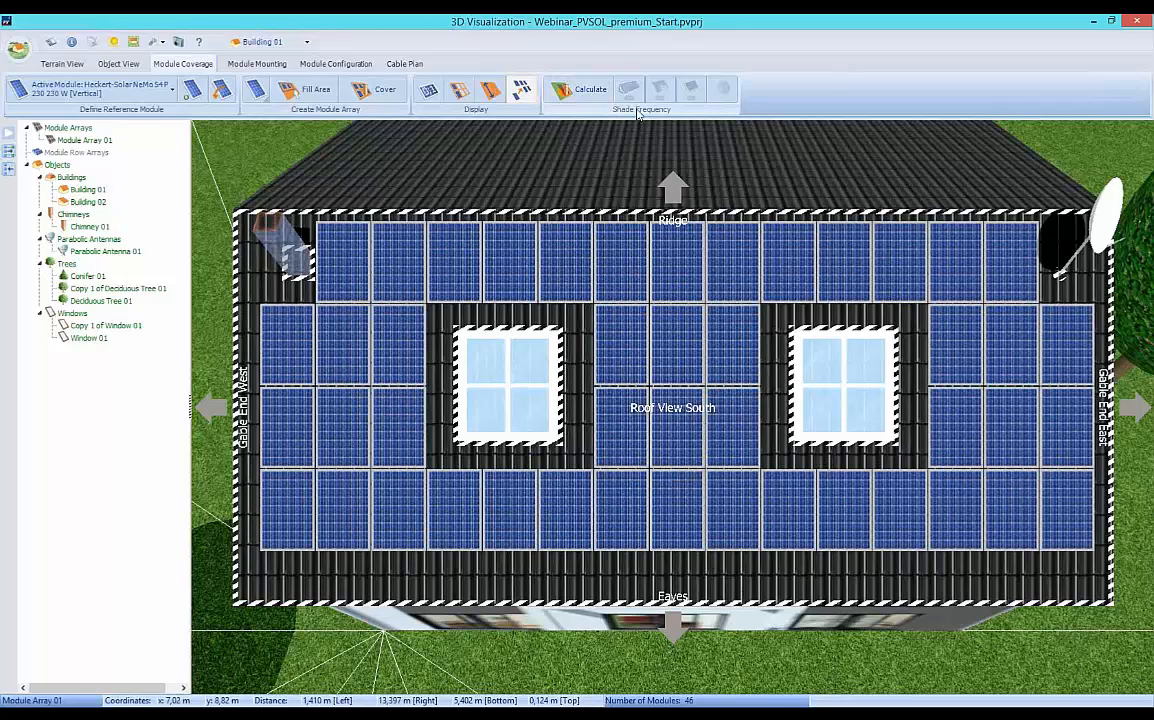
Calculate the roof's shade frequency and remove the heavily shaded module next to the chimney.
click(591, 91)
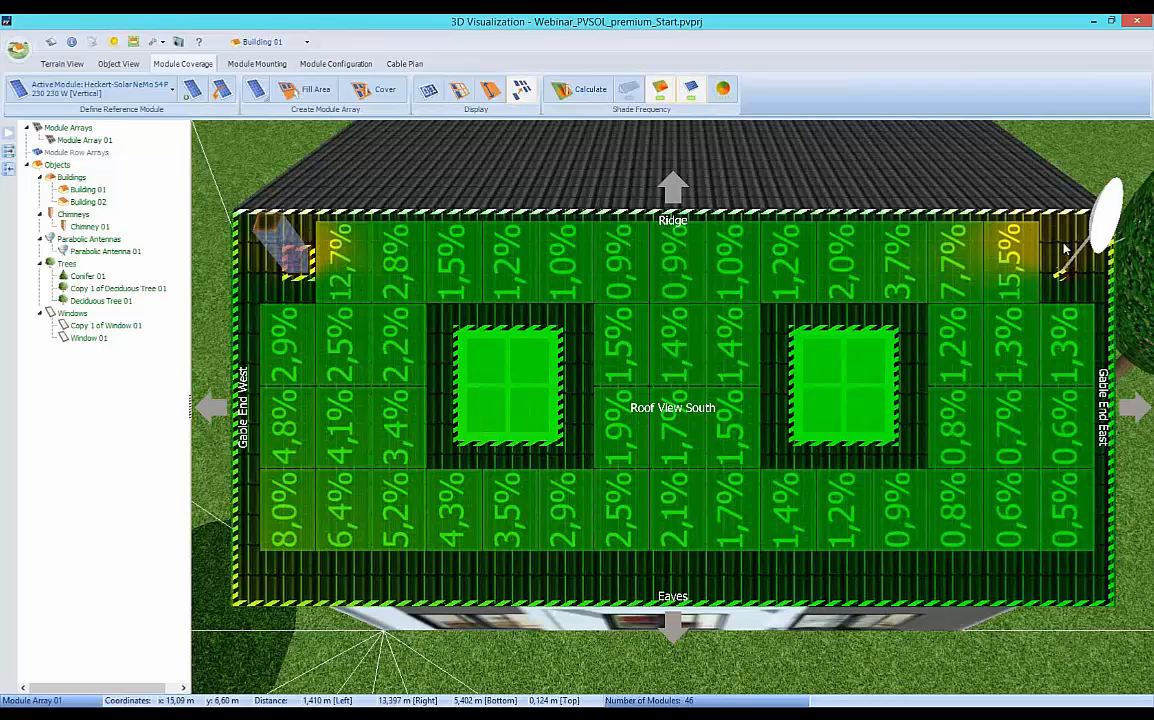
click(342, 283)
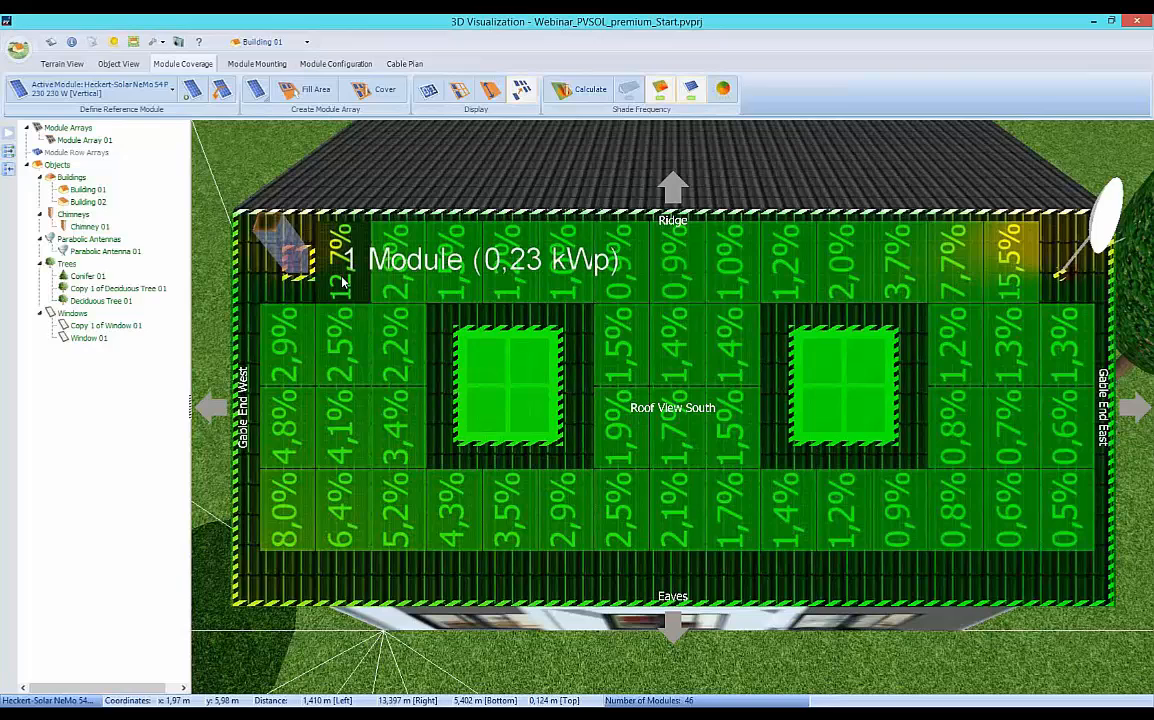
right_click(343, 283)
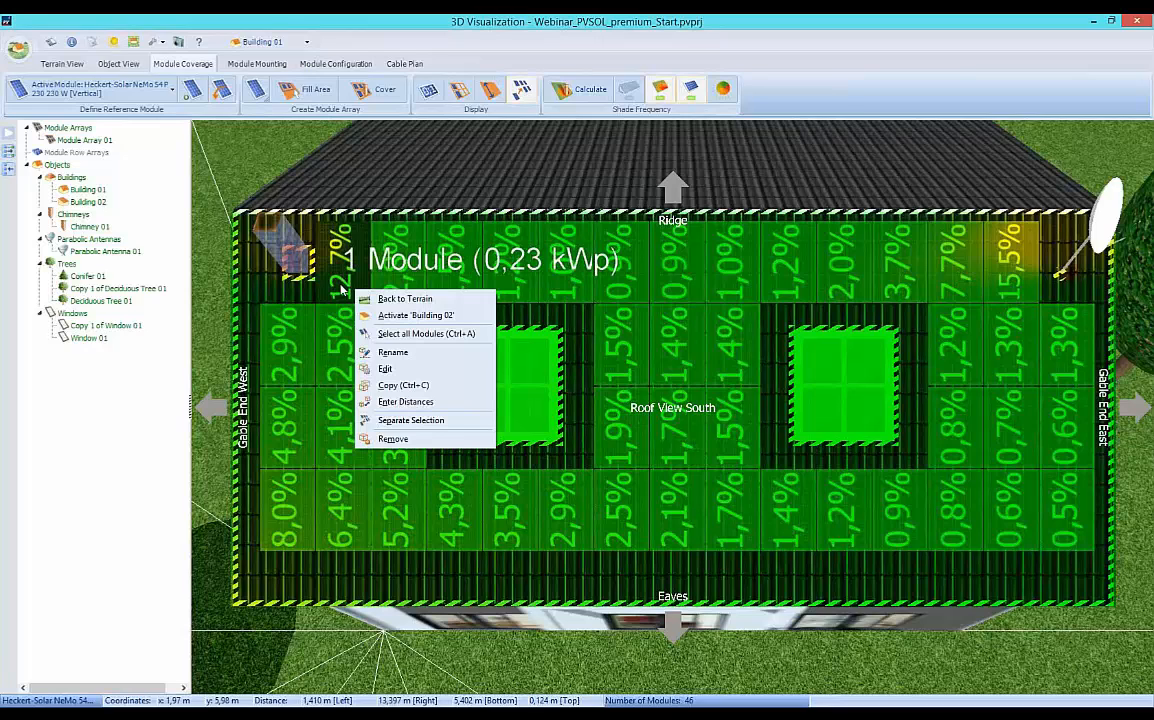
click(396, 441)
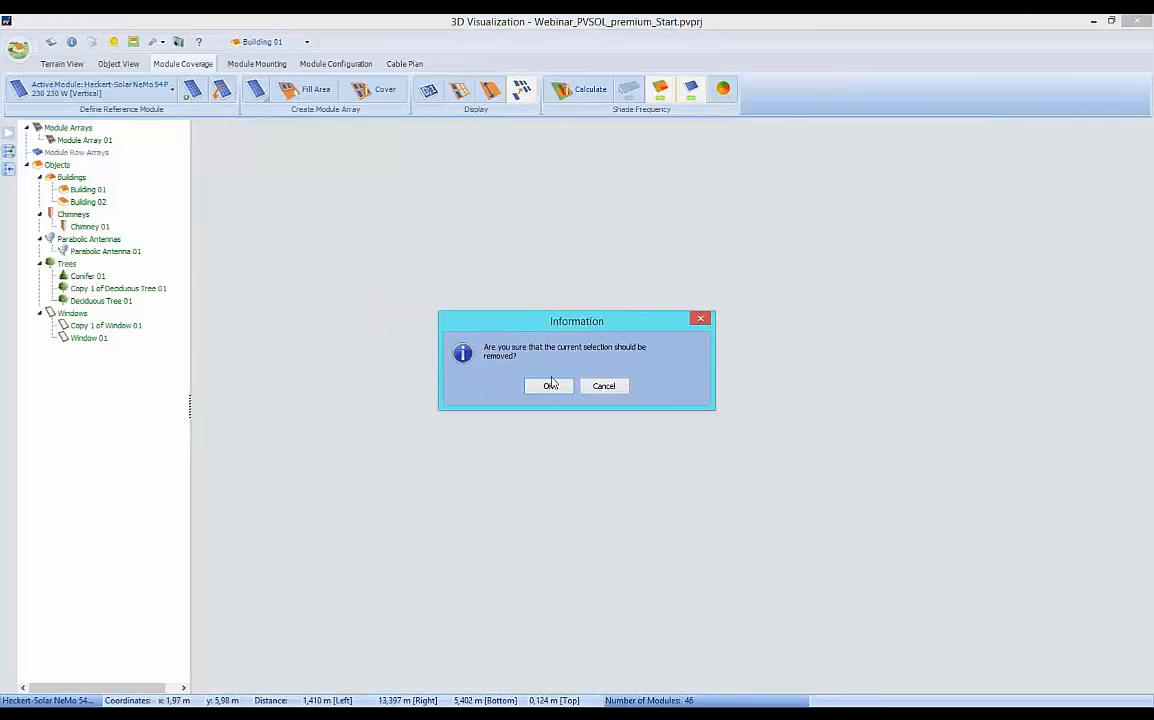
click(546, 385)
Remove the heavily shaded ridge-row module next to the parabolic antenna.
drag(987, 291, 975, 430)
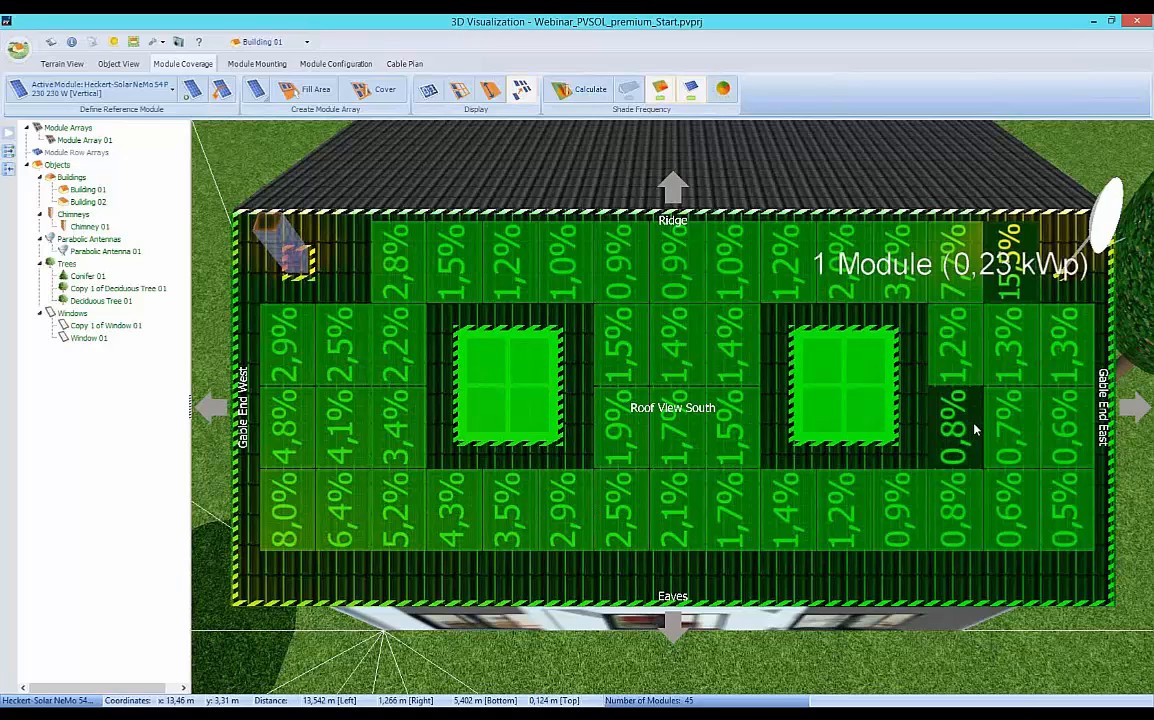
drag(975, 430, 1025, 298)
key(Delete)
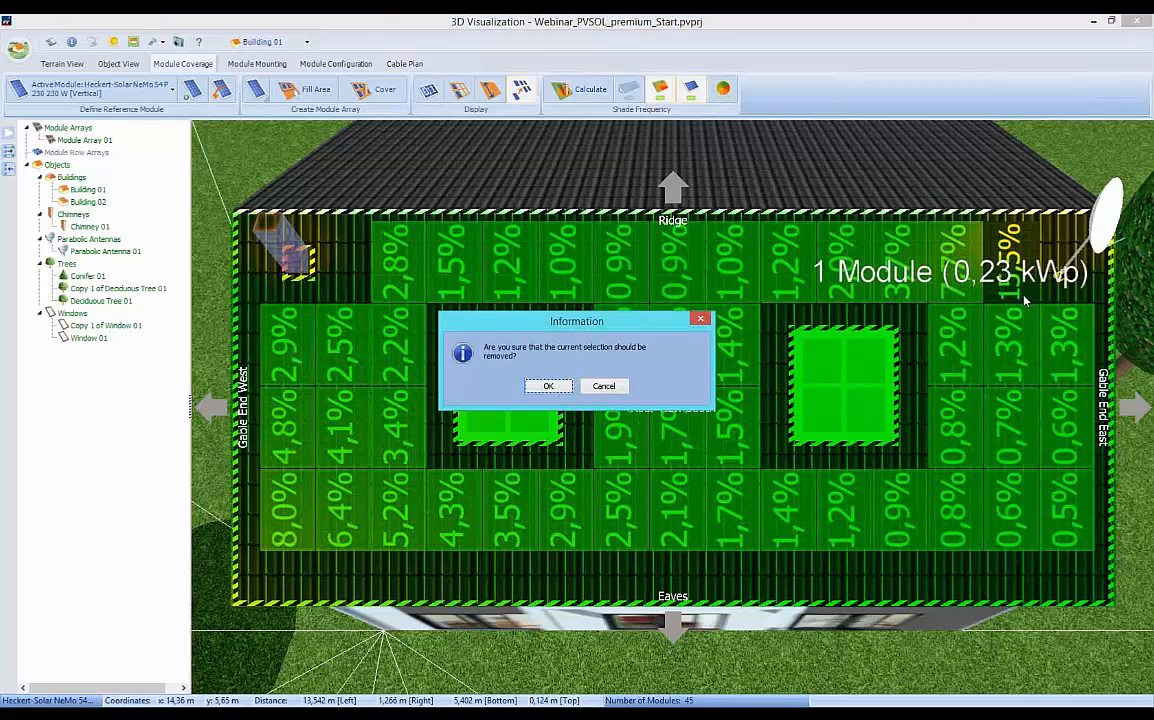
click(548, 386)
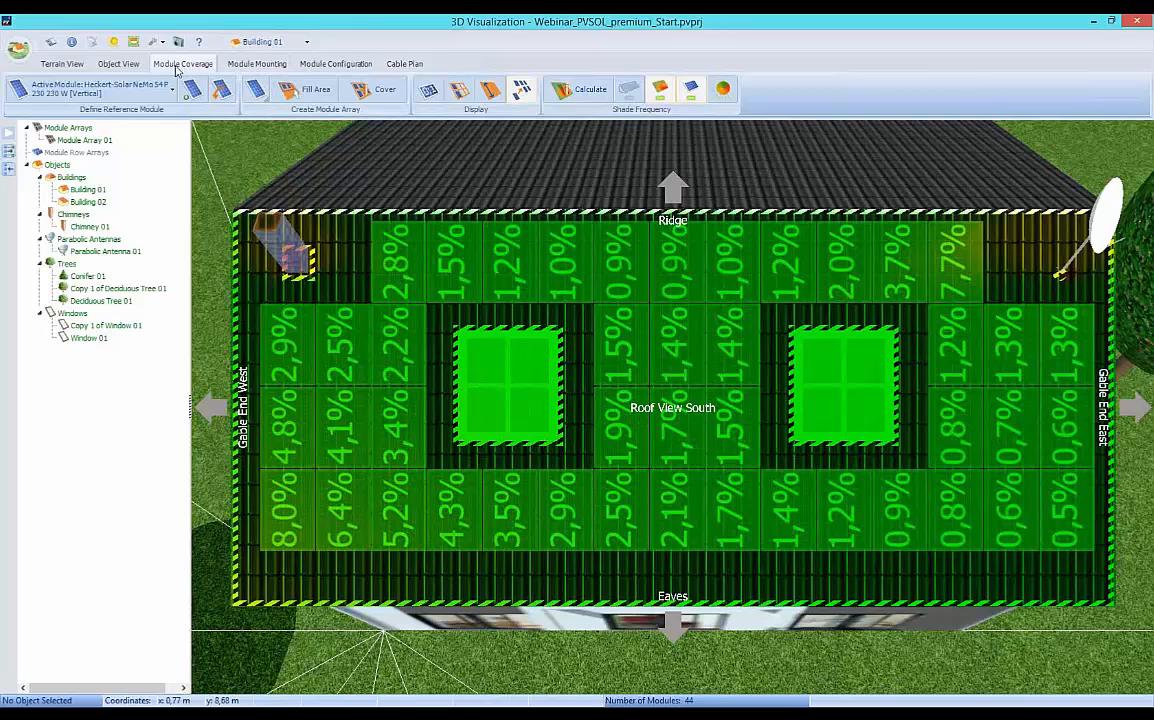
Switch to mounted modules on Building 02 and create a new assembly system.
click(258, 64)
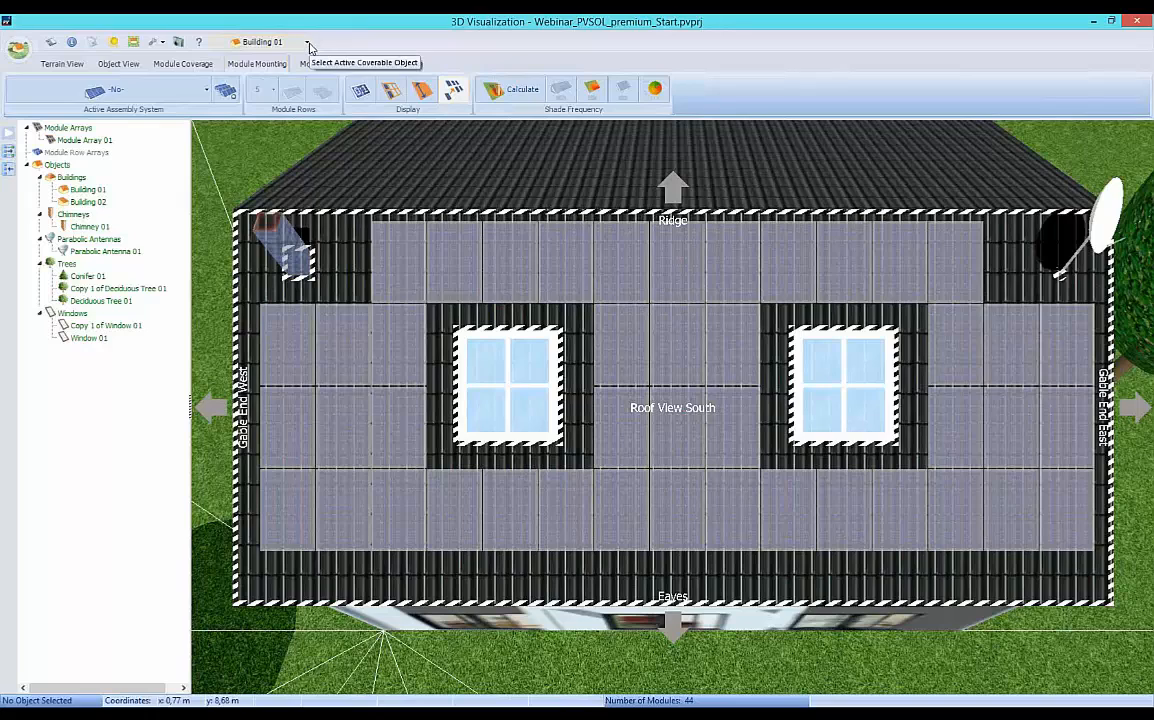
click(307, 43)
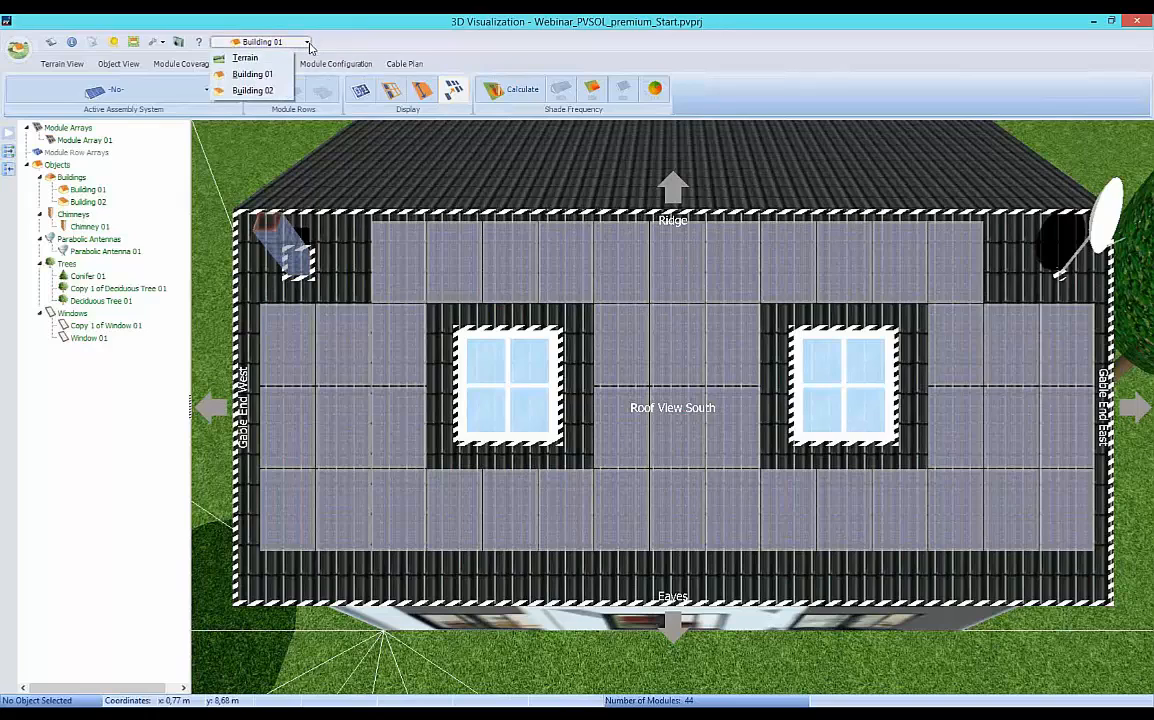
click(252, 91)
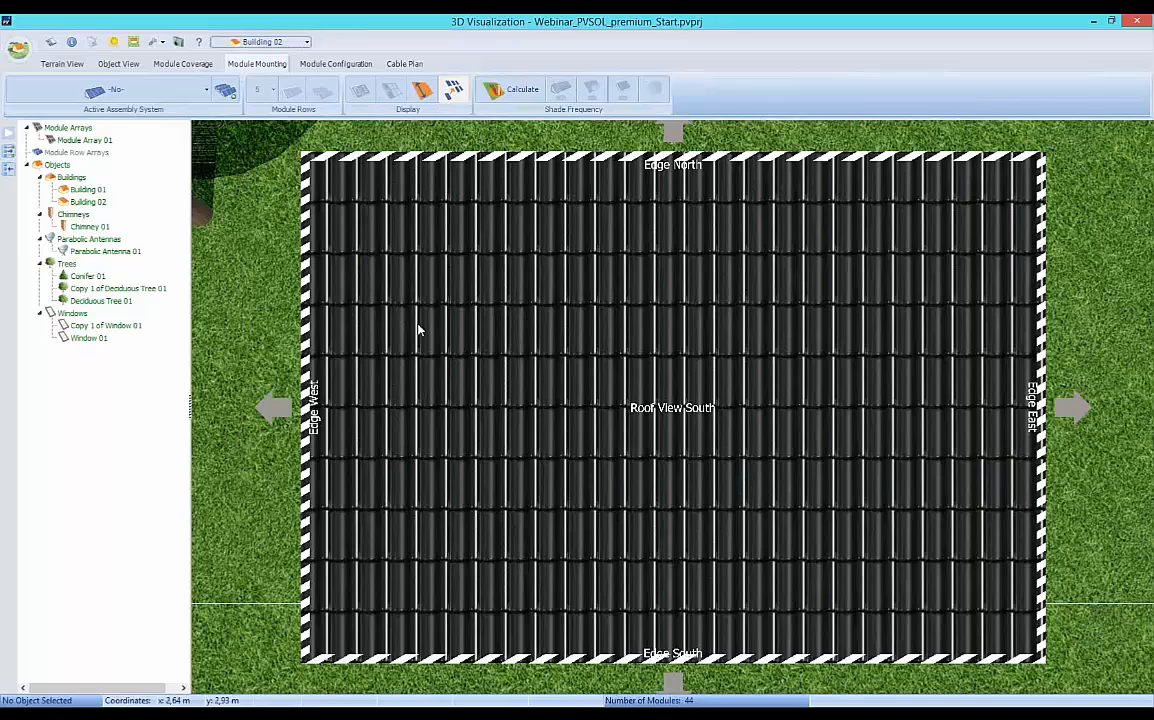
click(203, 91)
click(82, 113)
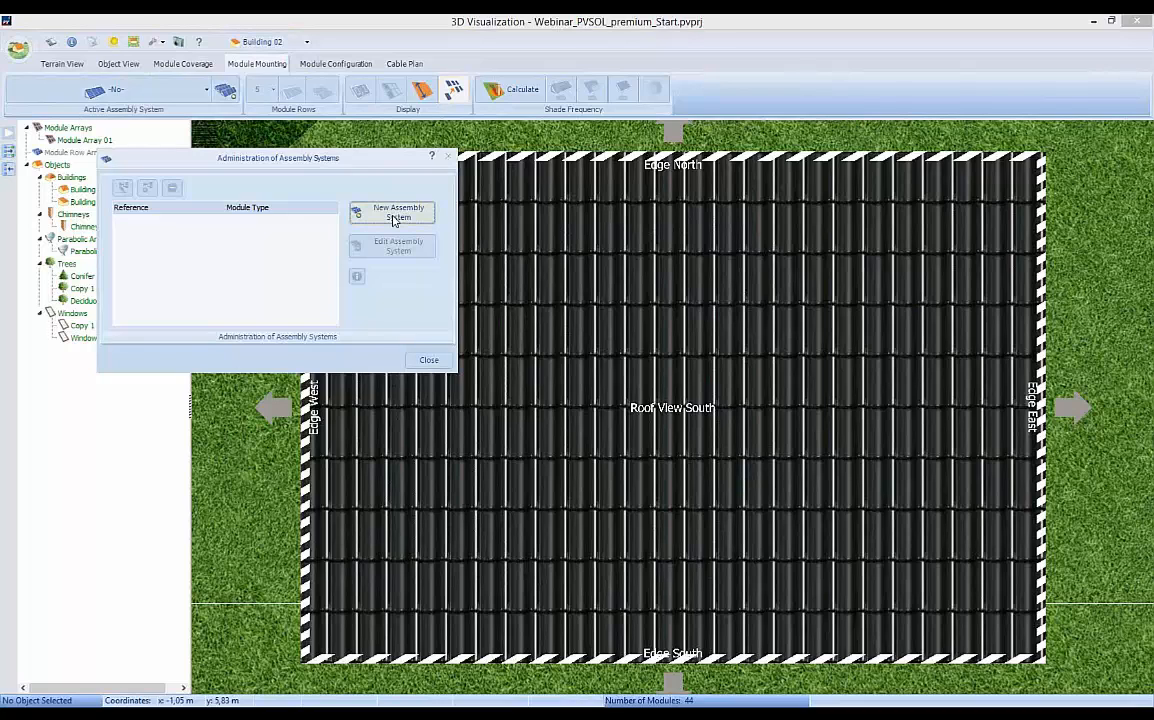
click(396, 213)
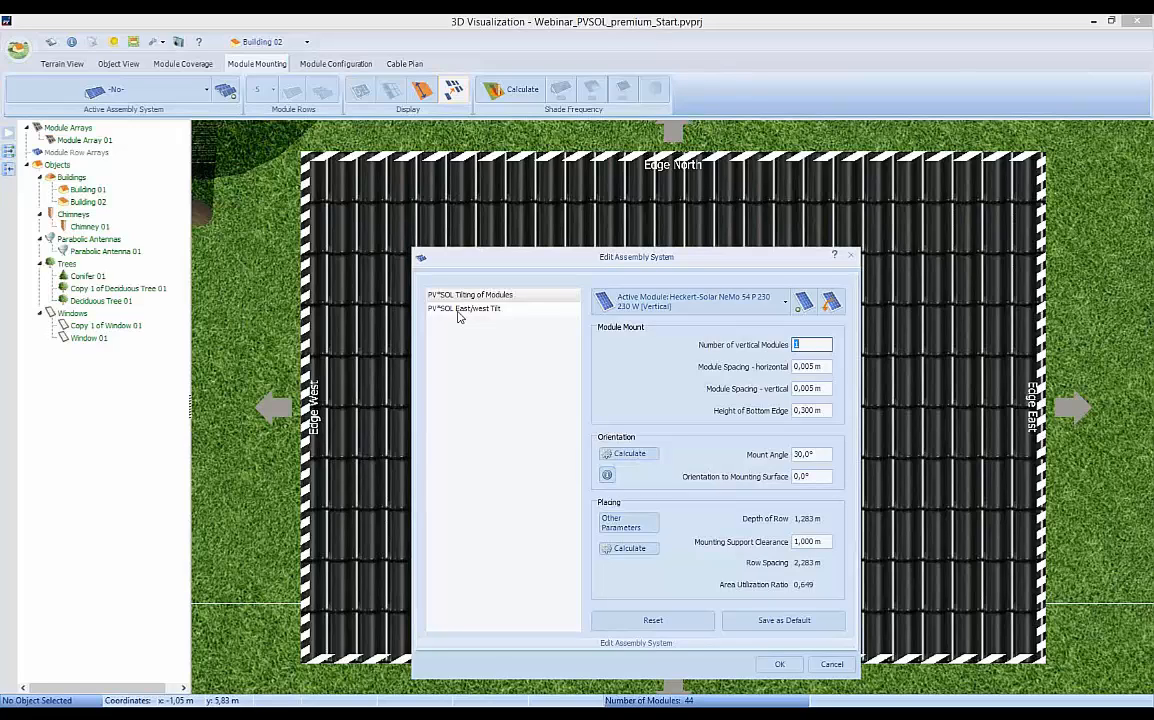
Base the assembly system on PV*SOL Tilting of Modules and change its reference module to horizontal alignment.
click(472, 297)
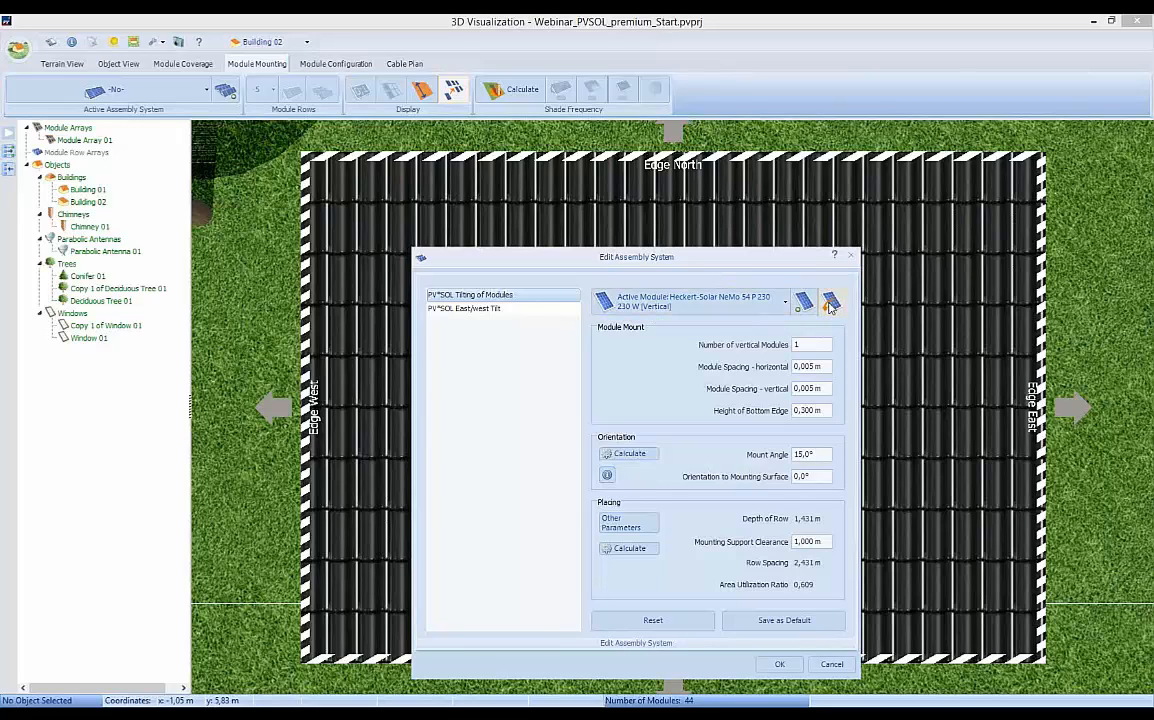
click(829, 306)
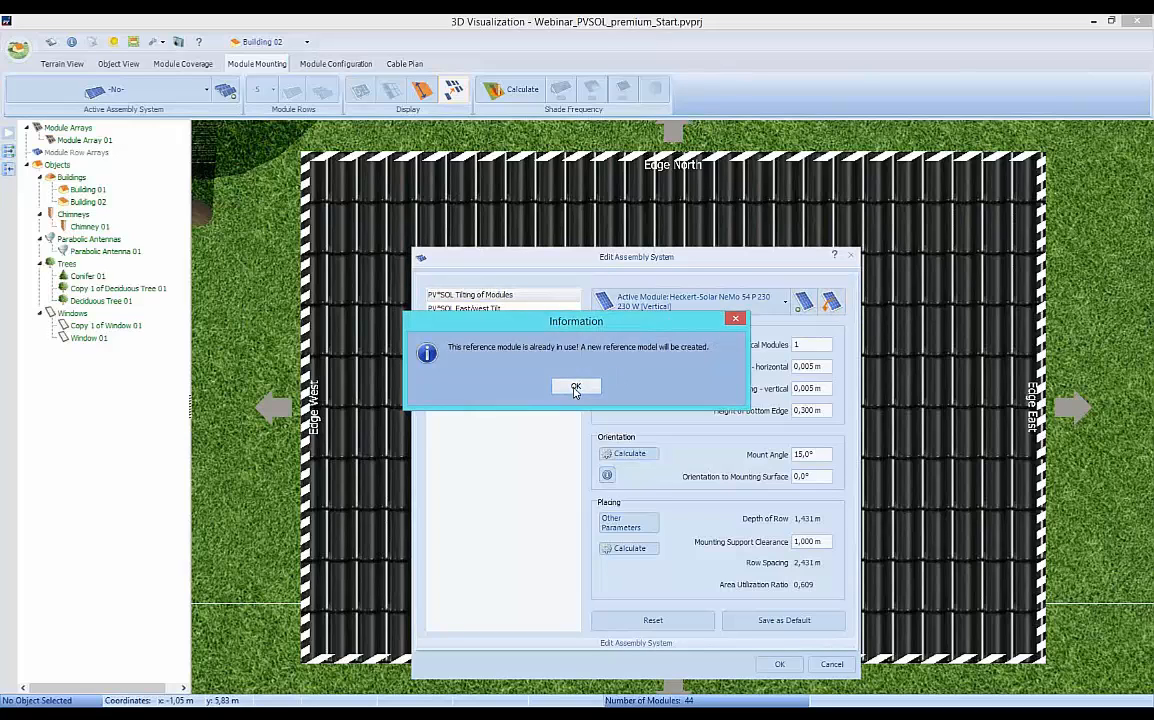
click(574, 386)
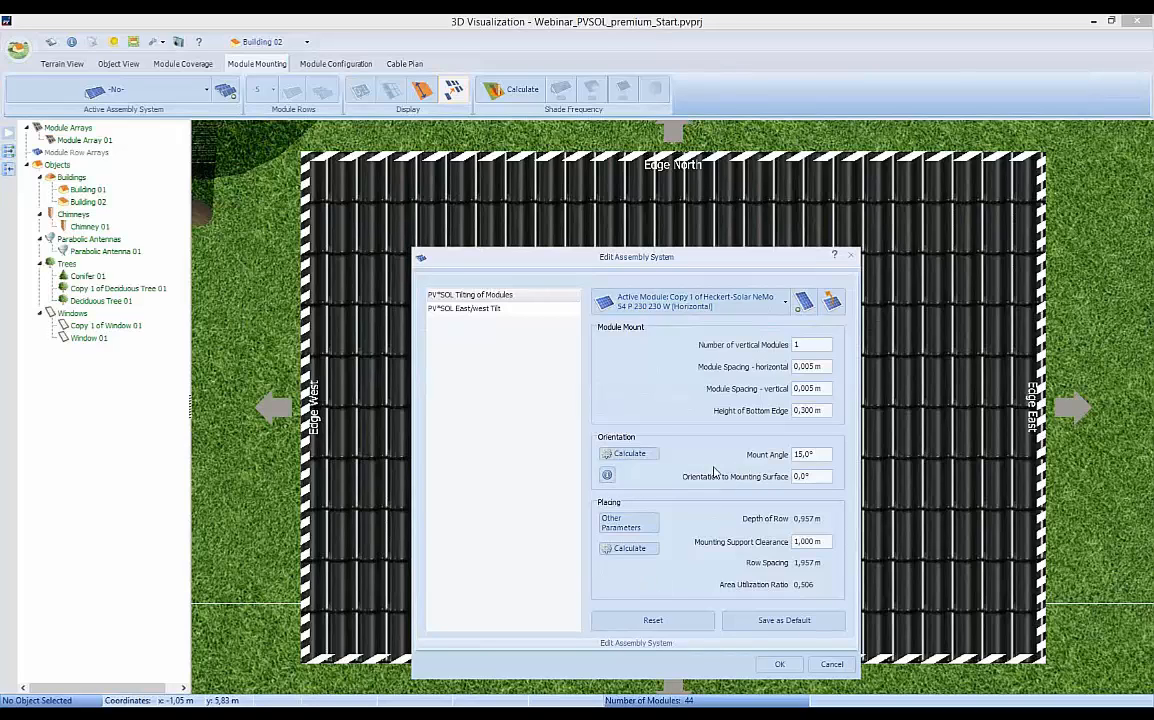
Set the assembly system's mount angle to 20° and check its relative orientation calculation.
click(797, 345)
key(Tab)
click(795, 410)
double_click(793, 410)
drag(824, 455, 786, 455)
text(20)
click(796, 477)
click(625, 453)
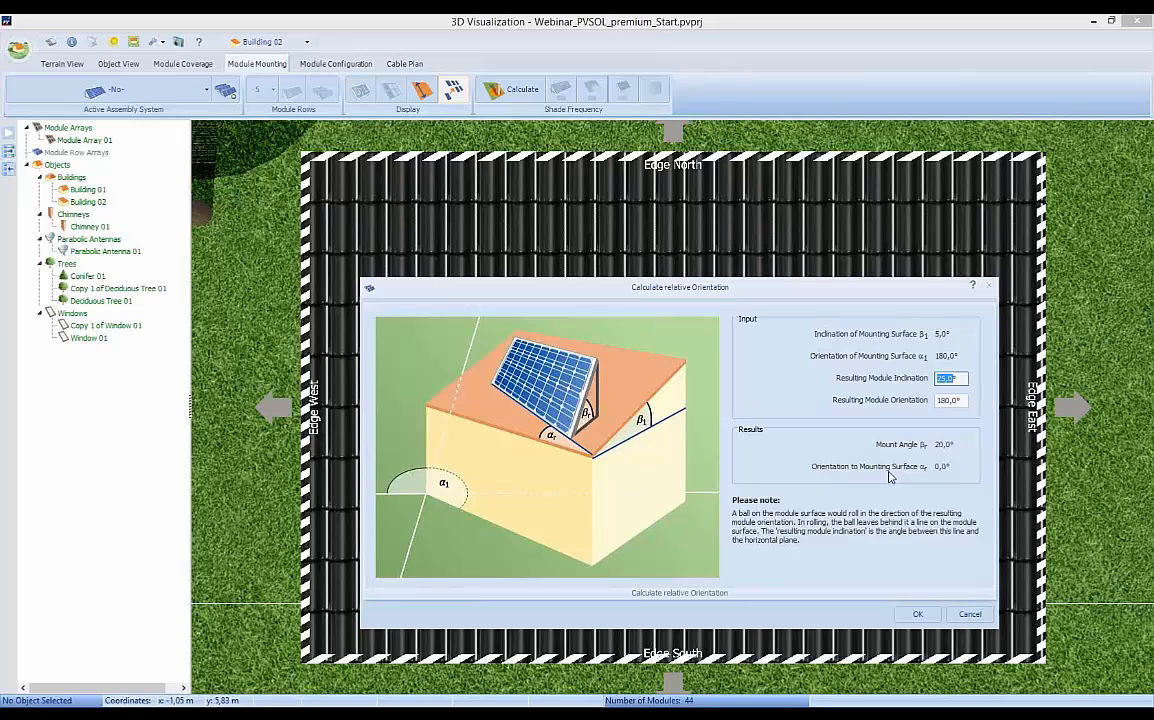
click(917, 616)
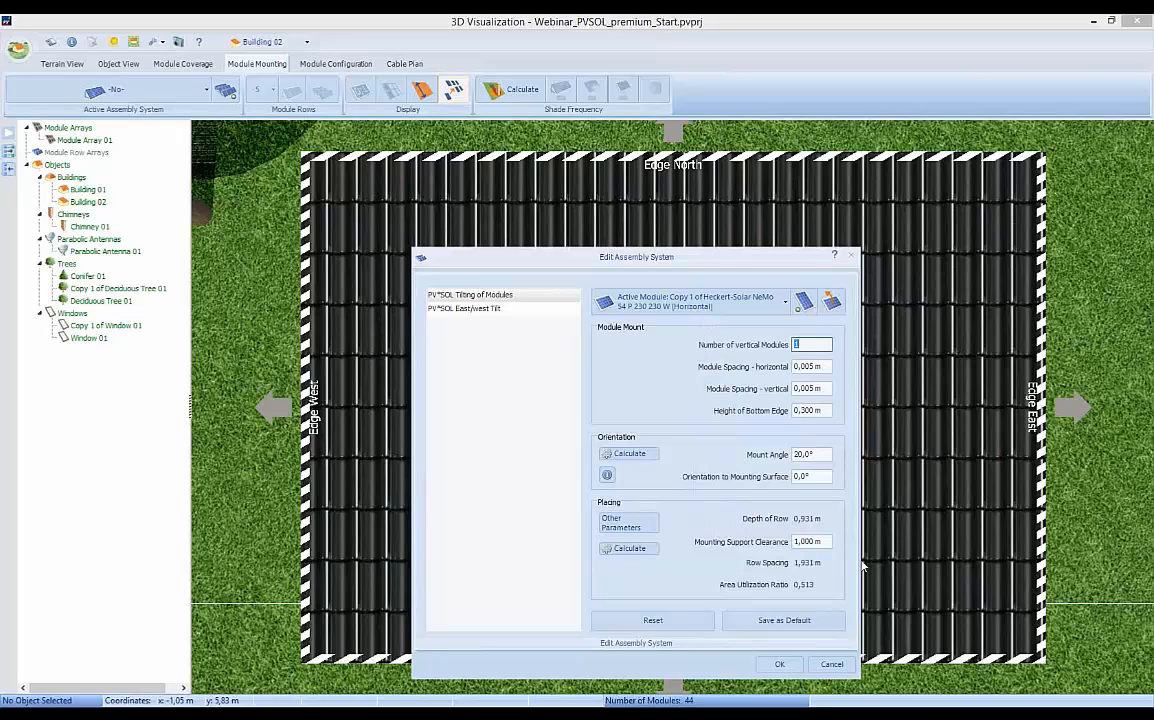
Apply the calculated shade-based mounting support clearance and save the assembly system.
click(629, 549)
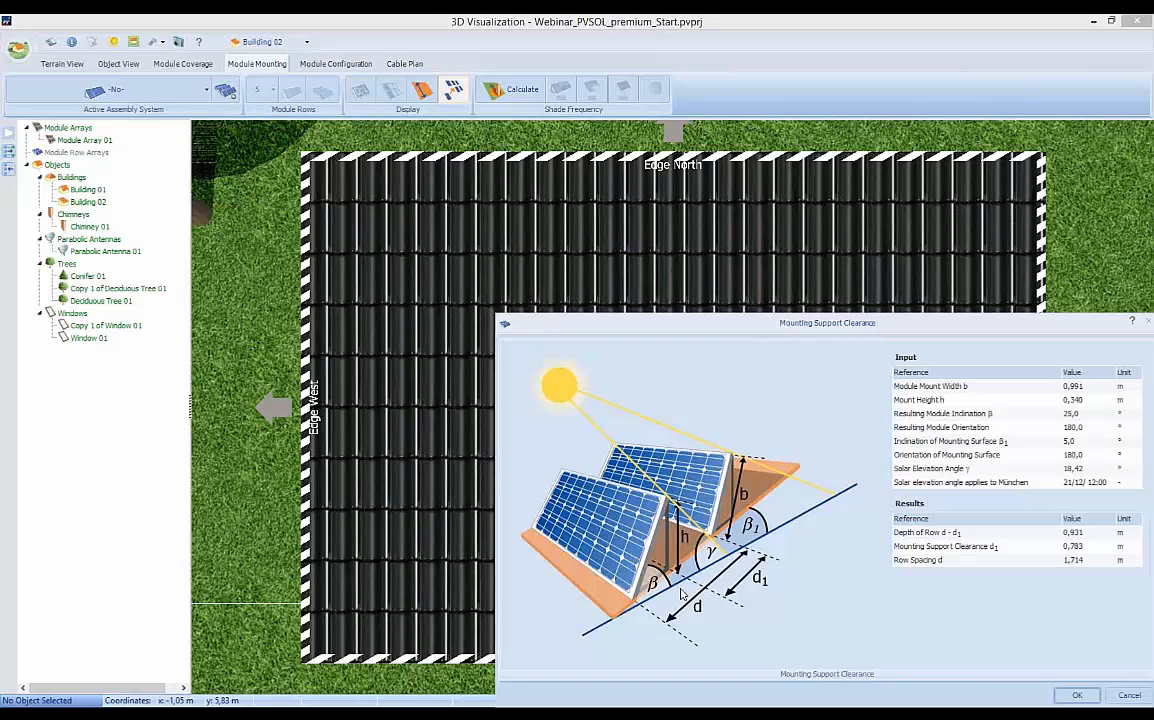
drag(868, 302, 801, 227)
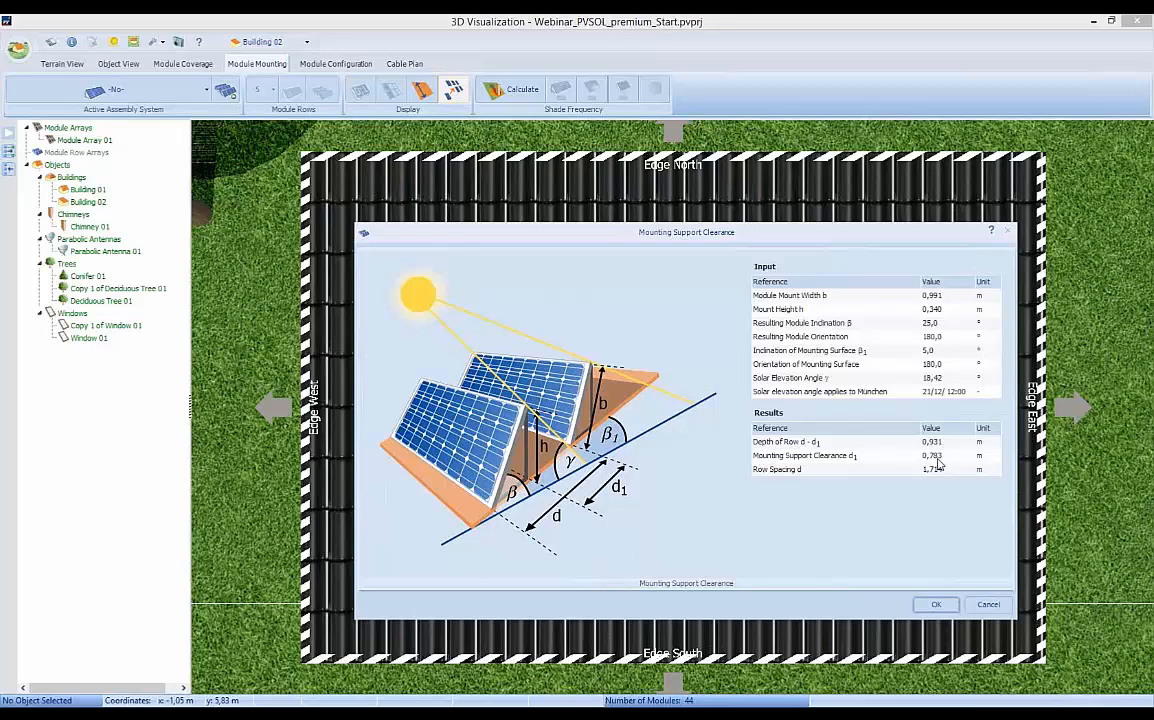
click(937, 605)
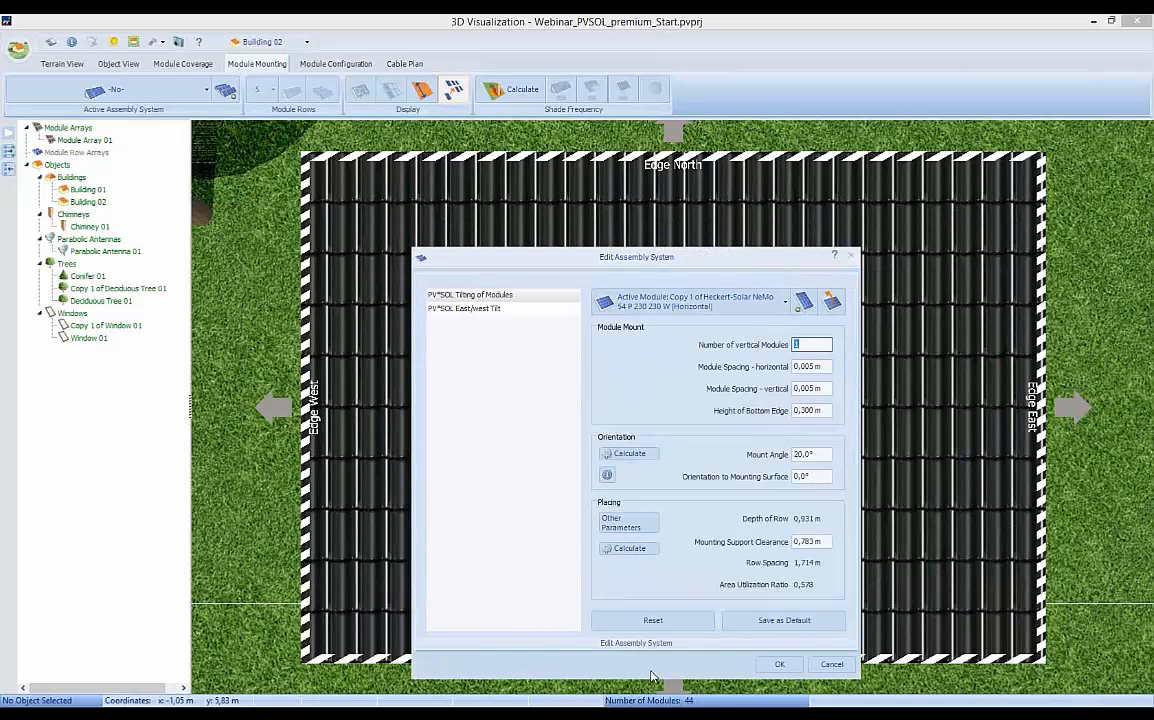
click(780, 665)
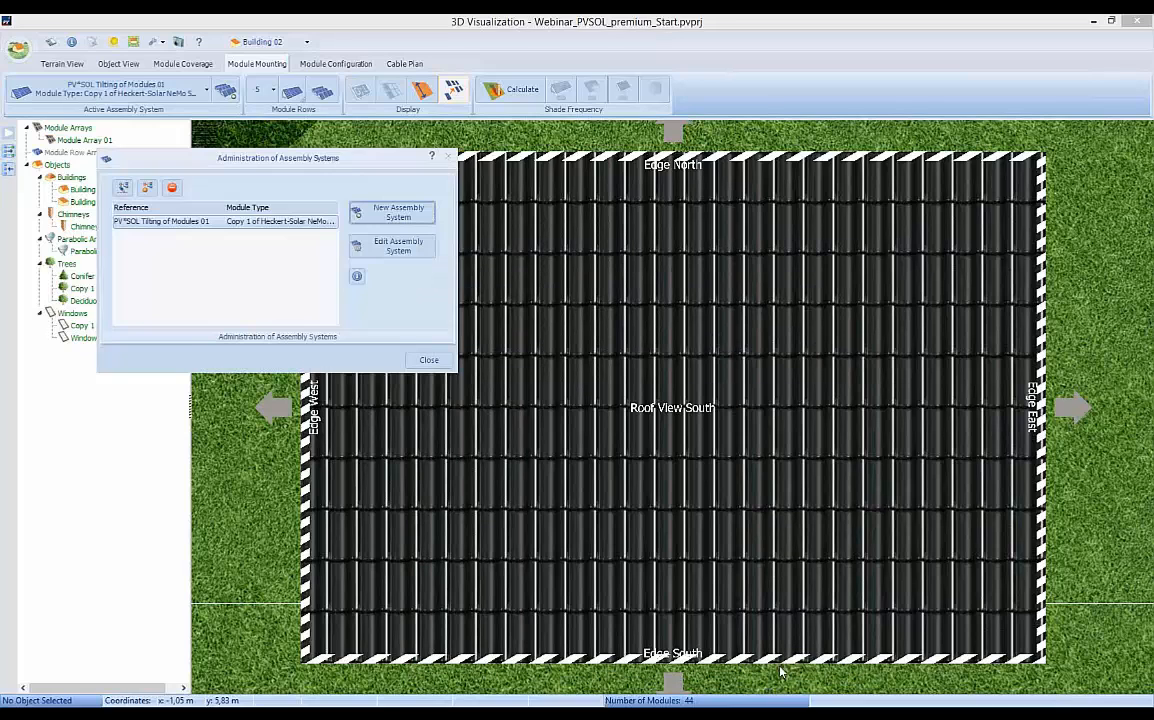
click(431, 362)
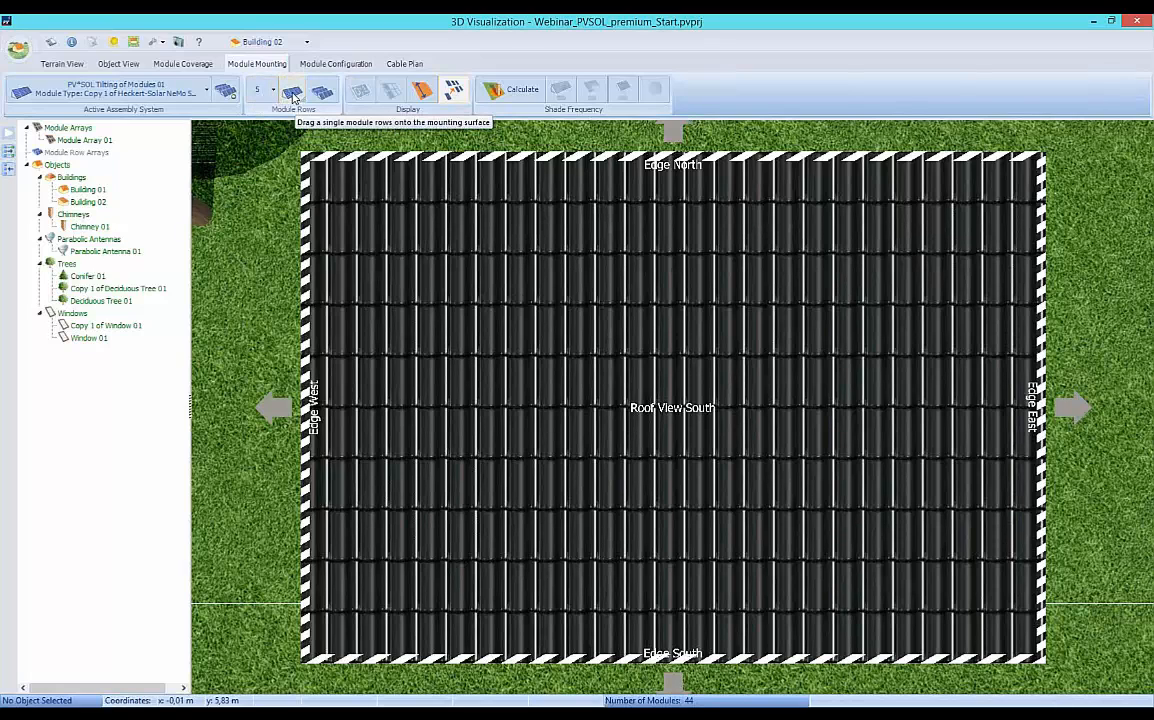
Try placing a single row of five tilted modules near the north edge of Building 02's roof.
drag(292, 92, 329, 280)
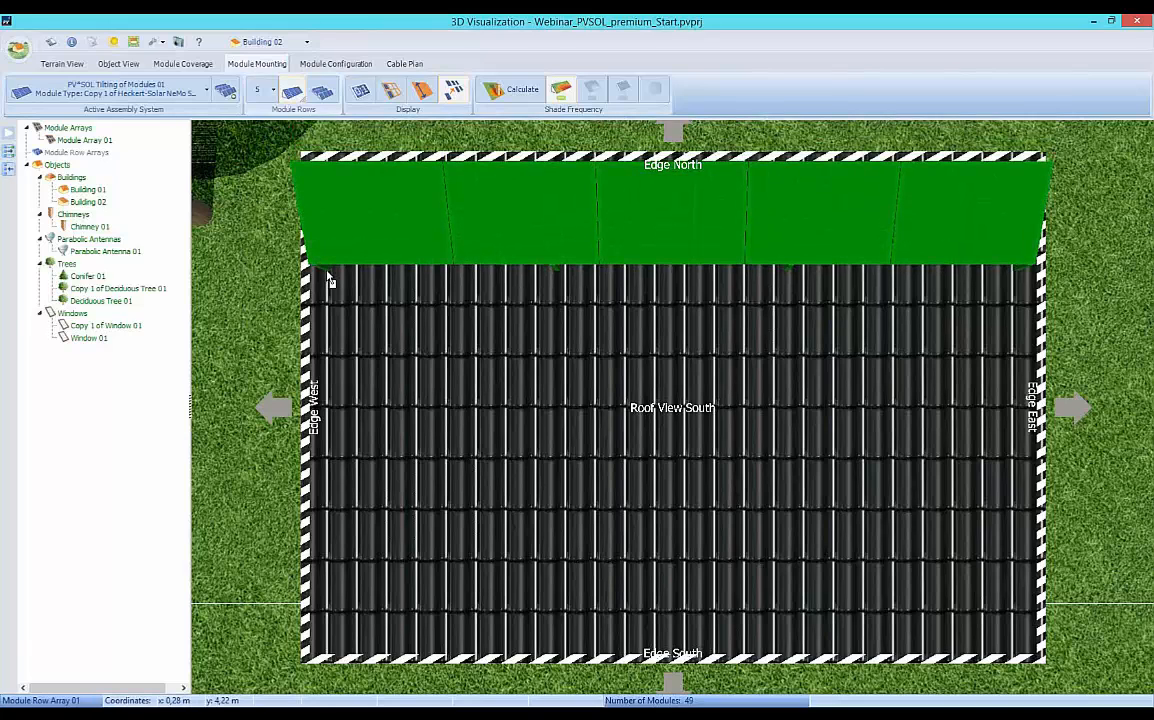
drag(329, 276, 265, 182)
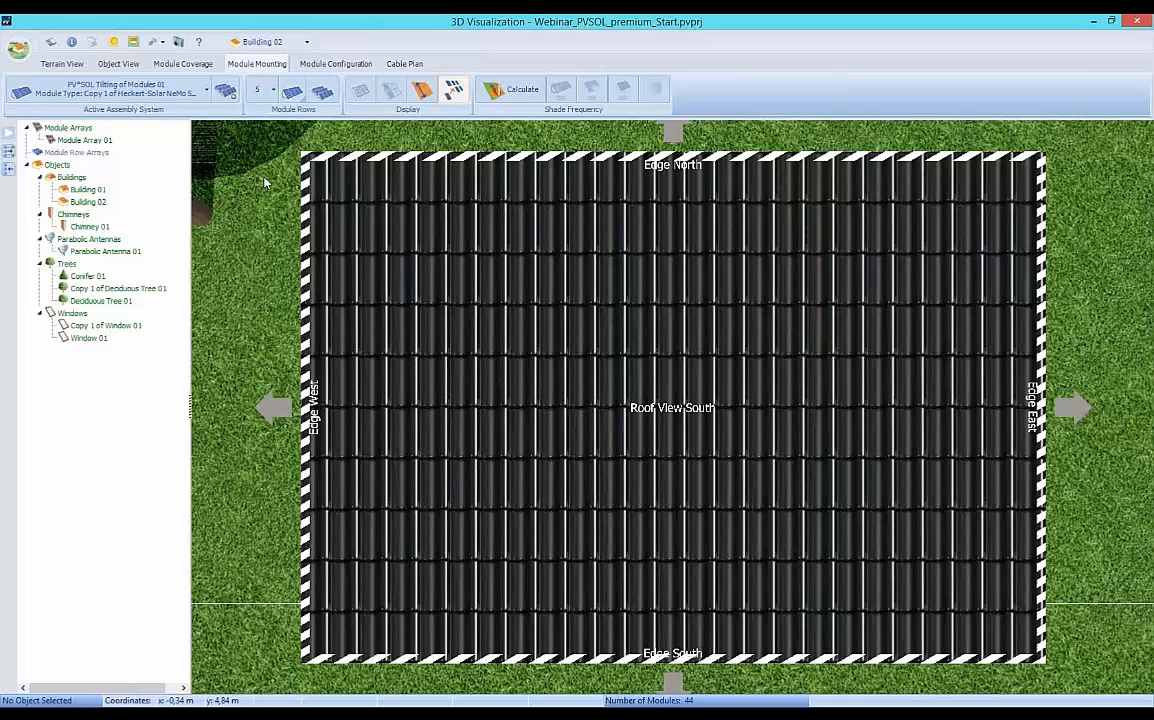
Cover Building 02's roof with the maximum number of module rows, keeping the preset mounting support clearance.
click(323, 94)
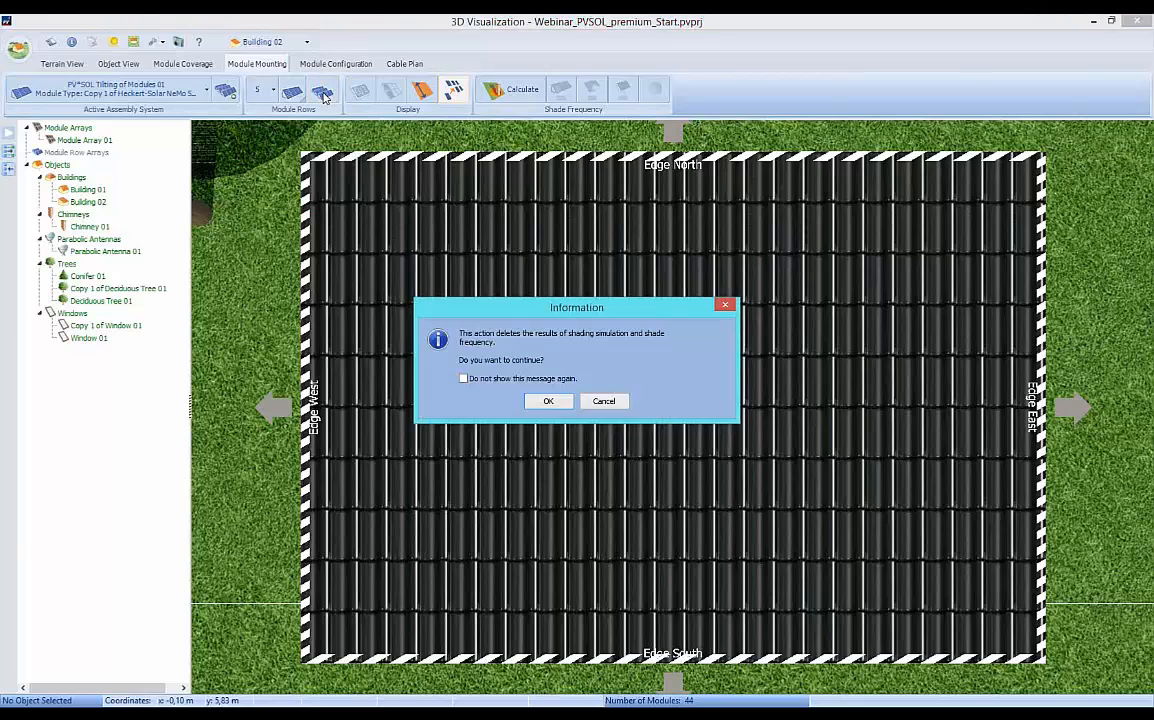
click(546, 402)
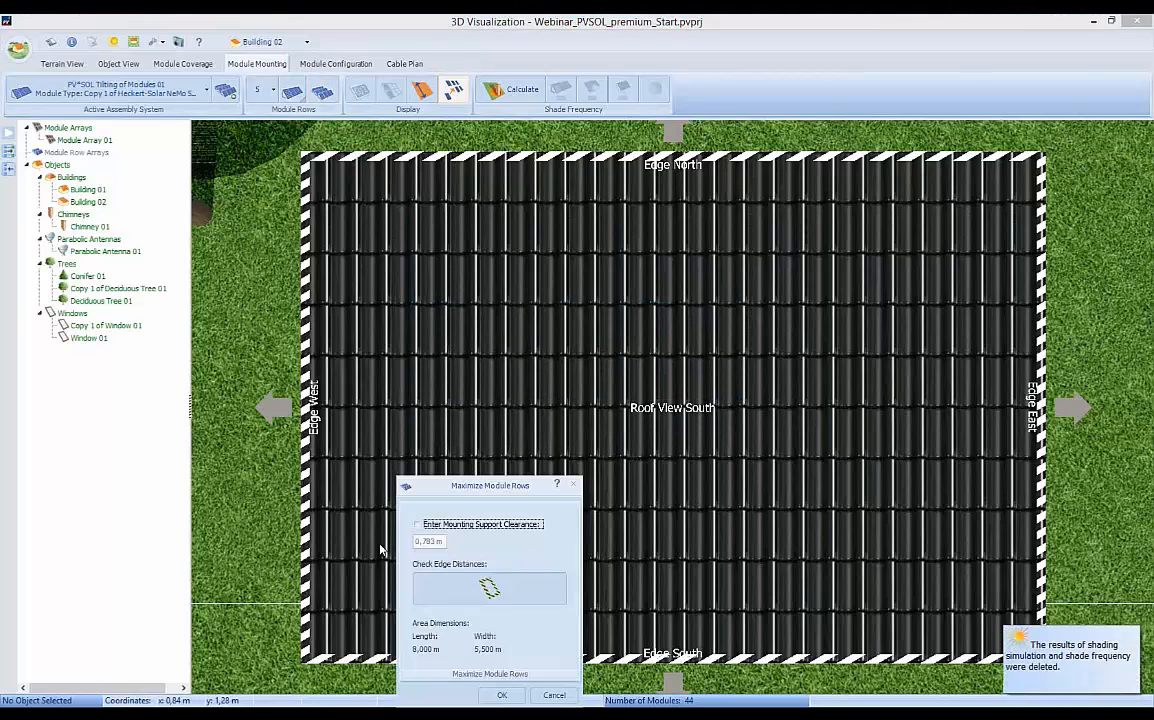
click(502, 695)
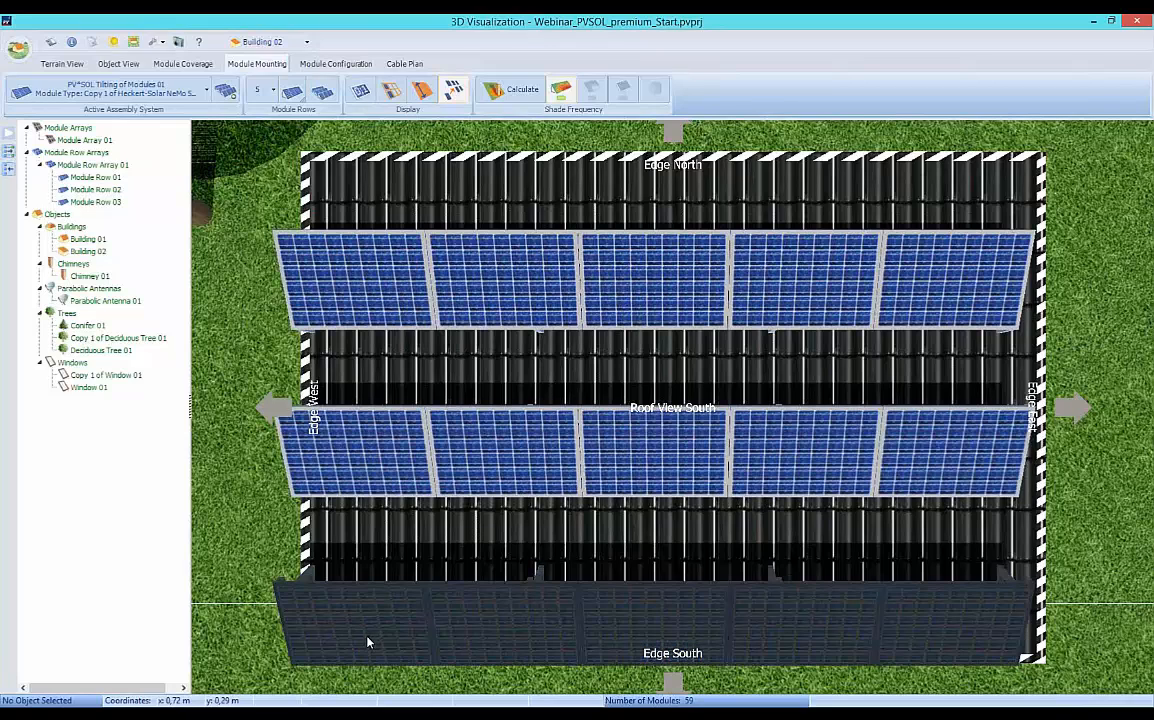
Position the module row array on Building 02 at x = 0.2 m, y = 0.5 m.
right_click(352, 632)
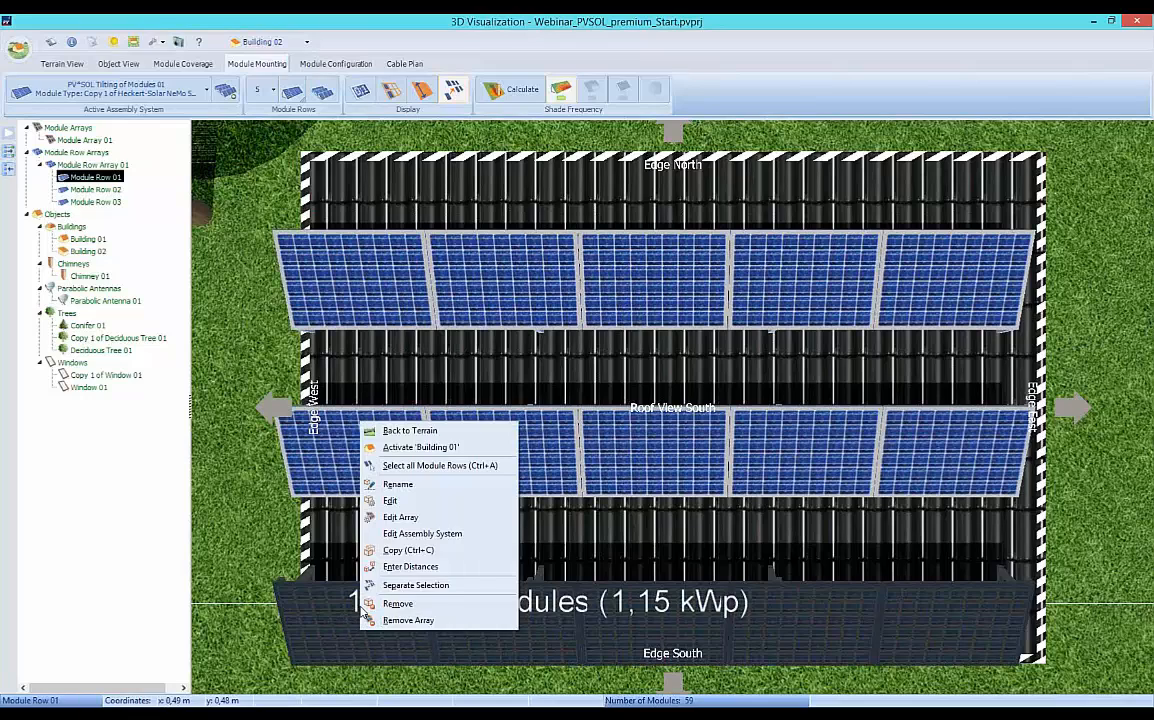
click(401, 517)
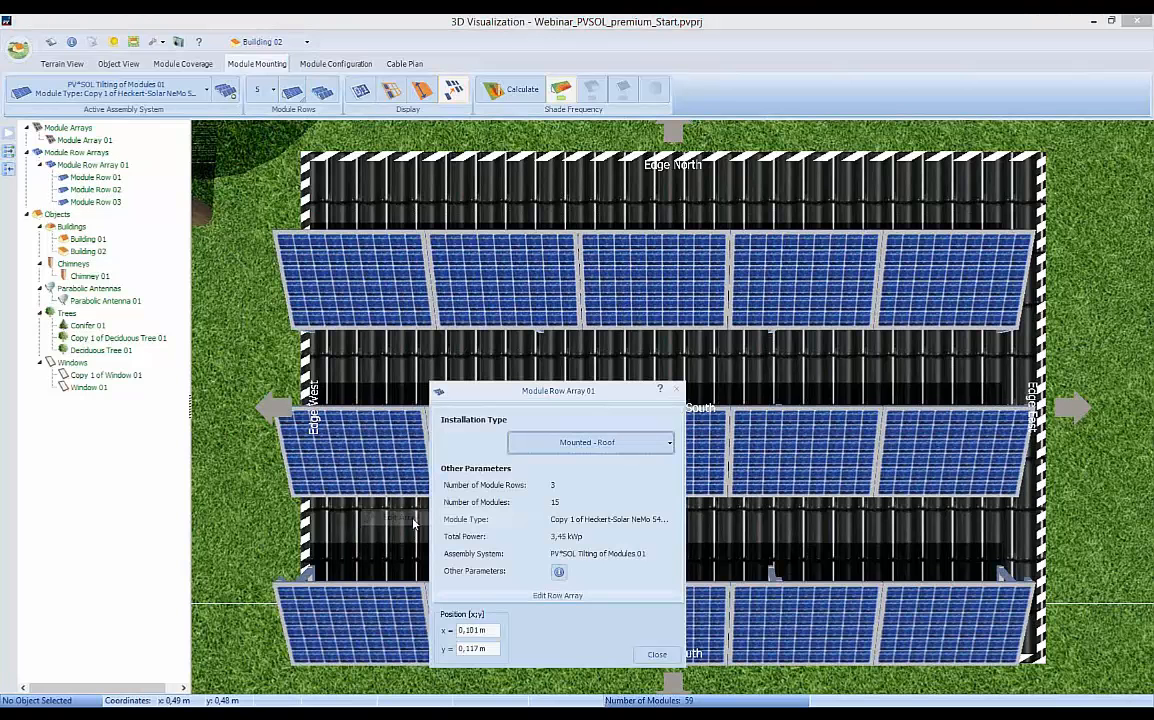
double_click(472, 630)
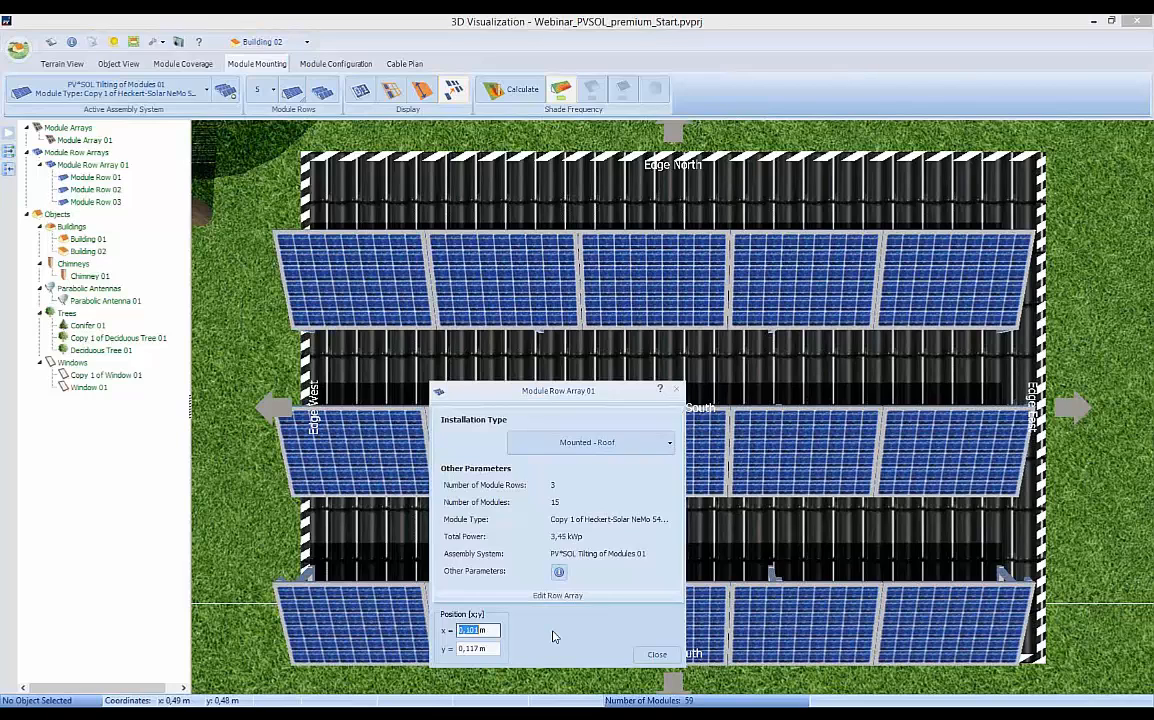
text(0,2)
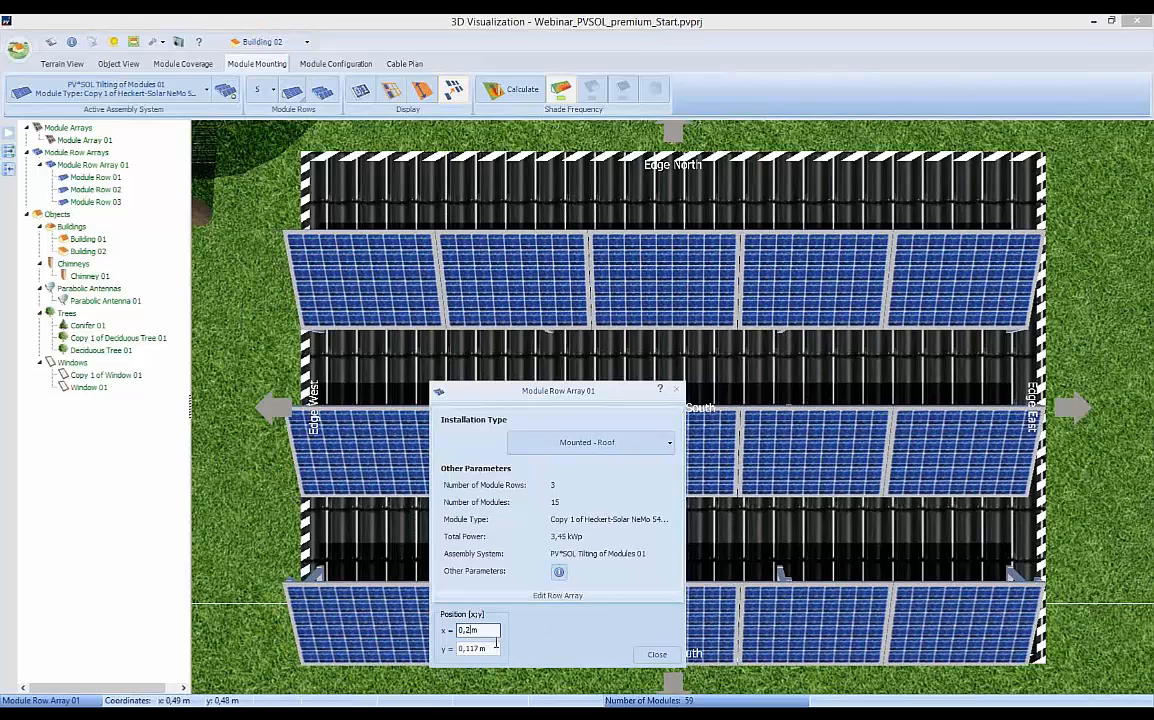
double_click(473, 649)
text(0,5)
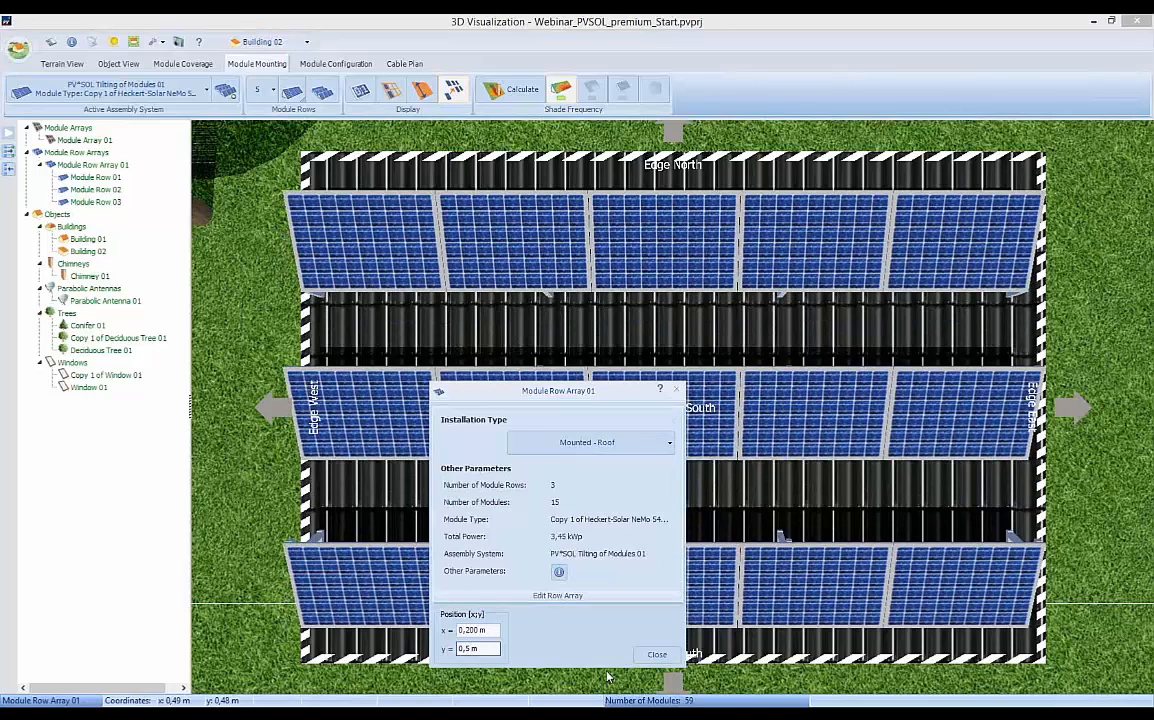
click(656, 654)
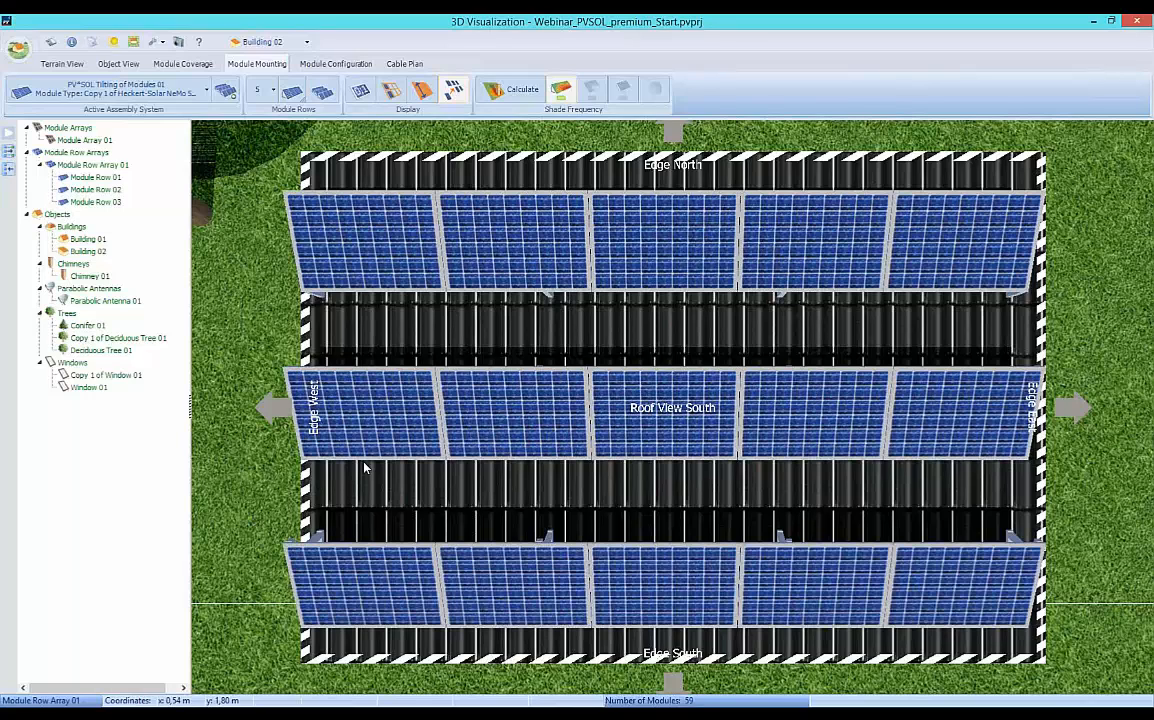
Start the inverter configuration for the south roof modules of Building 01 only.
click(338, 64)
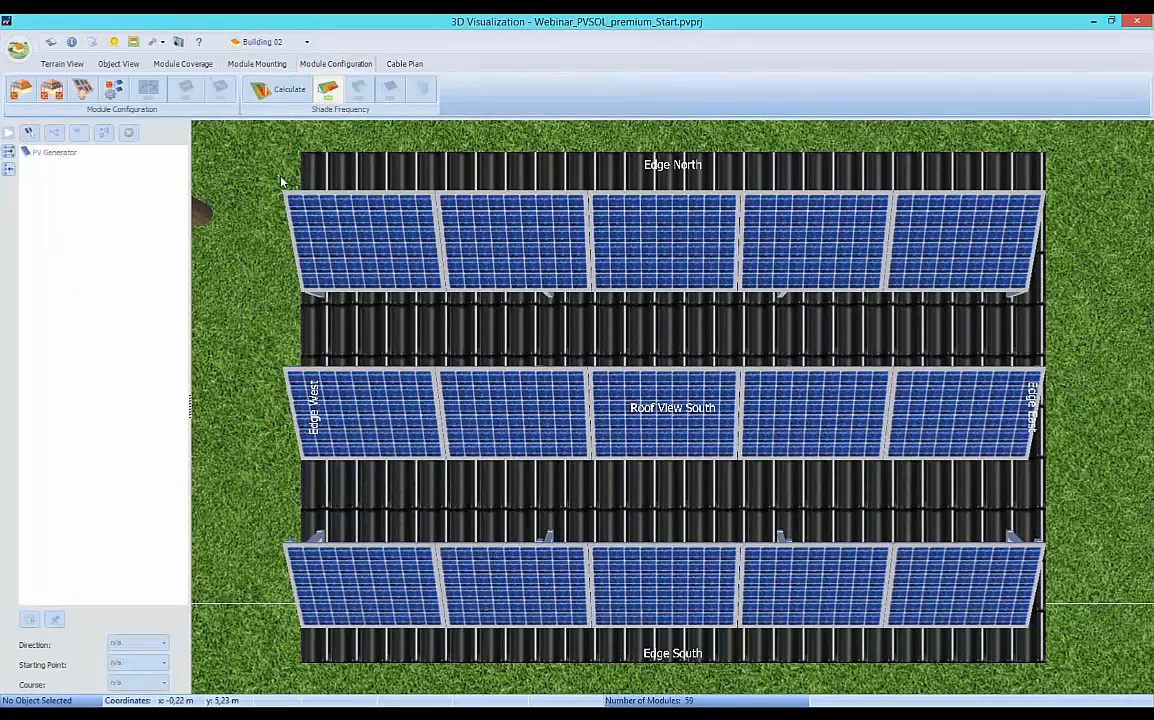
click(307, 43)
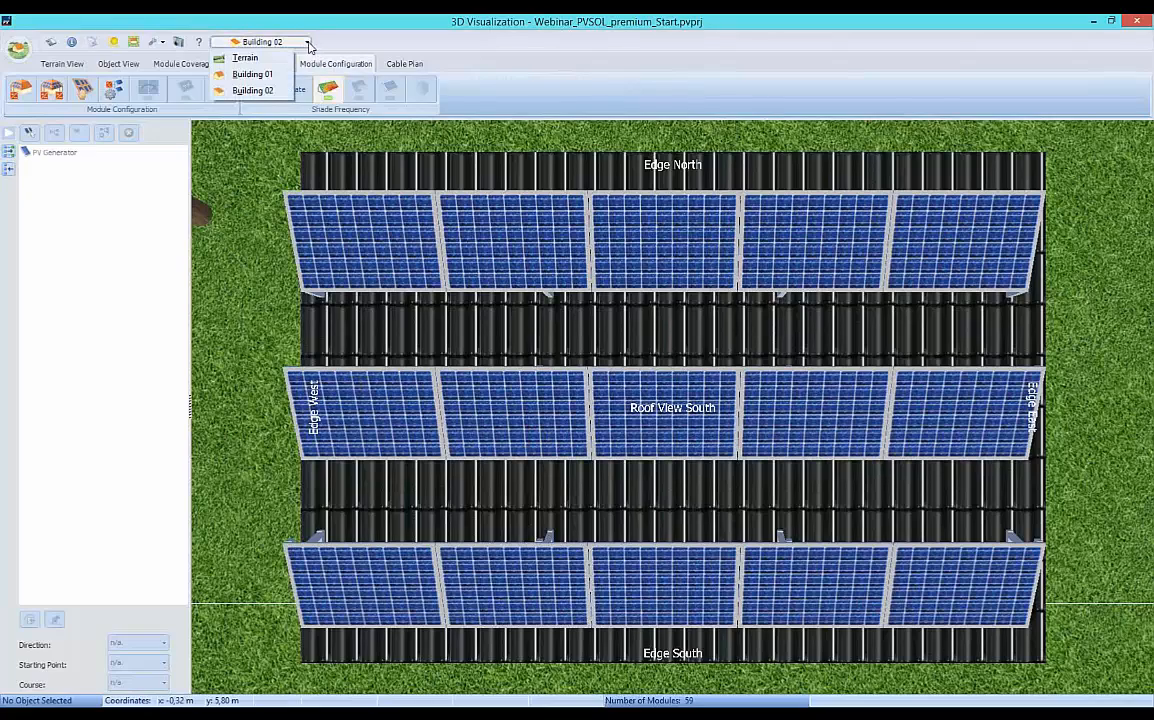
click(256, 76)
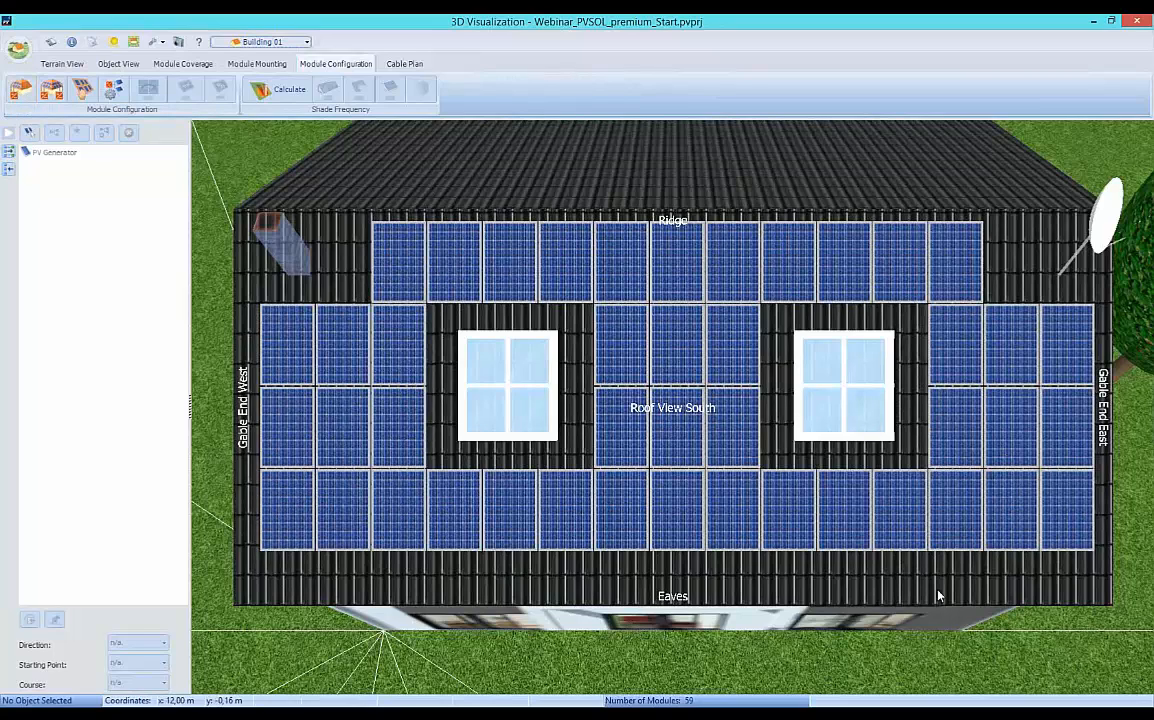
click(52, 91)
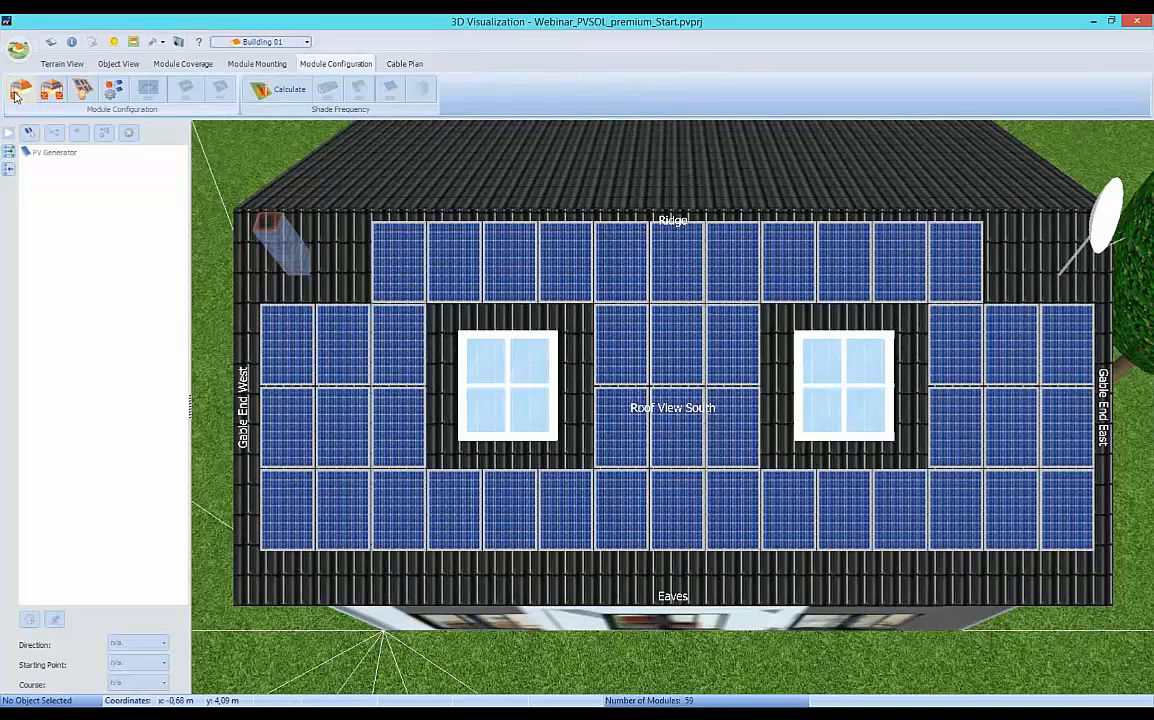
click(15, 95)
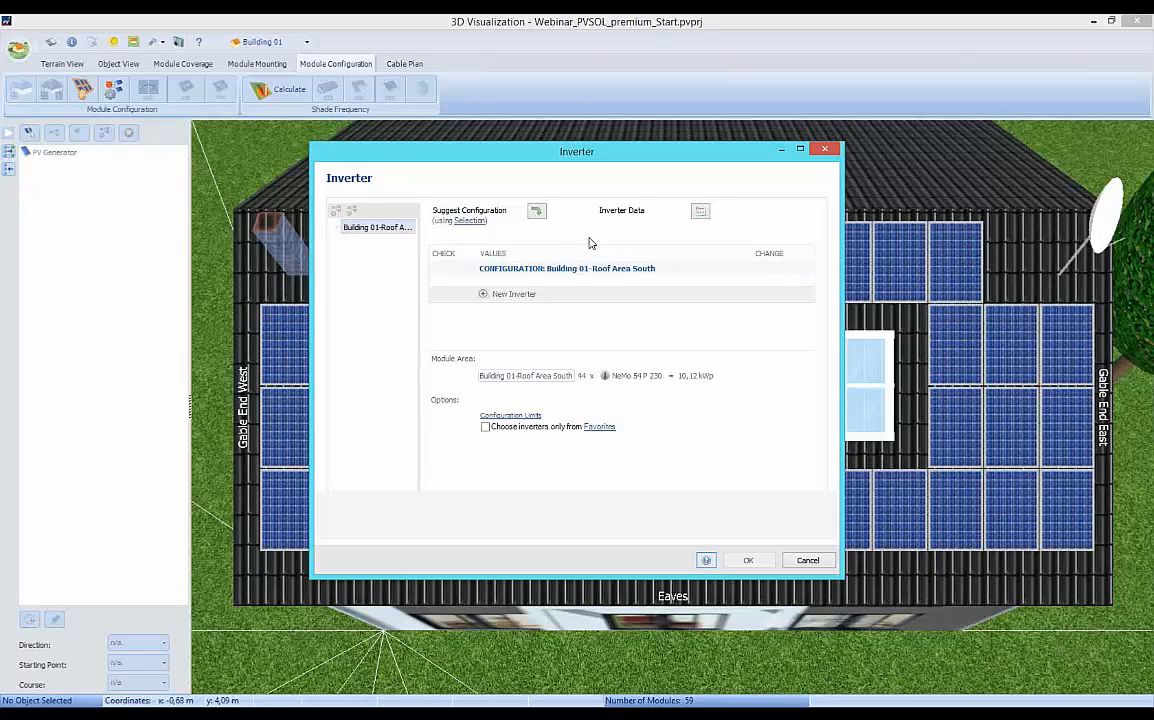
Restrict the inverters used for configuration suggestions to all SMA Solar Technology AG models.
click(467, 221)
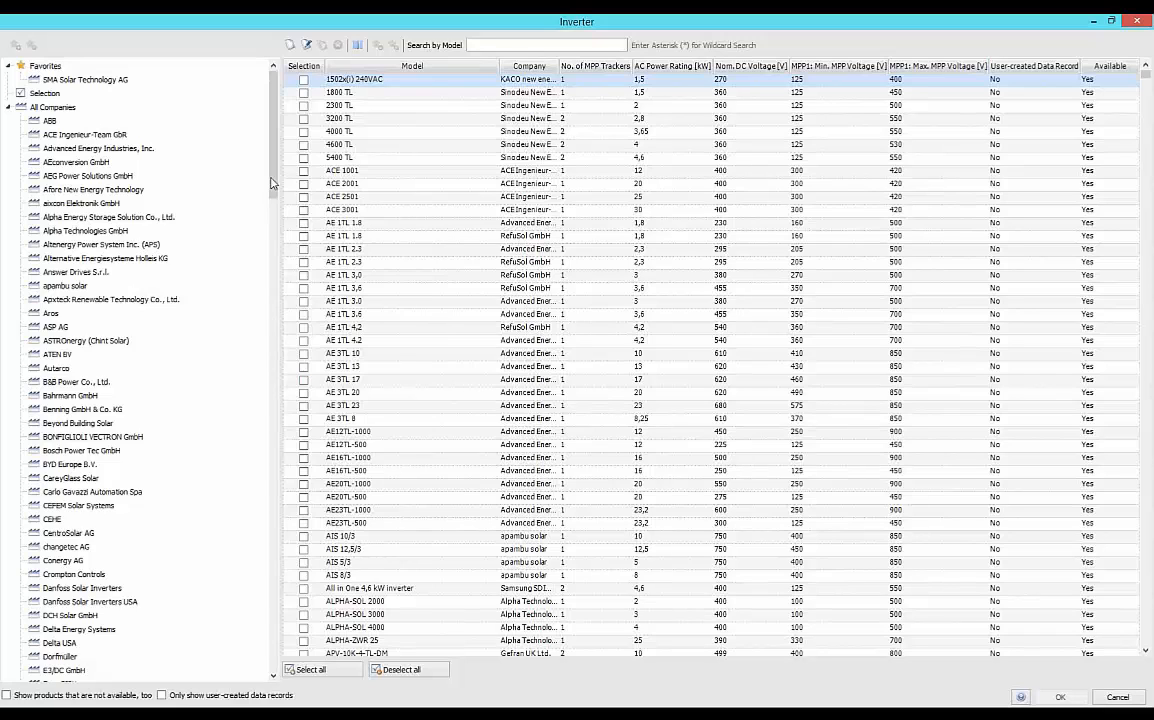
drag(277, 180, 303, 534)
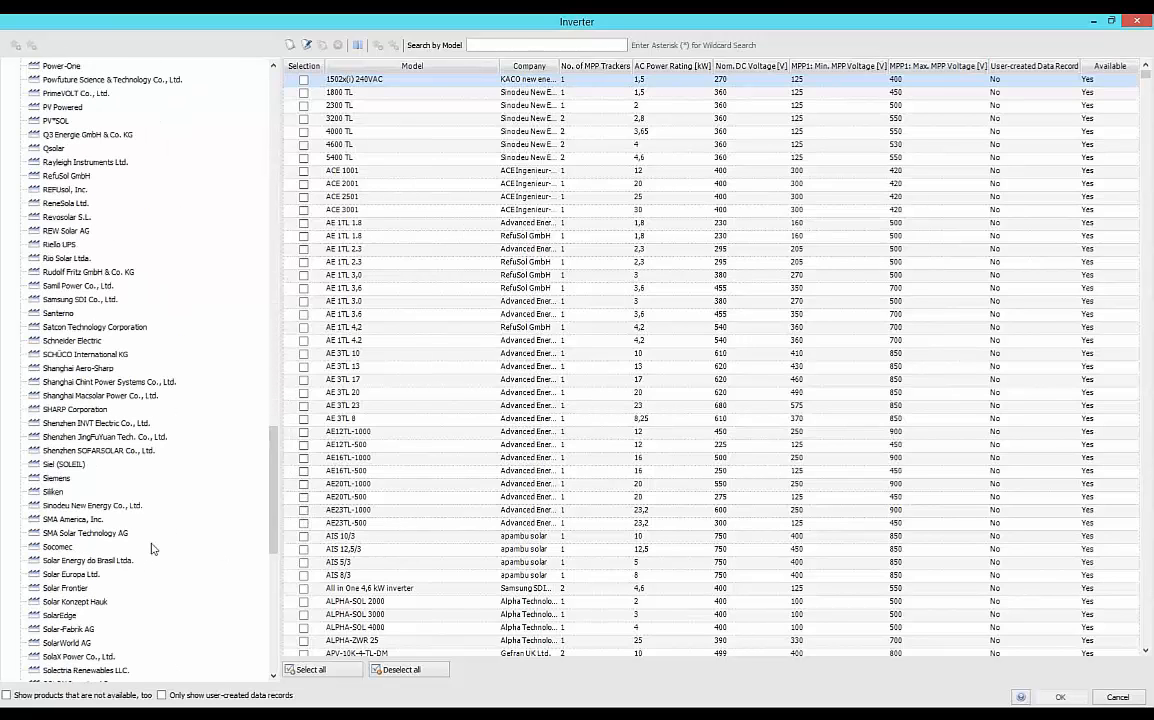
click(78, 533)
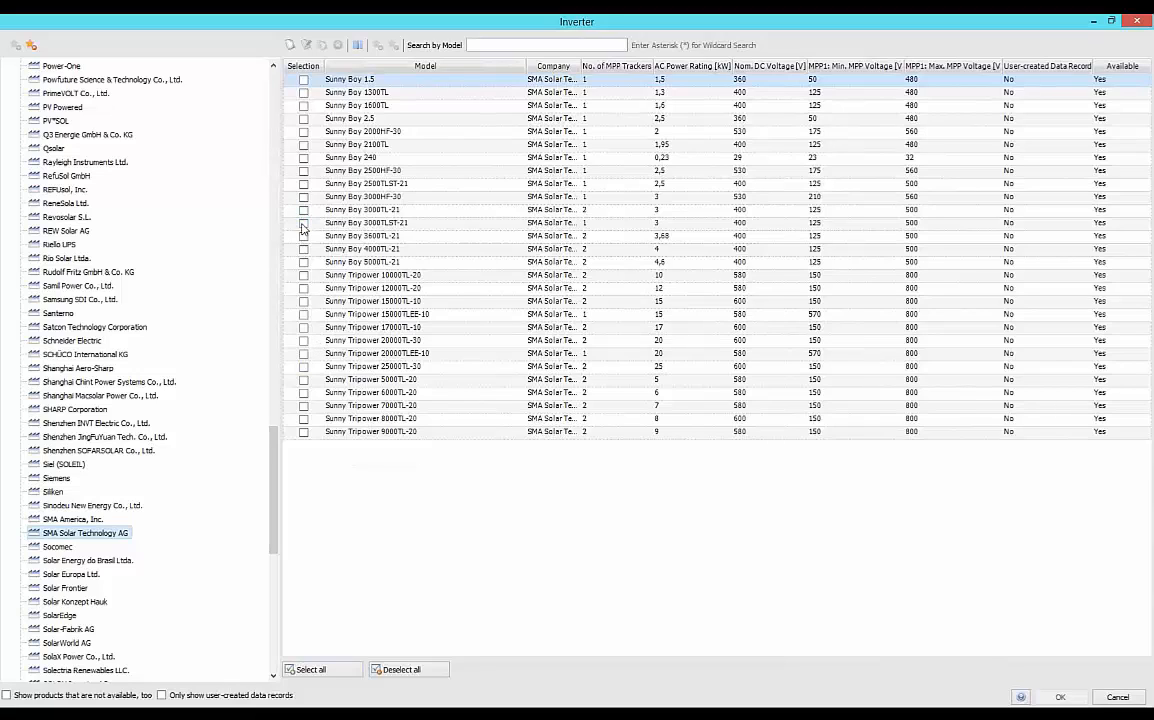
click(313, 670)
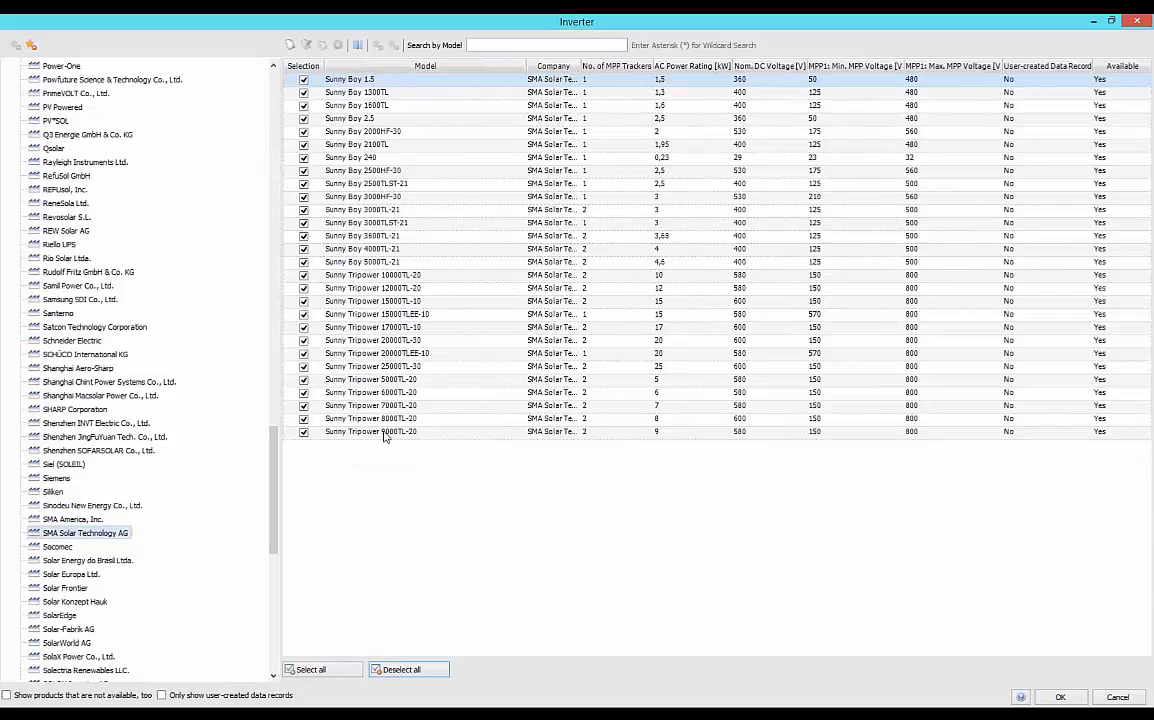
click(1062, 698)
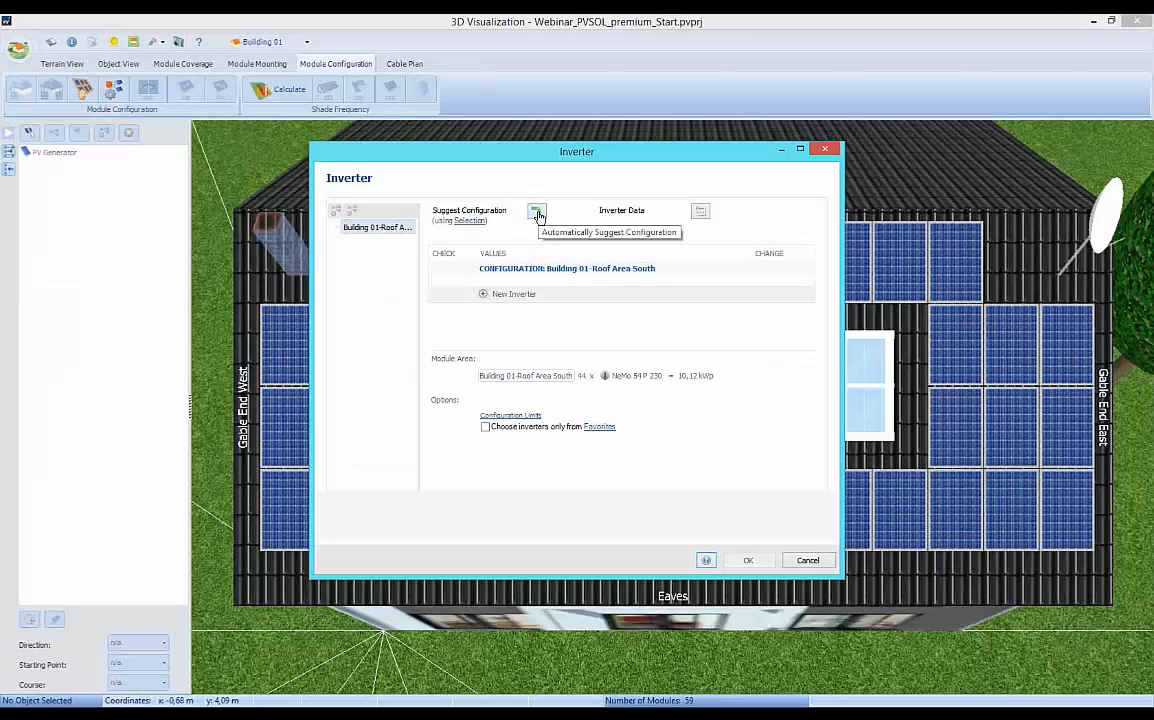
Generate an automatic inverter configuration for Building 01's south roof and review the alternative inverter models and MPP 1 string options.
click(537, 214)
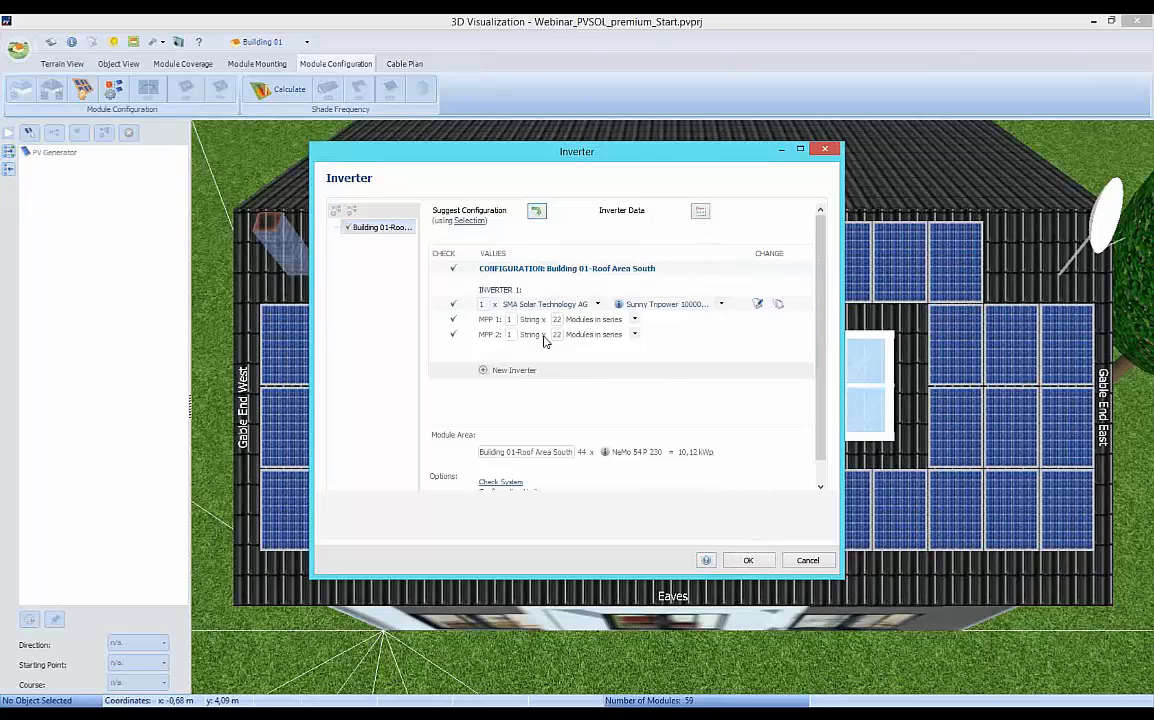
click(721, 305)
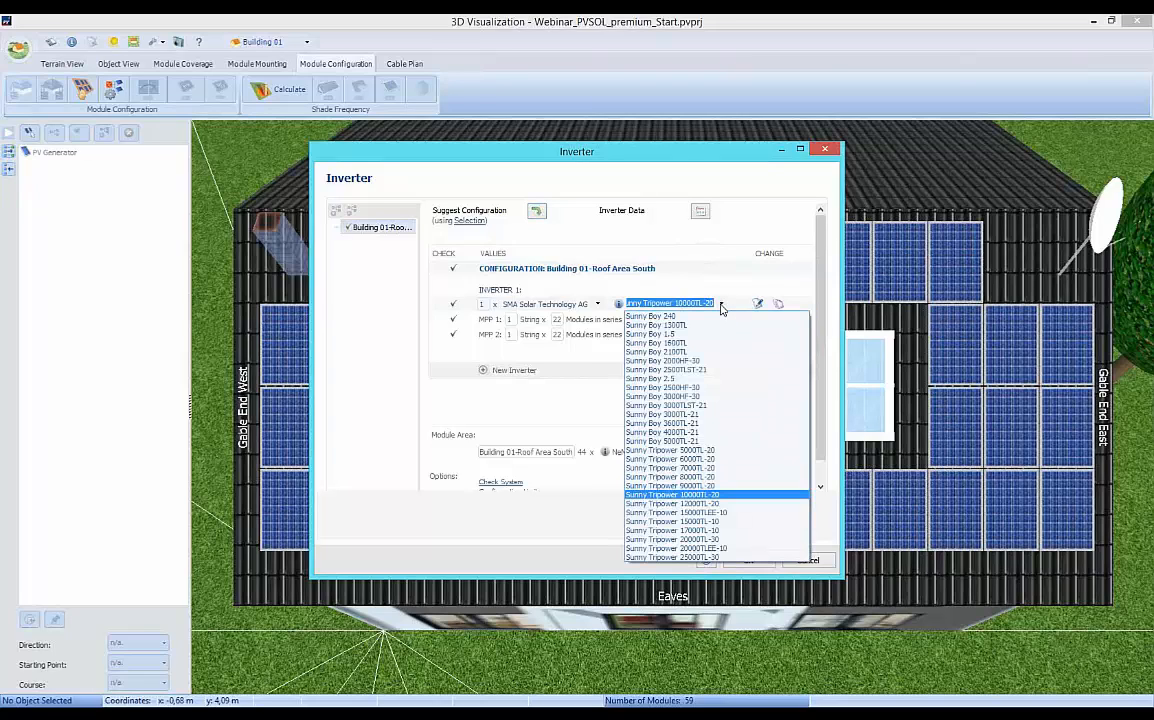
click(721, 305)
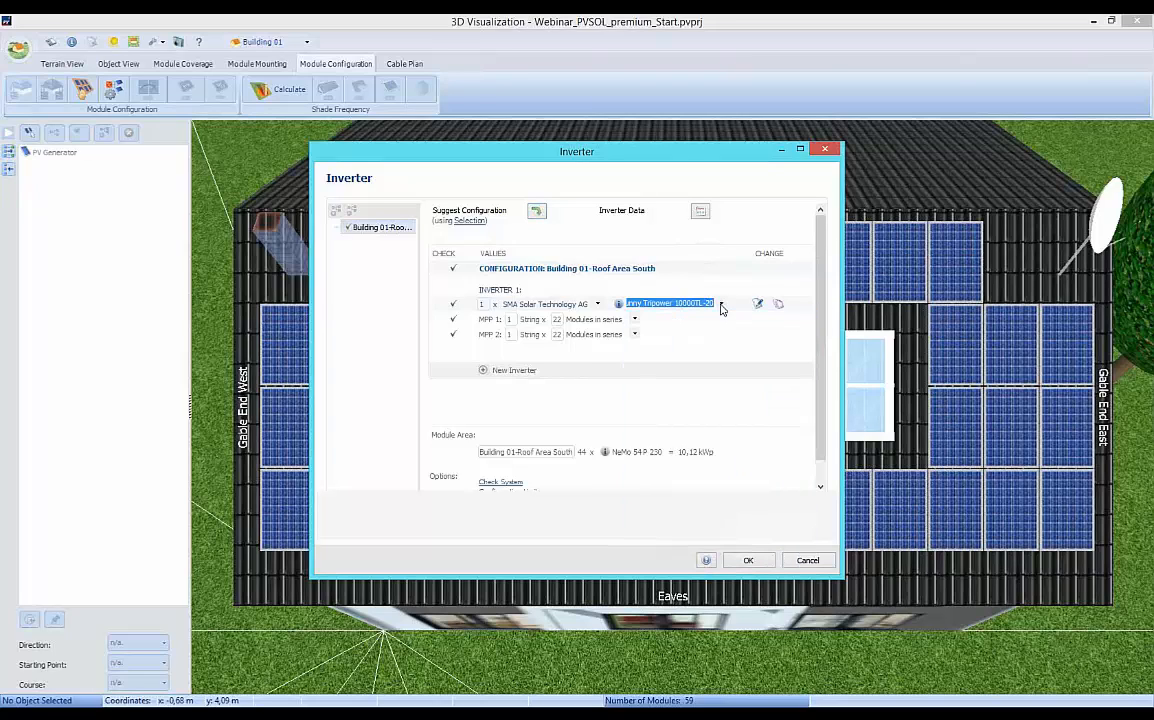
click(635, 320)
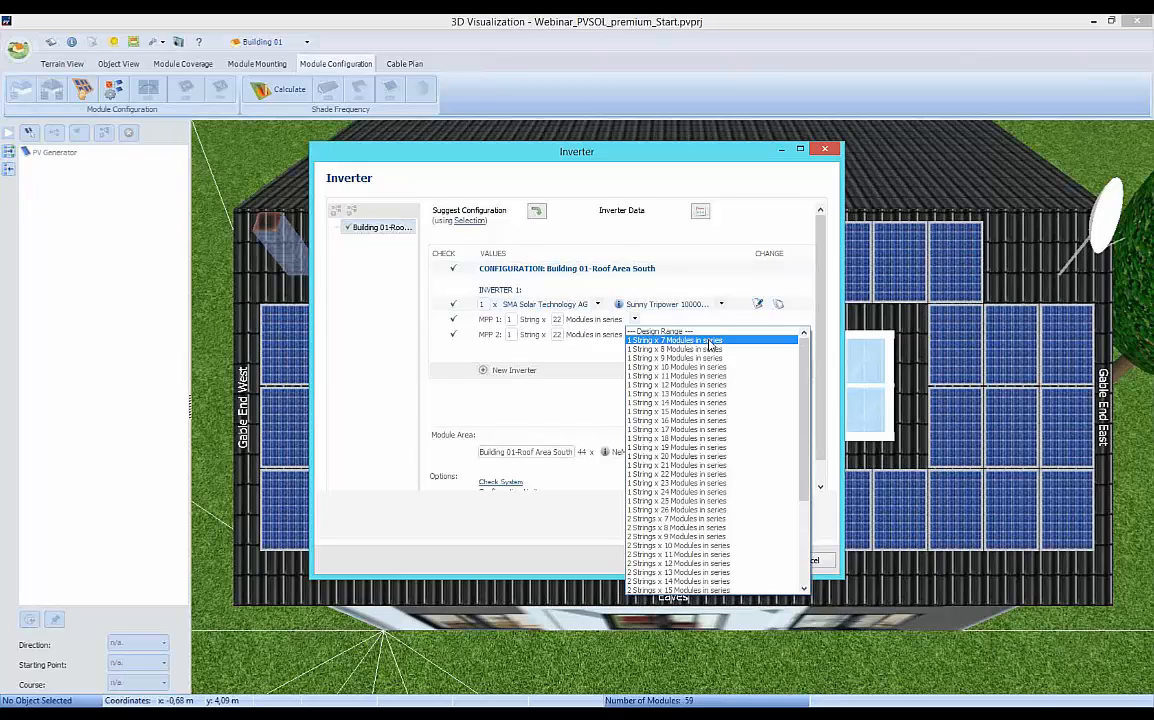
click(668, 320)
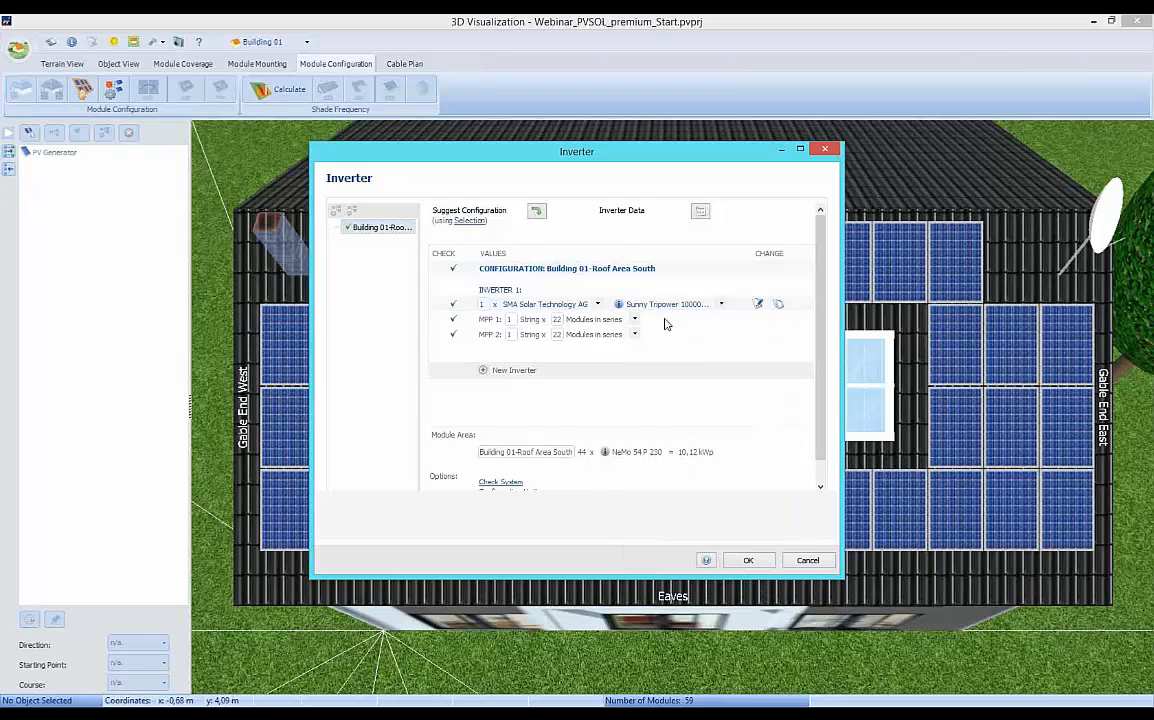
Try 6 modules in series on MPP 1, examine that tracker in the configuration check, and reset it to 22 modules.
click(558, 322)
text(6)
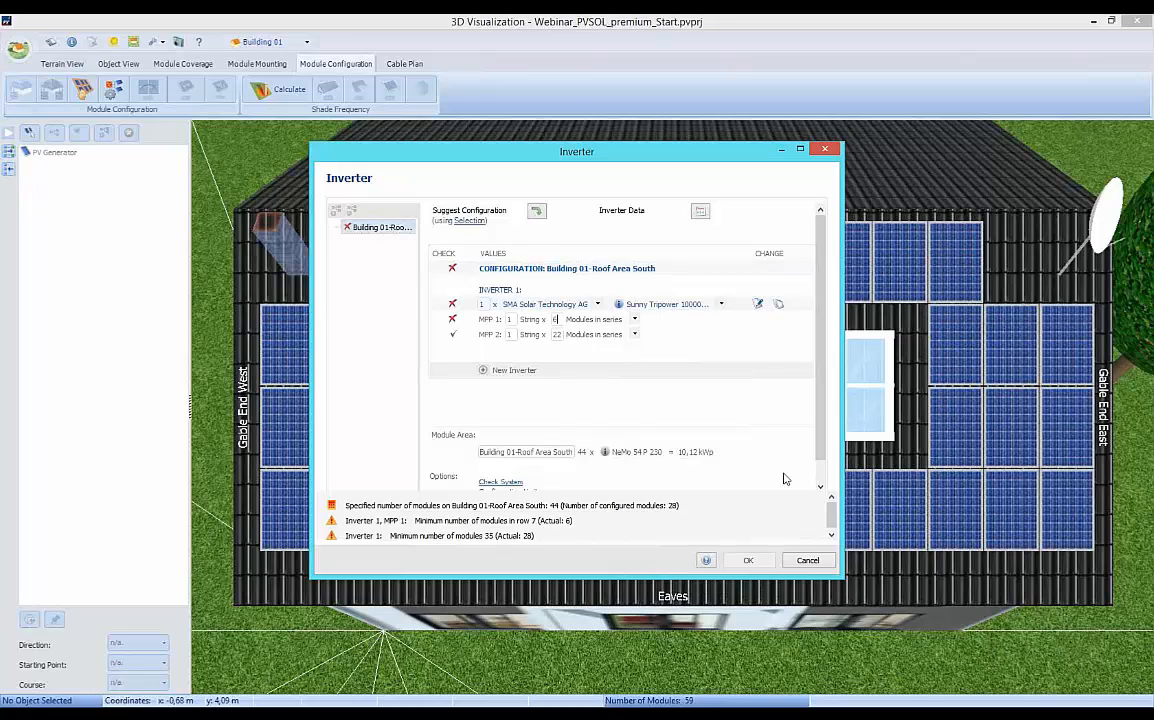
scroll(784, 479, down, 1)
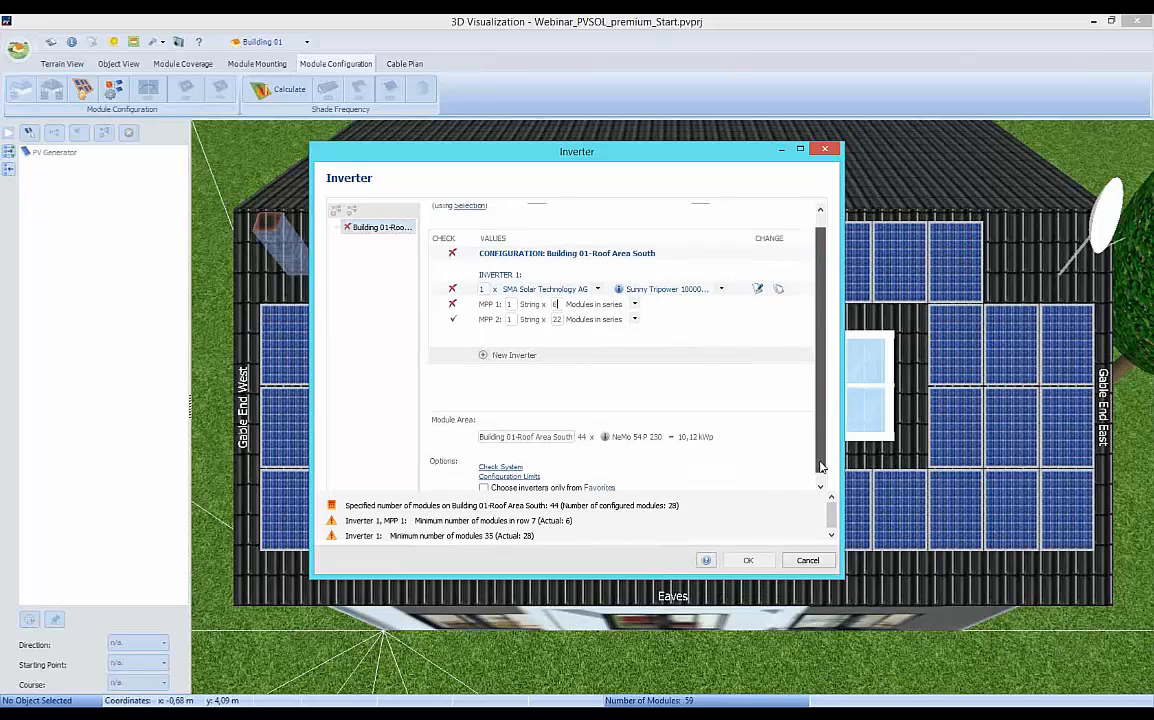
click(502, 464)
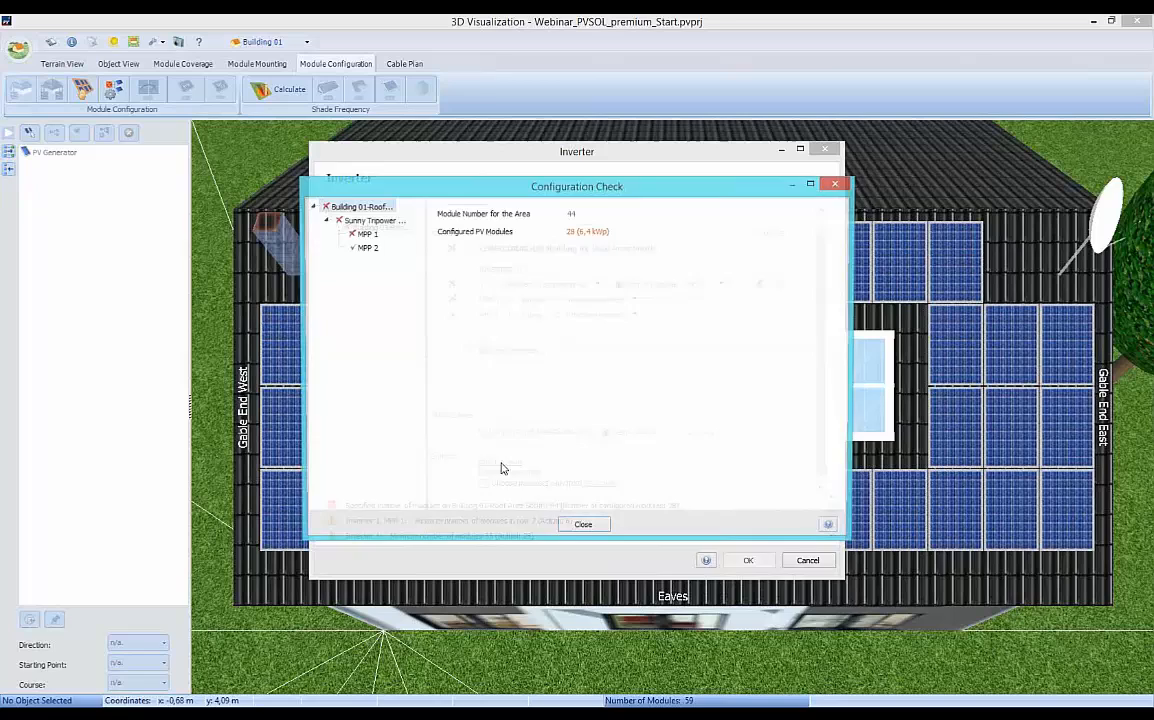
click(364, 236)
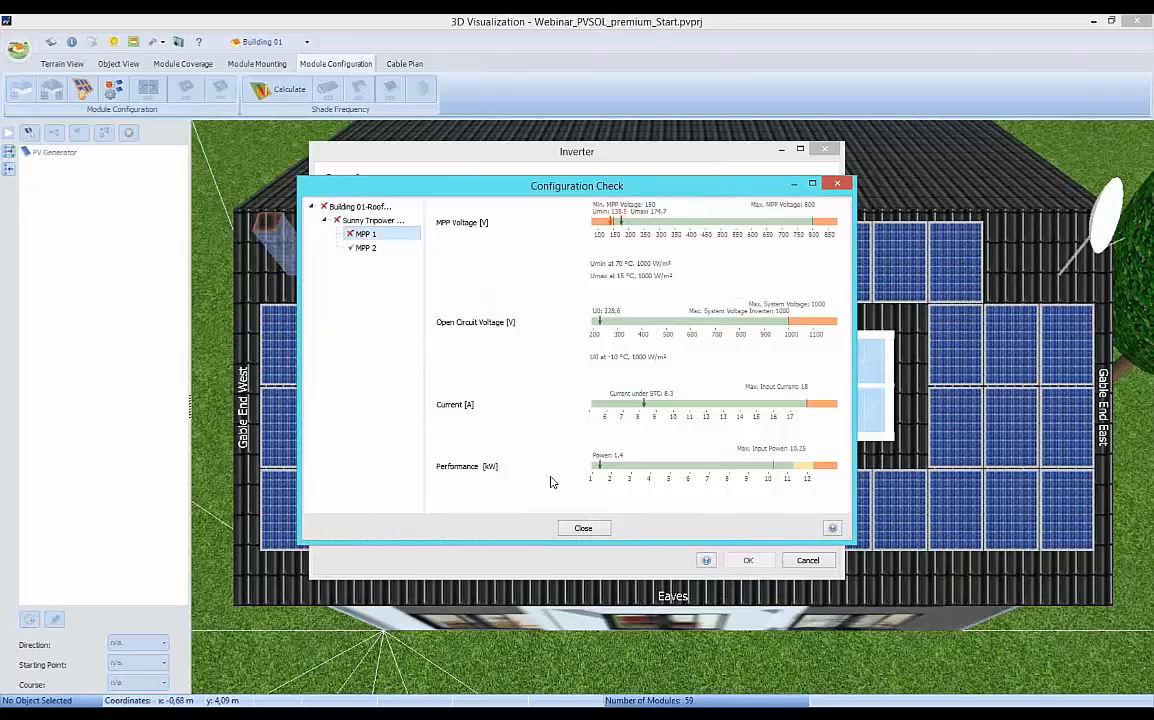
click(588, 531)
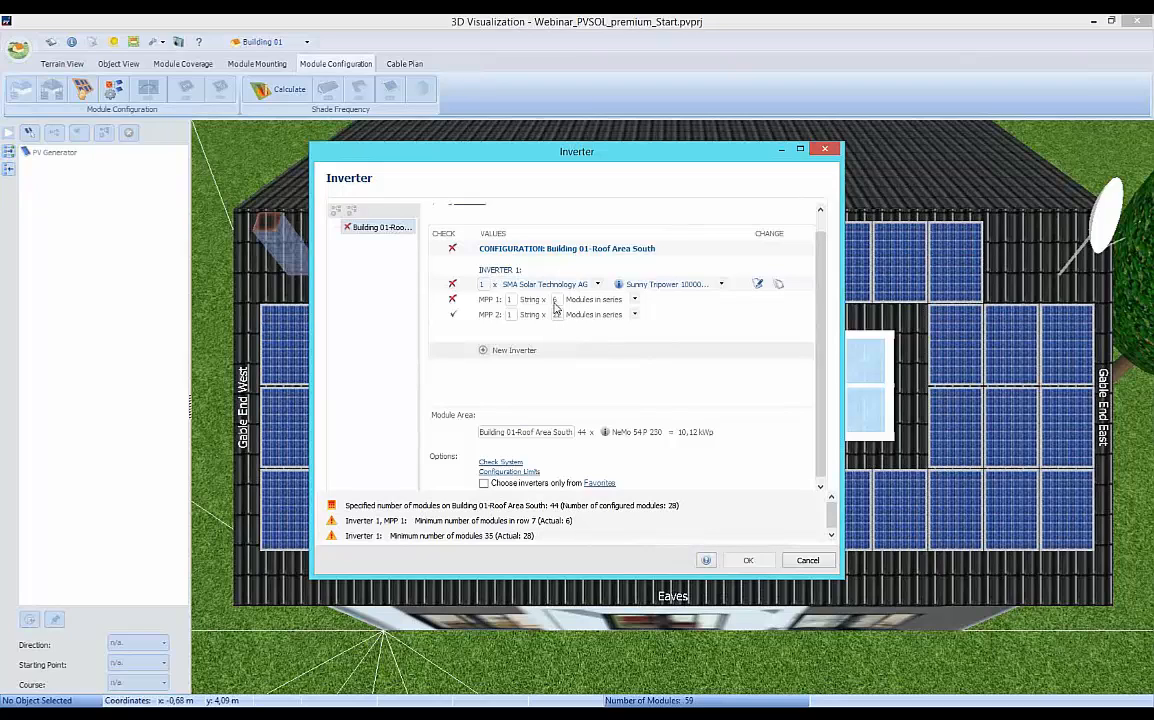
text(22)
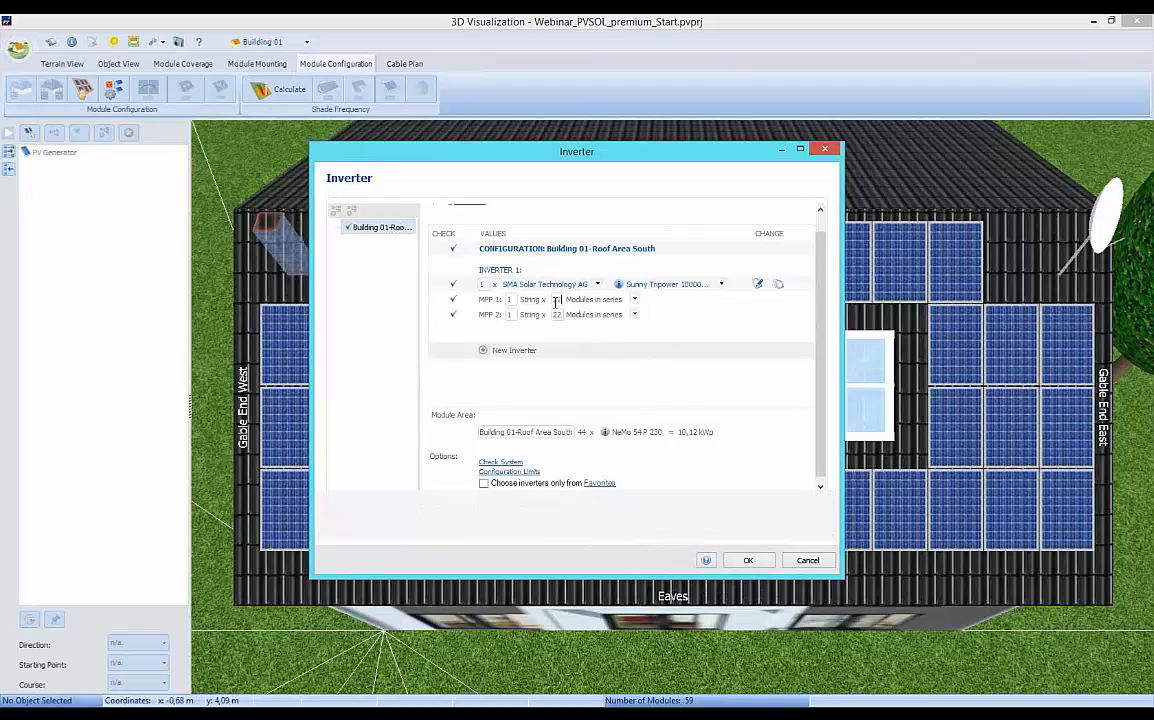
Apply the inverter configuration to Building 01's south roof and delete all configurations again.
click(752, 561)
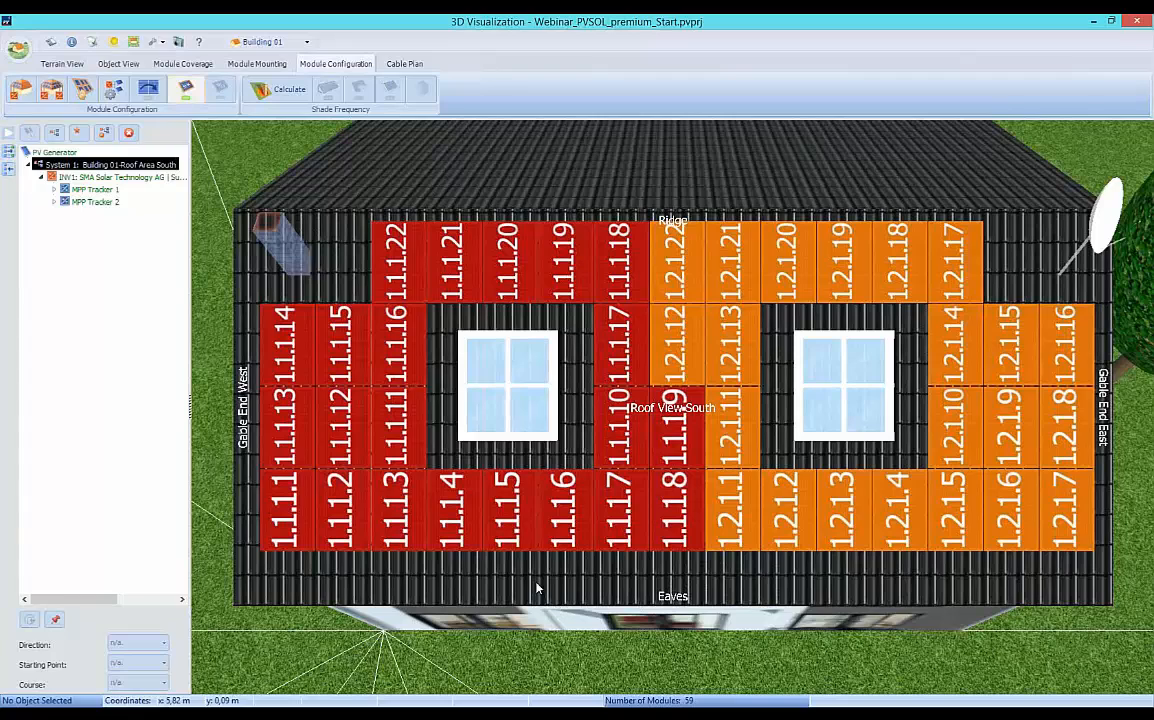
click(128, 133)
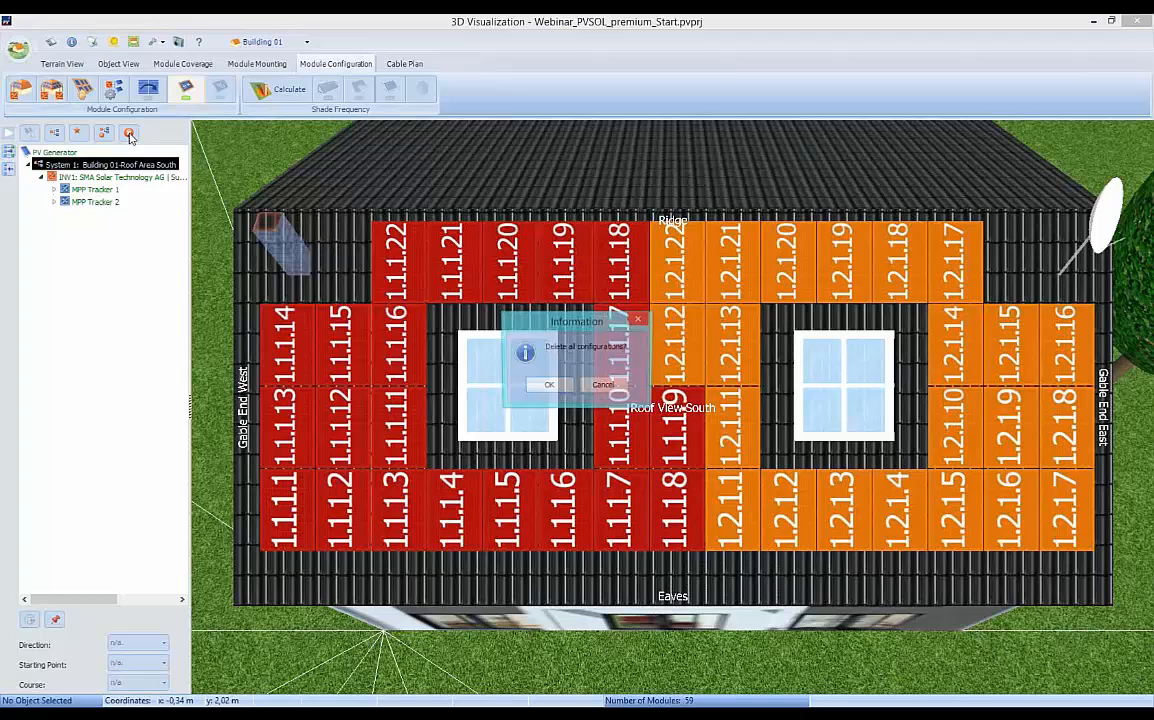
click(549, 387)
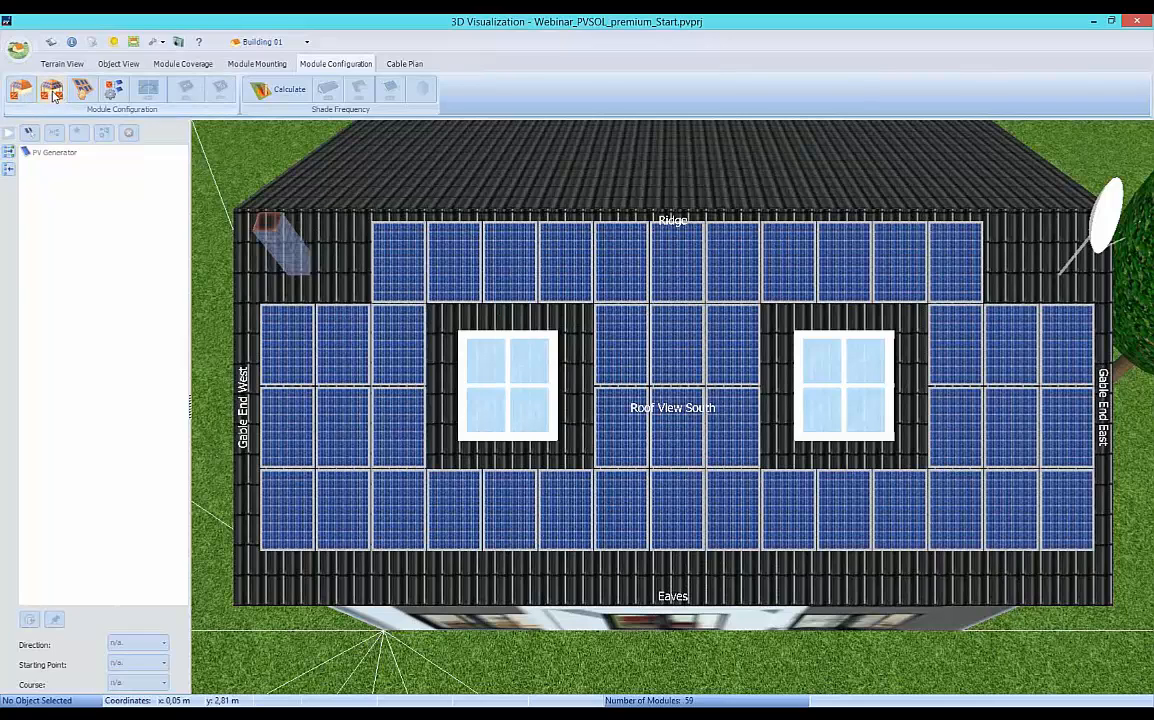
Start an inverter configuration for all buildings and combine the south roof areas of Building 01 and Building 02 into one configuration.
click(53, 91)
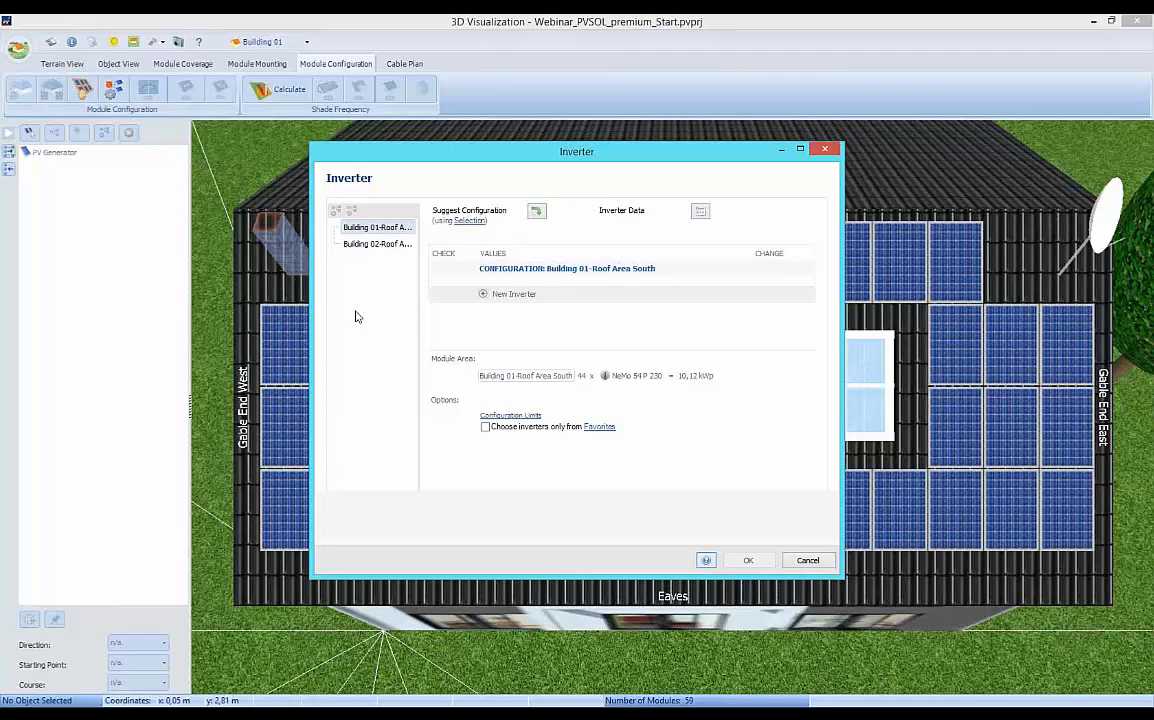
ctrl+click(368, 245)
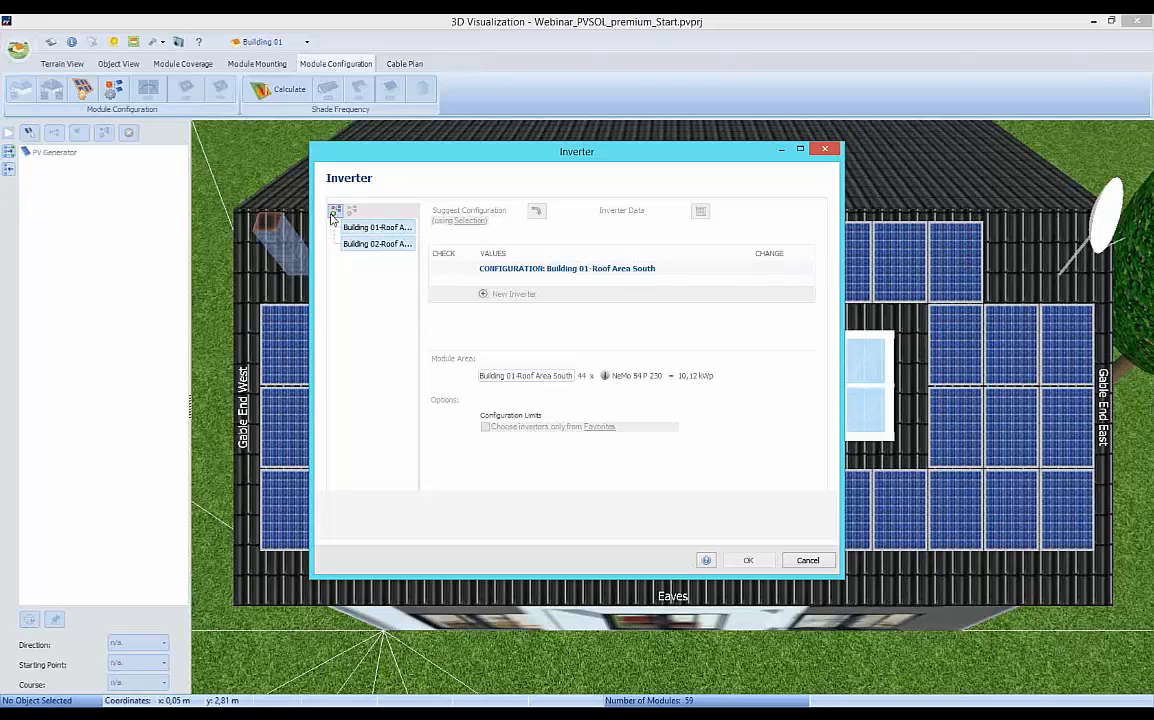
click(335, 212)
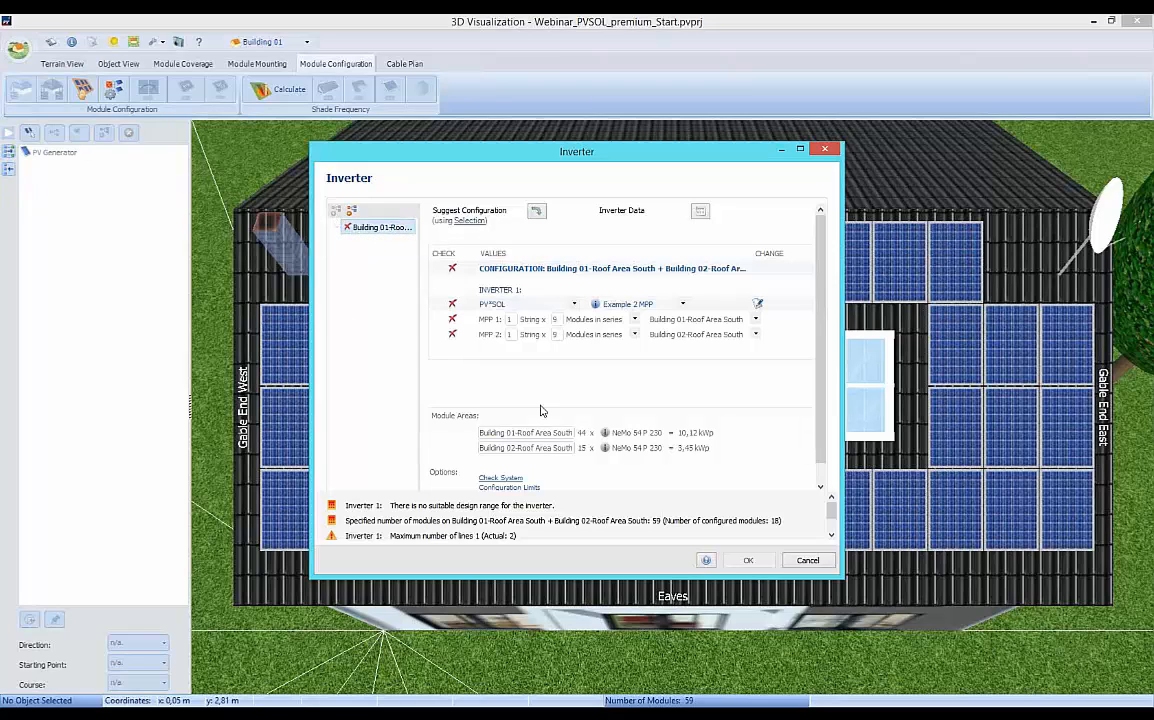
Generate an automatic inverter configuration for the combined roof areas and calculate the possible alternative inverter configurations.
click(537, 216)
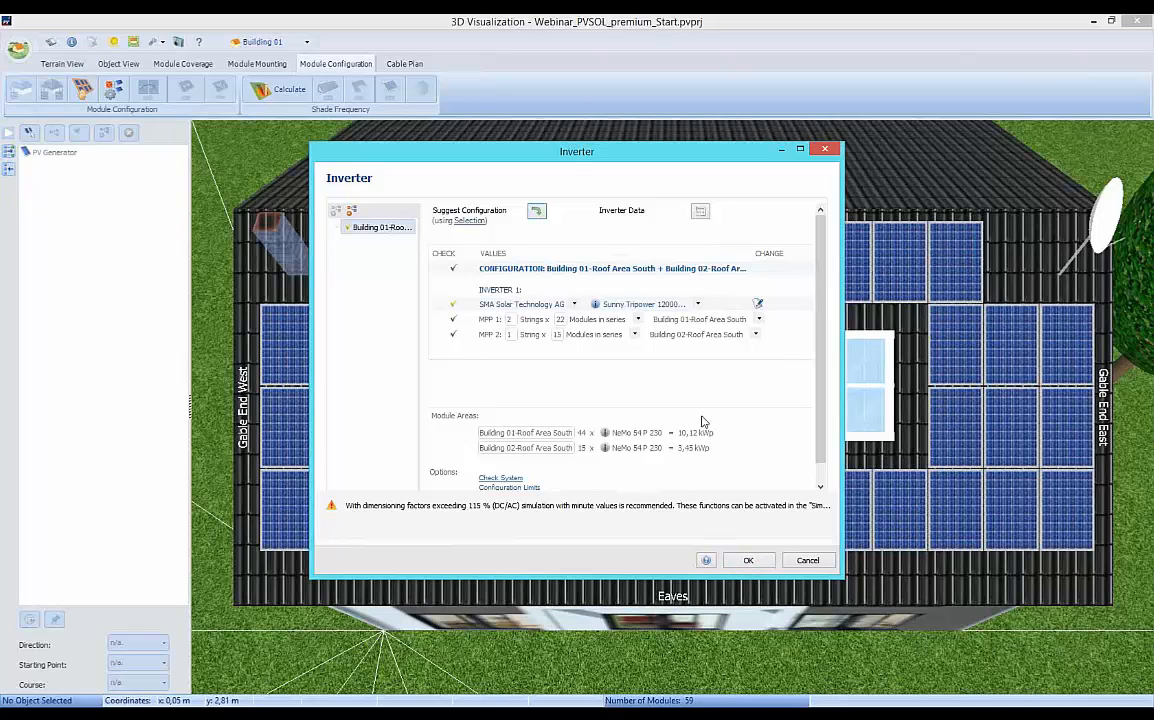
click(701, 215)
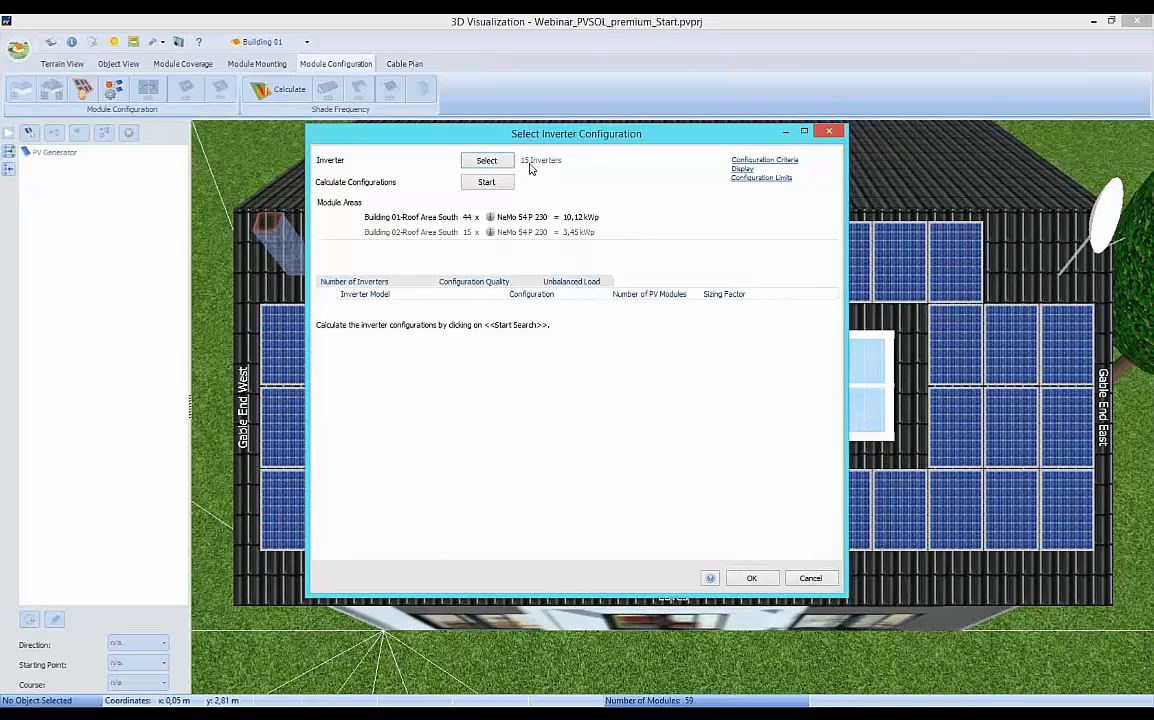
click(484, 185)
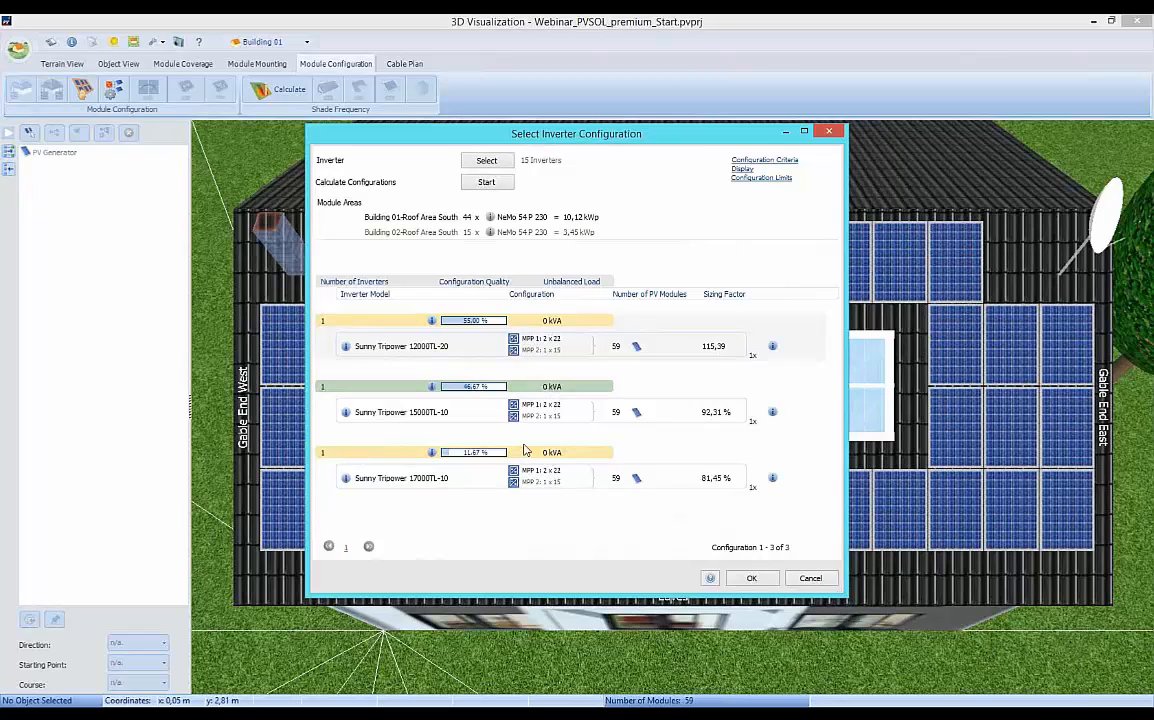
Set the upper sizing factor limit to 120 %, review the miscellaneous limits, and apply the suggested joint configuration to both roofs.
click(763, 180)
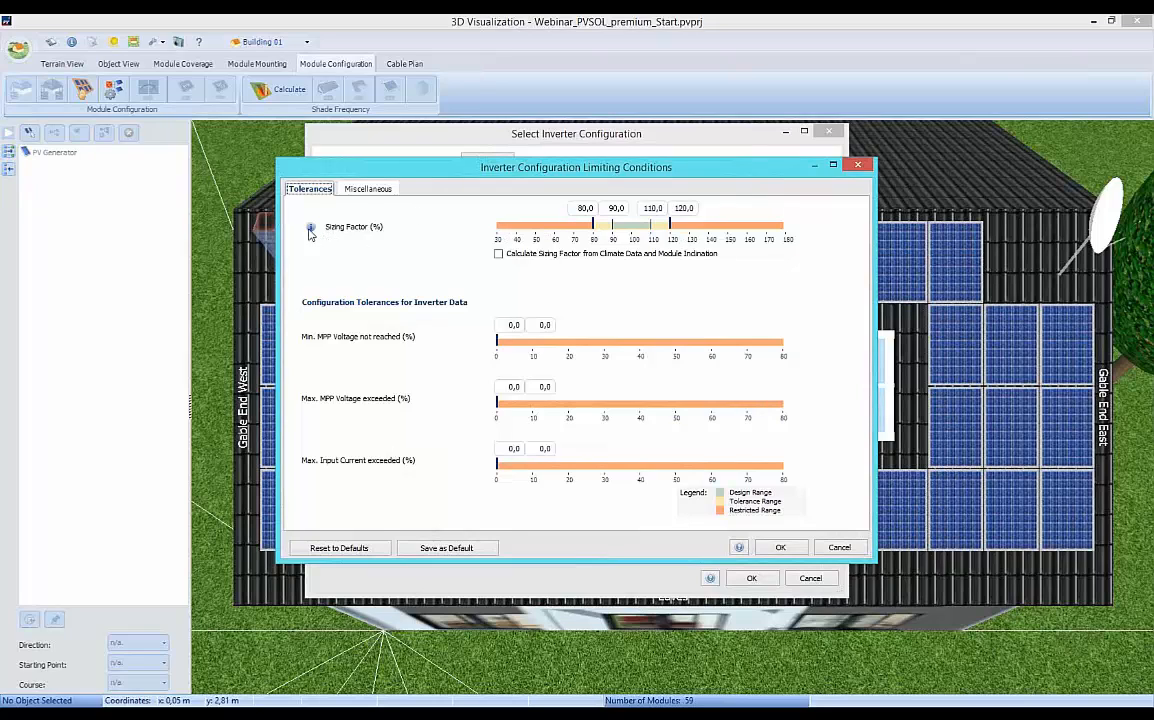
mouse_move(355, 236)
click(679, 209)
double_click(692, 209)
text(120)
click(368, 194)
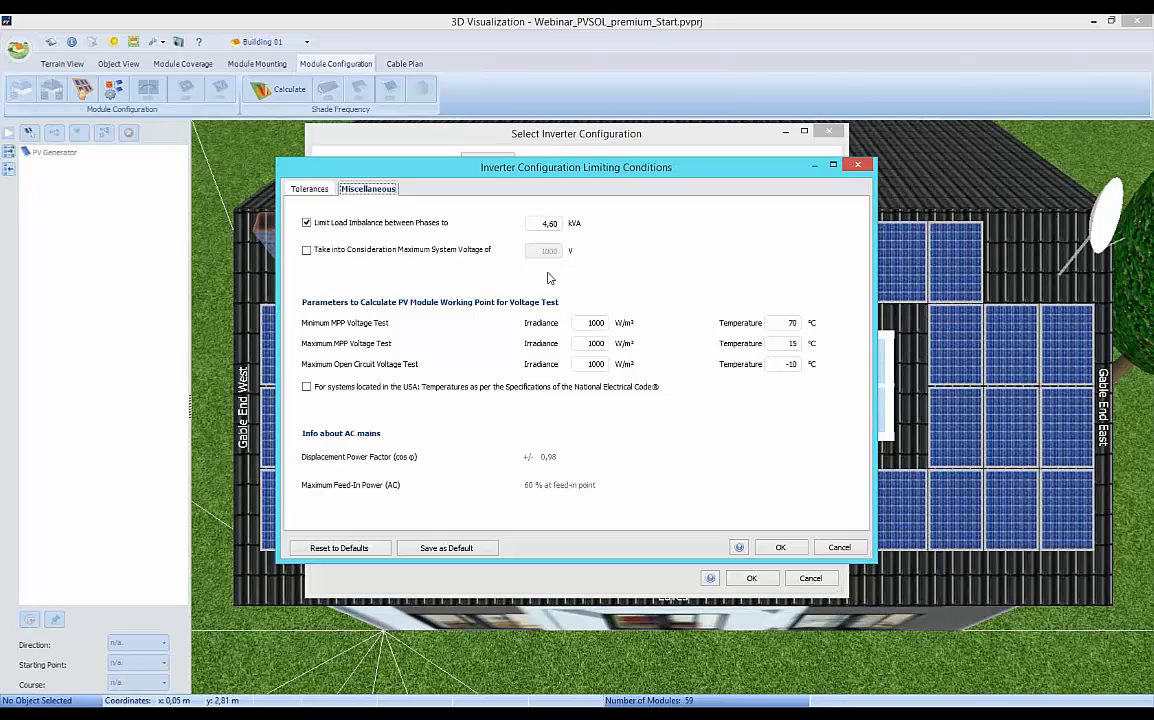
click(779, 547)
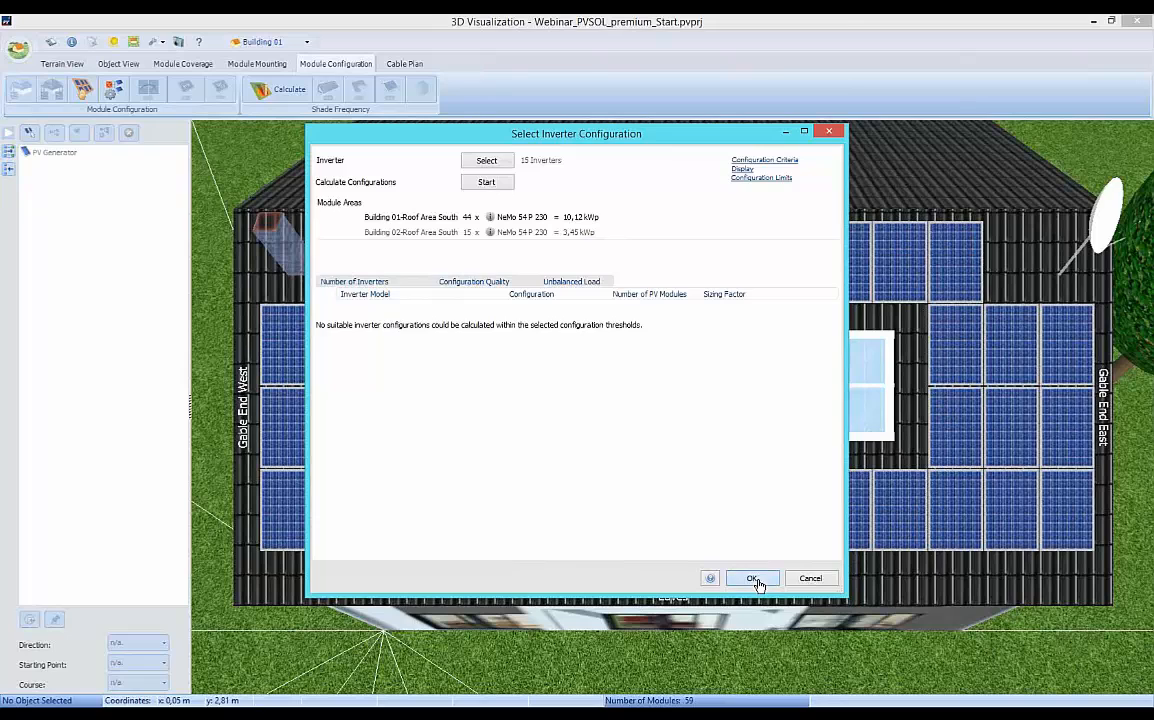
click(753, 579)
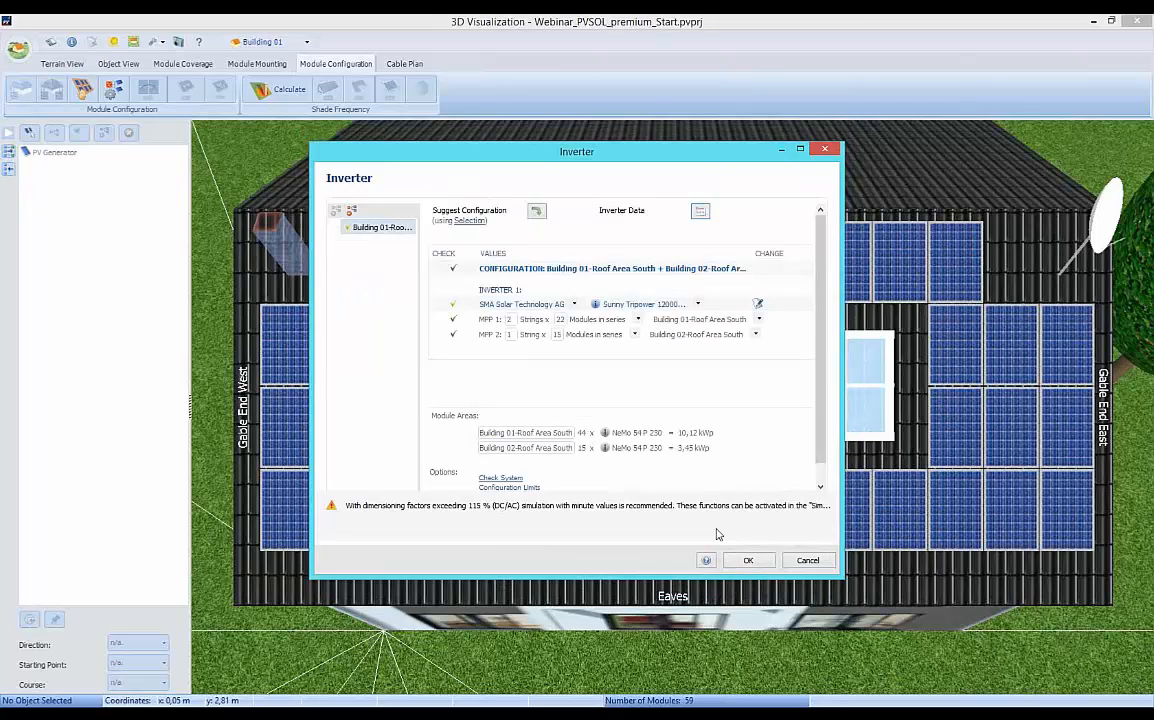
click(748, 560)
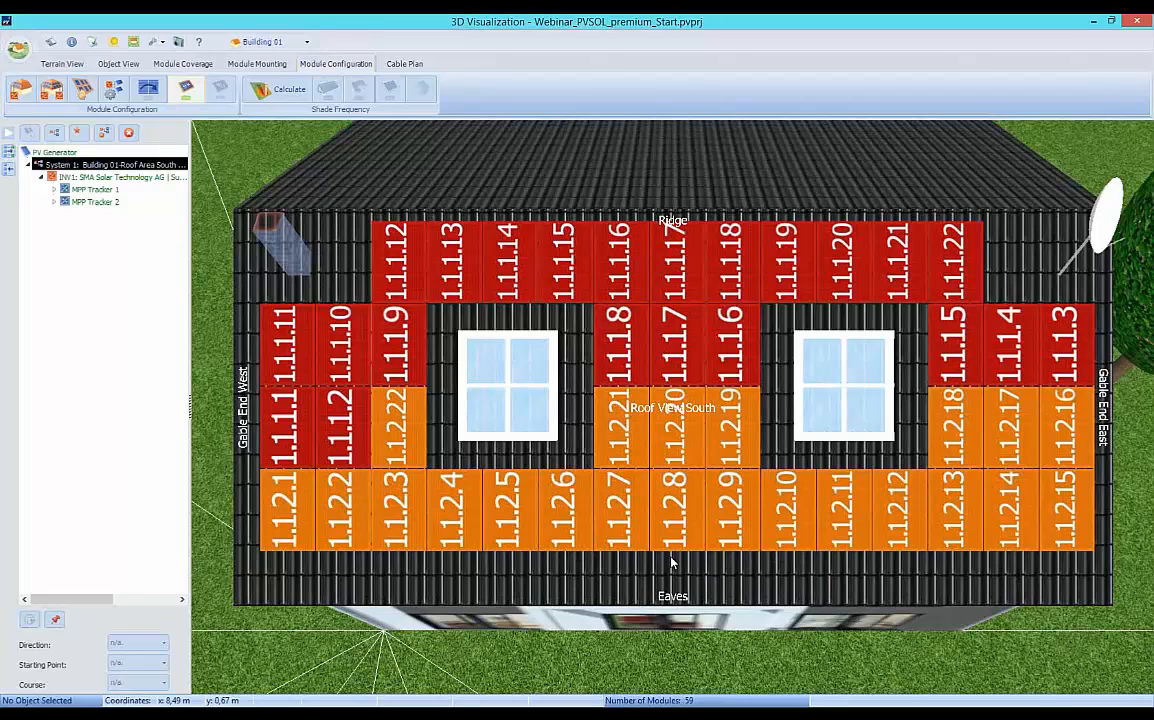
Capture a screenshot of Building 01's module configuration for the project report.
click(178, 42)
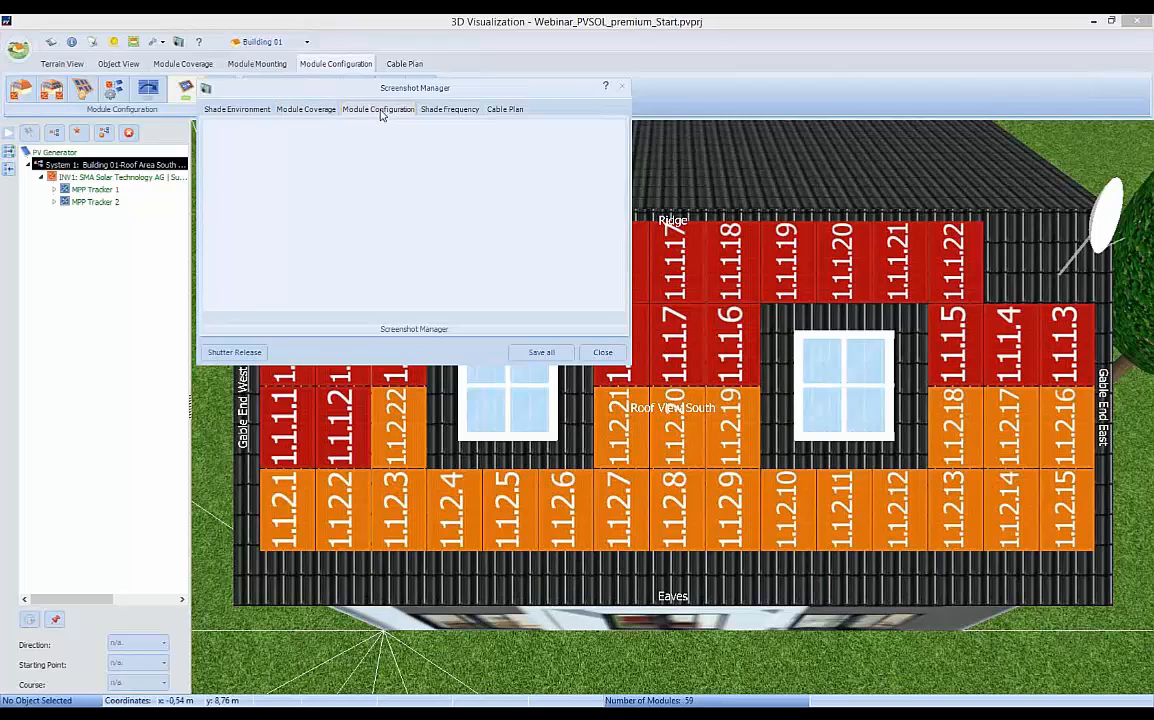
click(231, 353)
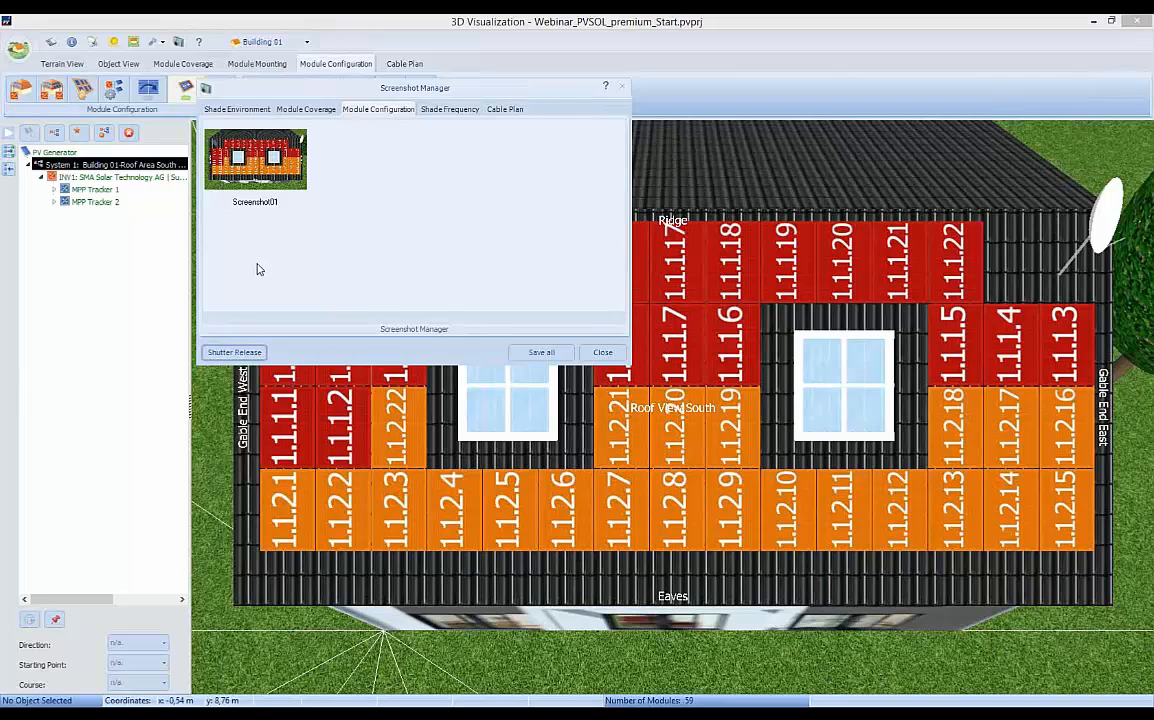
click(606, 354)
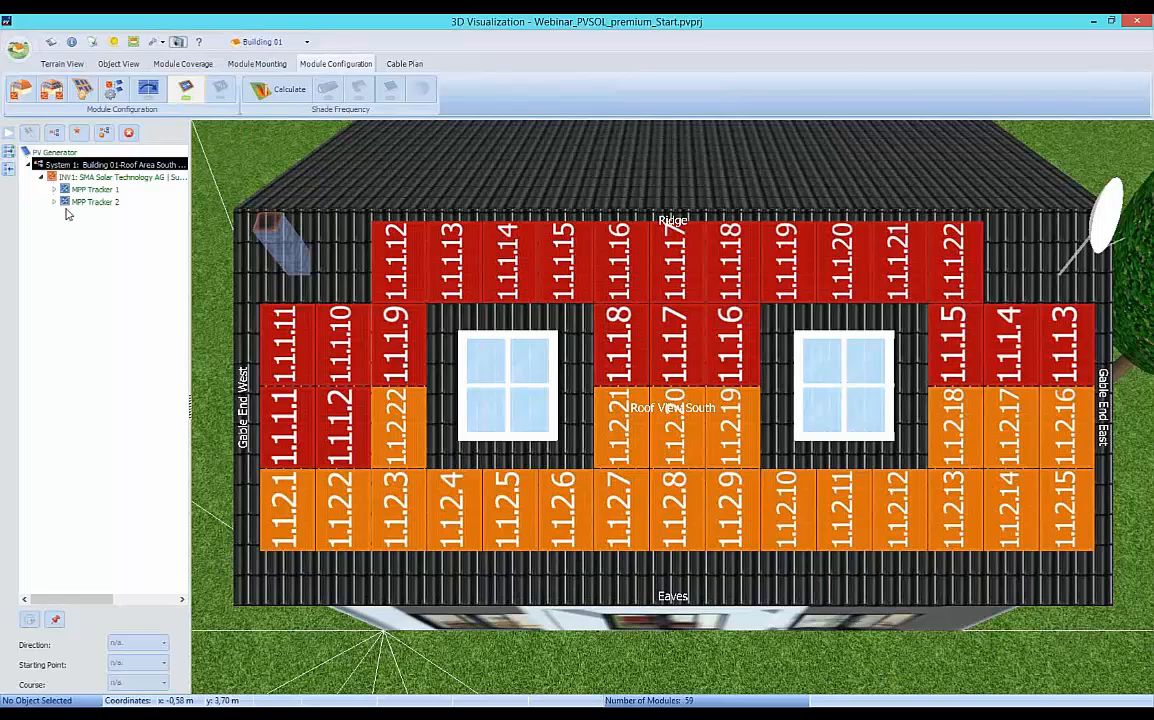
Adopt the 3D design data into the main project and agree to define the module shading ratios for the yield simulation.
click(18, 52)
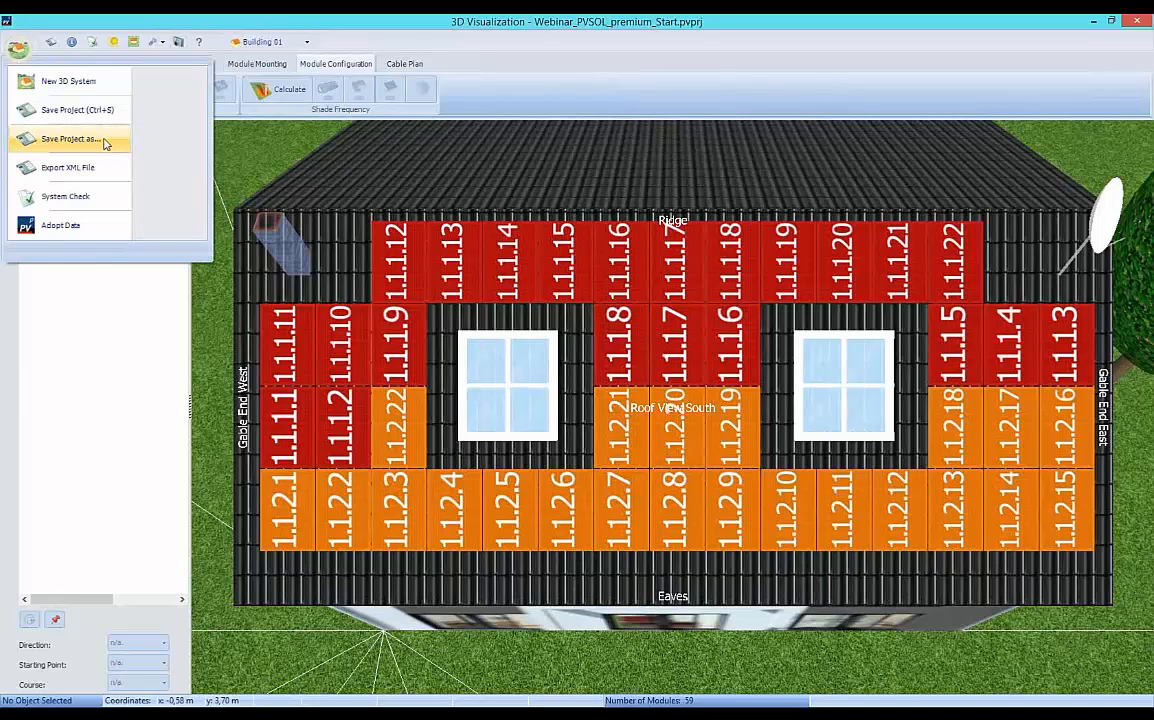
click(50, 229)
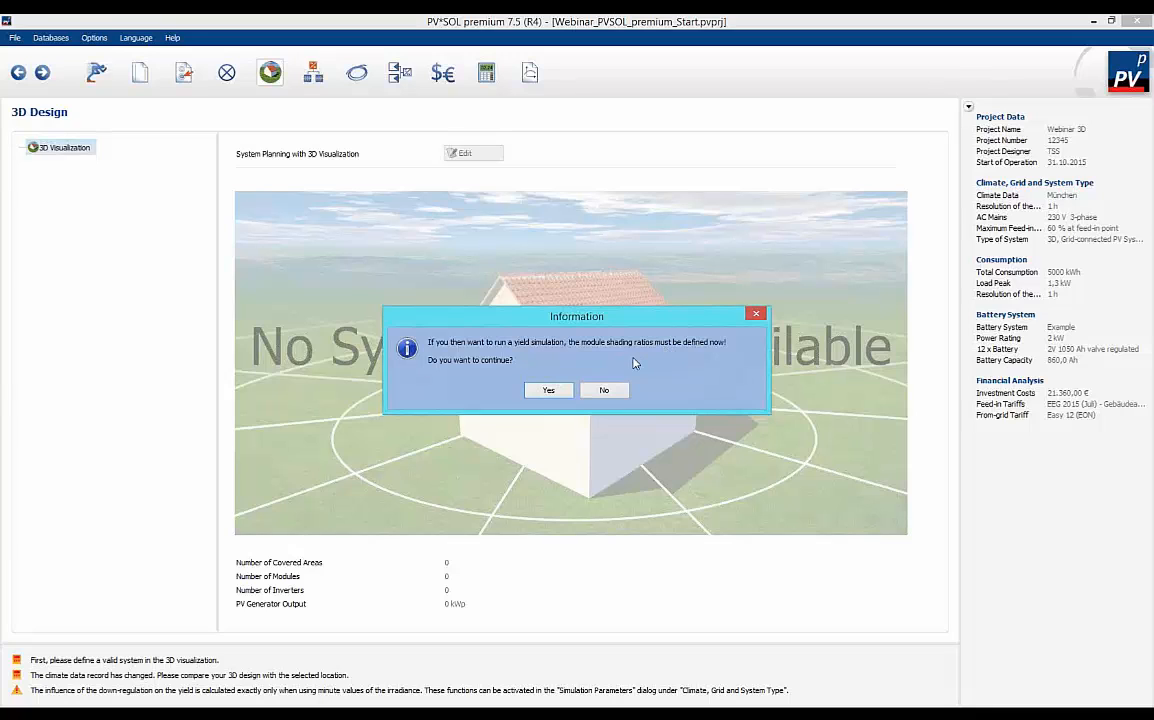
click(550, 391)
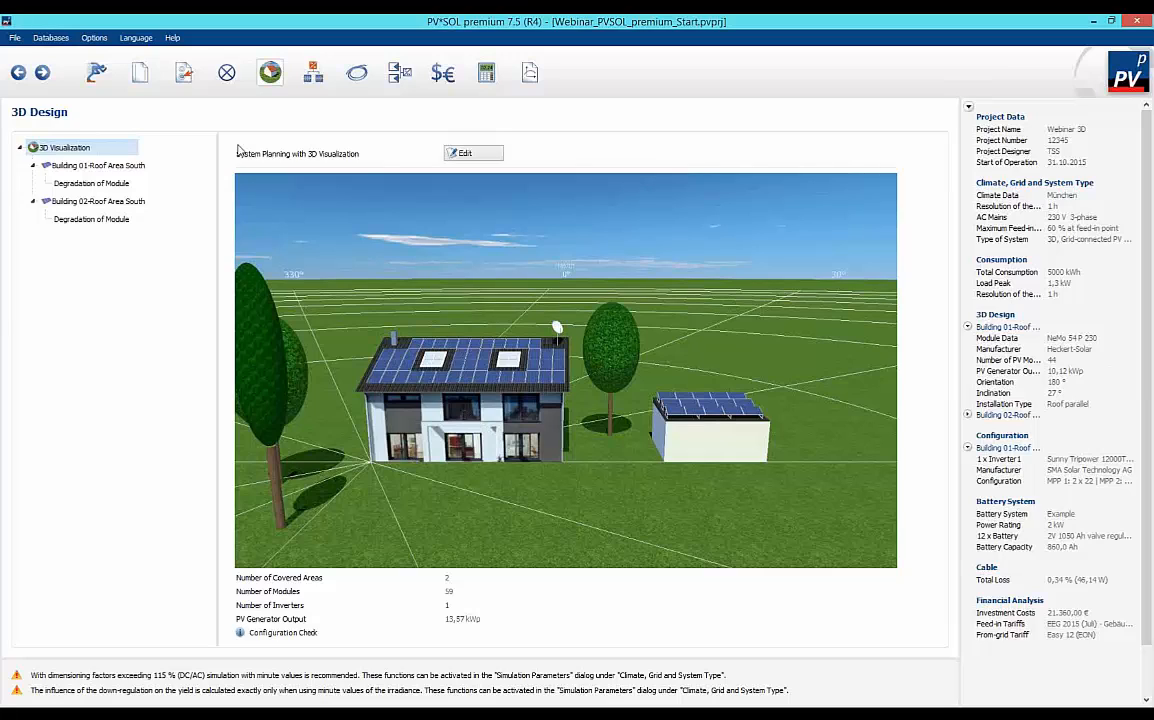
Set the project's battery storage system to the SunDepot 48-210 model from BAE Batterien GmbH.
click(313, 74)
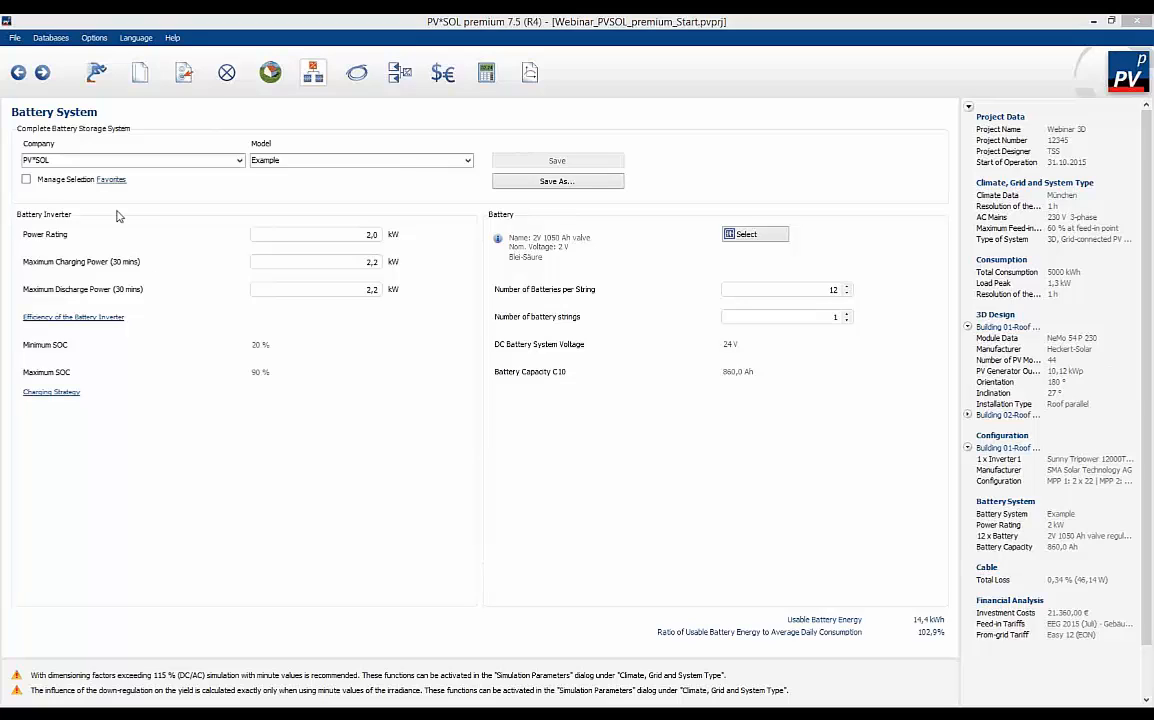
click(240, 161)
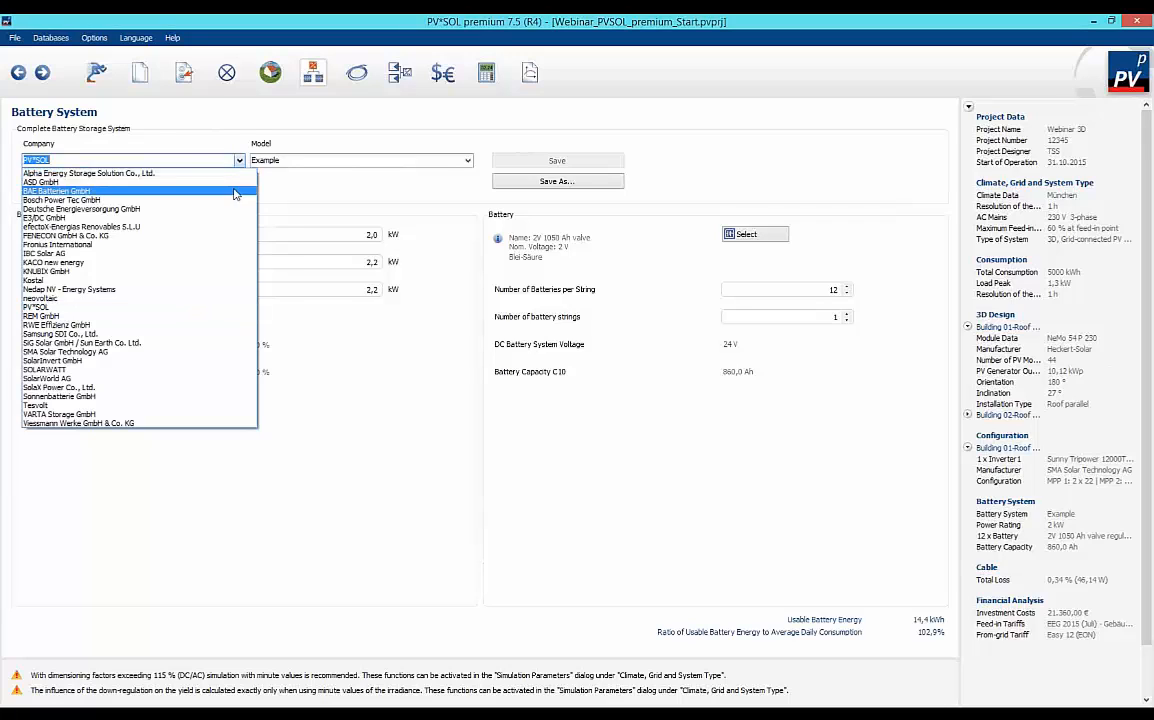
click(234, 191)
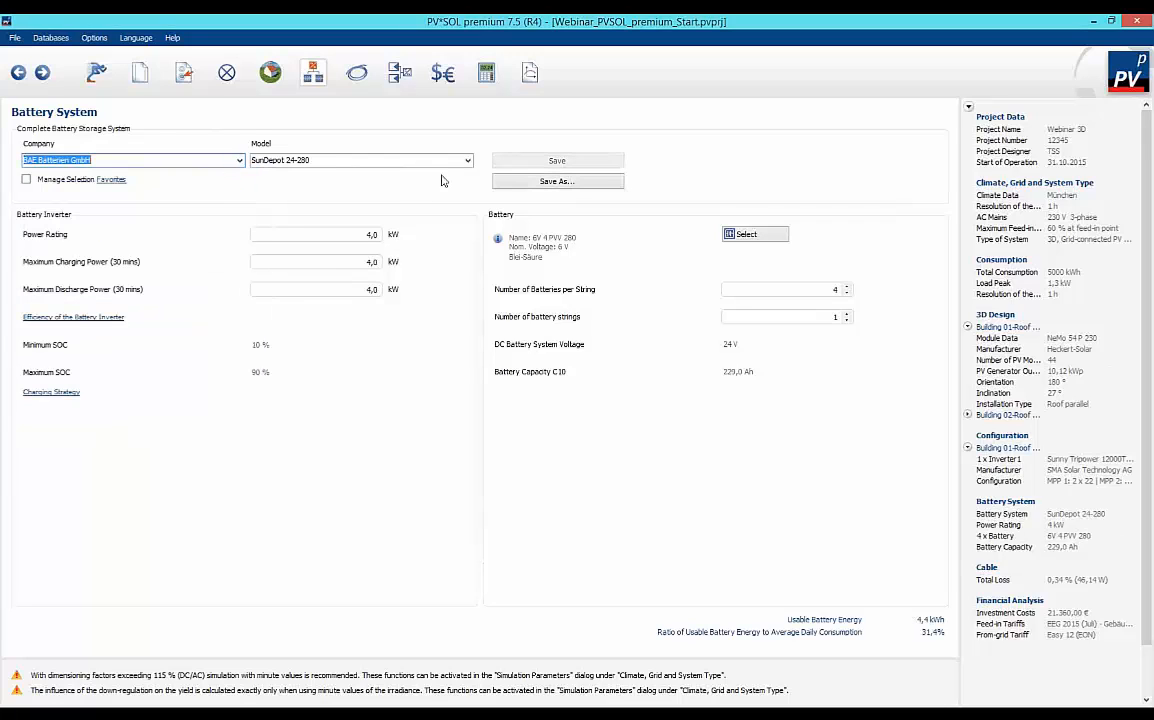
click(468, 161)
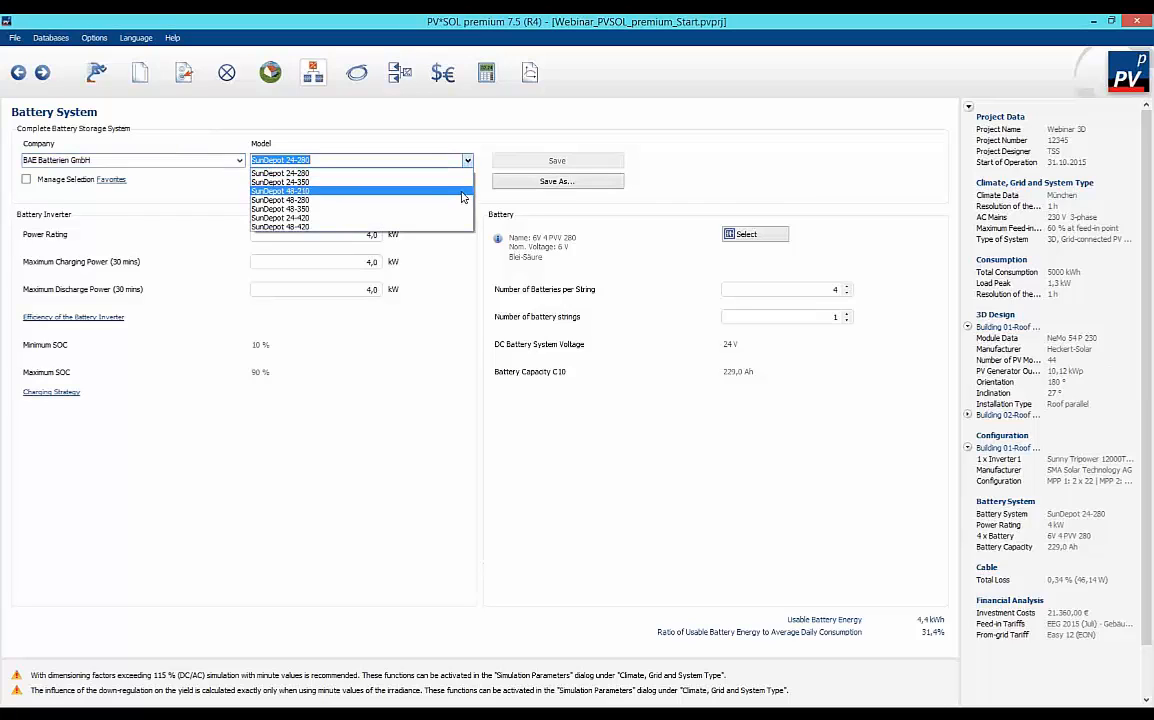
click(462, 192)
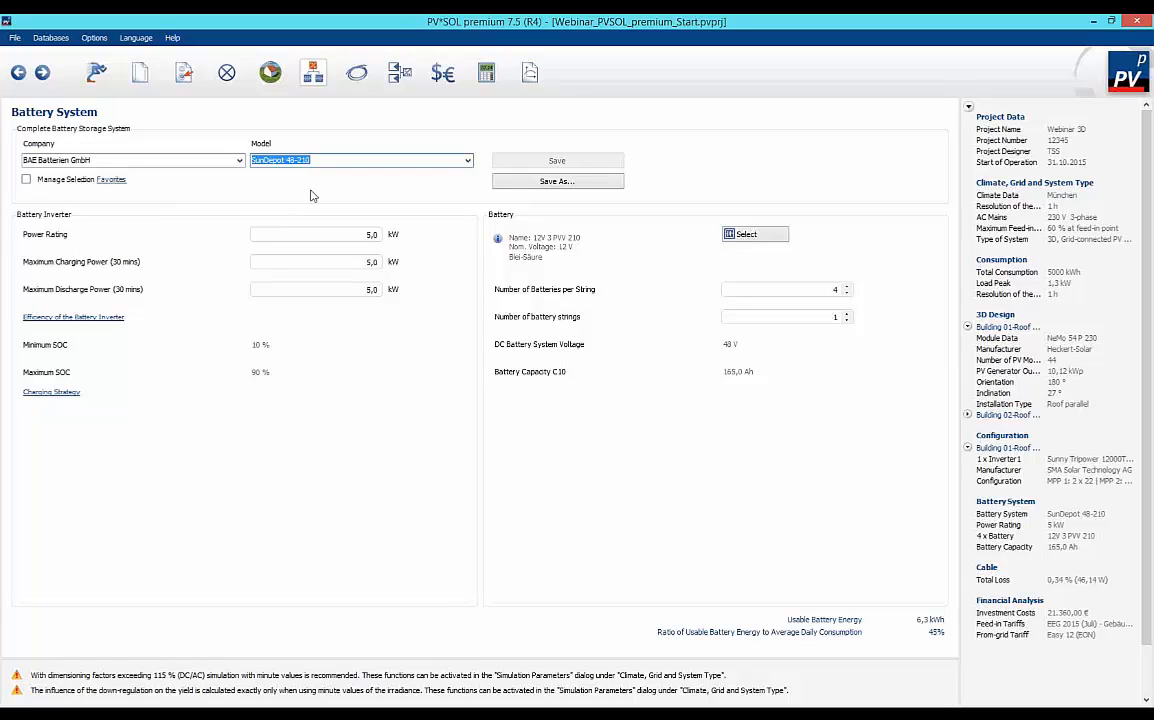
Review the selected battery storage company and model, and the cable loss settings.
click(325, 160)
drag(325, 160, 252, 158)
drag(90, 160, 28, 161)
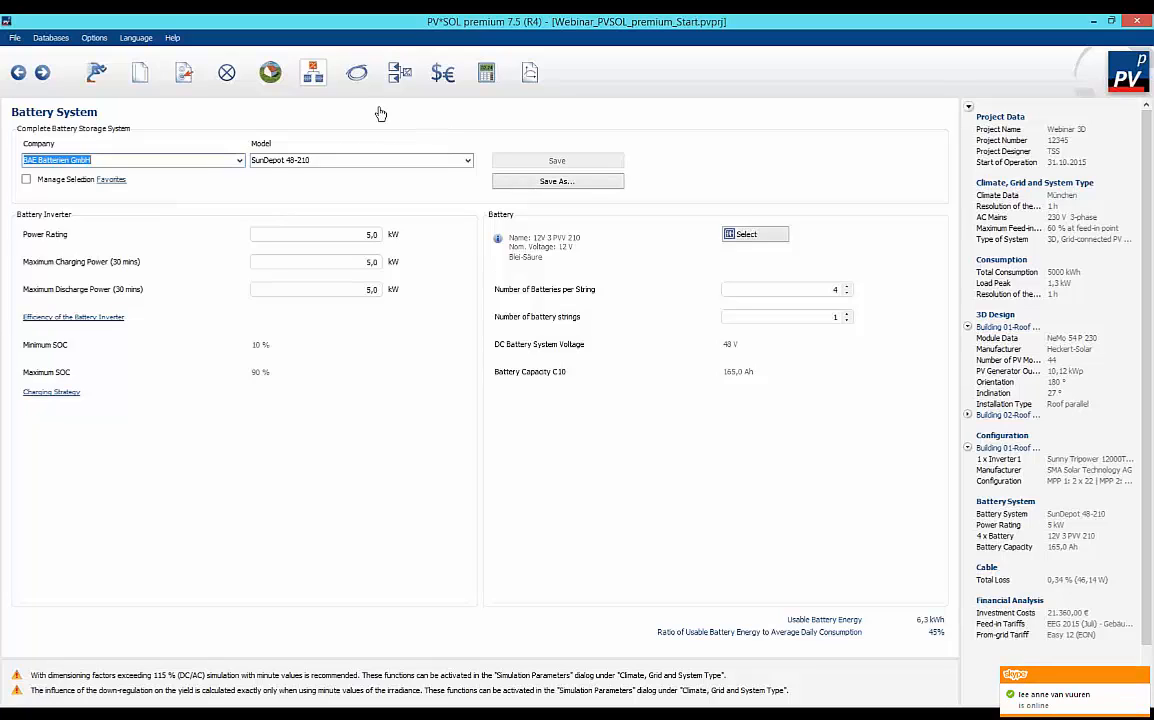
click(358, 79)
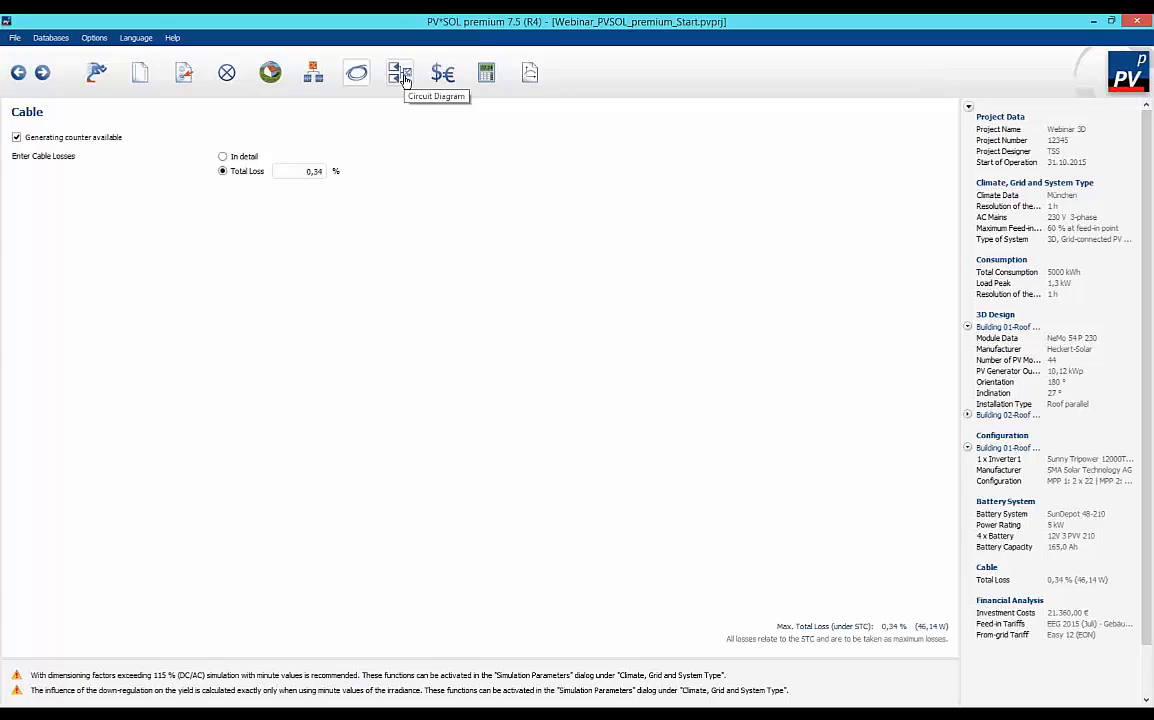
Show the legend in the circuit diagram, trying the title block as well but leaving it off.
click(400, 75)
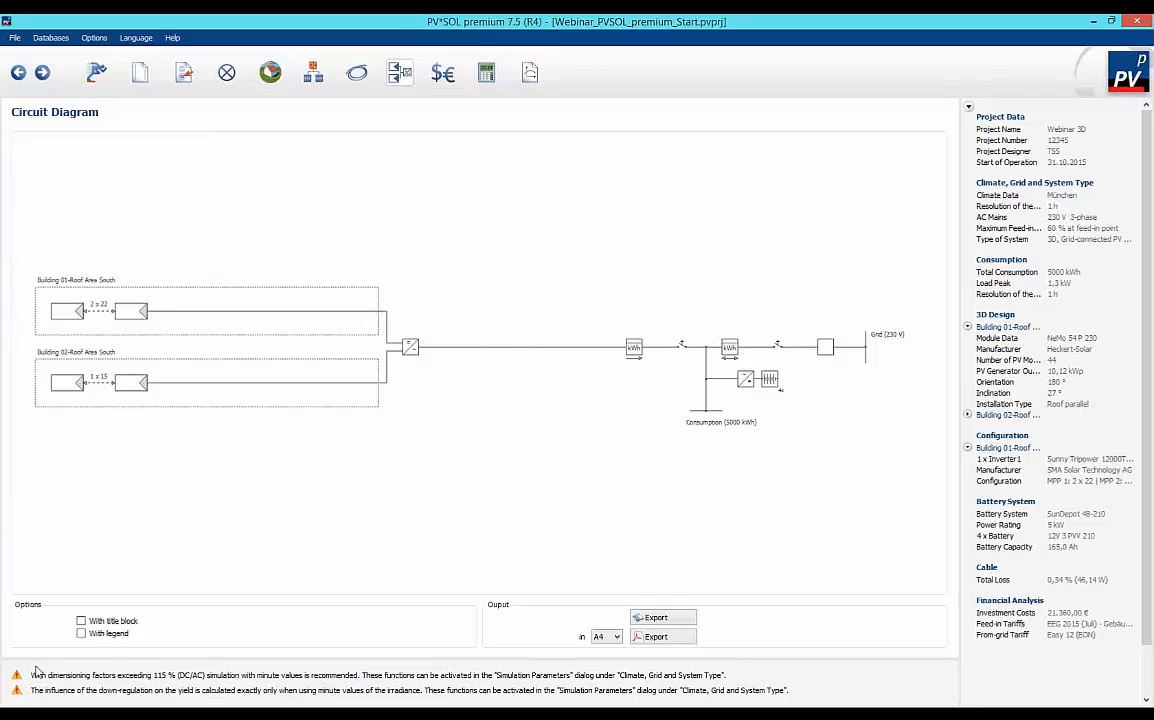
click(81, 634)
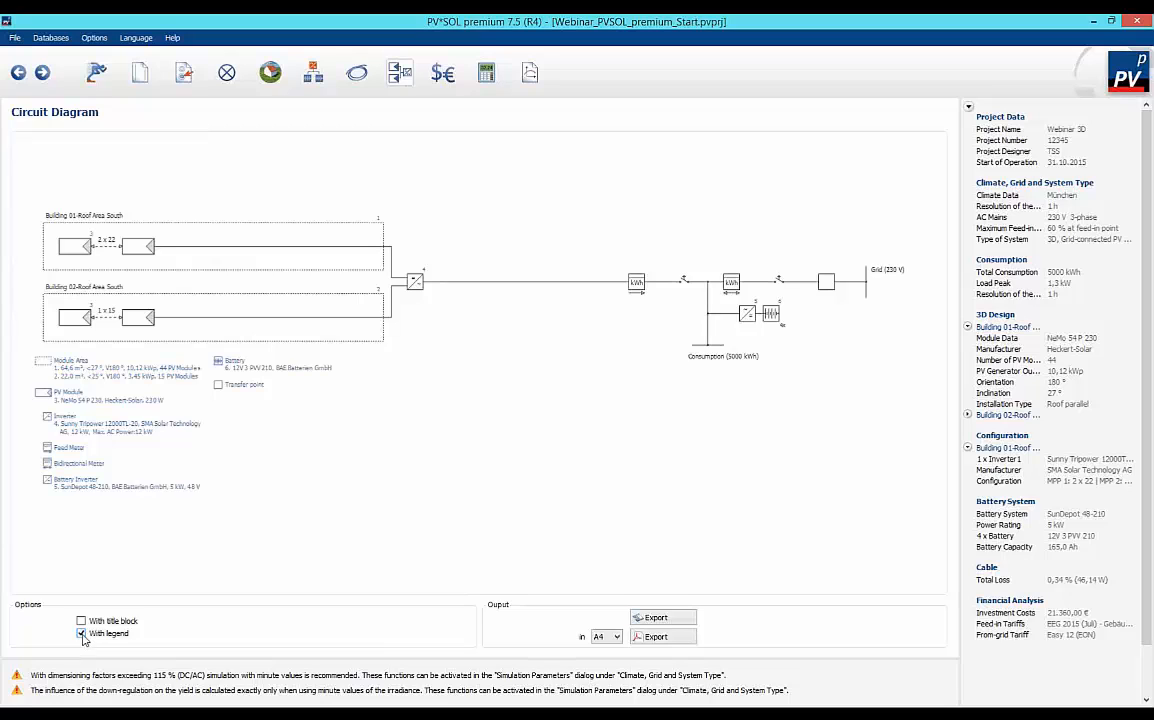
click(81, 621)
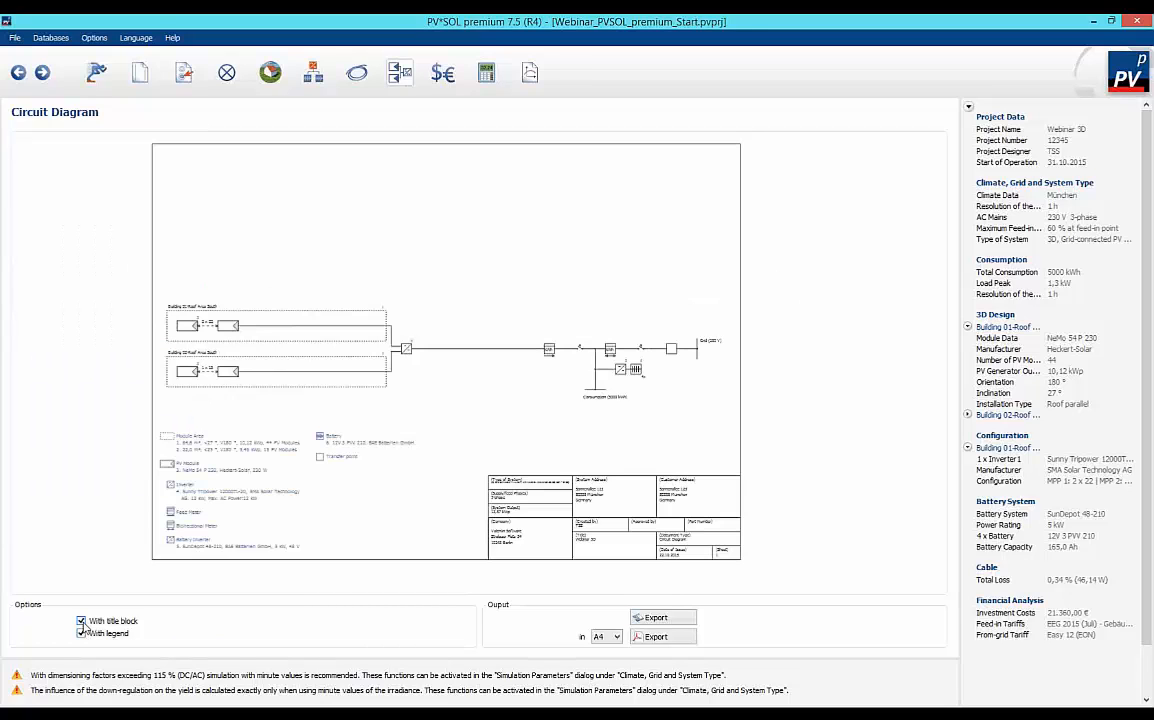
click(81, 621)
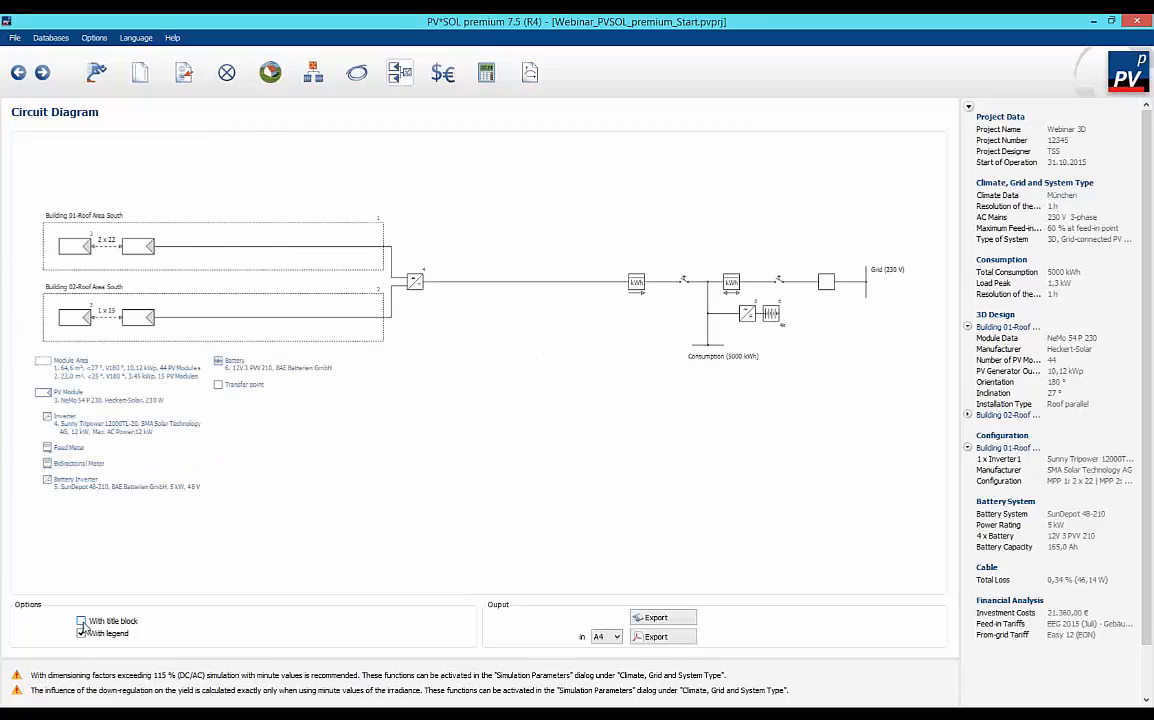
click(81, 633)
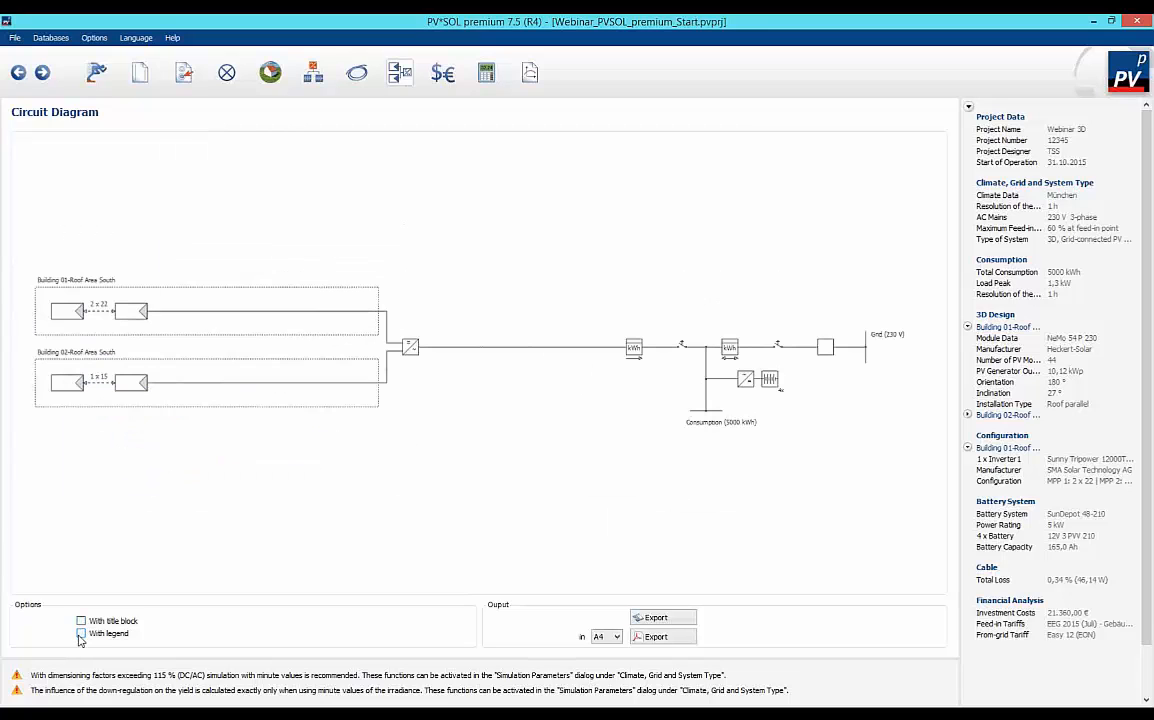
click(81, 634)
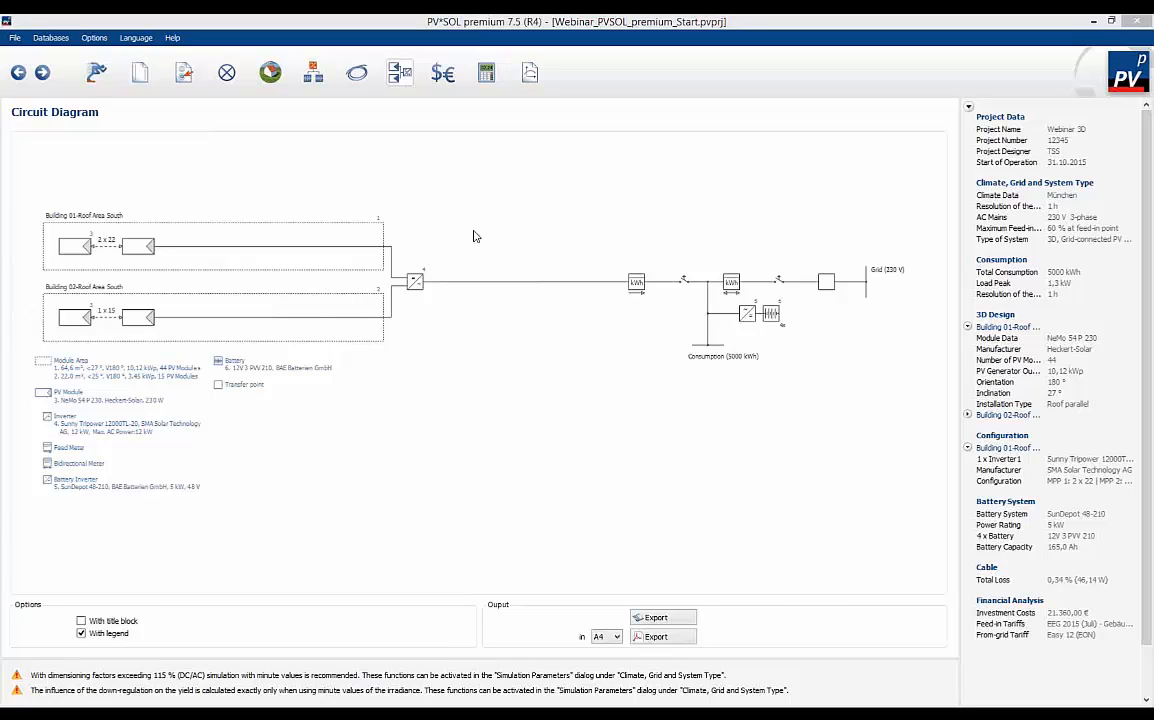
Examine the assessment period, the income and expenditure entries, and the itemised investment costs in the financial analysis parameters.
click(443, 72)
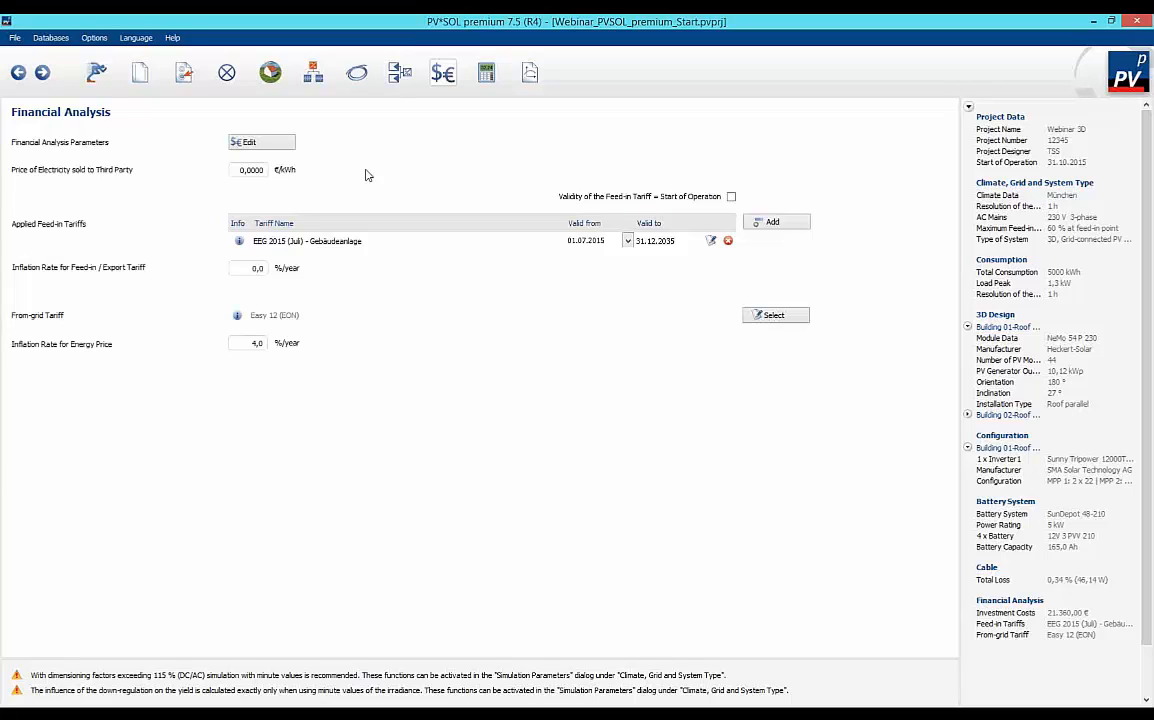
click(250, 149)
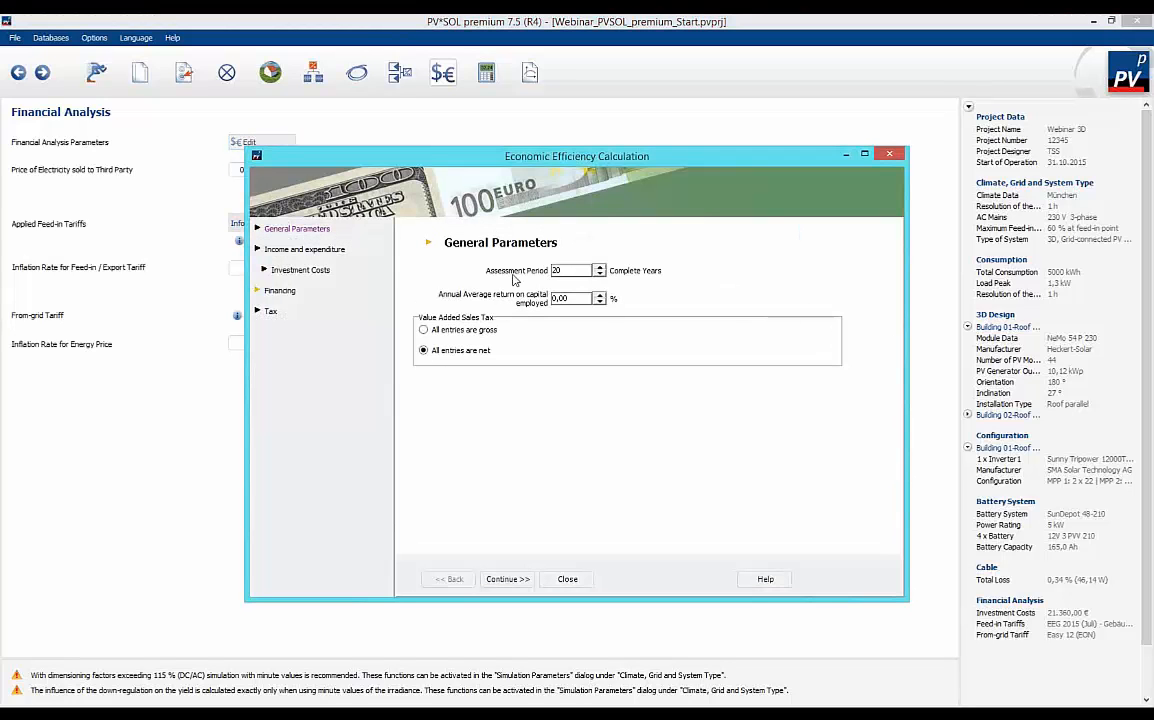
double_click(562, 270)
click(291, 250)
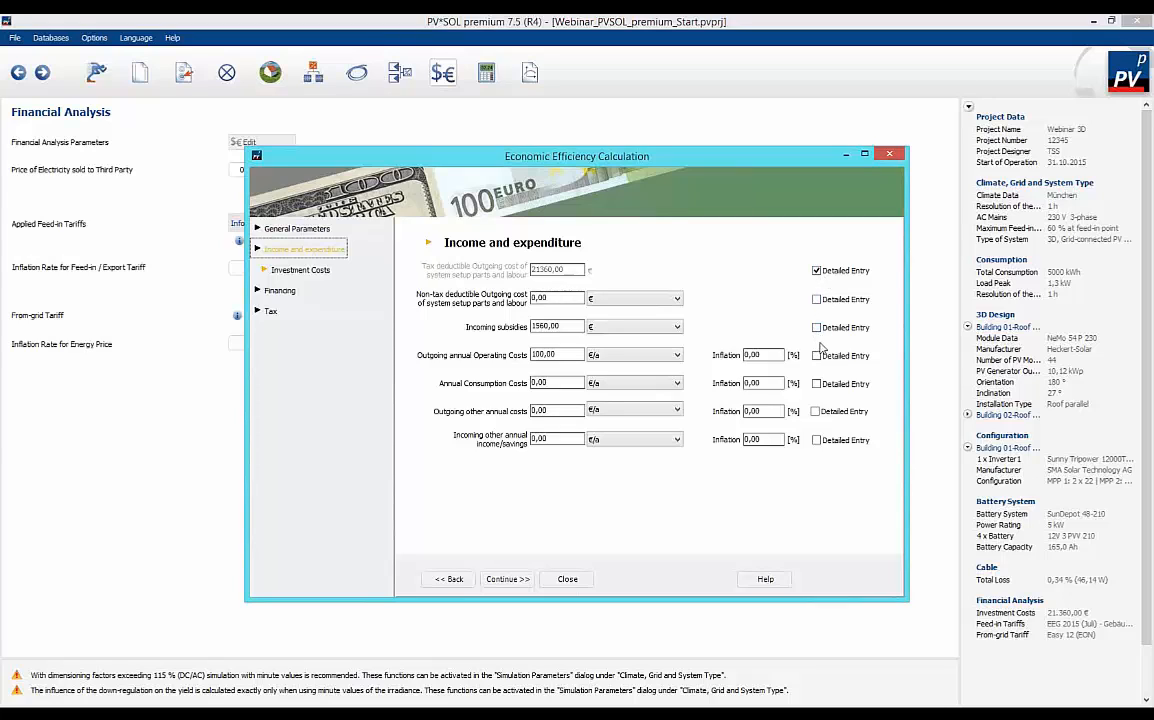
click(274, 272)
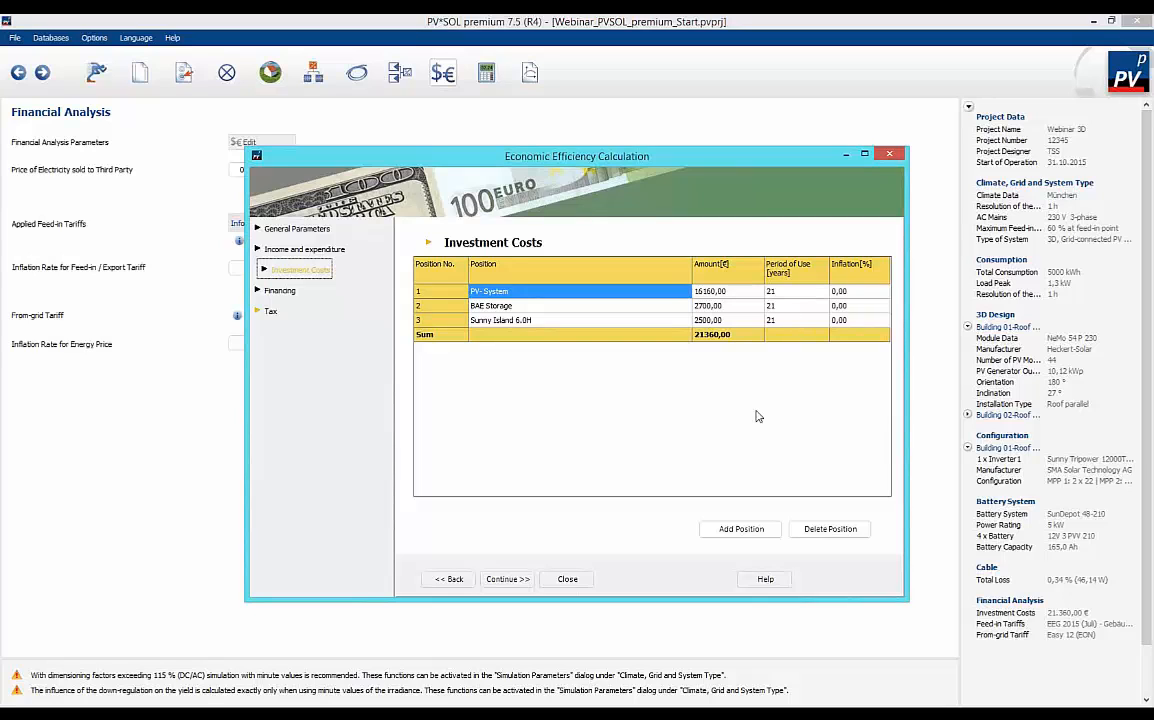
Review the incoming subsidies and the annual operating costs' unit options and inflation rate, keeping the unit at €/a.
click(297, 250)
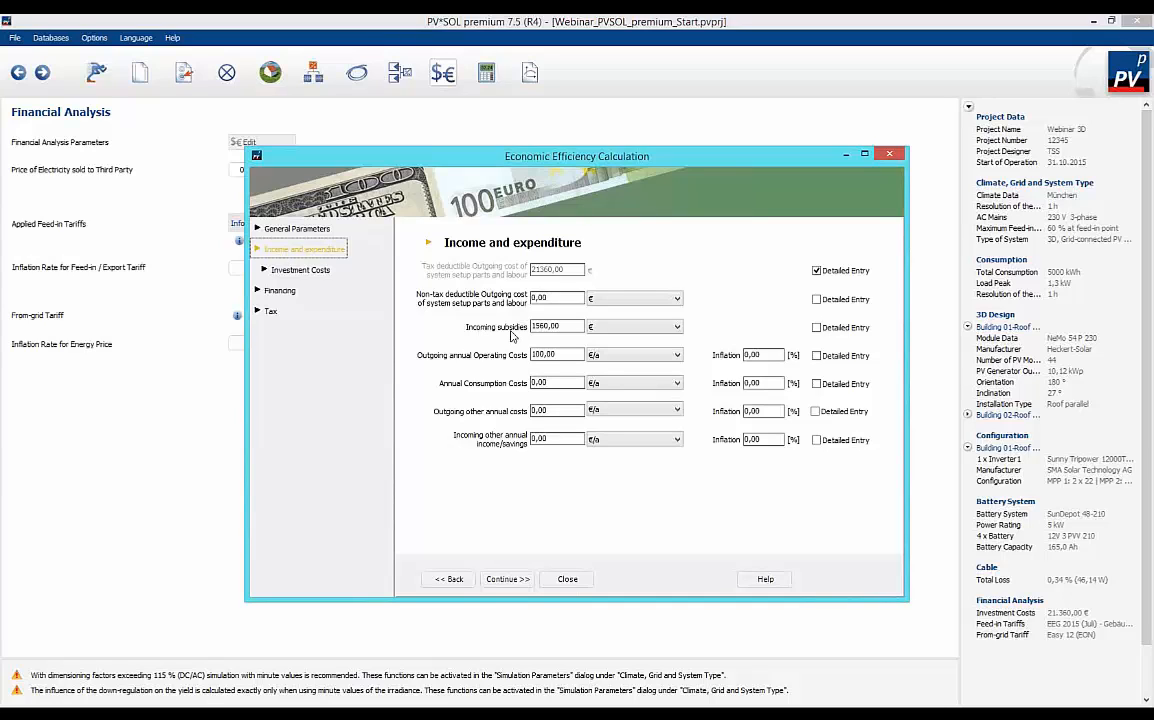
drag(564, 326, 534, 330)
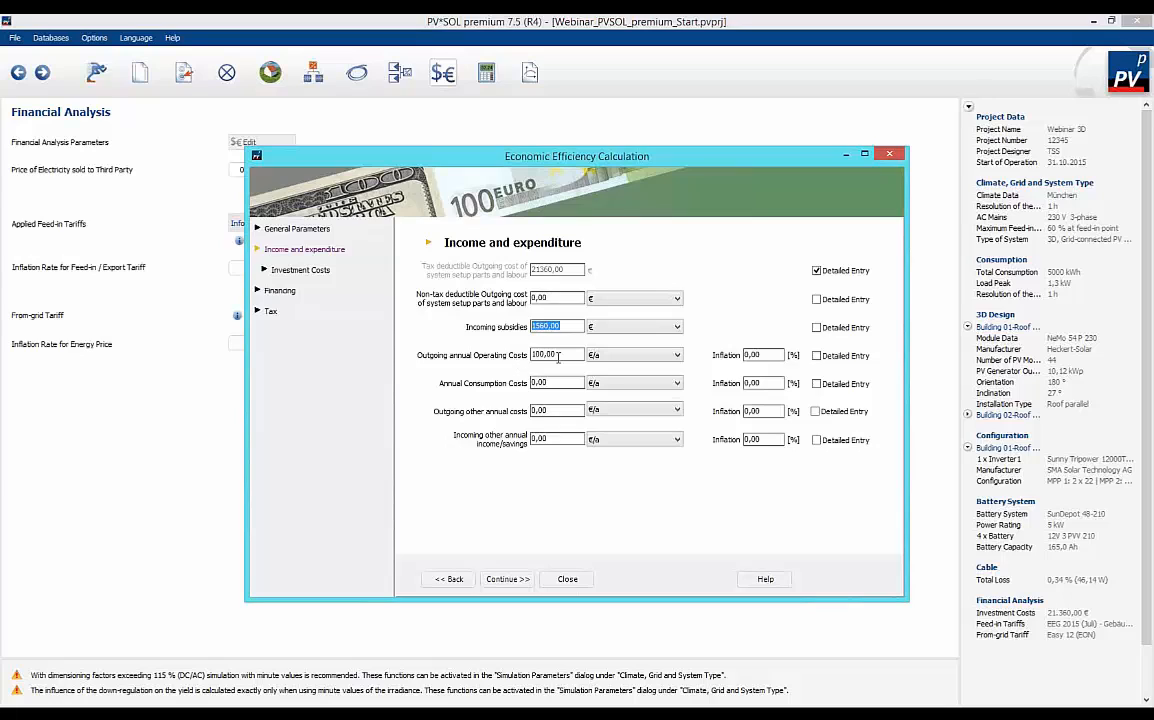
click(677, 356)
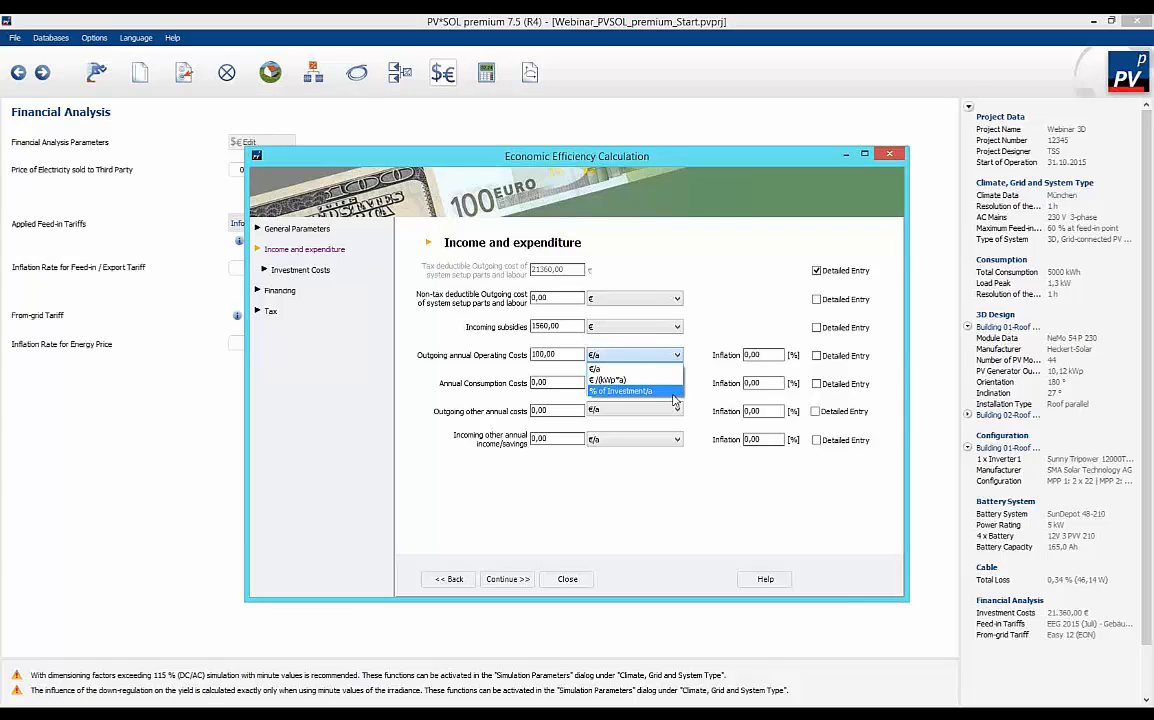
click(618, 369)
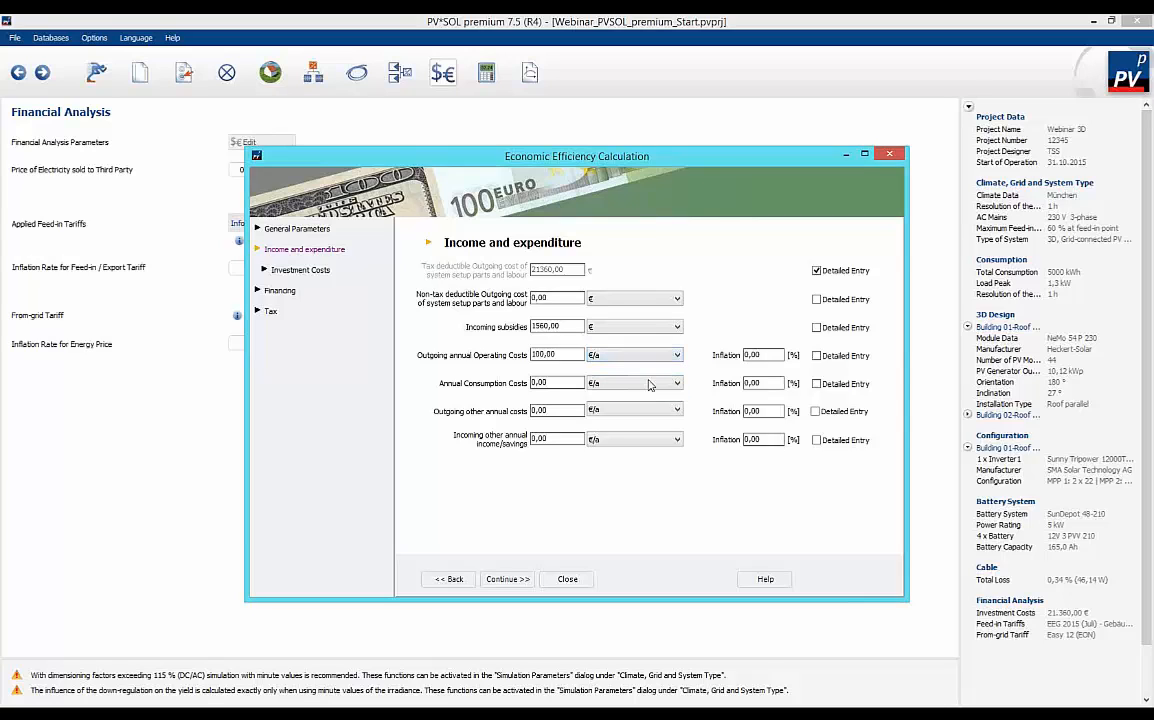
click(762, 355)
Examine the financing terms for one loan and the tax options, and close the economic efficiency calculation.
click(281, 291)
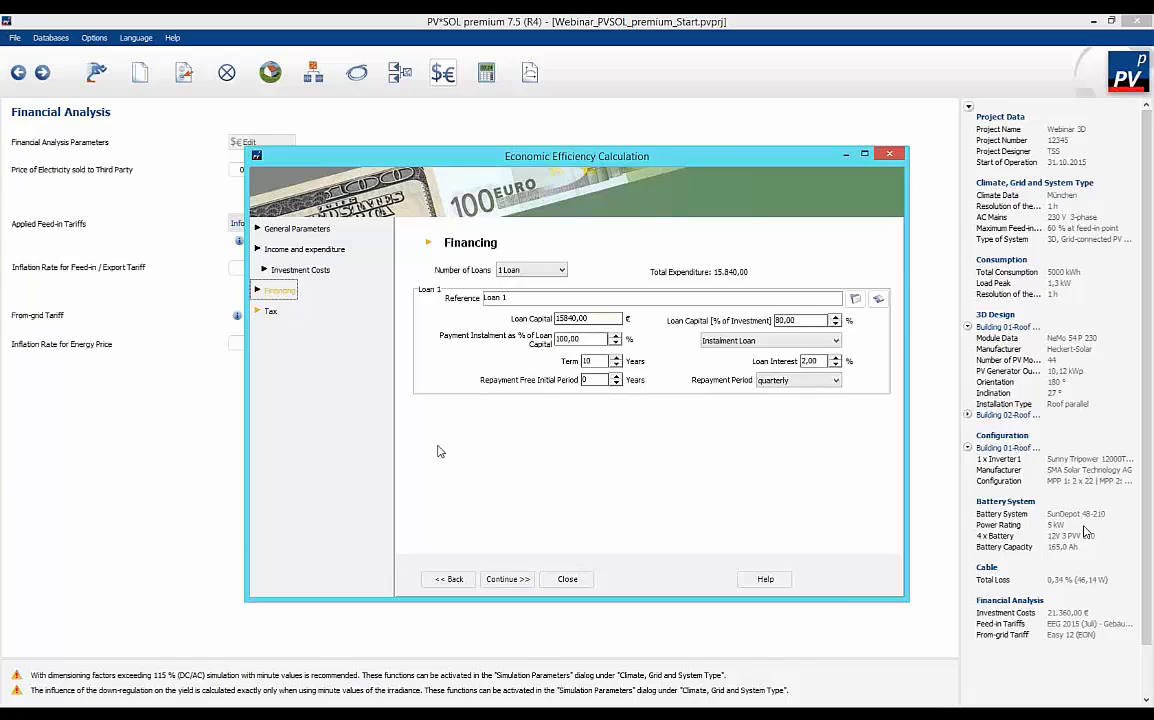
click(563, 272)
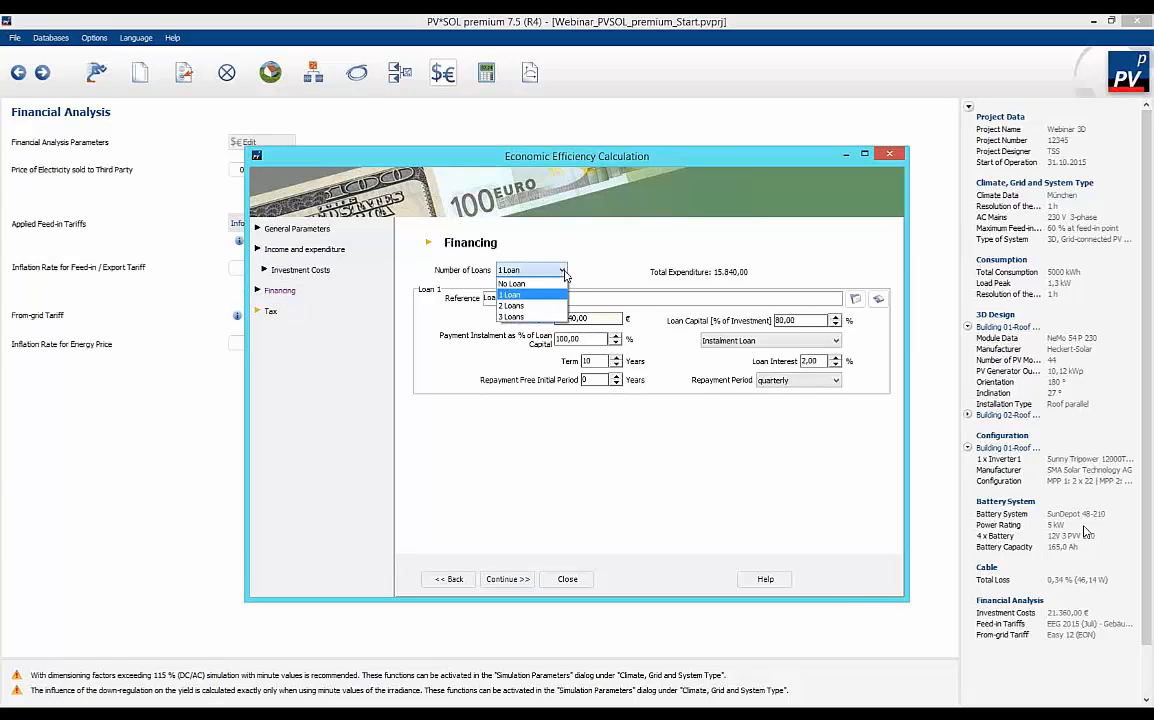
click(530, 294)
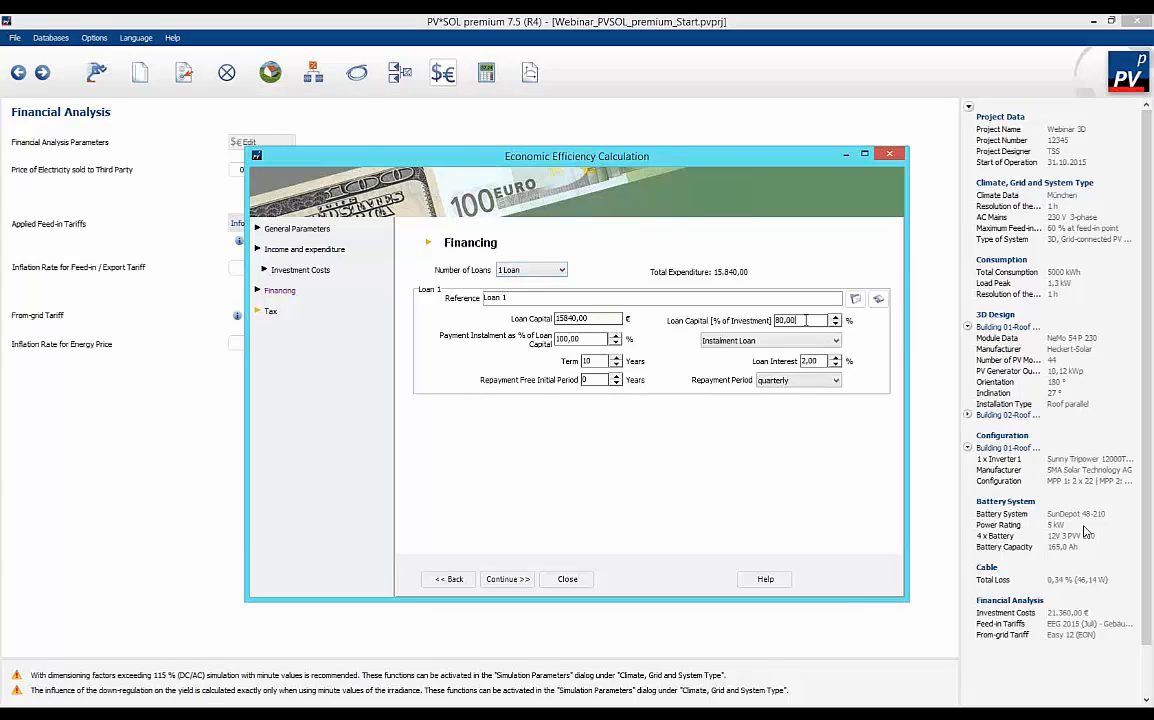
drag(809, 321, 674, 328)
click(592, 361)
double_click(590, 361)
double_click(812, 362)
click(836, 381)
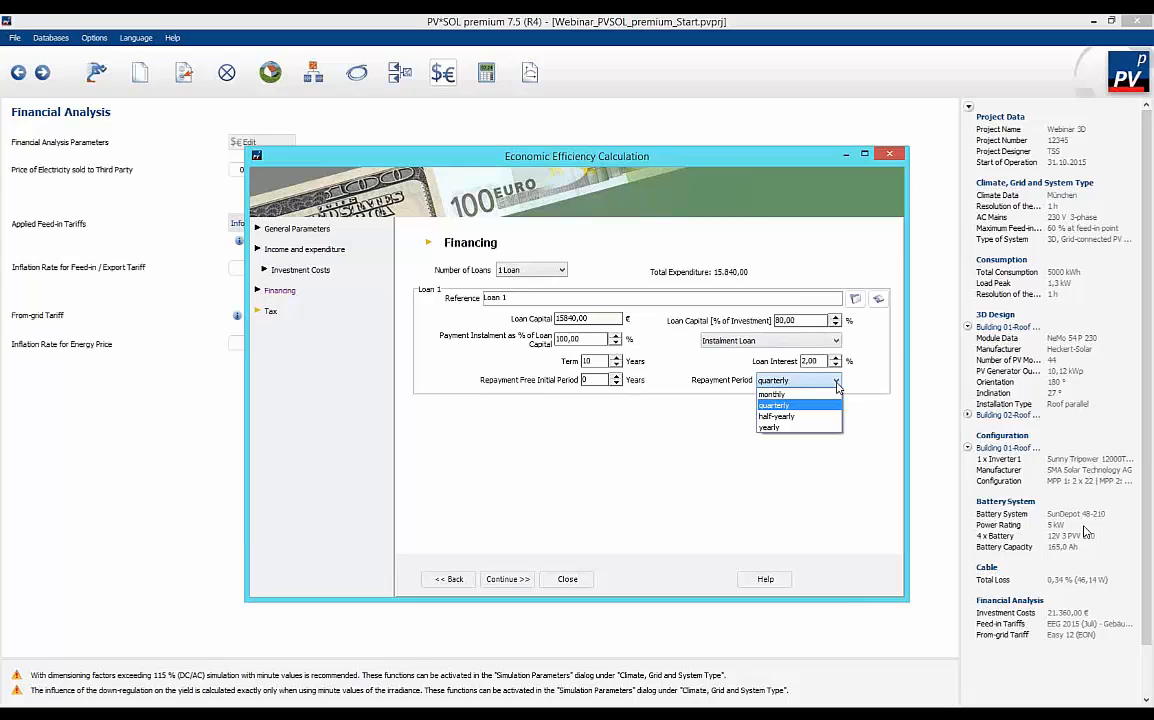
click(836, 383)
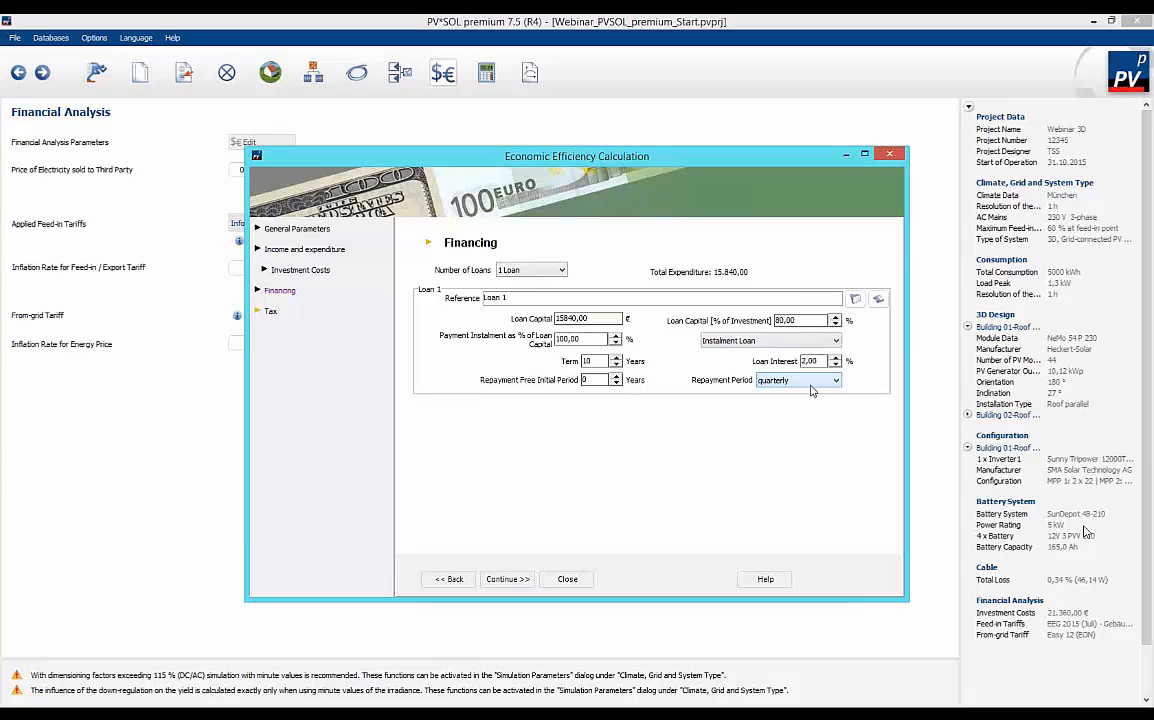
click(270, 312)
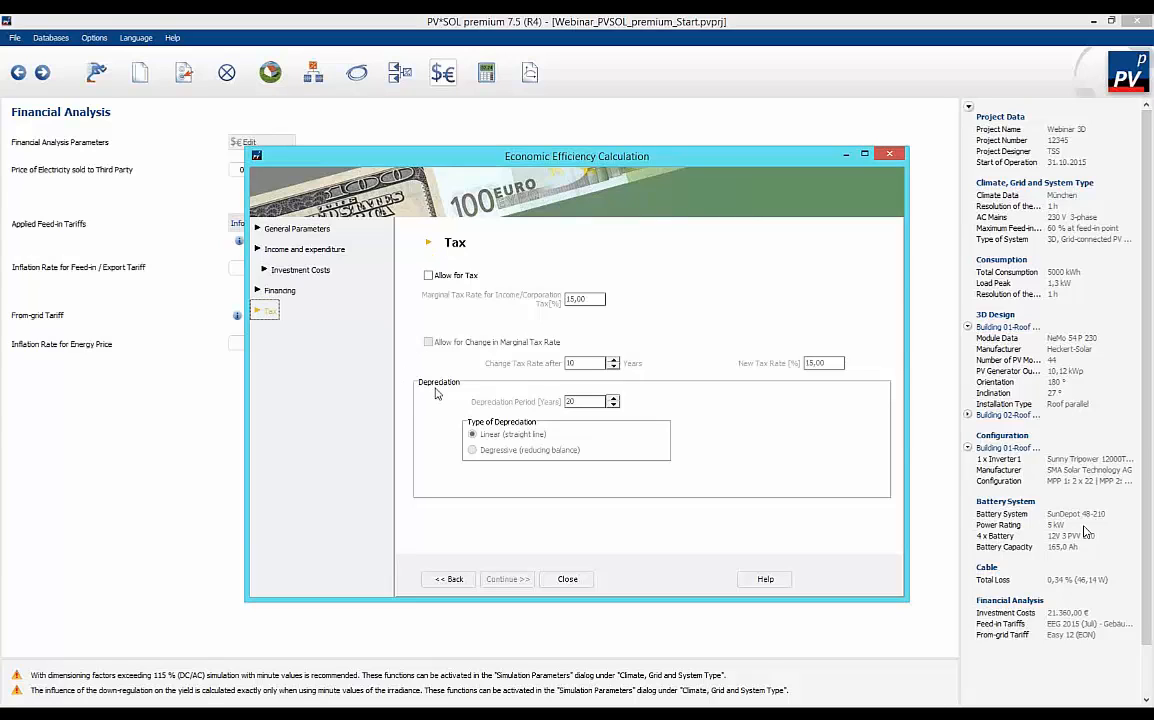
click(567, 580)
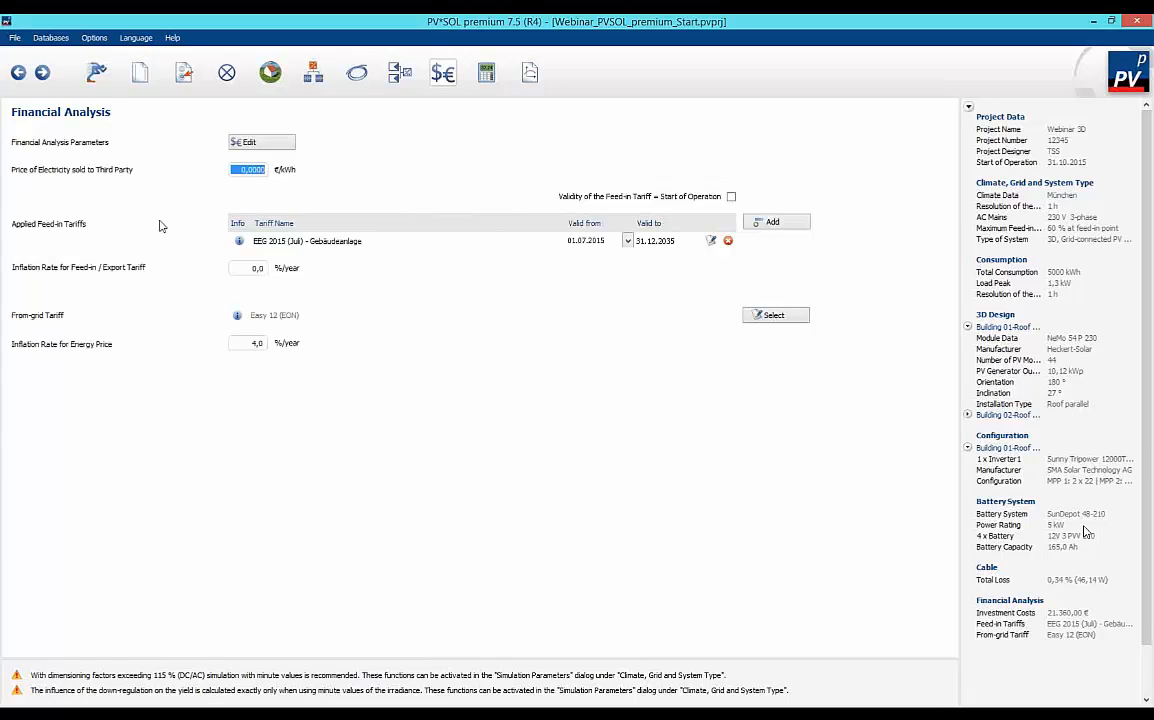
Remove the applied feed-in tariff and select EEG 2015 (Oktober) for Gebäudeanlage from the German tariffs as its replacement.
click(729, 244)
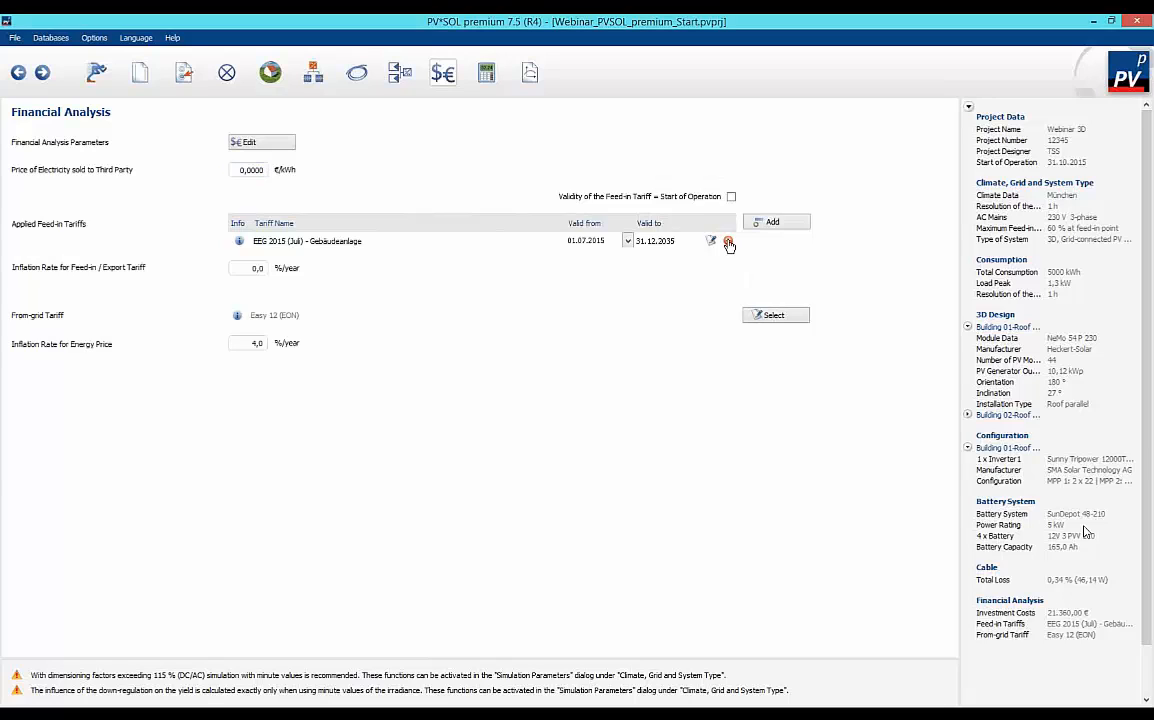
click(778, 223)
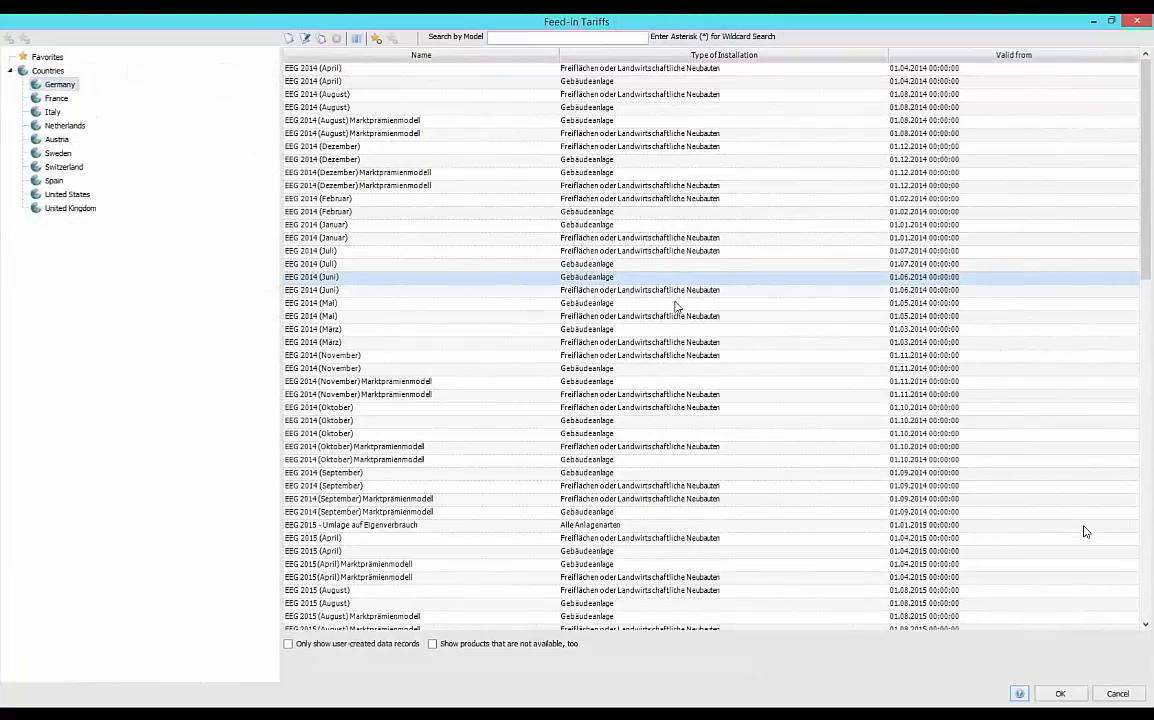
click(481, 430)
scroll(481, 432, down, 9)
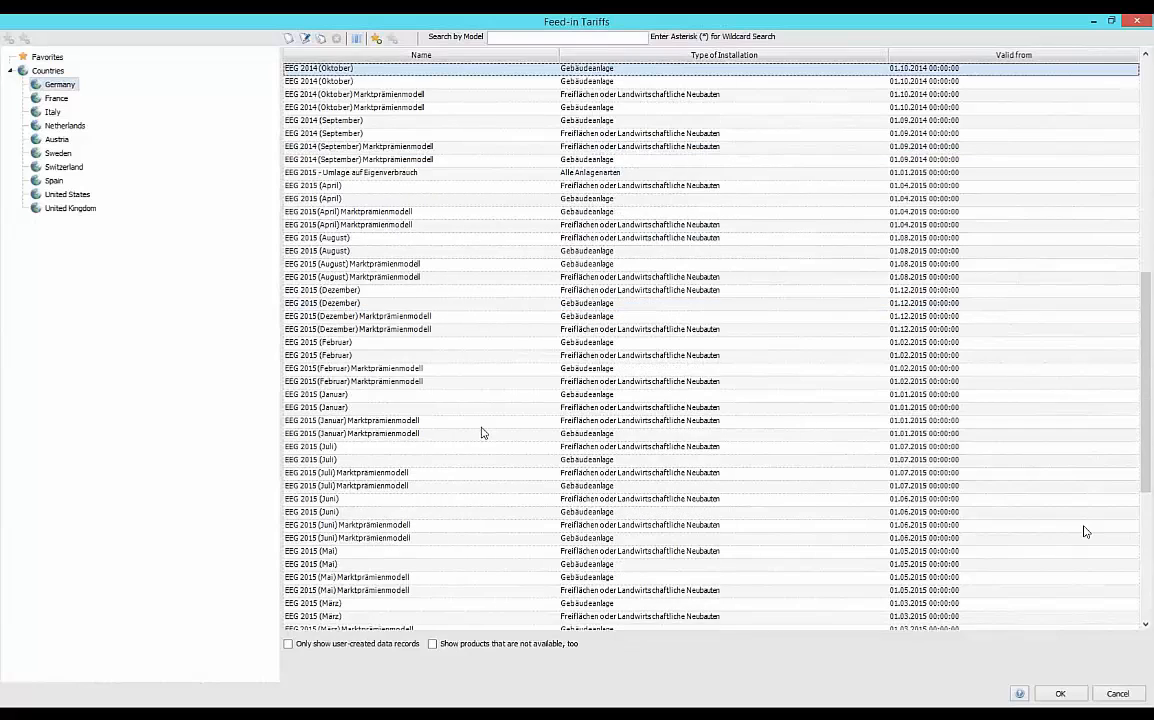
scroll(481, 432, down, 5)
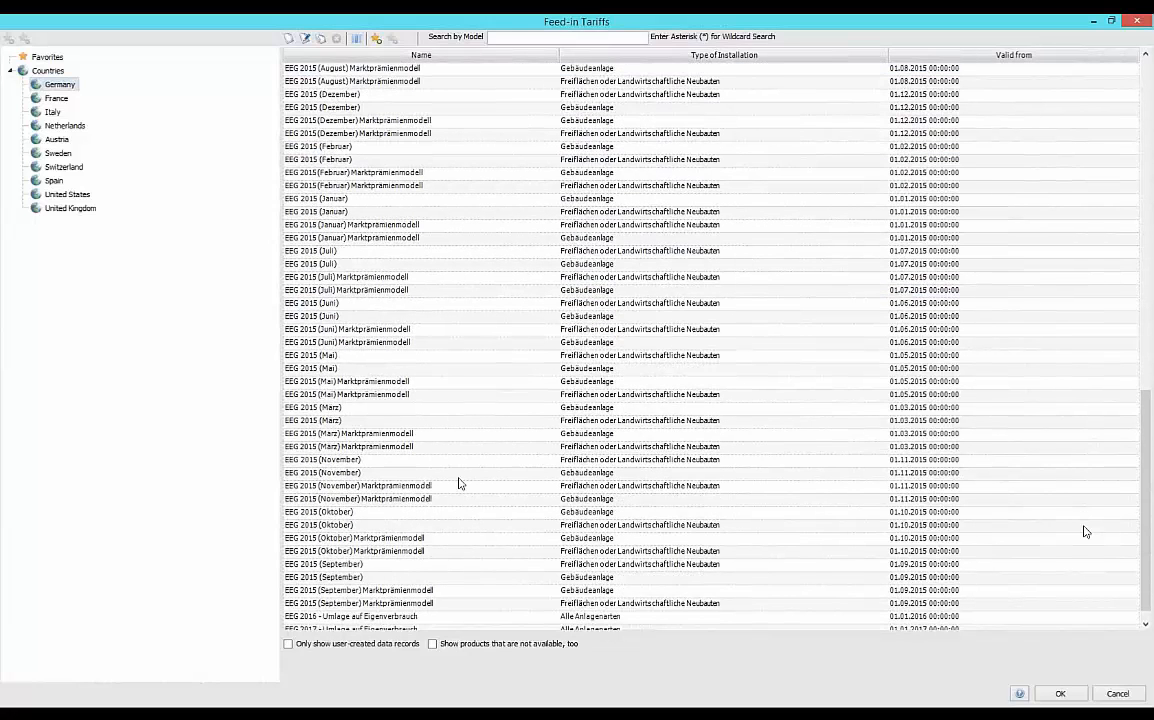
click(472, 514)
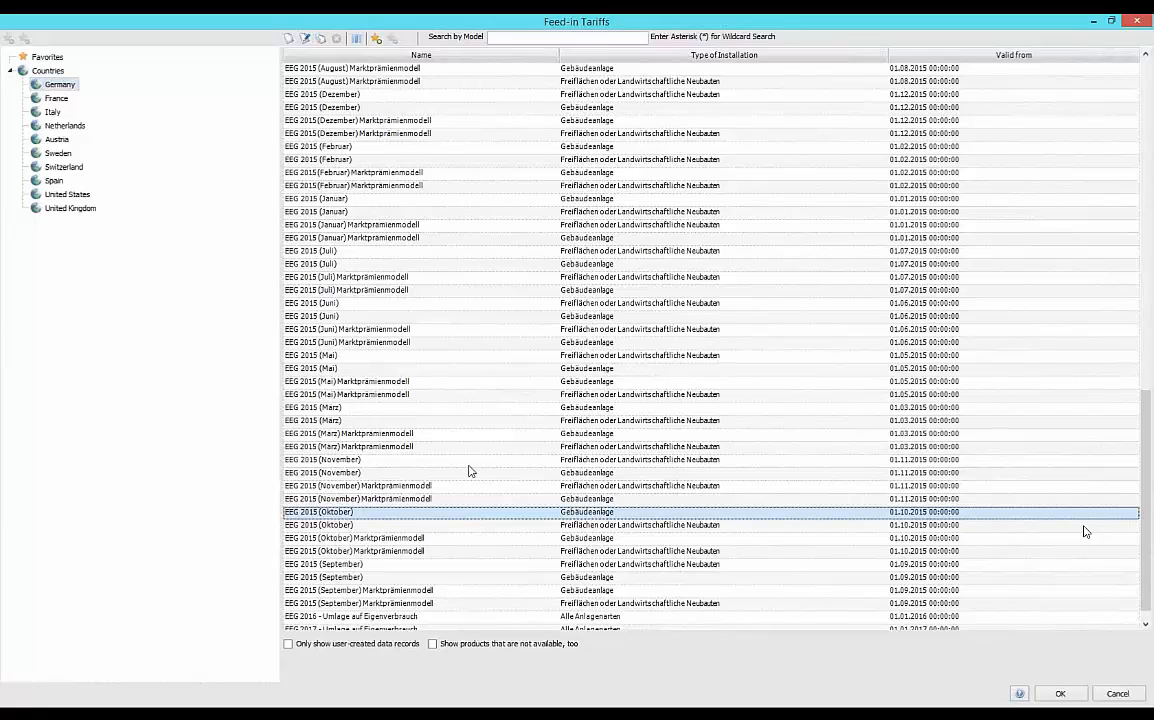
Create a new feed-in tariff for Germany and review its city, installation type, name, validity date and payout duration settings.
click(287, 39)
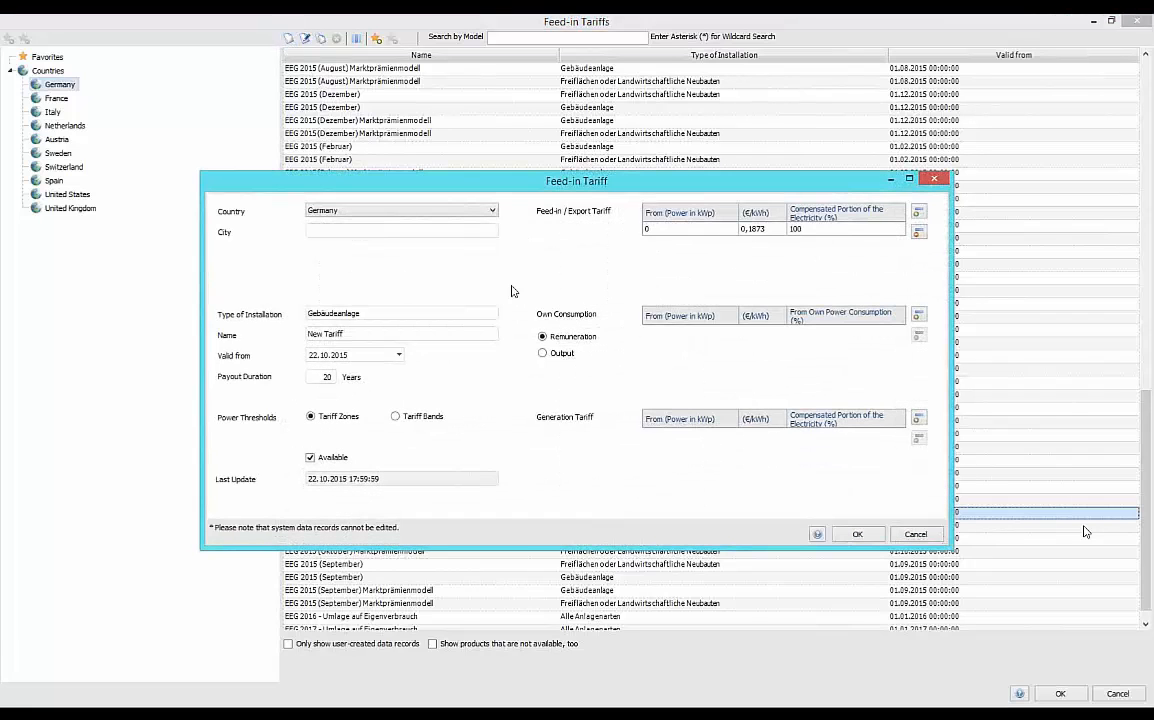
click(491, 211)
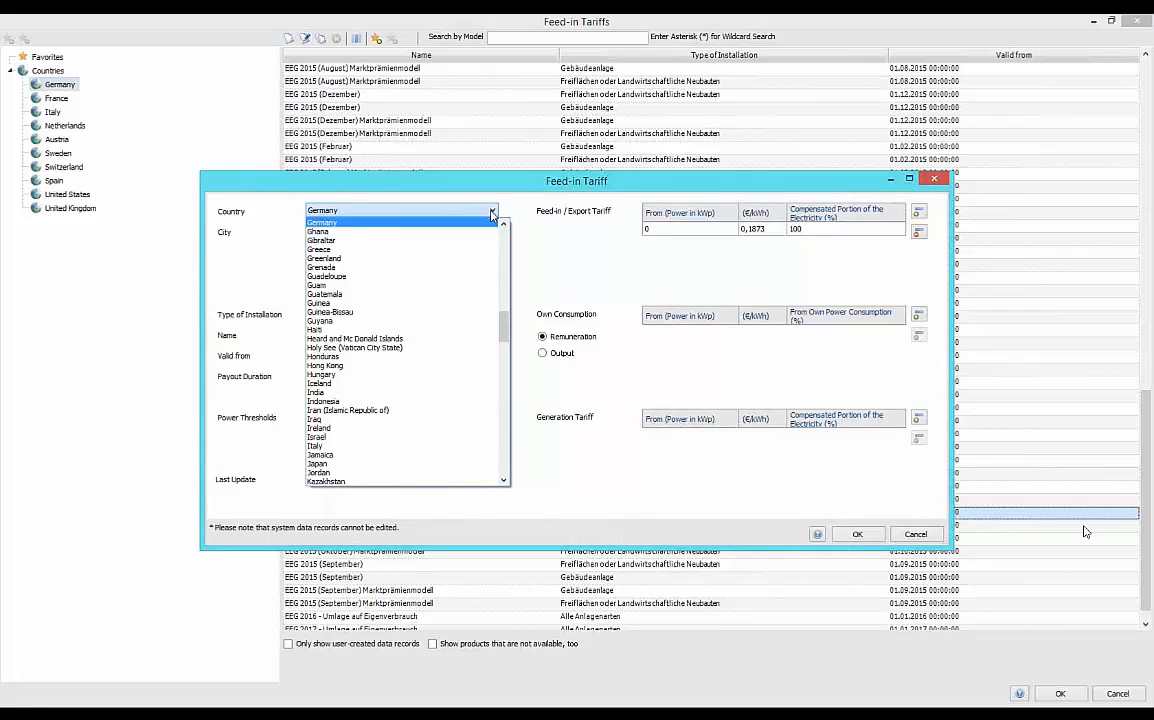
click(491, 213)
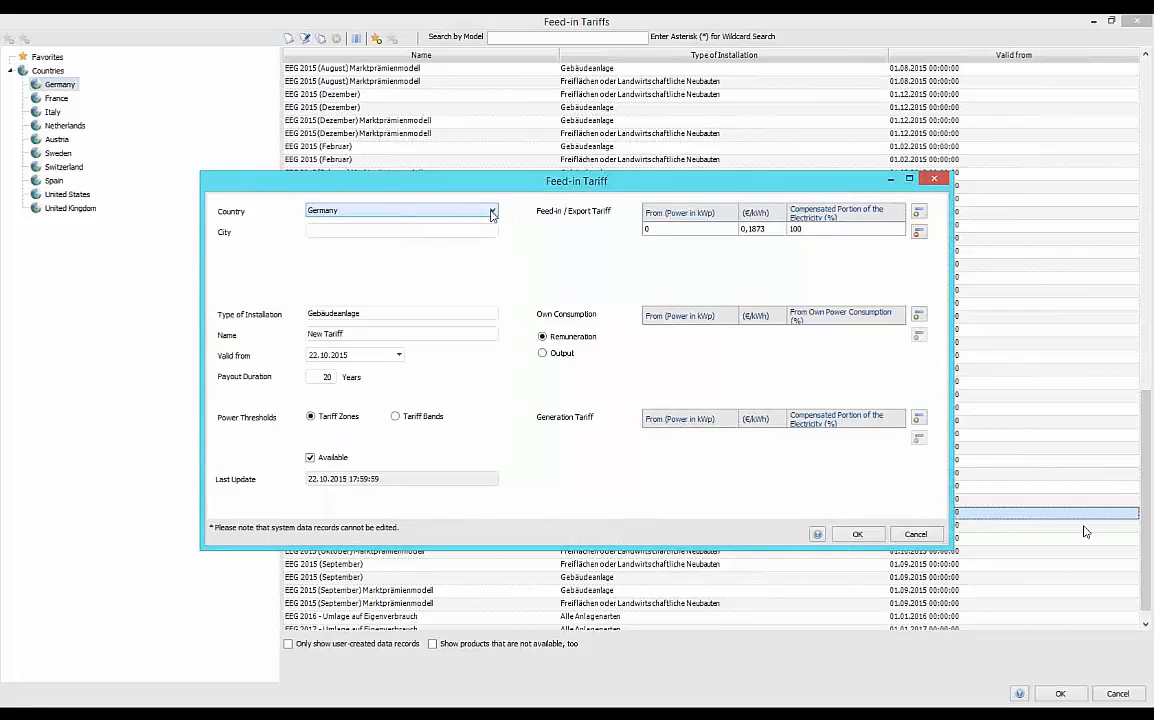
click(334, 230)
drag(380, 315, 285, 319)
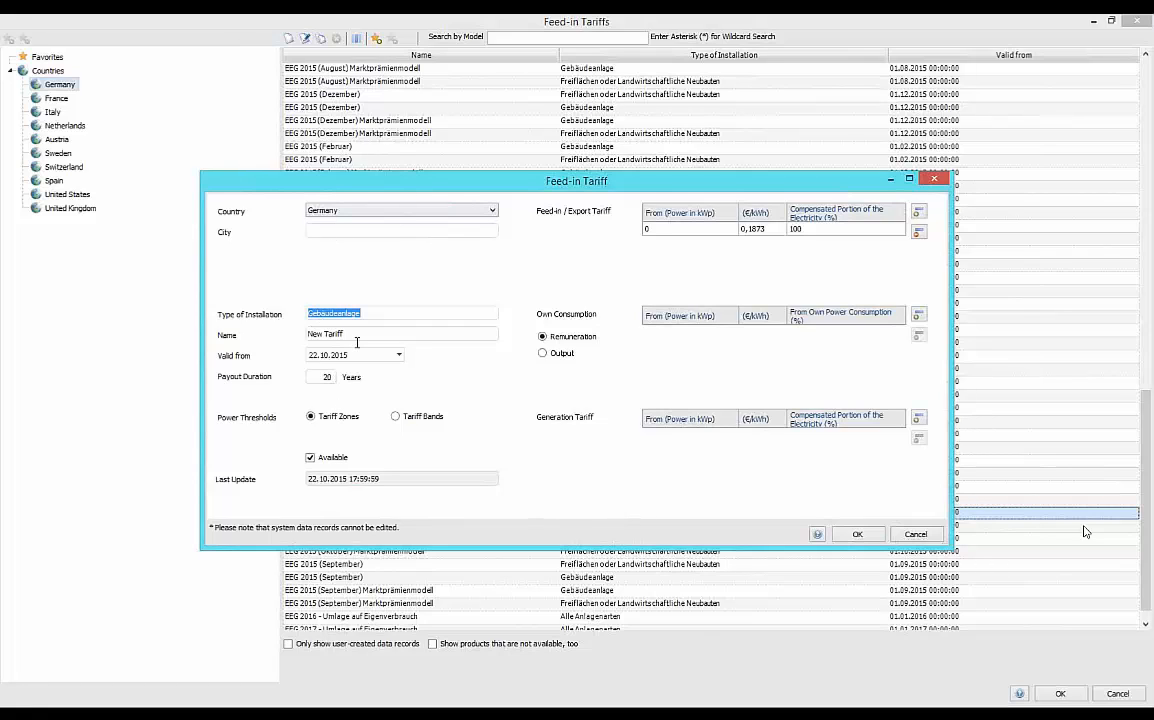
drag(350, 334, 305, 335)
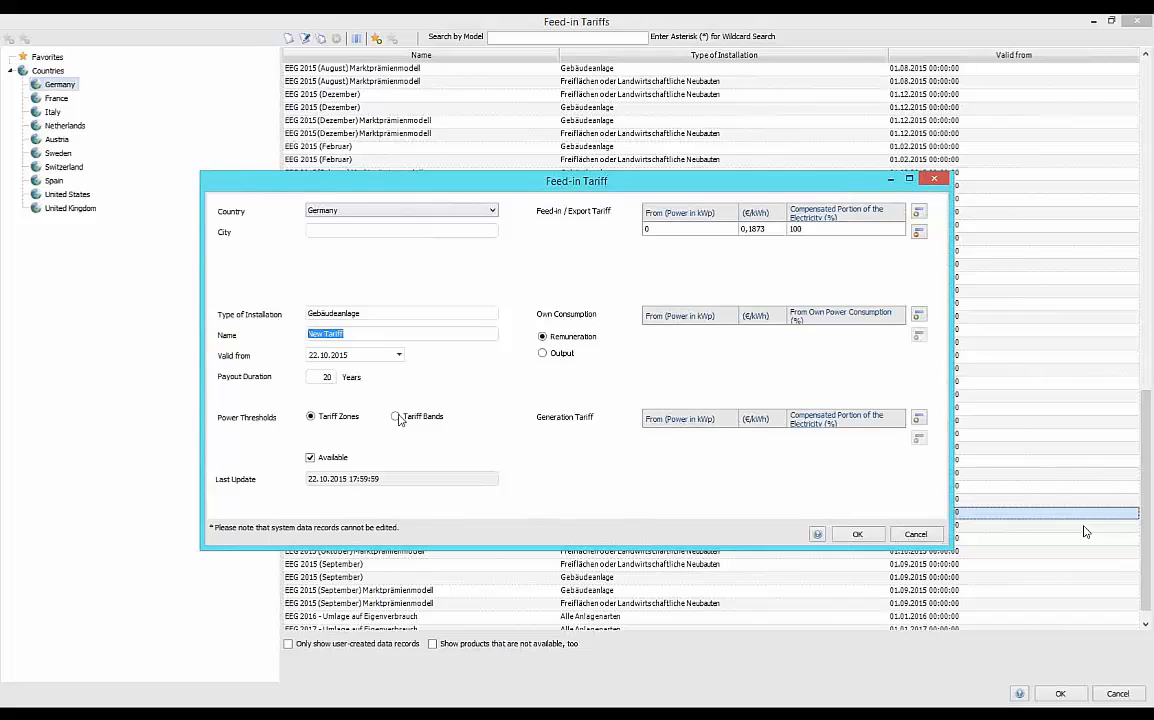
click(398, 355)
click(398, 356)
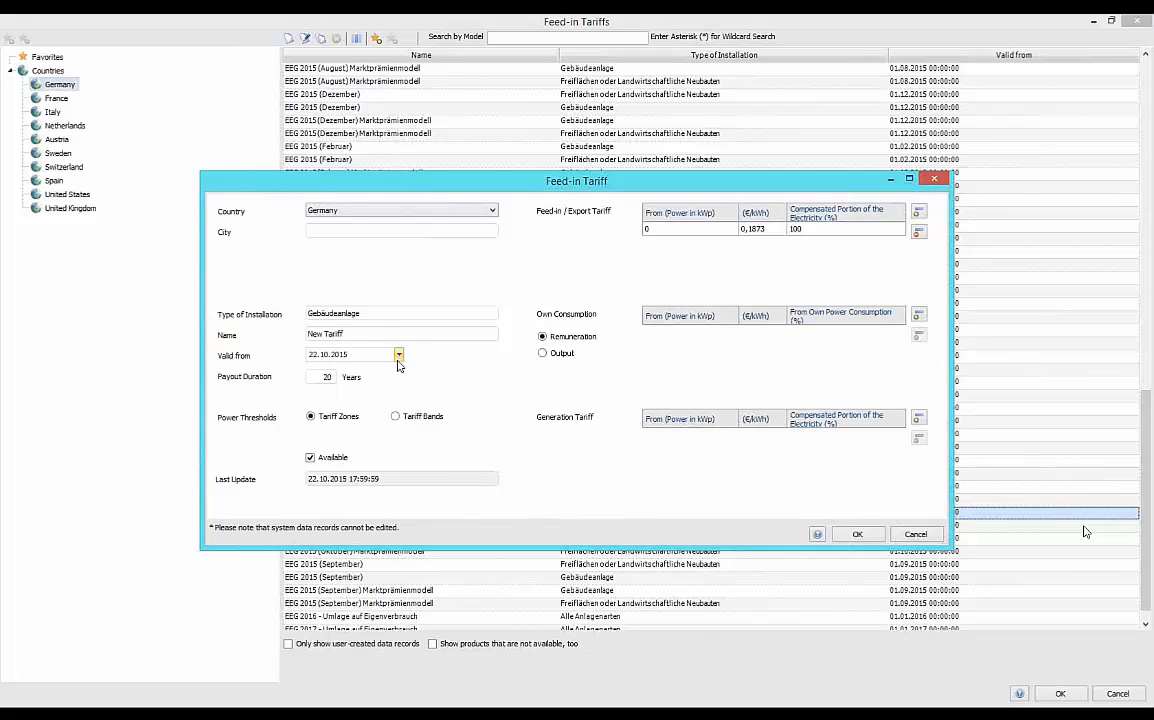
double_click(323, 378)
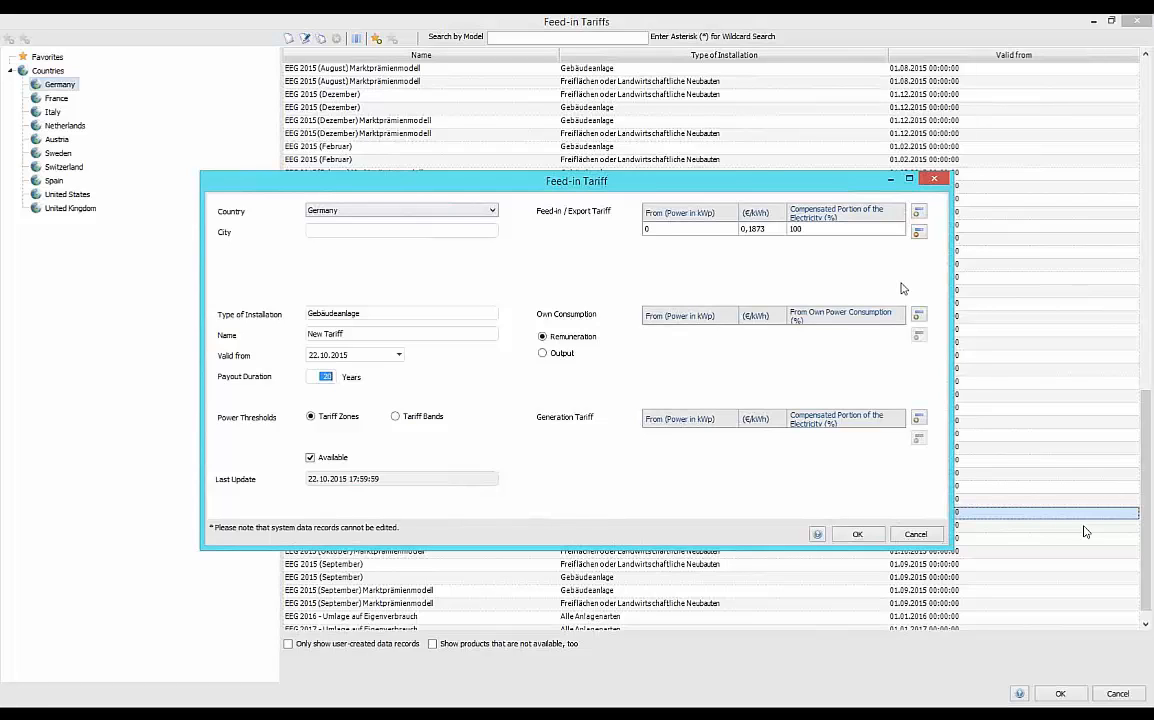
Add two feed-in/export tariff rows, from 10 kWp at 0,15 €/kWh and from 50 kWp at 0,12 €/kWh.
click(919, 218)
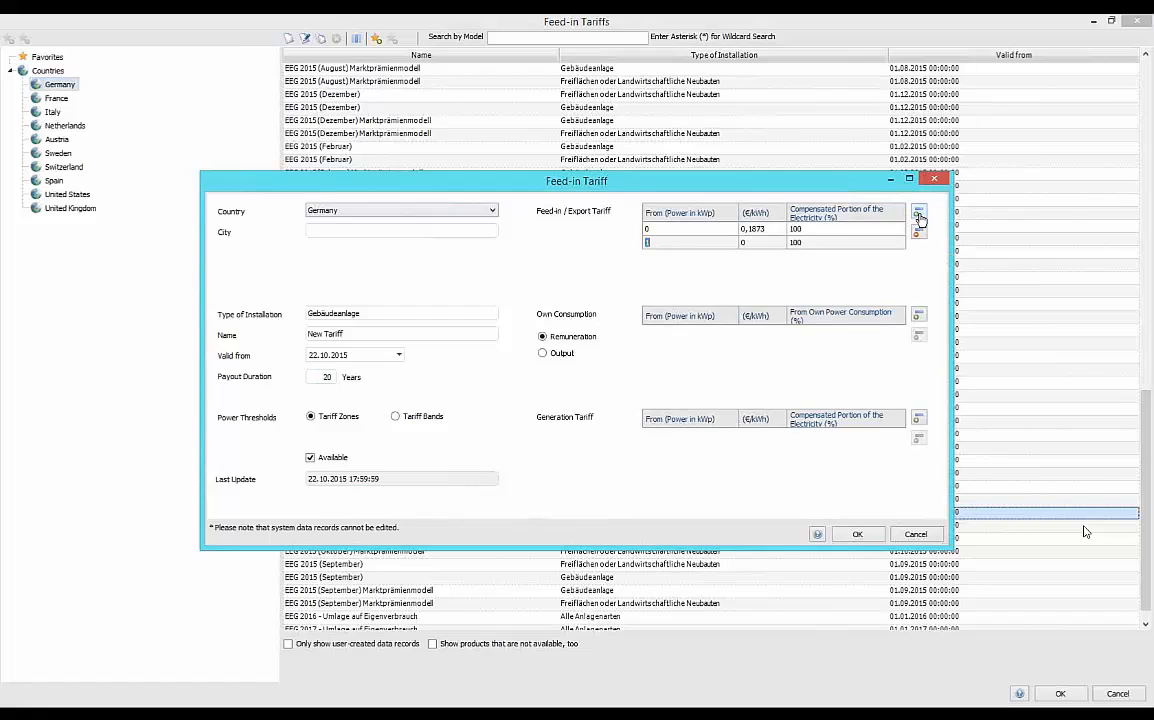
click(919, 218)
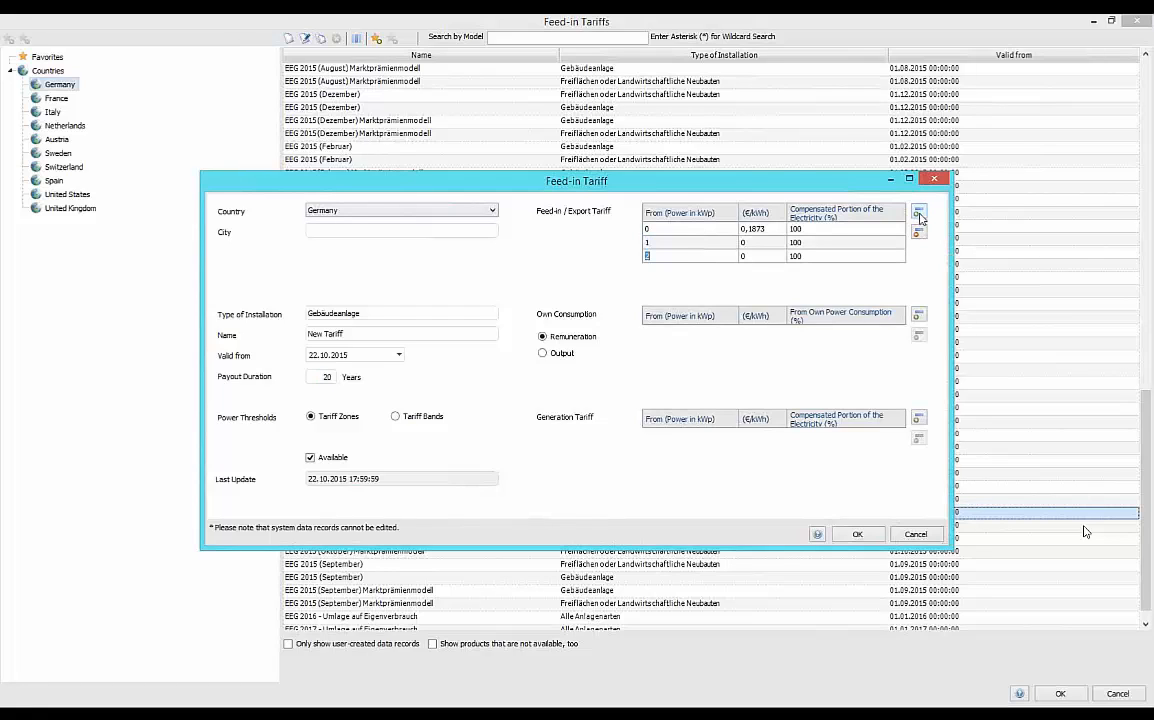
click(665, 246)
text(0)
click(748, 242)
text(,15)
click(647, 257)
text(50)
click(753, 258)
text(,12)
Add an own consumption remuneration row of 0,05 €/kWh to the new tariff.
click(919, 316)
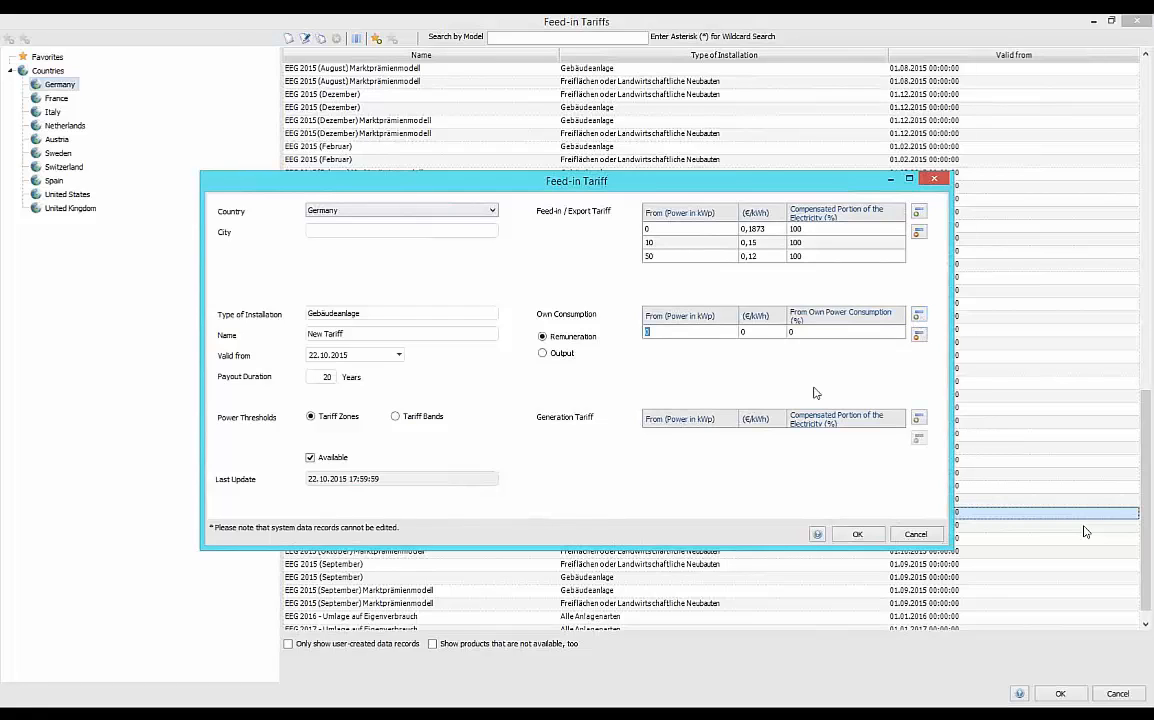
click(757, 335)
text(,05)
Add a generation tariff row from 50 kWp at 0,02 €/kWh, and discard the new tariff record.
click(918, 419)
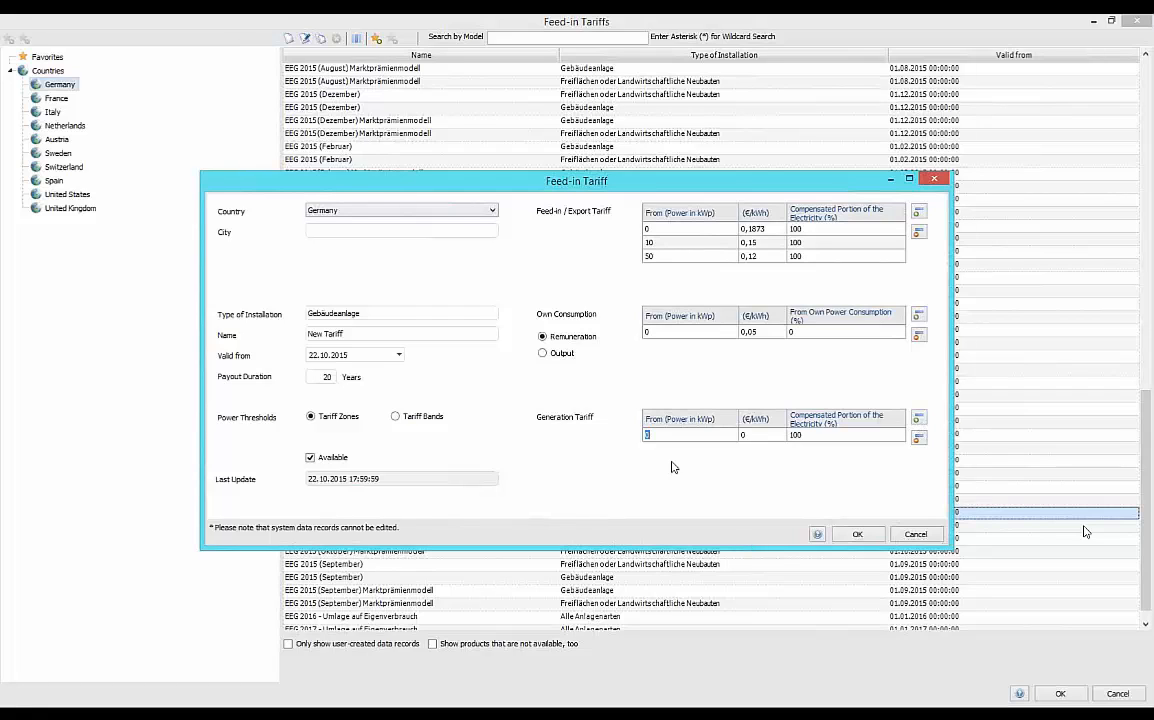
text(50)
click(756, 435)
text(0,02)
click(917, 536)
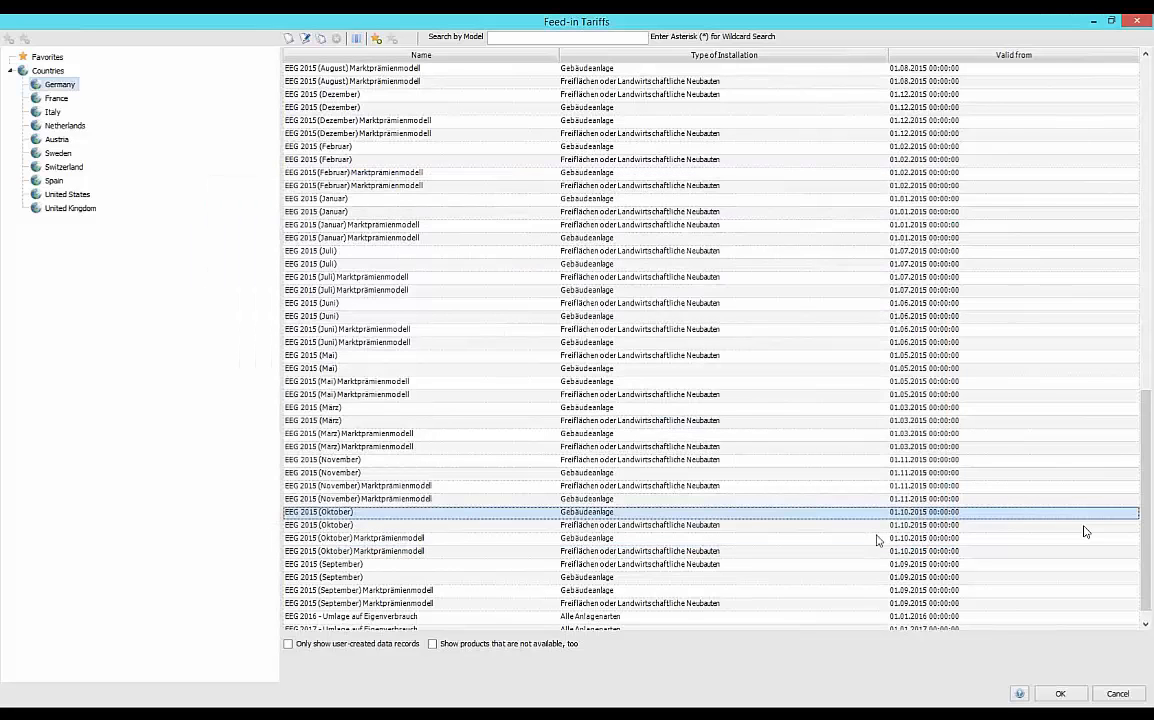
Apply the EEG 2015 (Oktober) tariff for Gebäudeanlage to the project.
click(457, 518)
click(457, 514)
click(1060, 693)
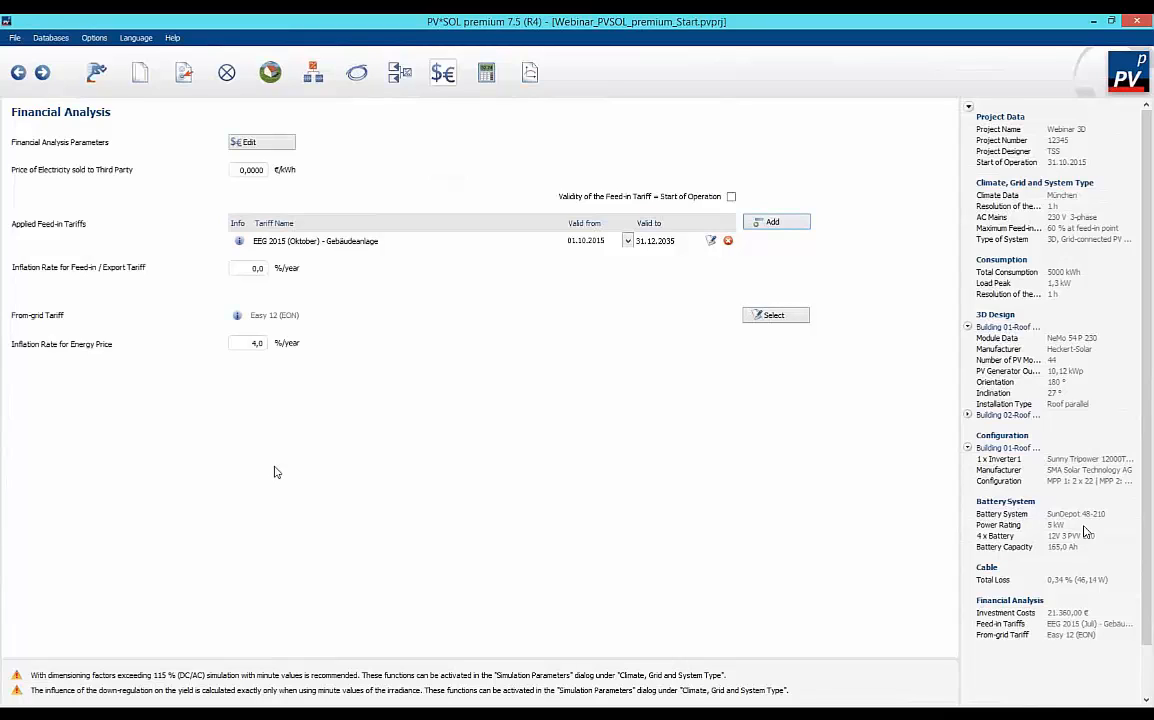
Review the inflation rates for the feed-in tariff and energy price, and the details of the Easy 12 (EON) from-grid tariff.
click(245, 271)
click(238, 316)
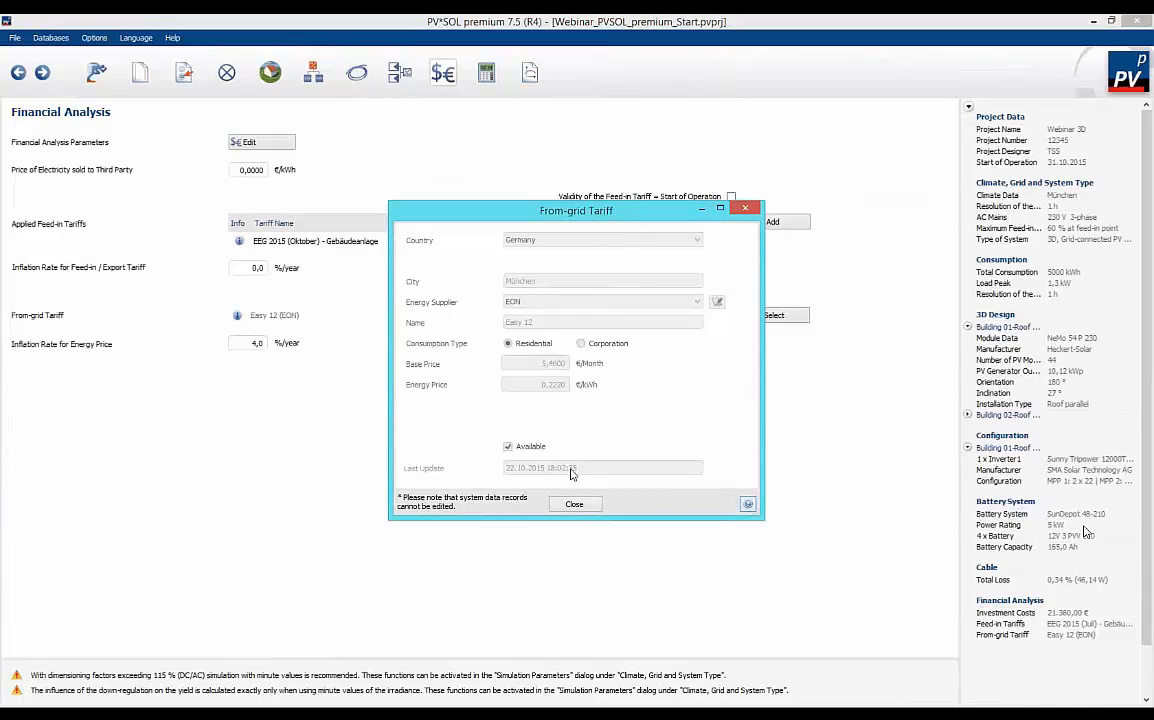
click(573, 503)
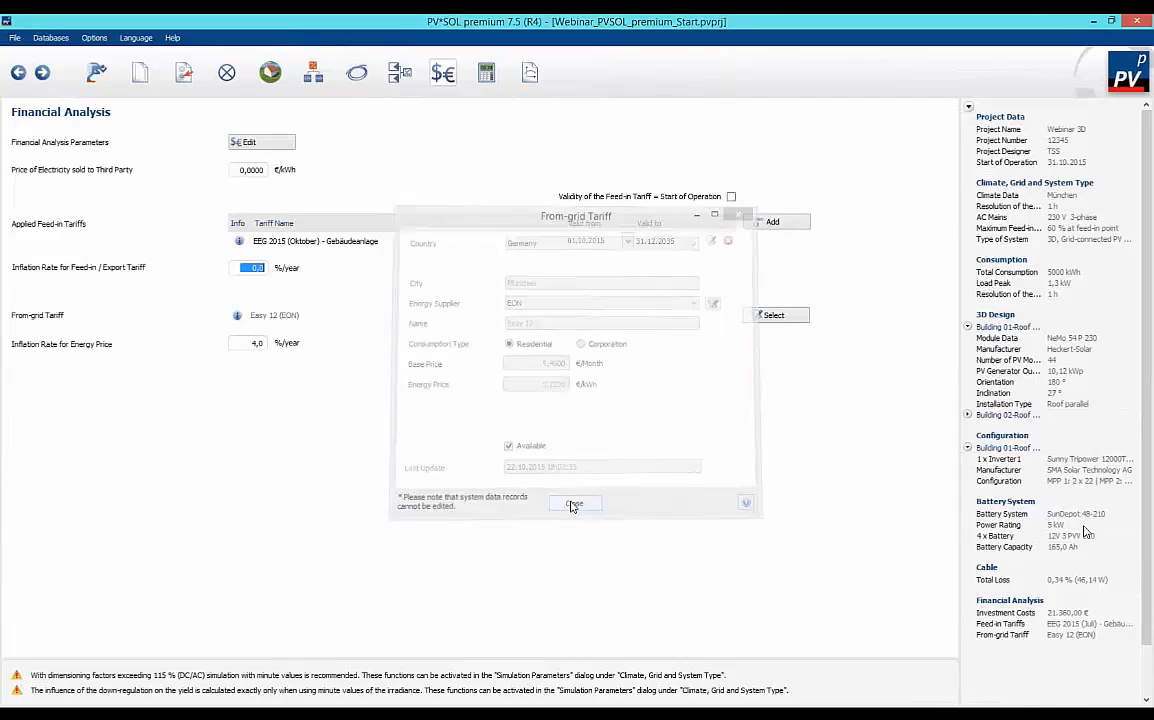
click(250, 343)
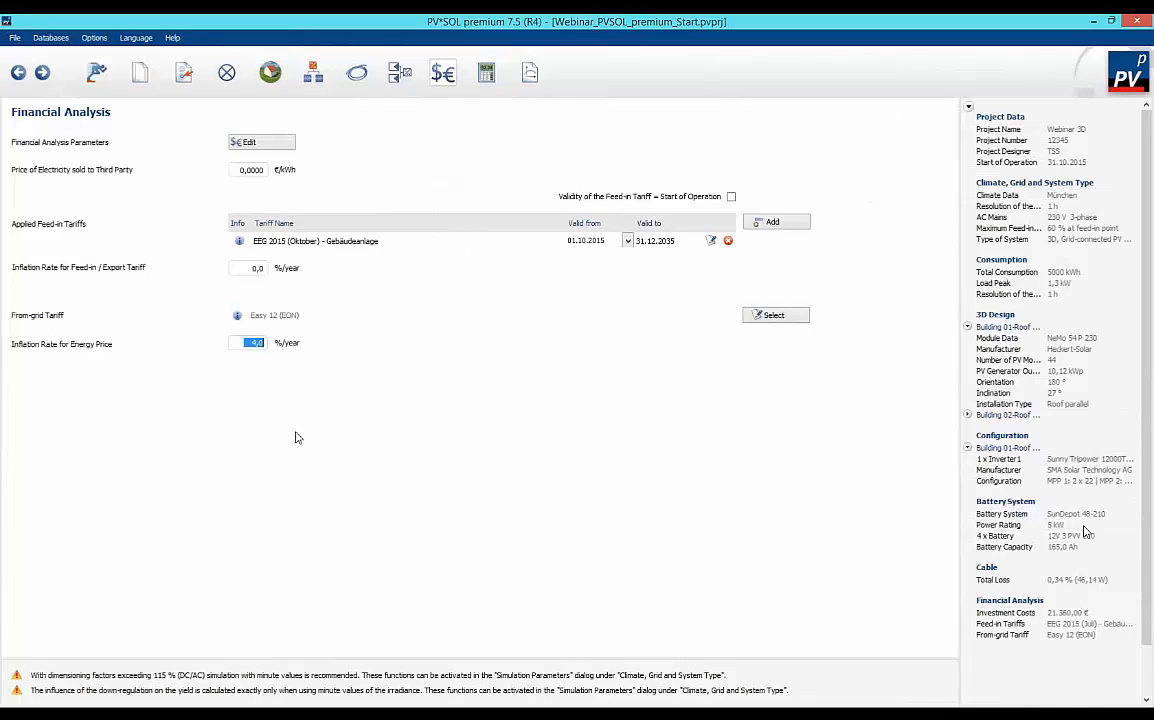
Run the yield simulation and examine the results overview with its production forecast, and the detailed simulation results.
click(482, 76)
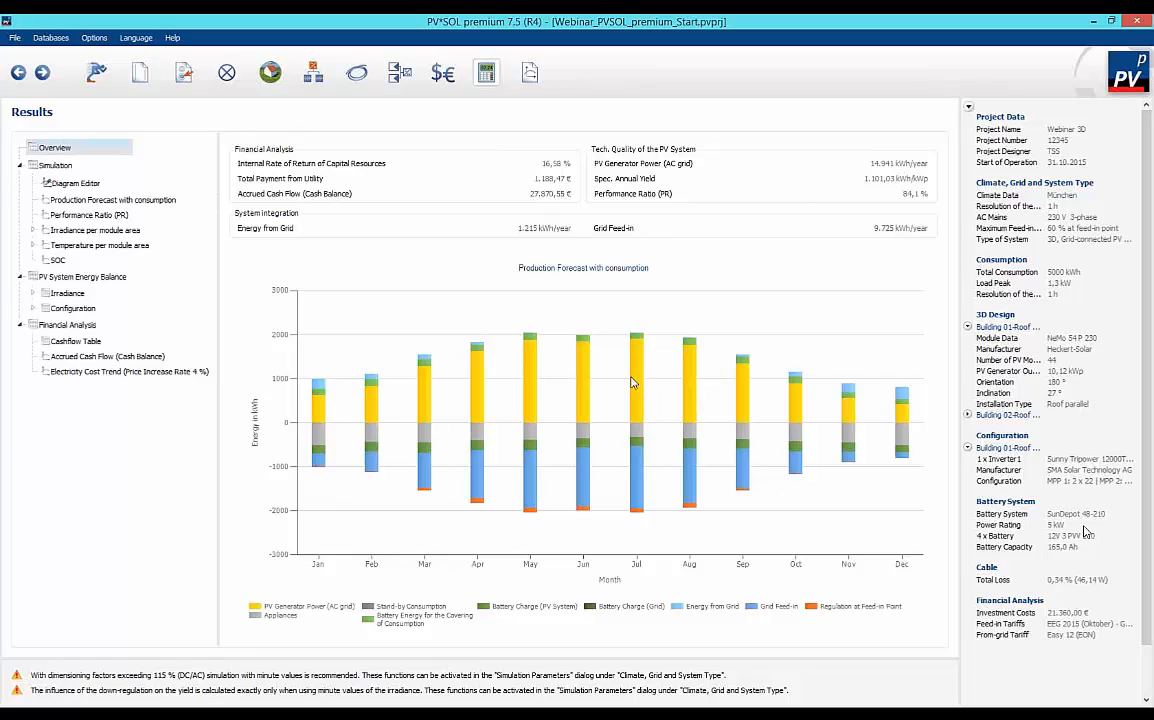
mouse_move(636, 394)
mouse_move(533, 436)
click(55, 166)
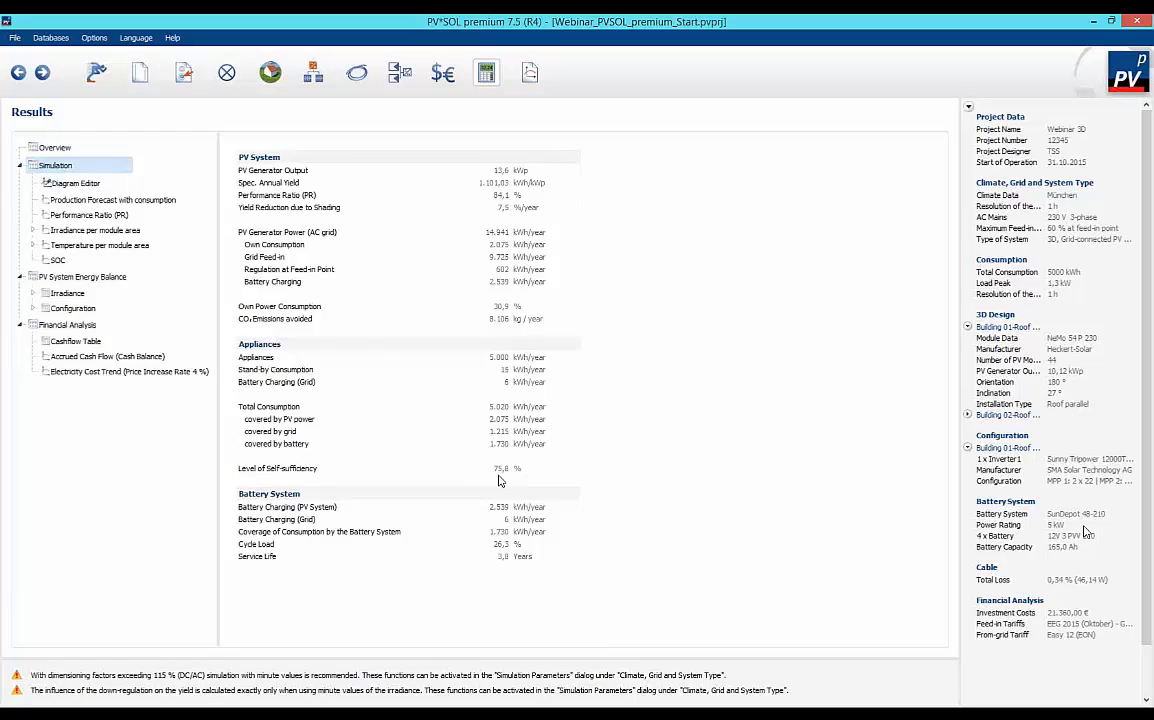
Plot Direct Own Use in the Diagram Editor over a week starting 01. Jan, and narrow the interval to one day.
click(77, 184)
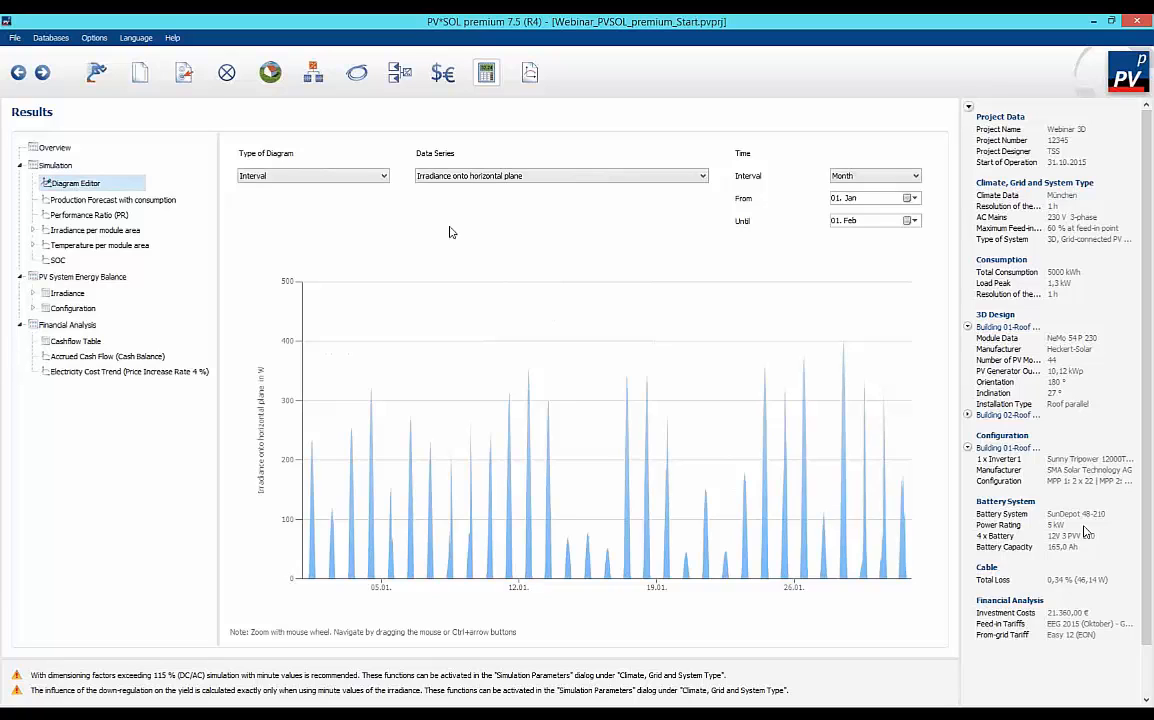
click(703, 177)
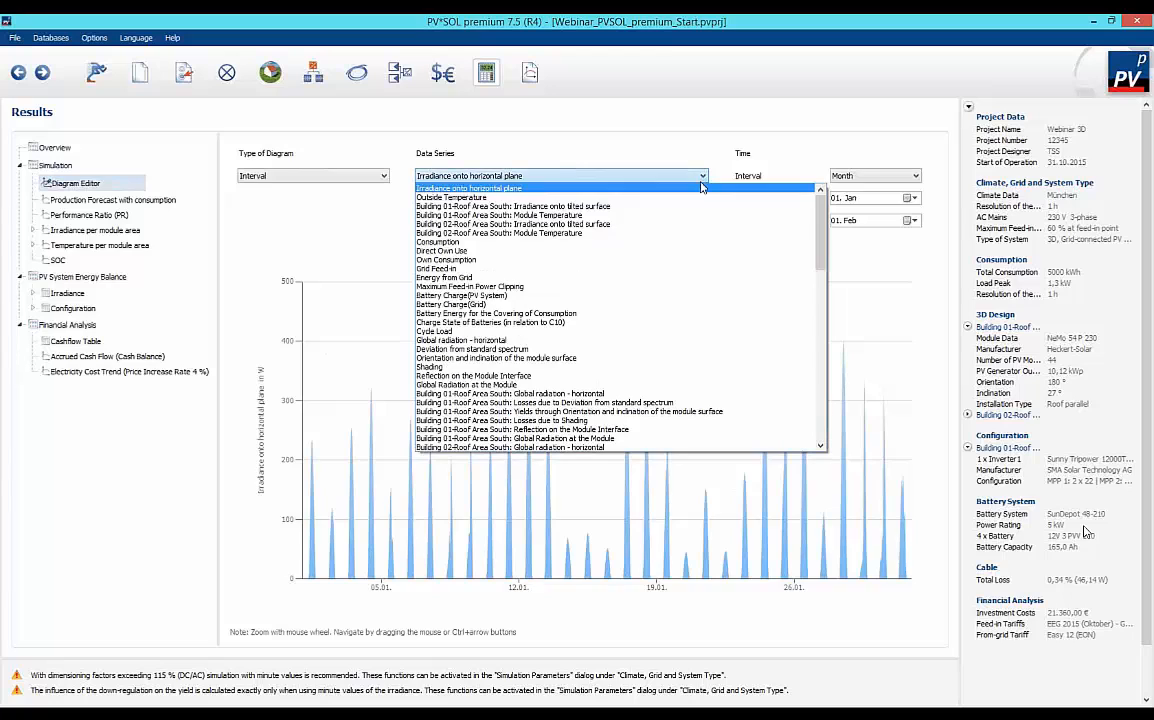
click(698, 252)
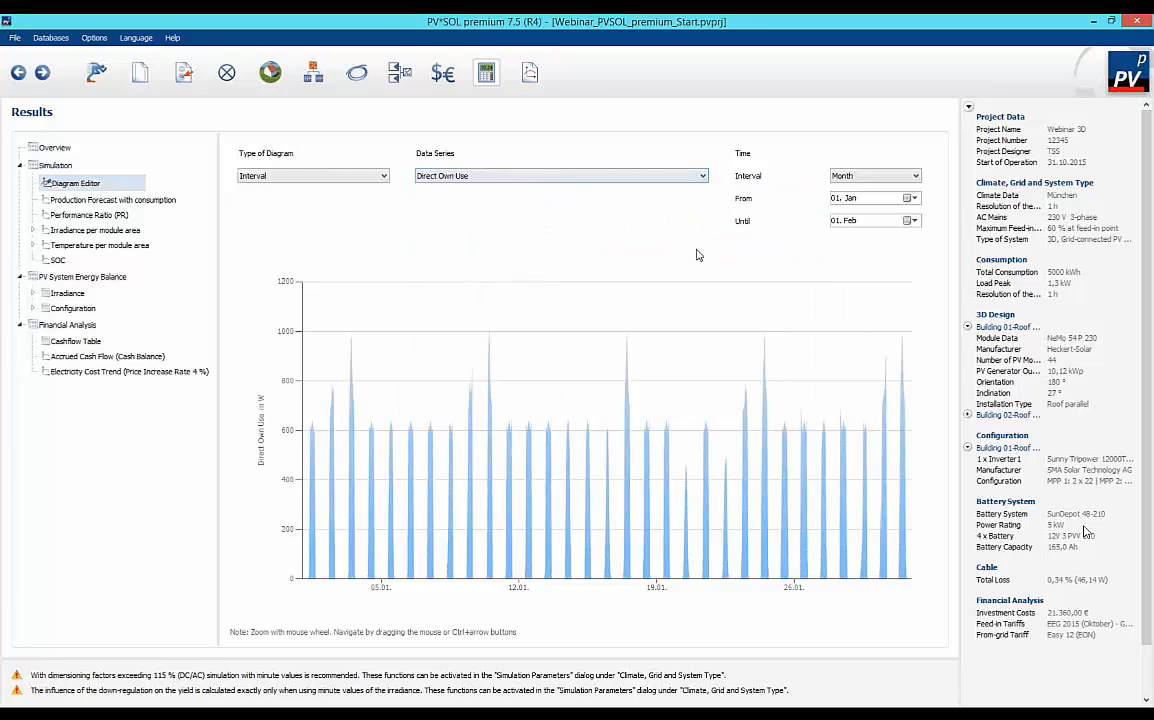
click(915, 177)
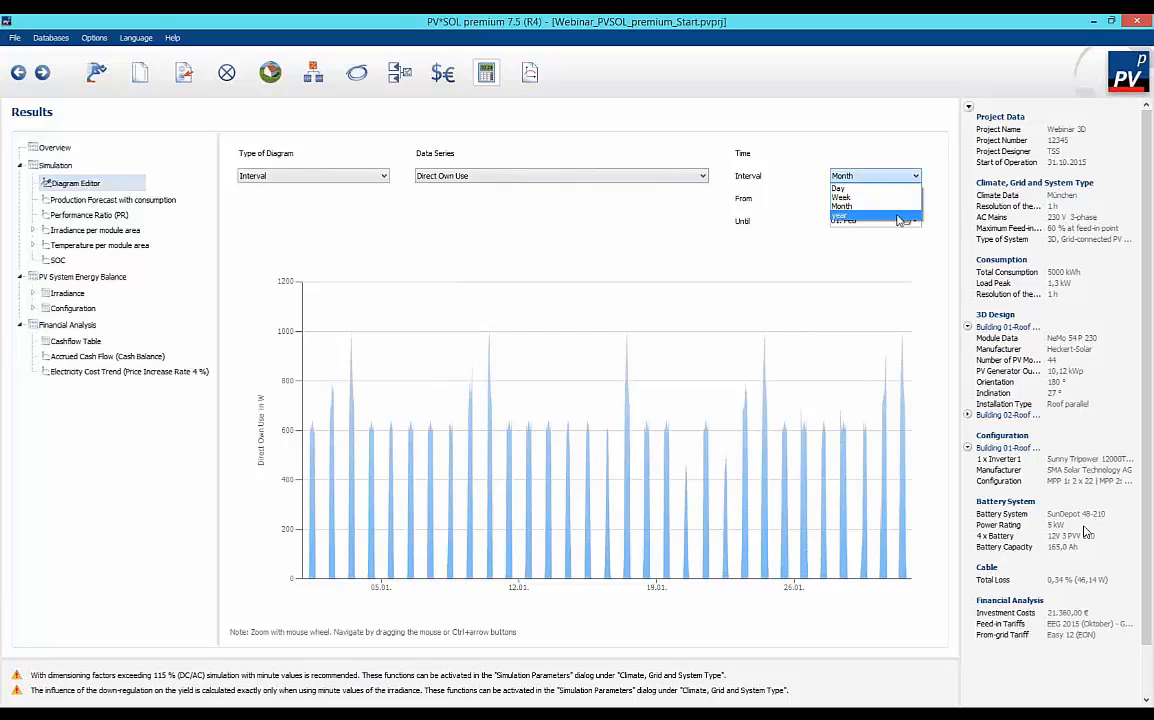
click(876, 198)
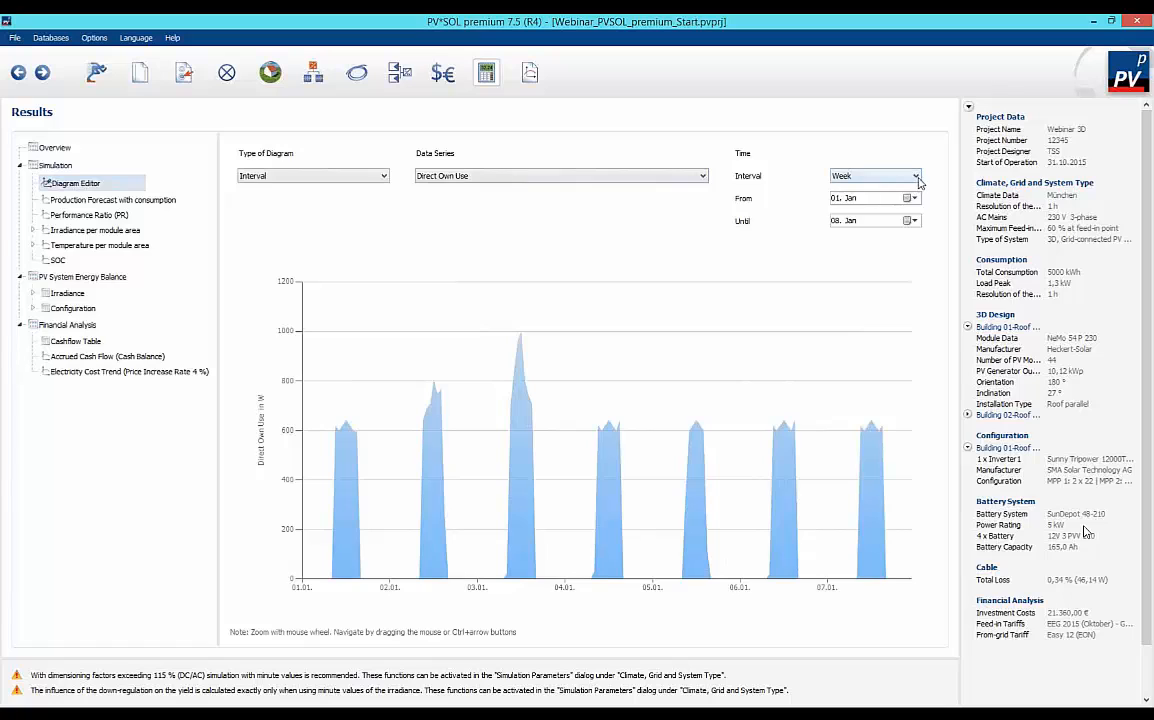
click(912, 178)
click(893, 189)
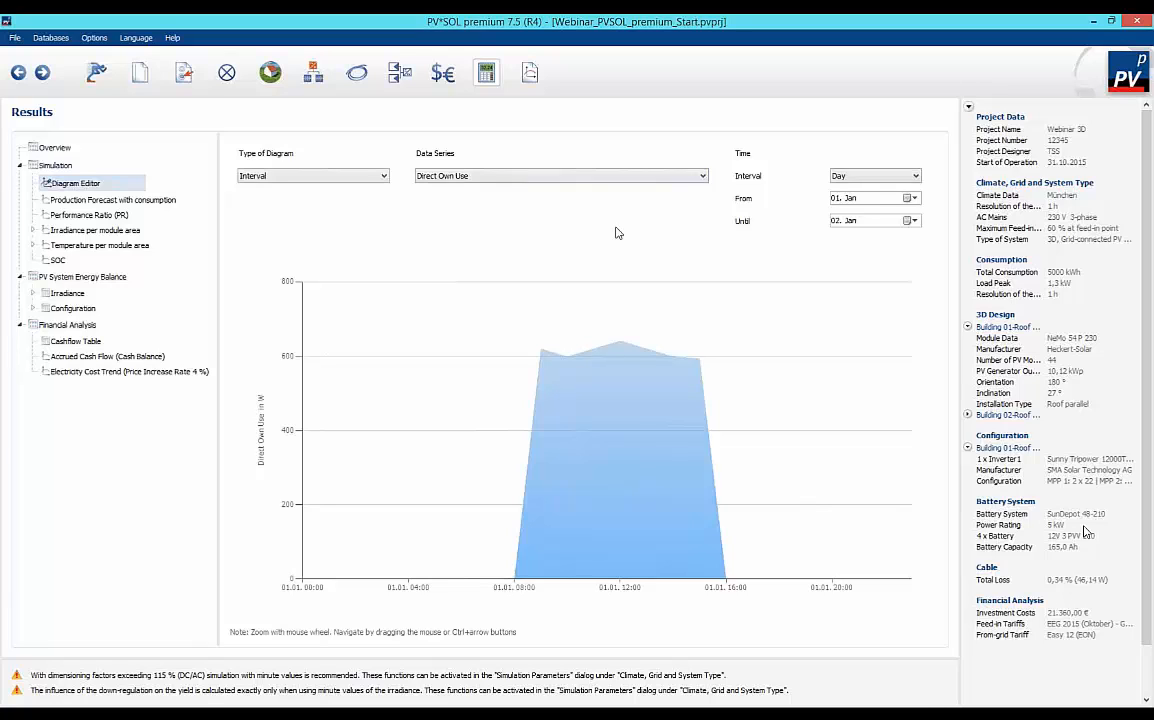
Check the diagram's copy options and show Direct Own Use as a Carpet Plot.
right_click(577, 412)
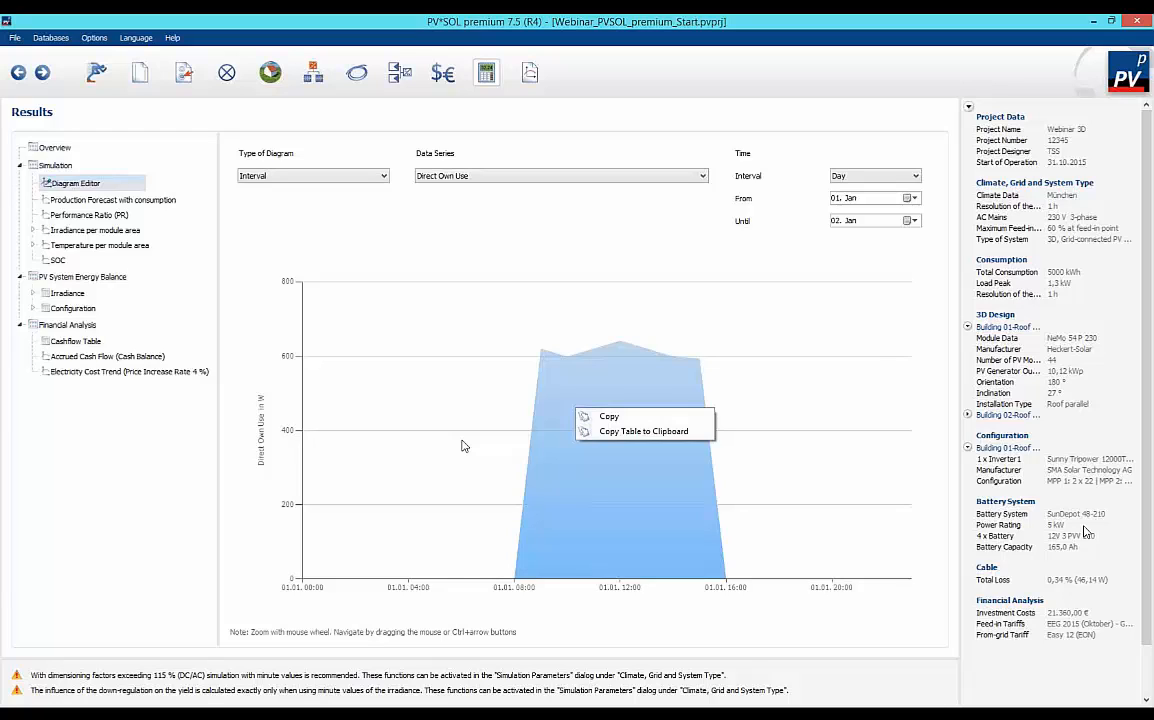
click(336, 179)
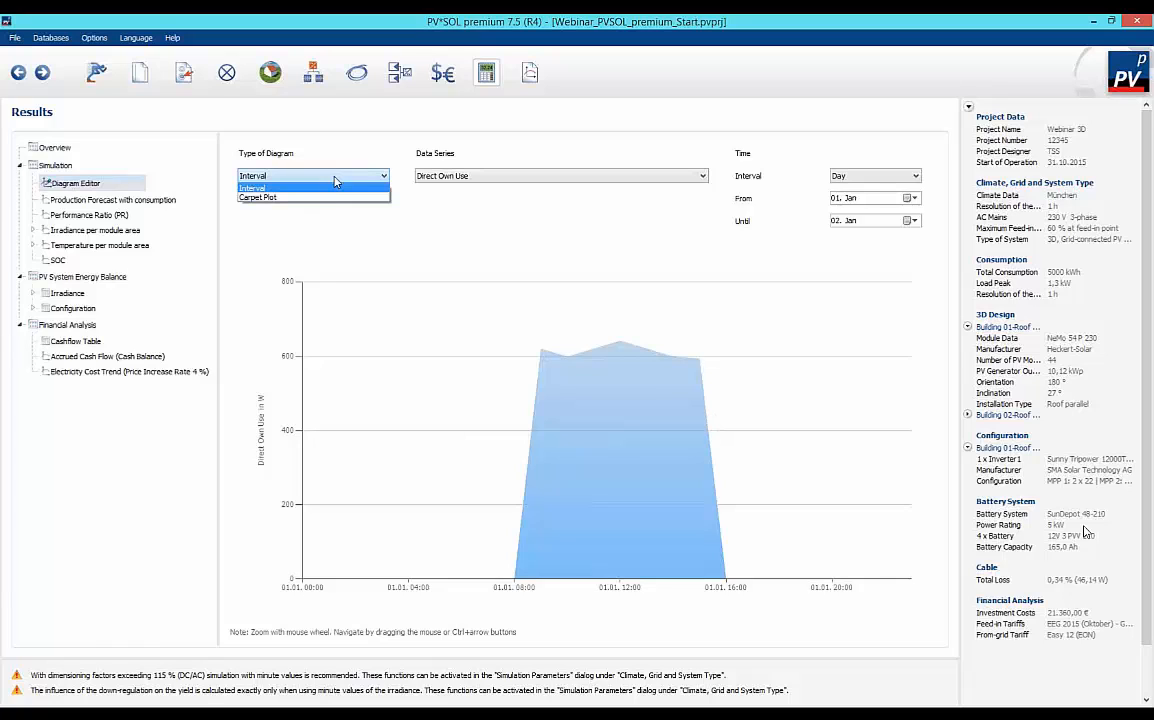
click(300, 196)
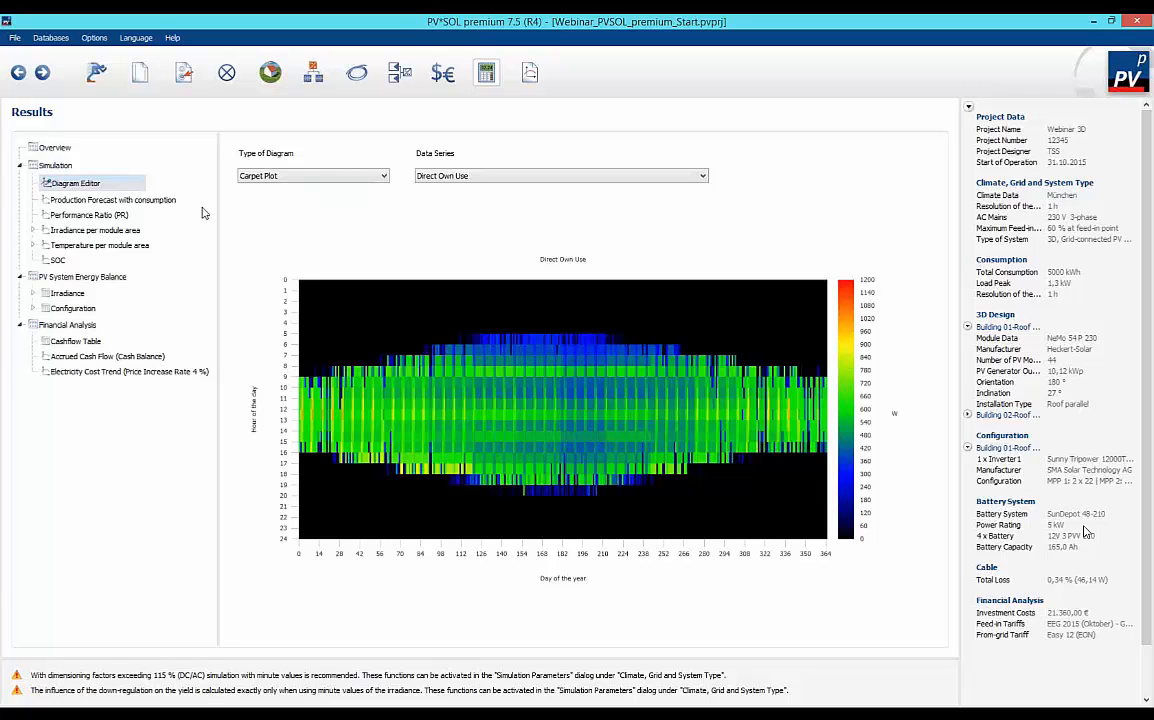
Examine the PV system energy balance and the financial analysis results, including the full cashflow table and the accrued cash flow chart.
click(75, 277)
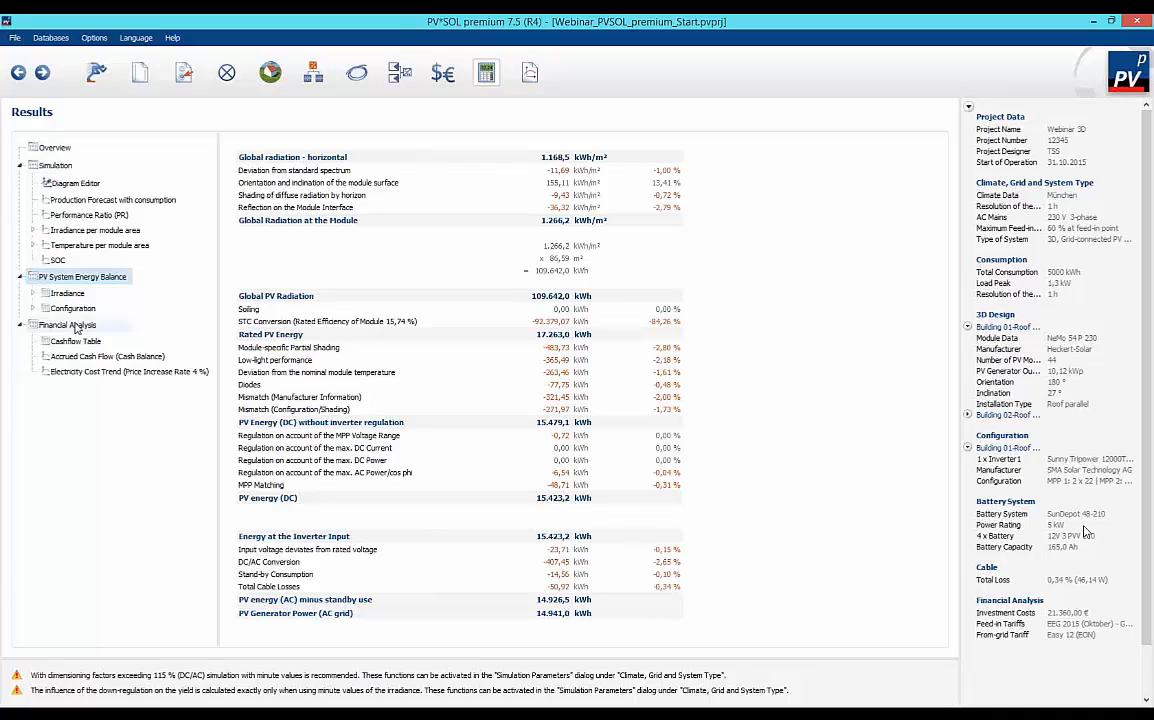
click(72, 326)
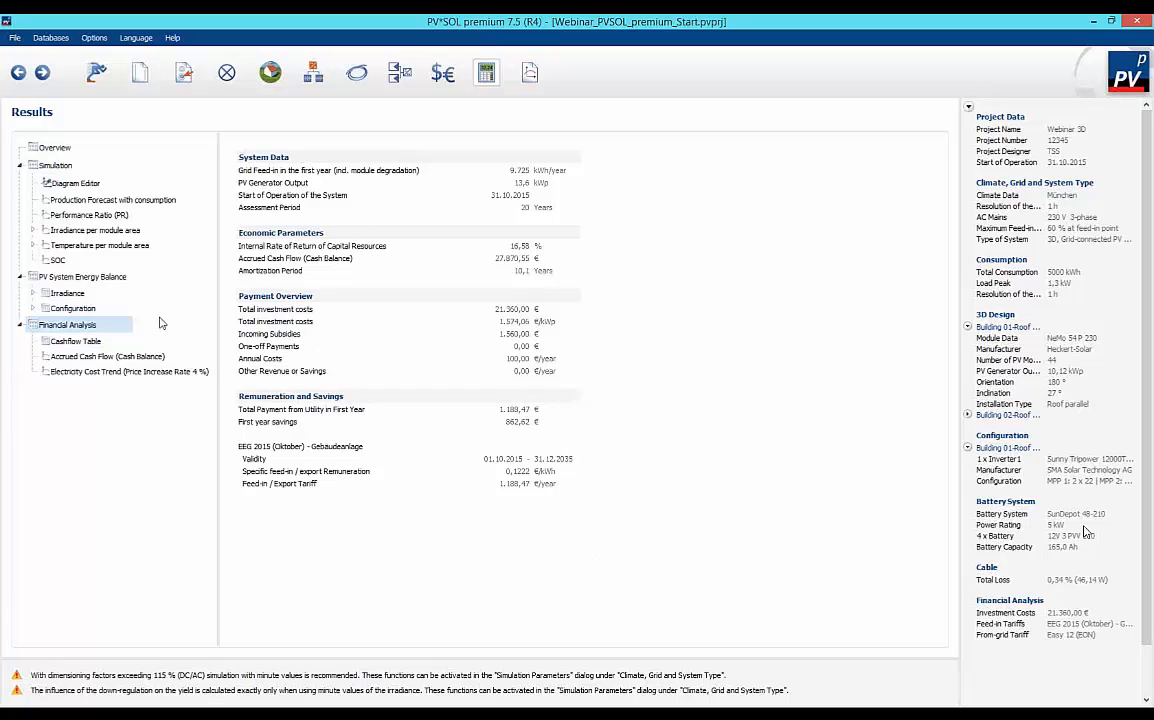
click(86, 342)
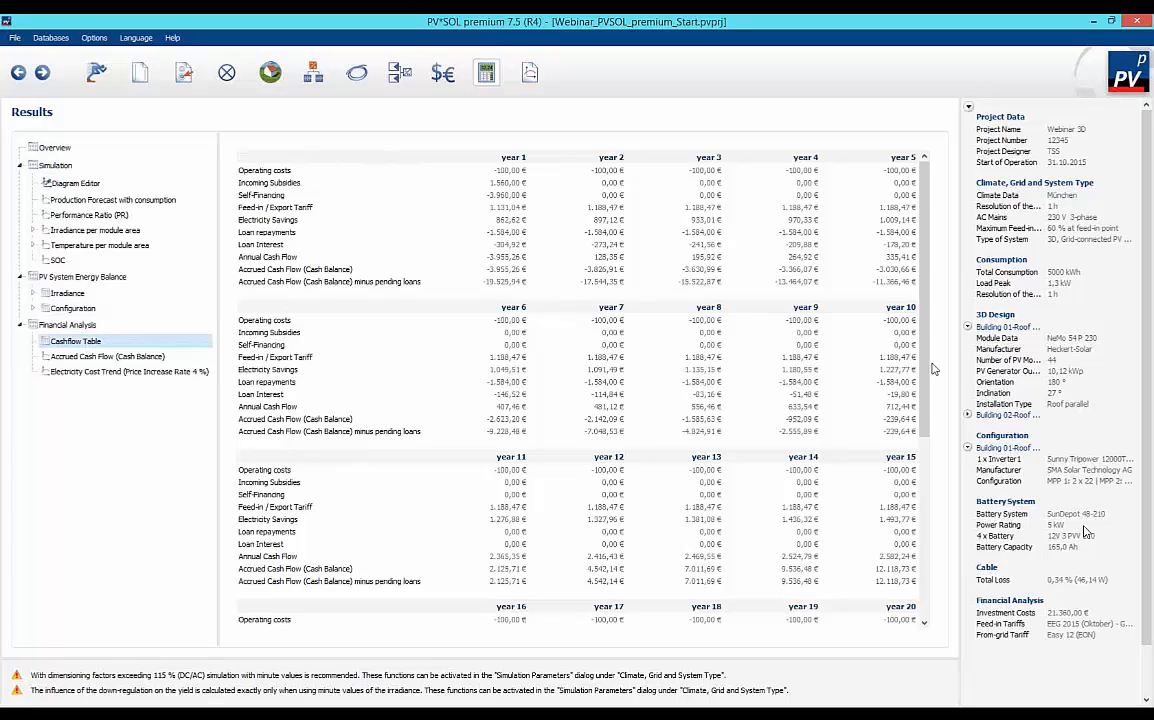
scroll(921, 424, down, 2)
drag(921, 424, 925, 540)
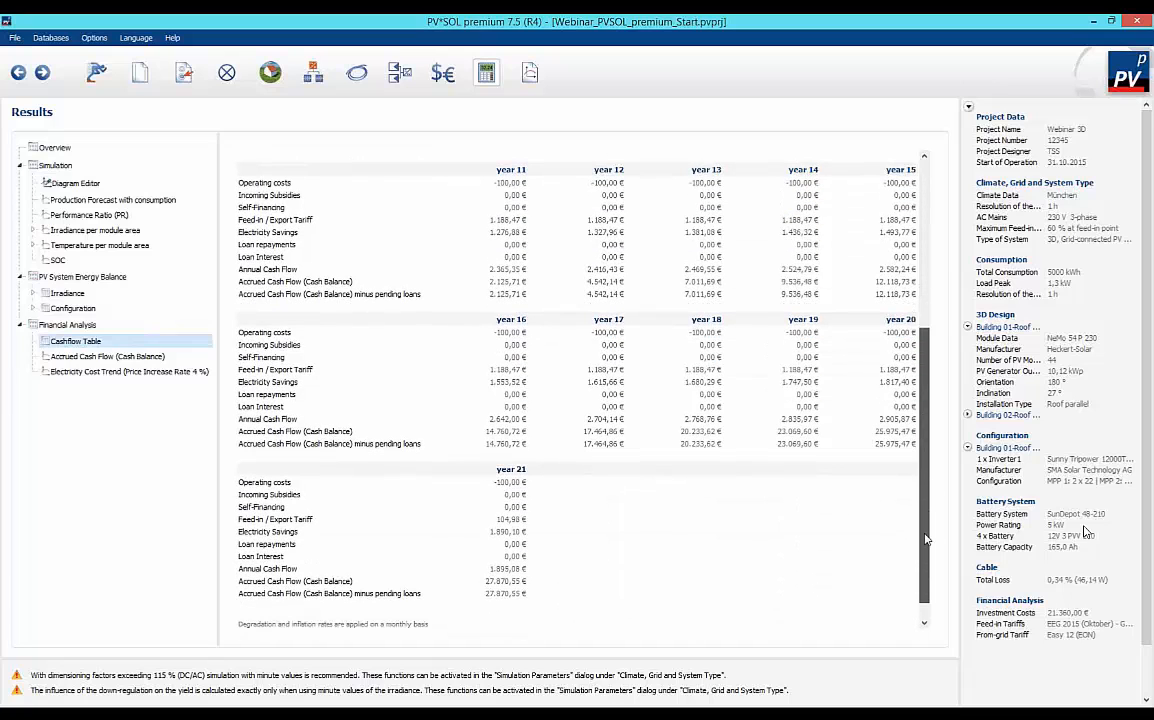
click(96, 357)
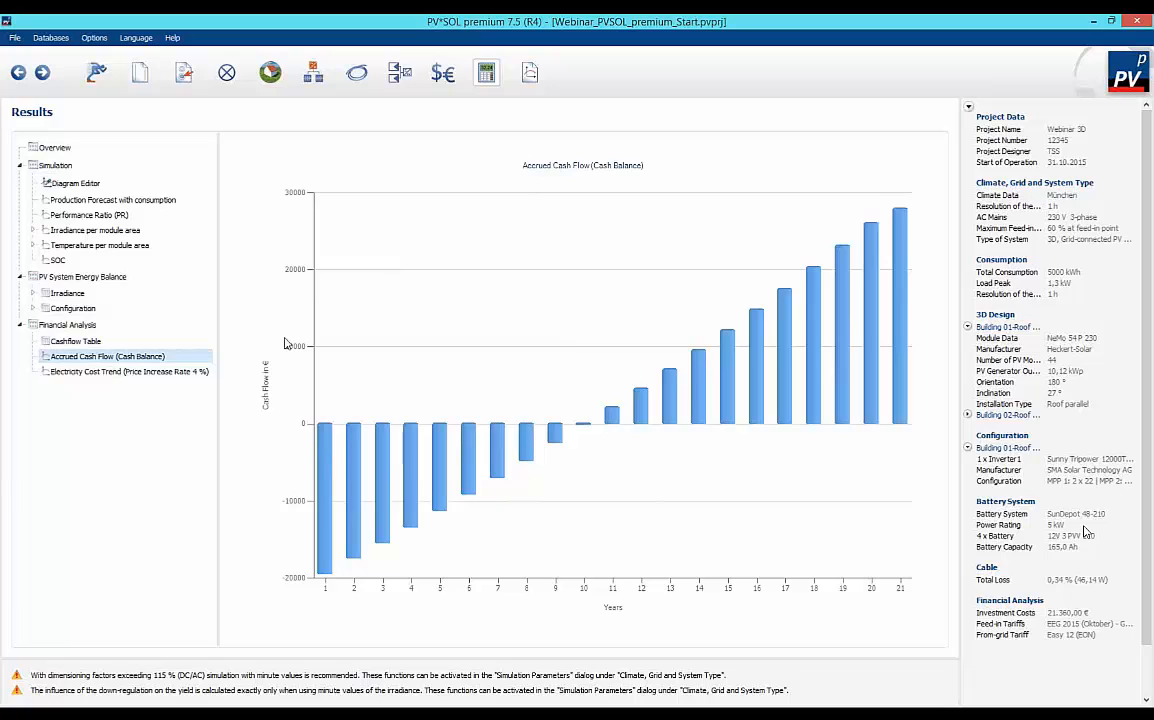
Open the presentation configuration, examine the contents of Project Overview and Set-up of the system and the available languages, and accept the settings.
click(531, 75)
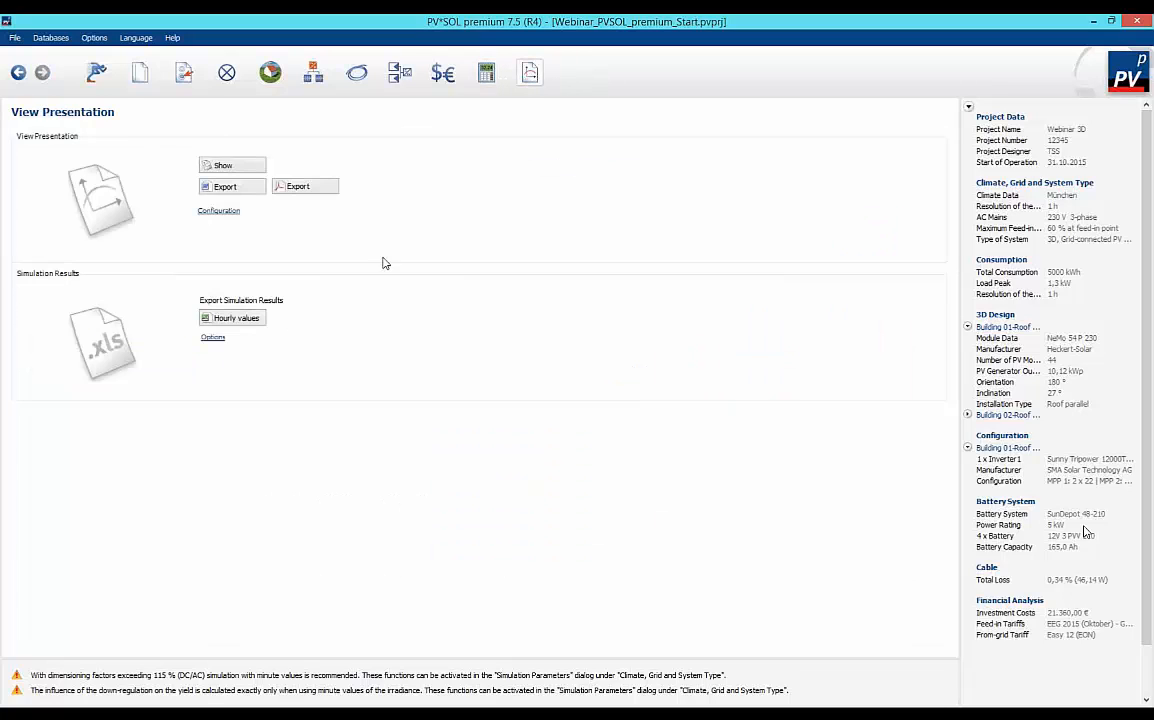
click(220, 213)
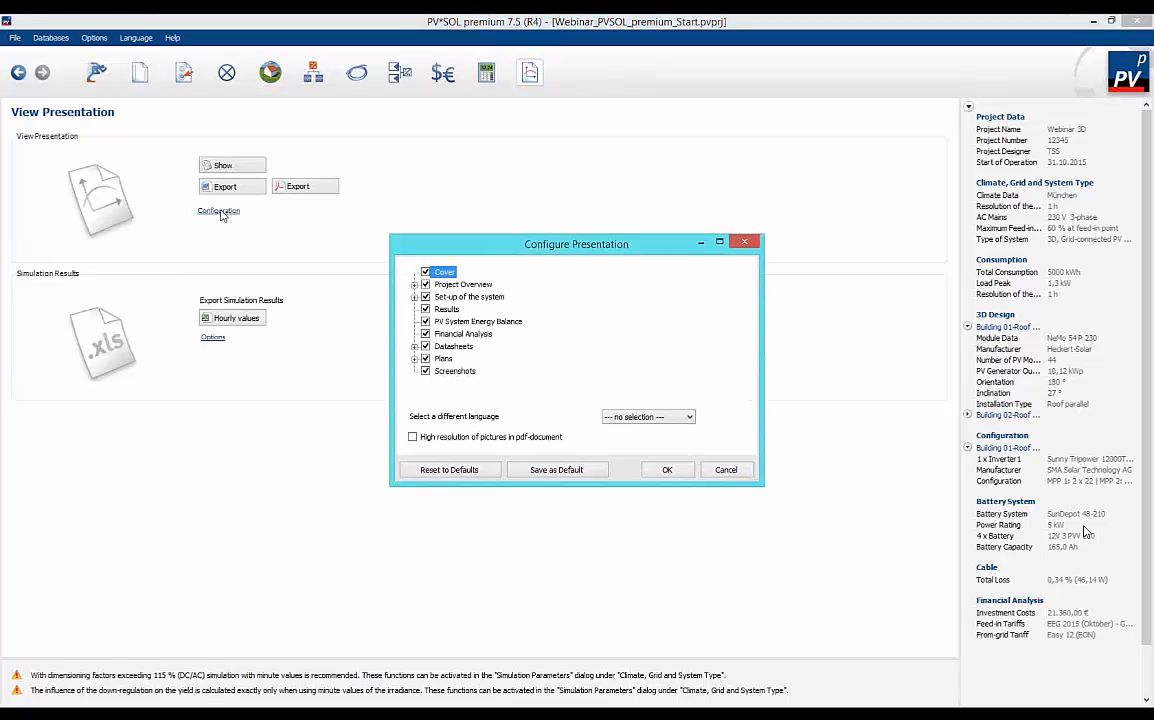
click(414, 284)
click(415, 320)
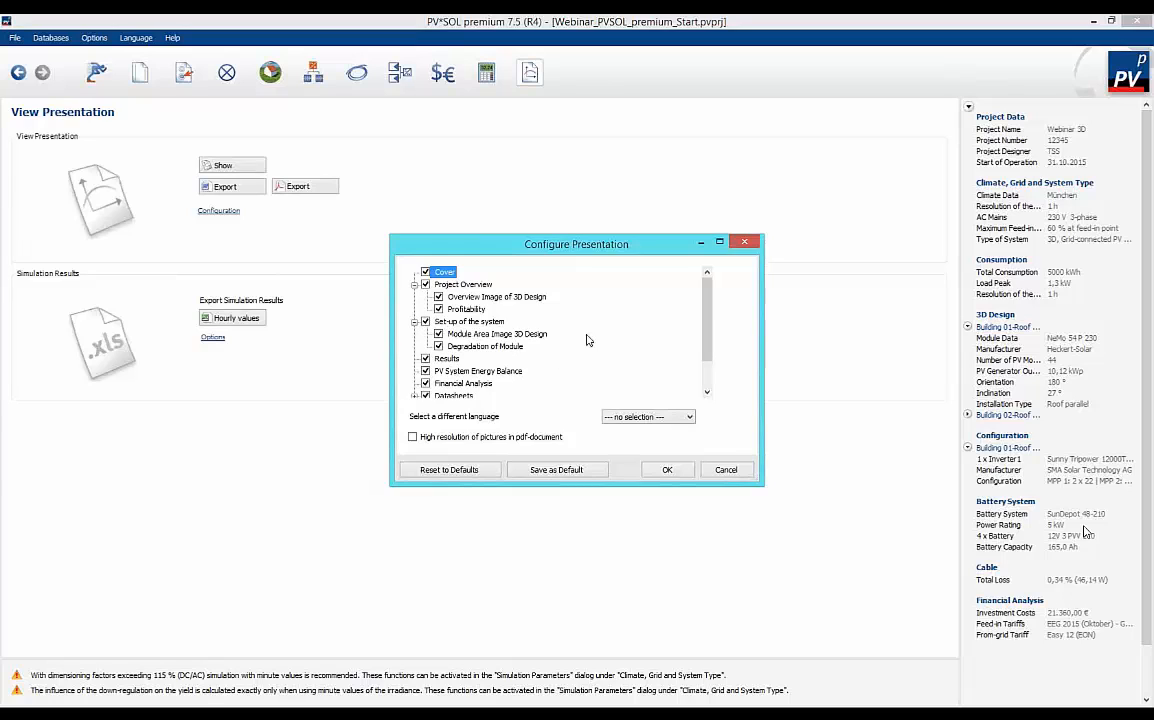
mouse_move(709, 344)
mouse_down()
mouse_move(711, 370)
mouse_move(713, 356)
mouse_up()
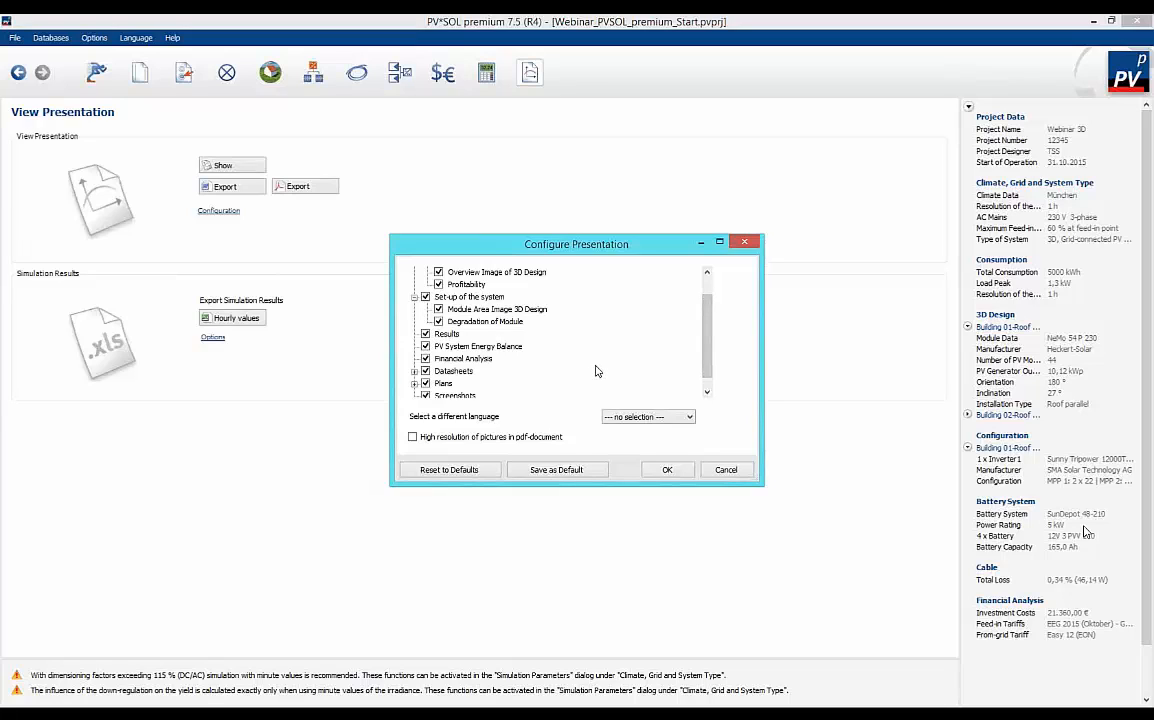
click(689, 418)
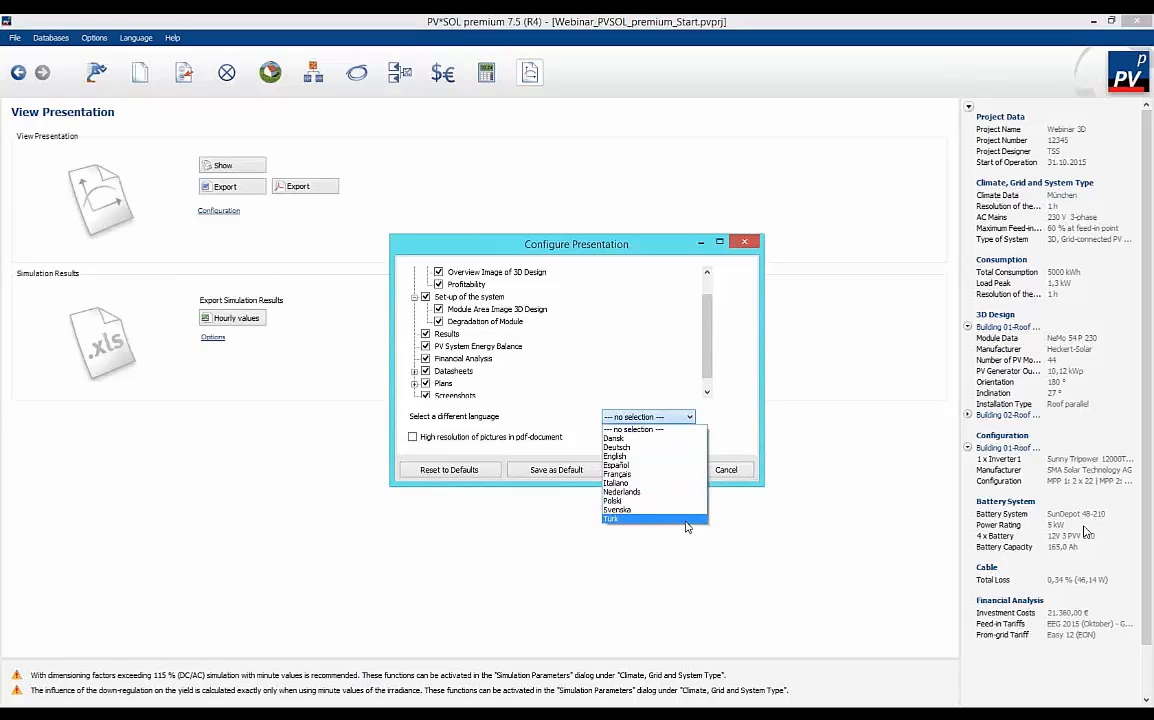
click(545, 446)
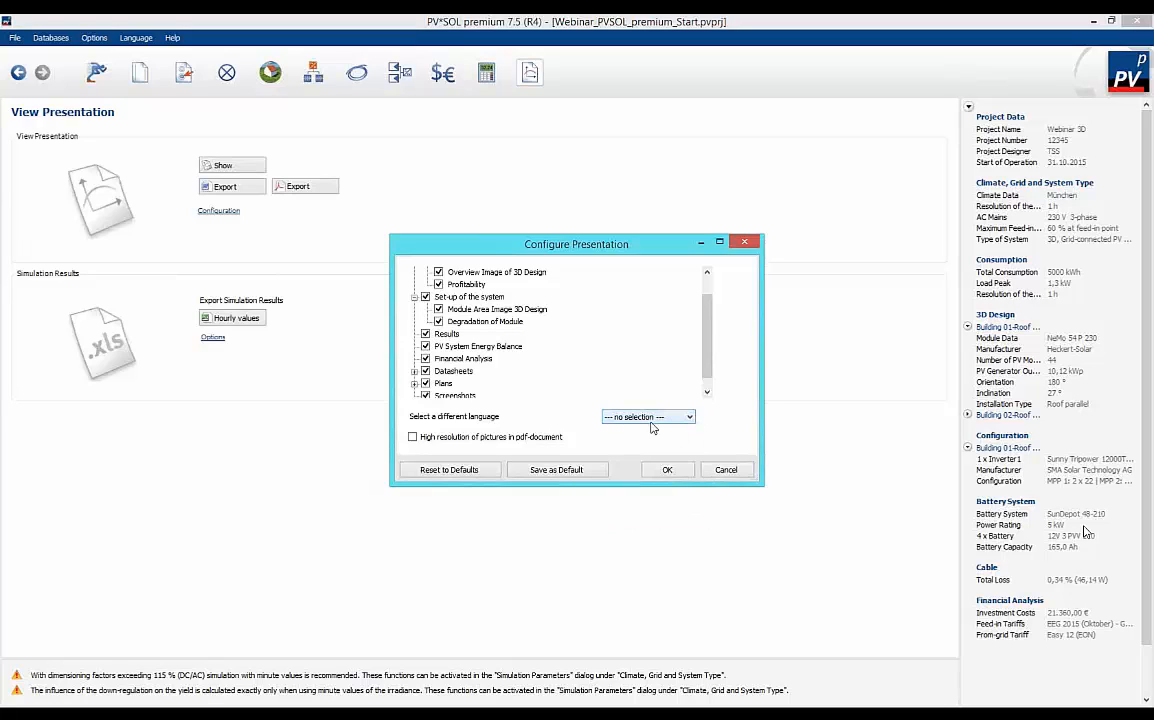
click(667, 472)
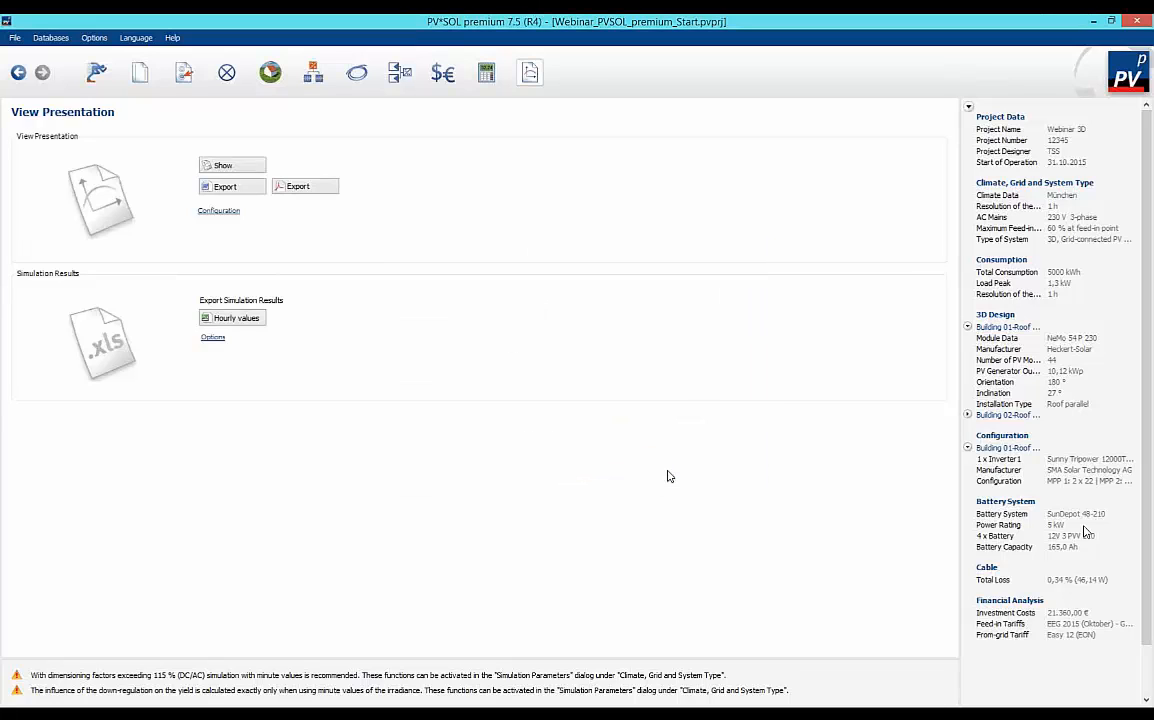
Show the project presentation and examine page 2 at page width, from the 3D overview image down to the system data.
click(246, 167)
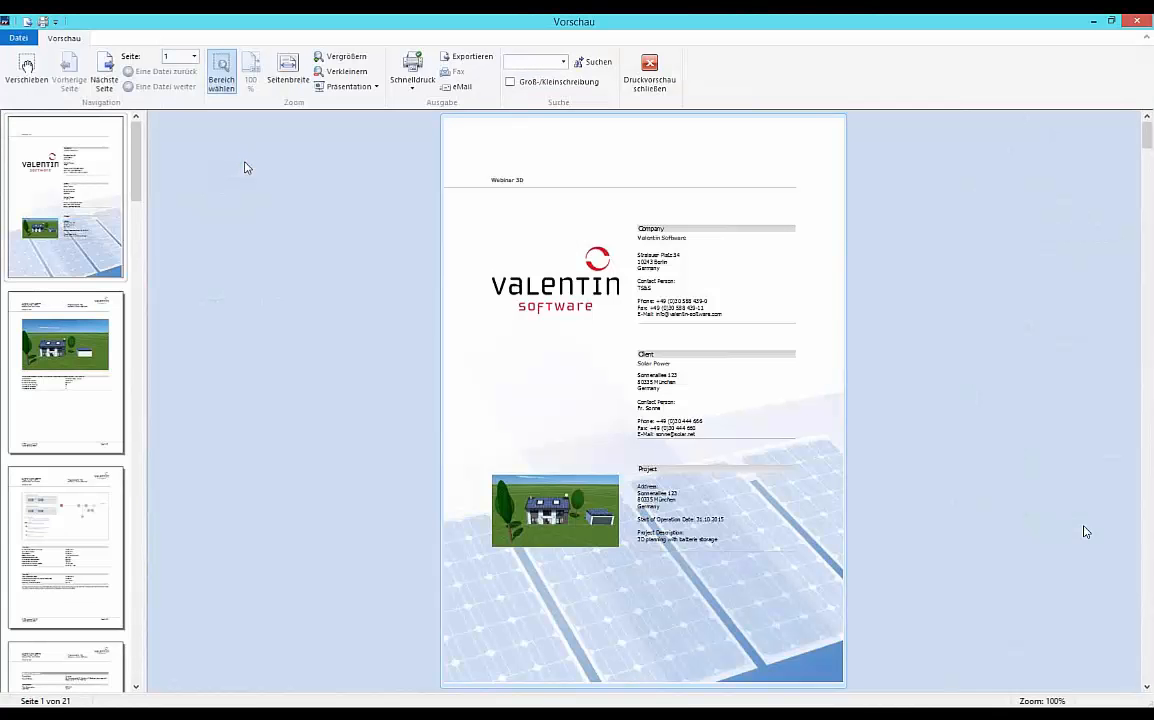
click(87, 405)
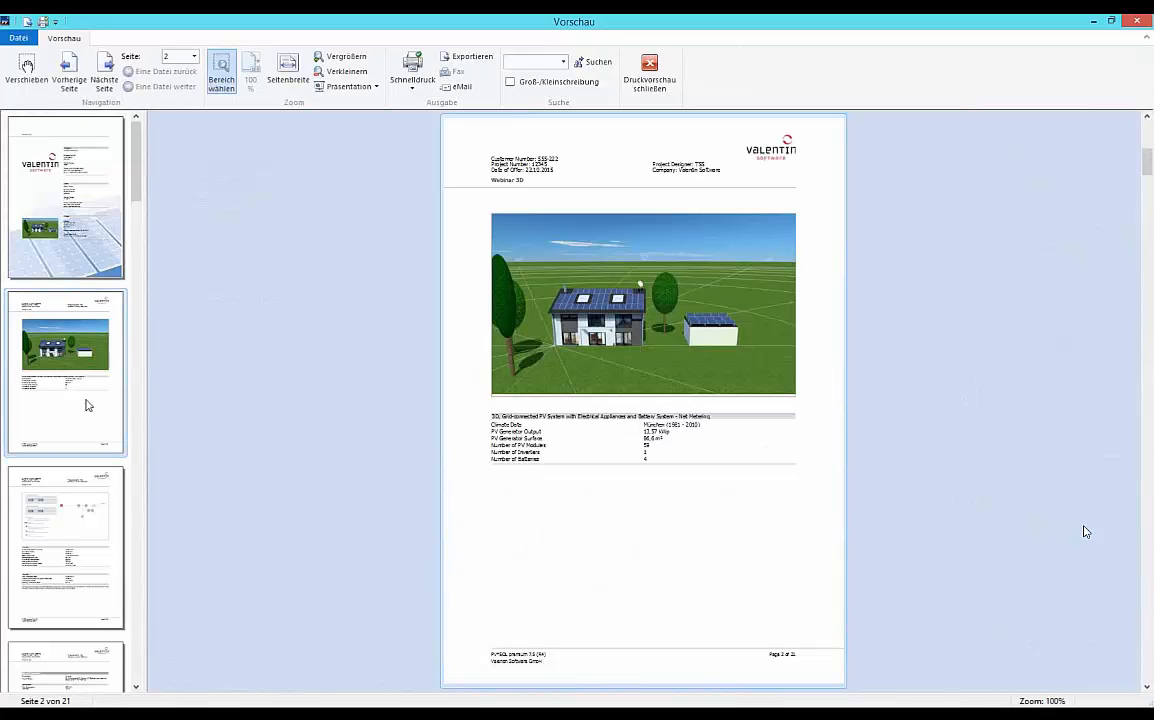
click(278, 70)
scroll(353, 357, down, 2)
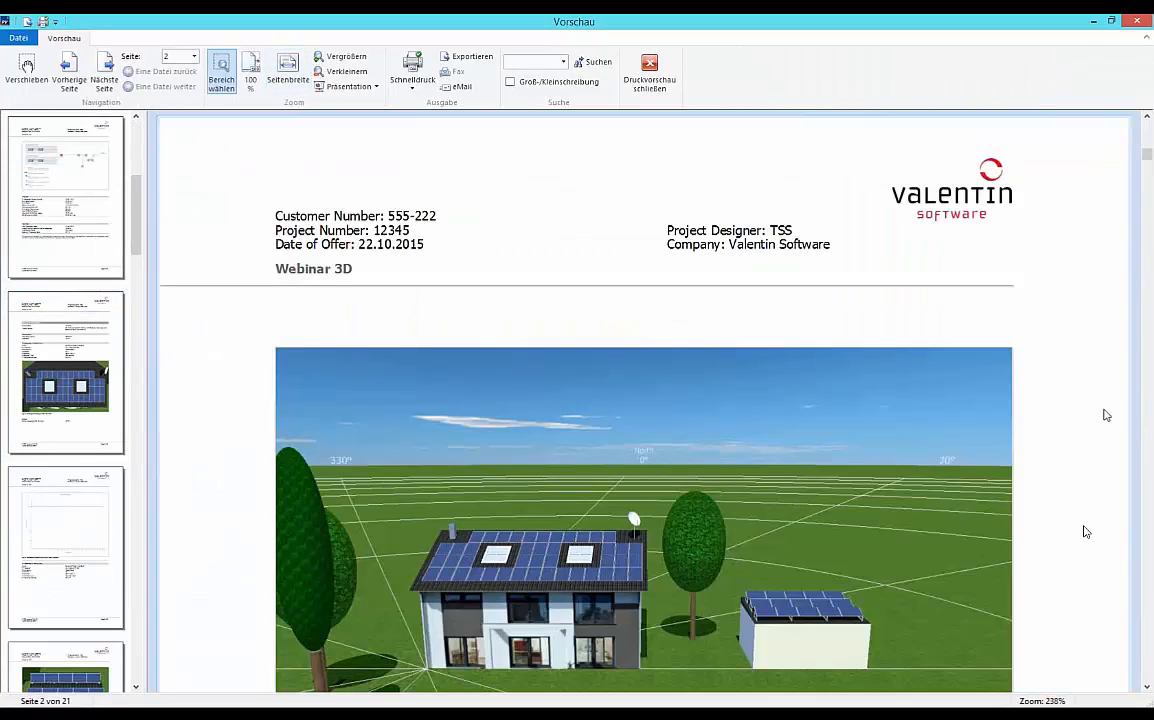
click(1147, 688)
click(1147, 688)
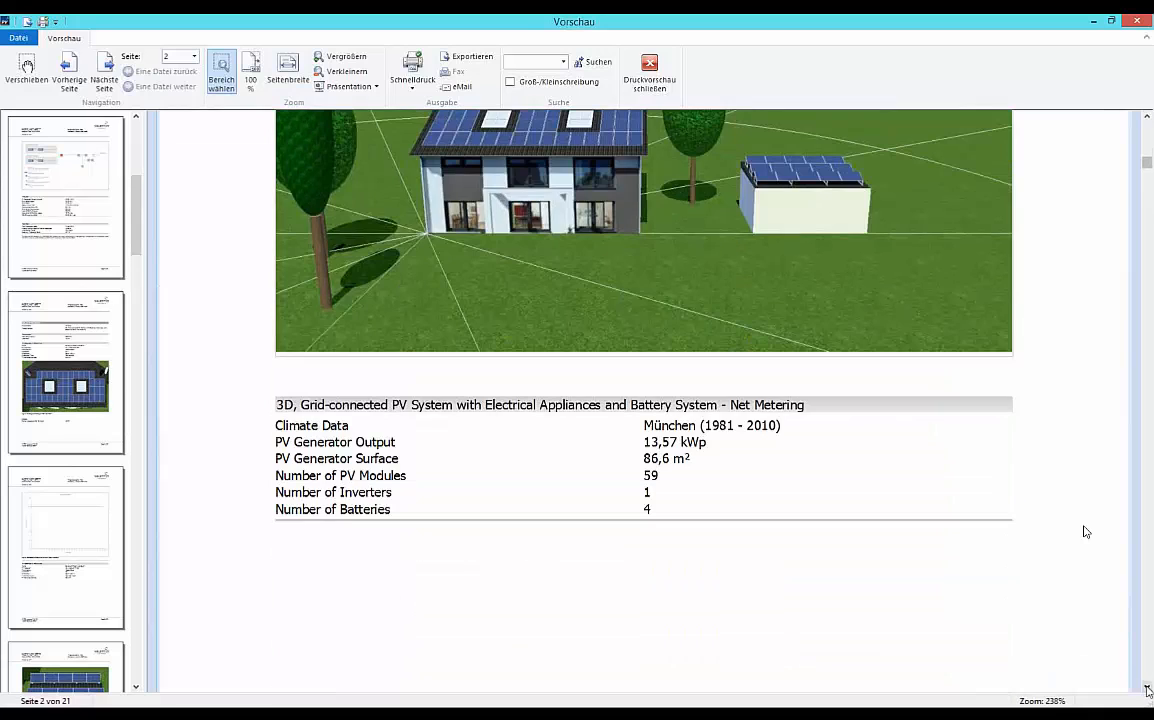
Examine the circuit diagram, yield and gain on page 3, and the system set-up with the first module area on page 4.
click(52, 237)
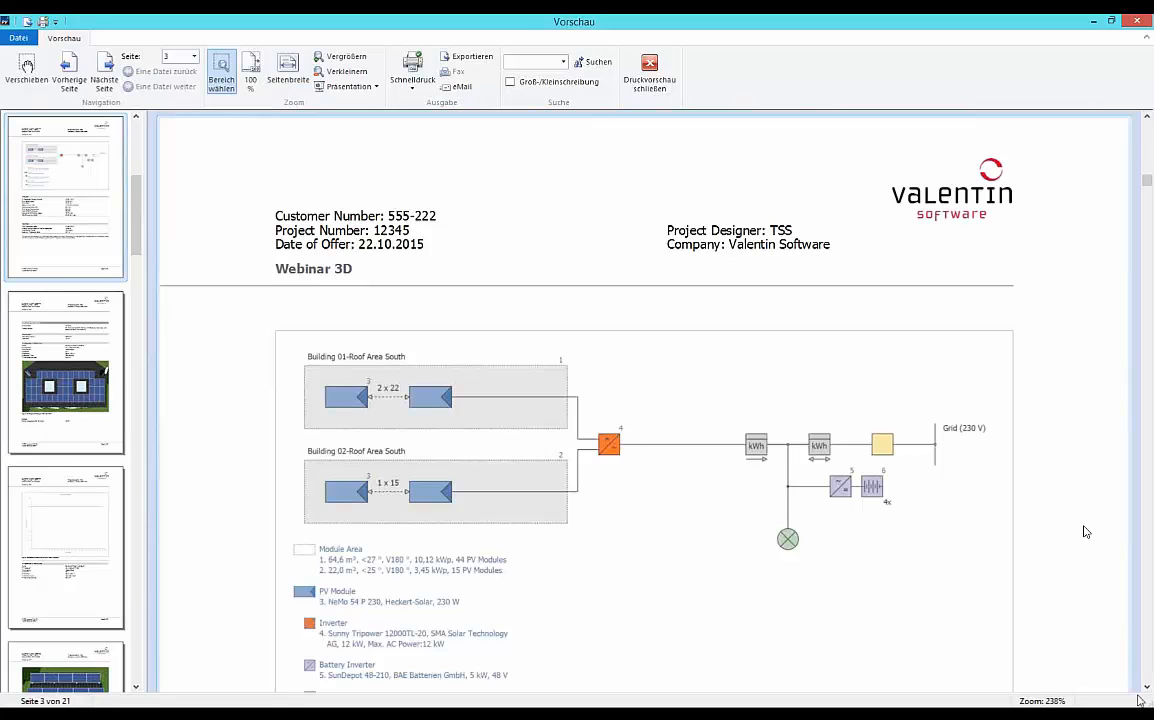
click(1147, 688)
click(1147, 688)
click(1147, 688)
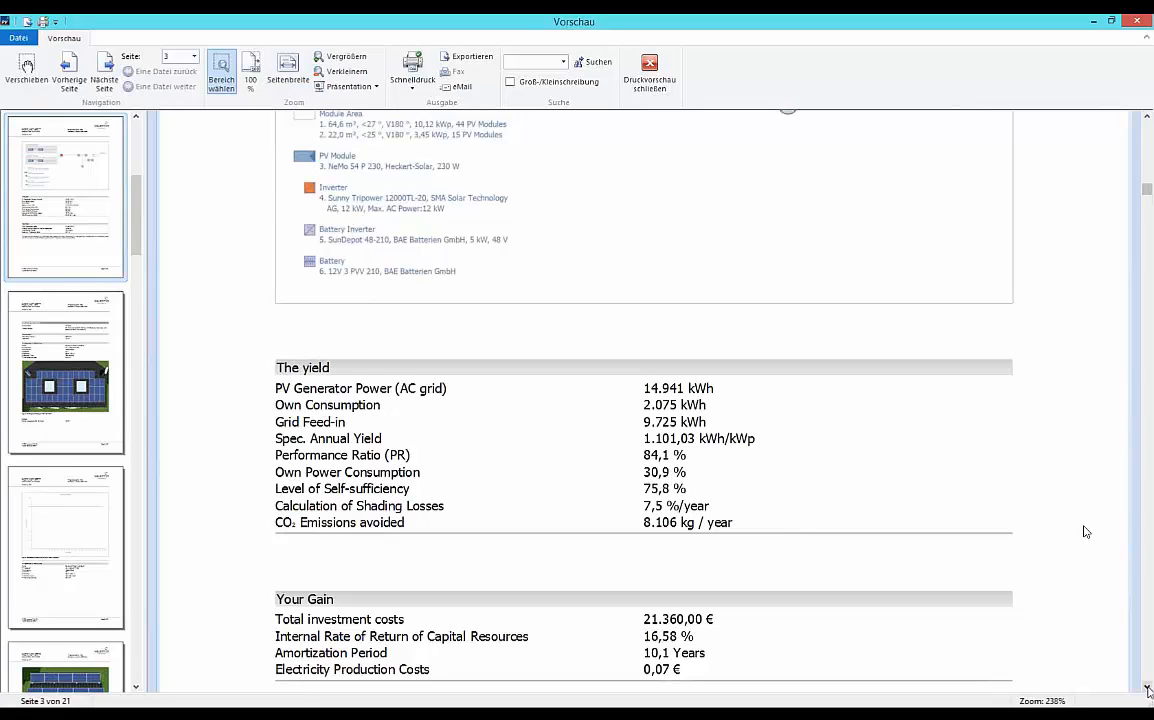
click(1147, 688)
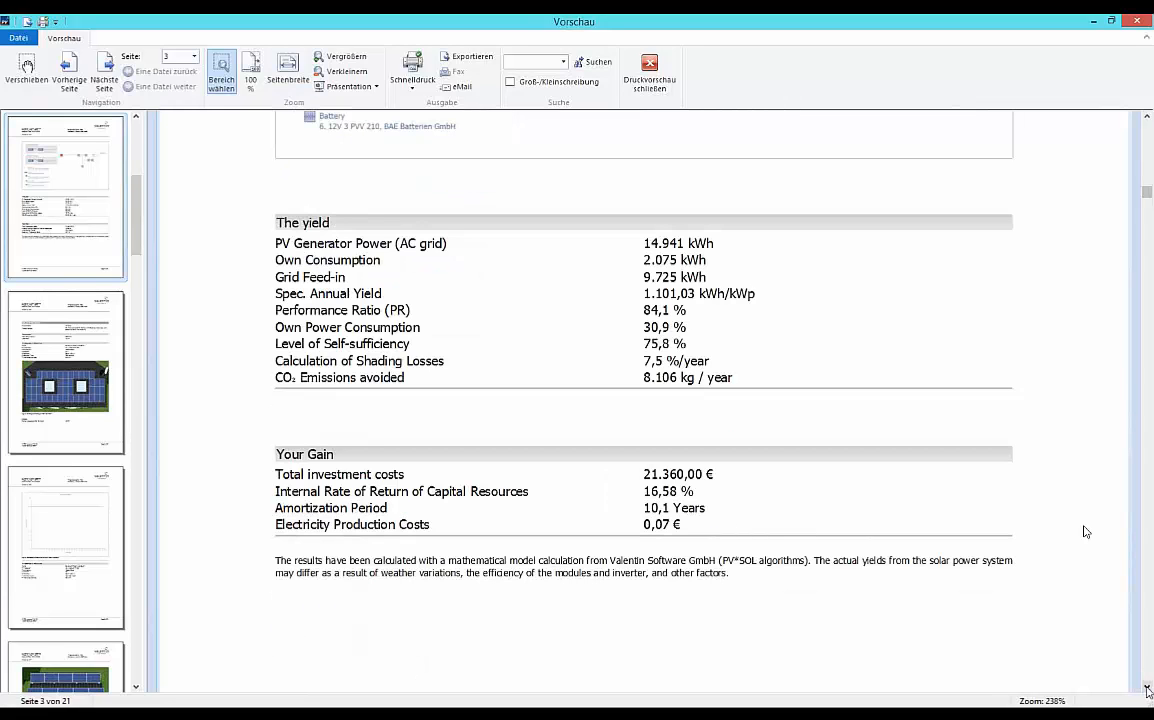
click(100, 393)
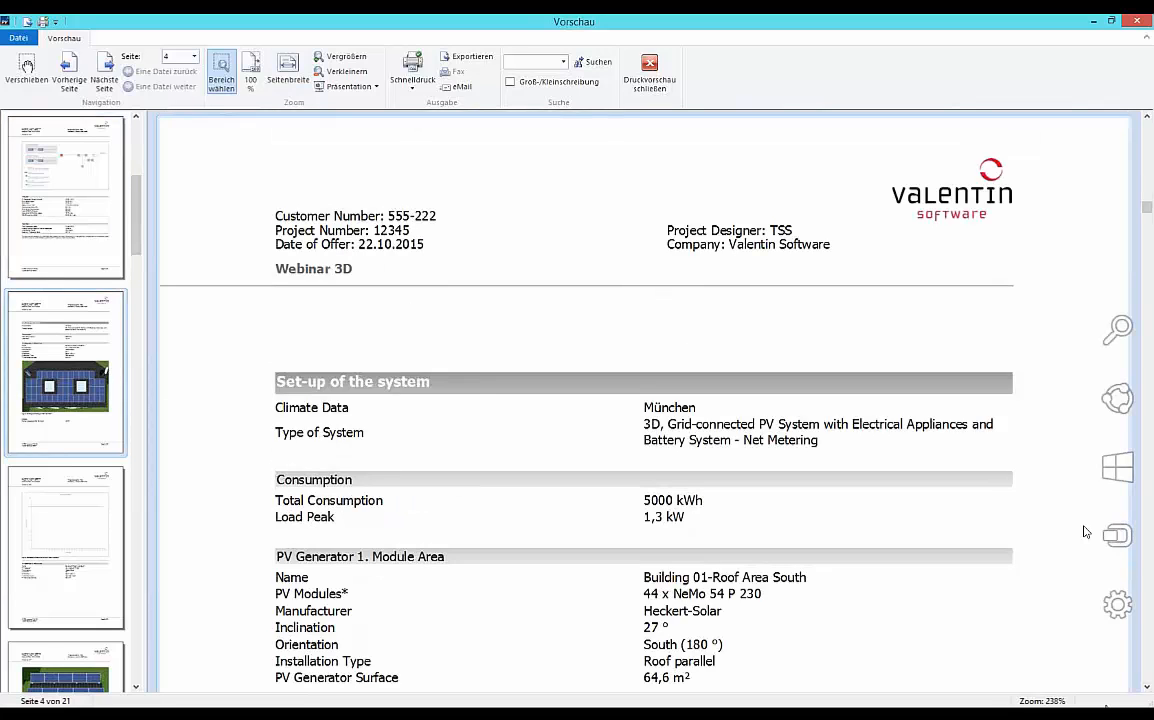
click(1147, 688)
scroll(1086, 531, down, 3)
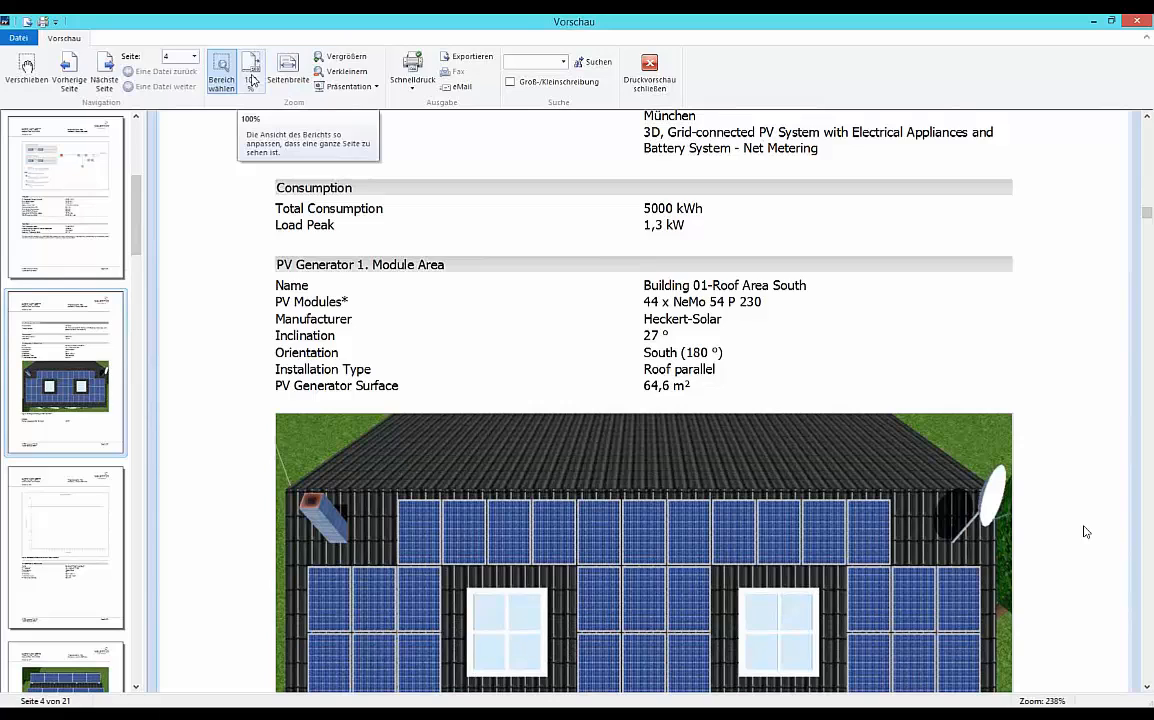
Skim the remaining report pages at 100% zoom through to the configuration screenshot on page 21, and close the print preview.
click(252, 80)
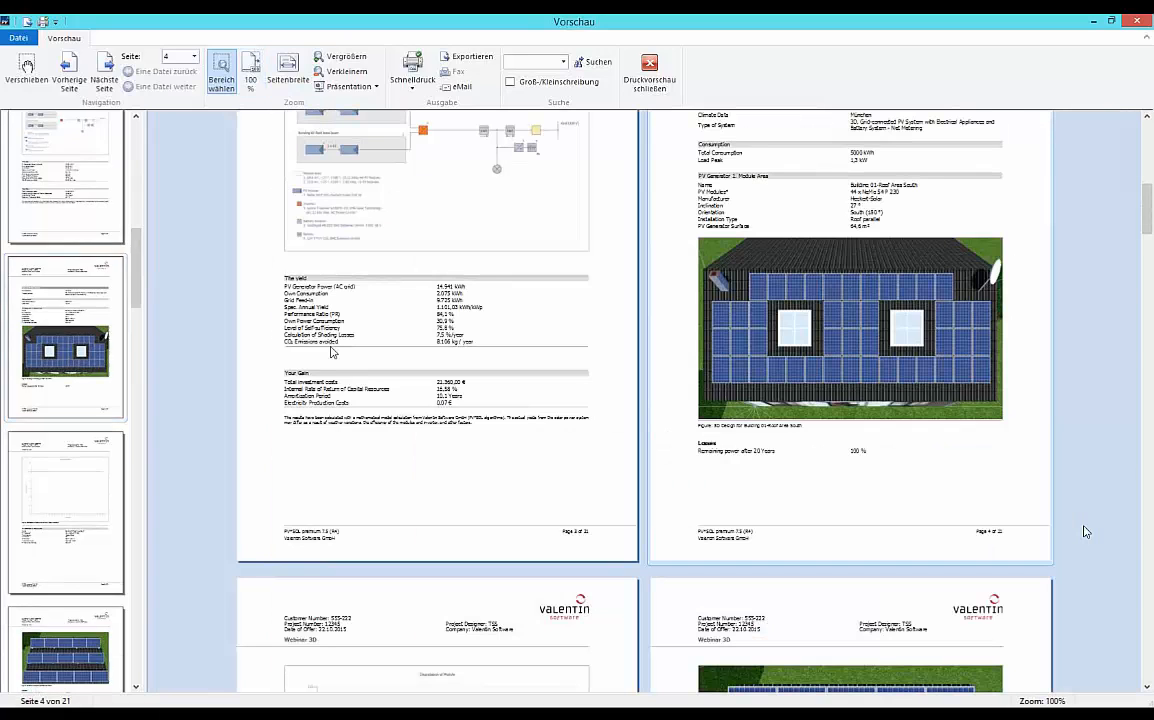
click(1147, 688)
click(1147, 688)
scroll(1084, 527, down, 3)
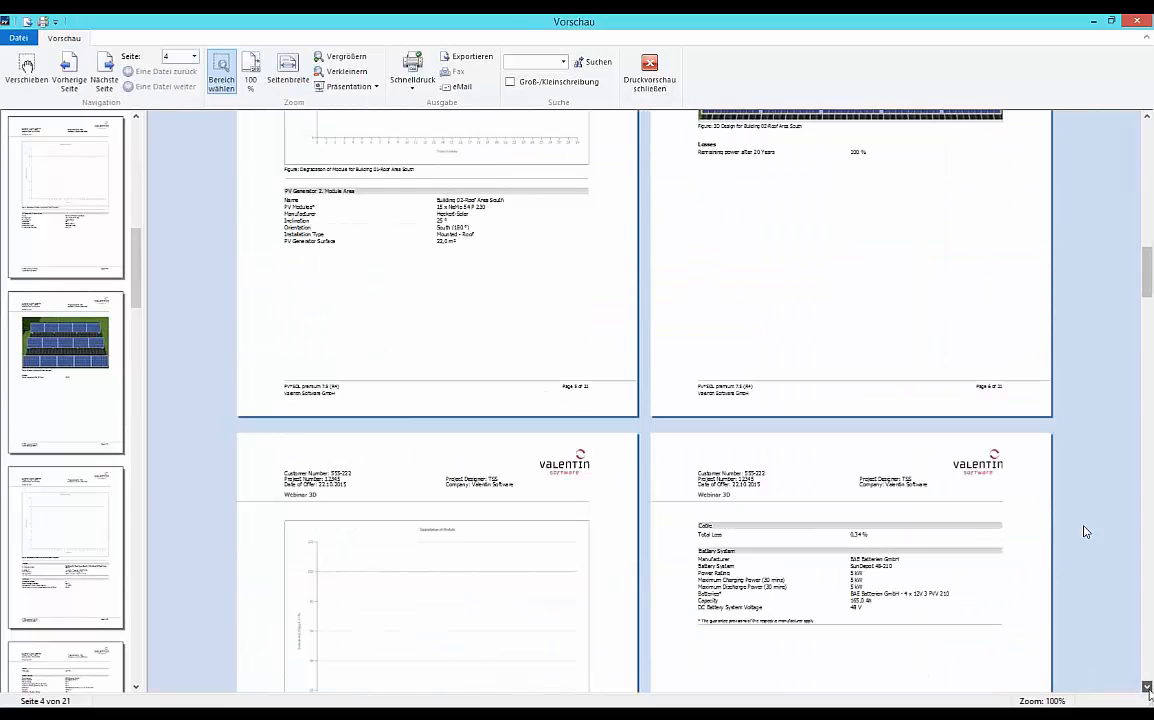
scroll(1084, 527, down, 3)
scroll(1084, 531, down, 7)
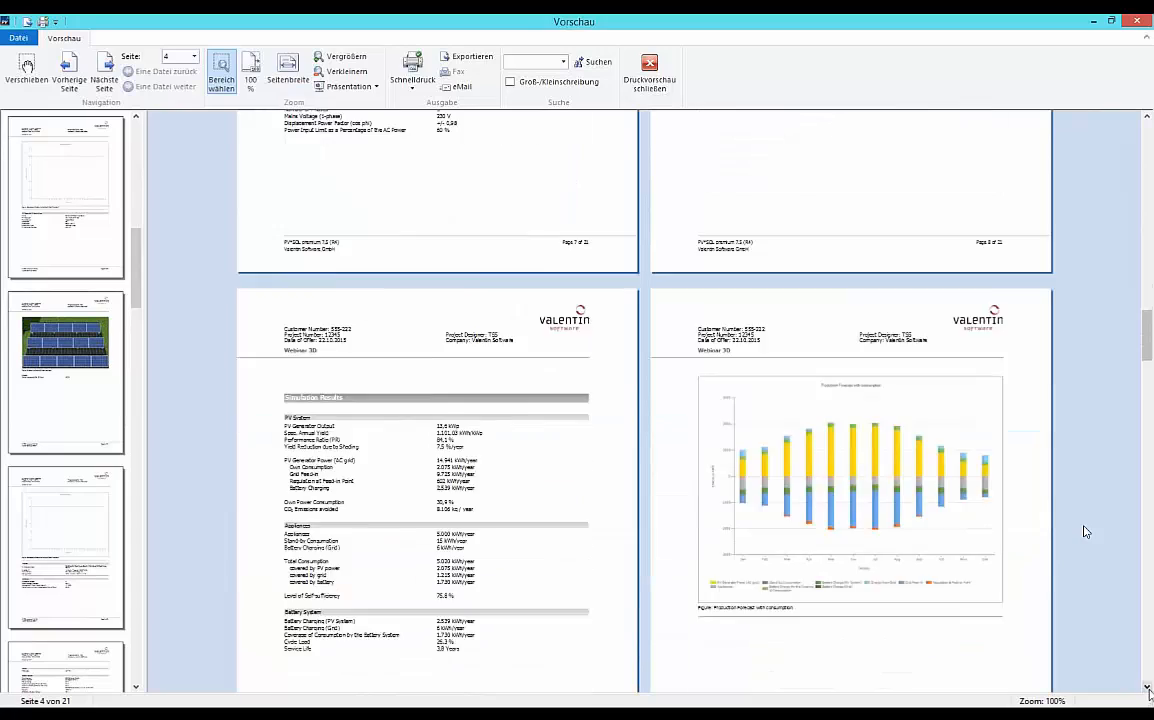
scroll(1084, 531, down, 9)
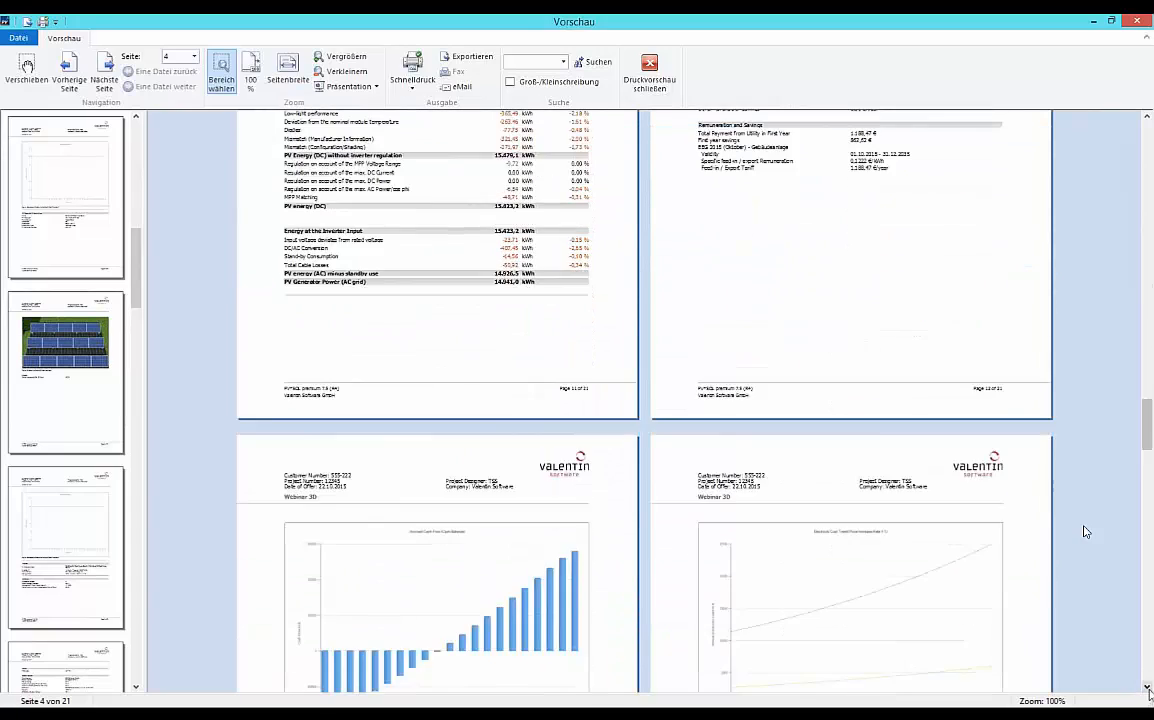
scroll(1087, 531, down, 10)
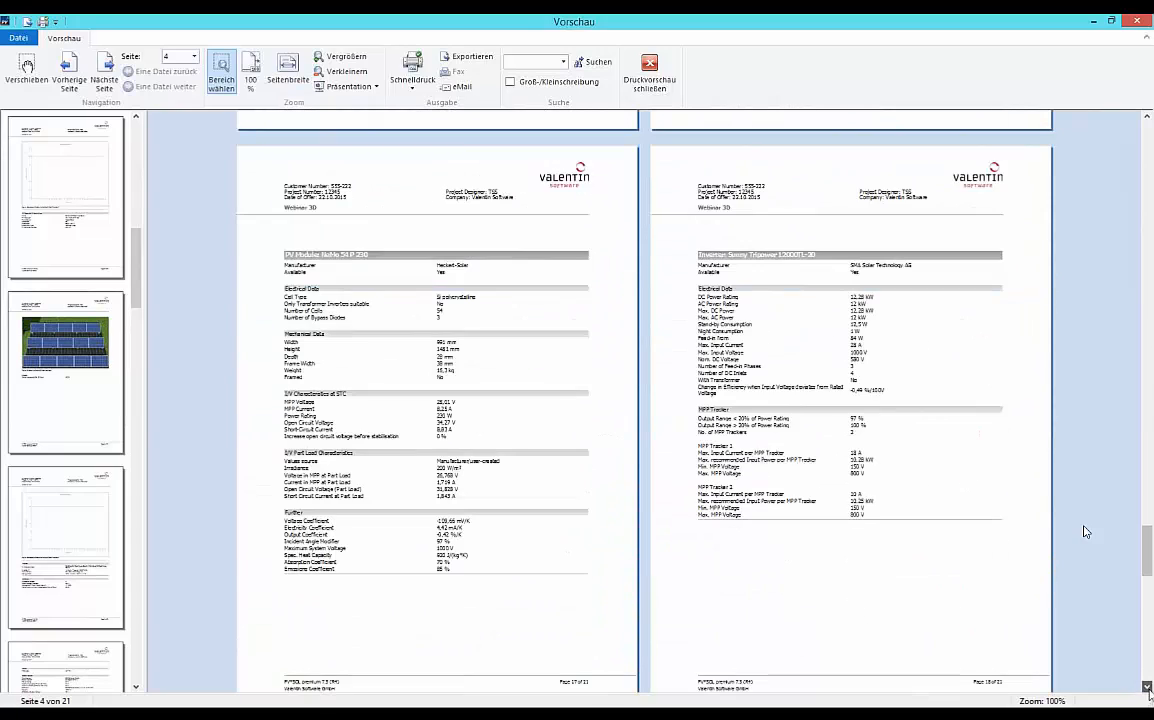
scroll(1087, 531, down, 3)
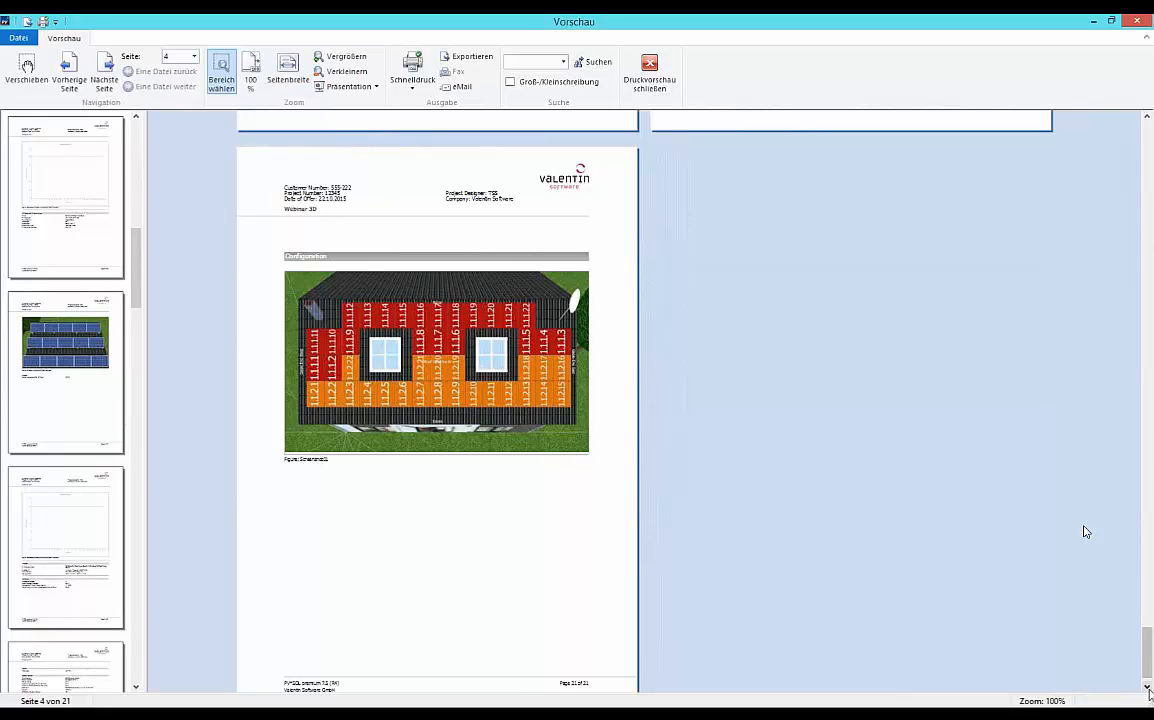
scroll(1087, 531, up, 18)
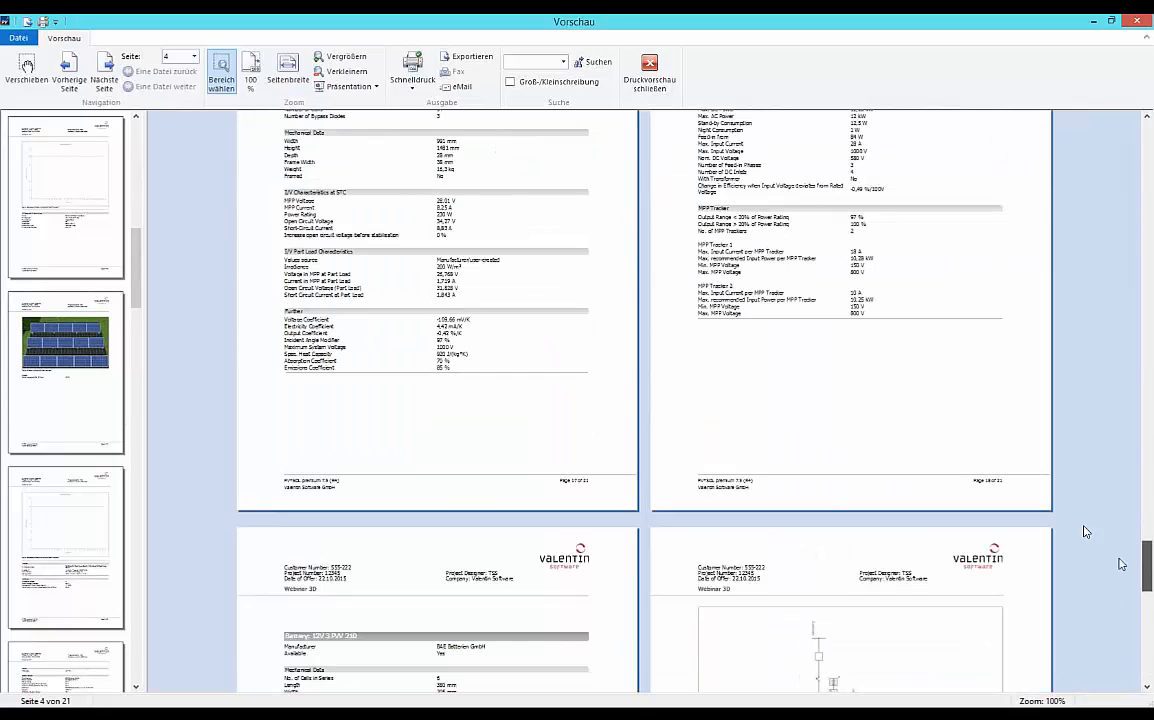
scroll(1087, 531, up, 16)
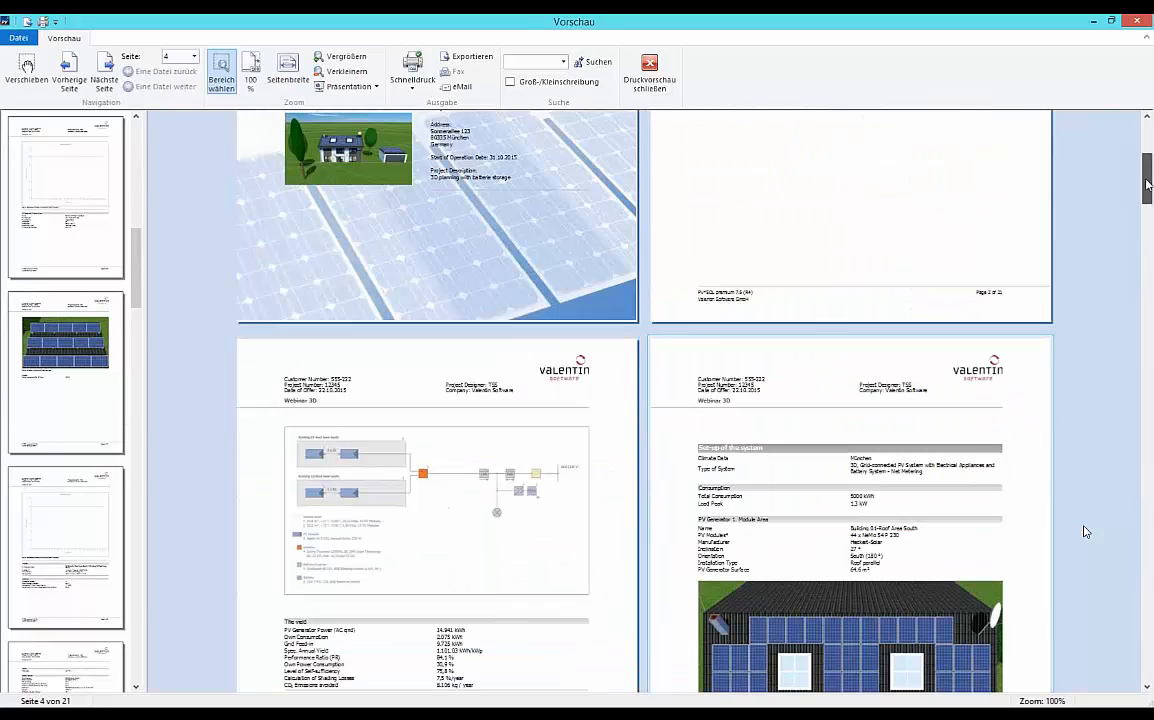
click(650, 75)
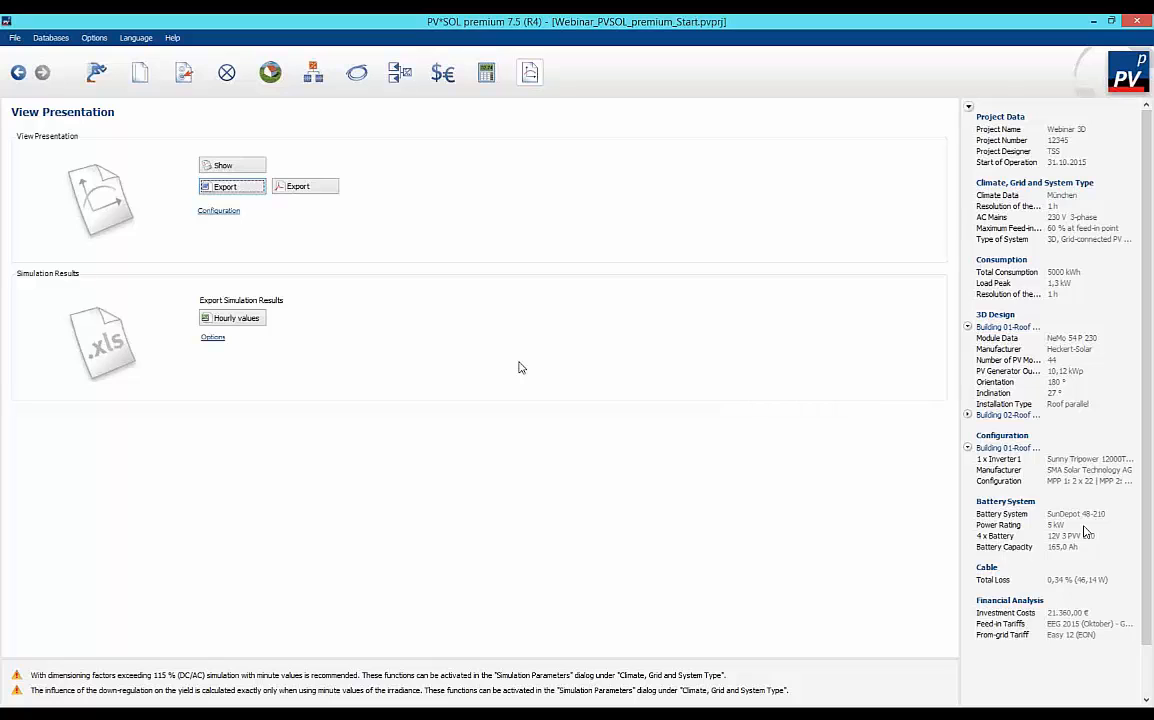
Switch to the PowerPoint slide show and advance to the slide with the website and contact e-mail.
key(alt+Tab)
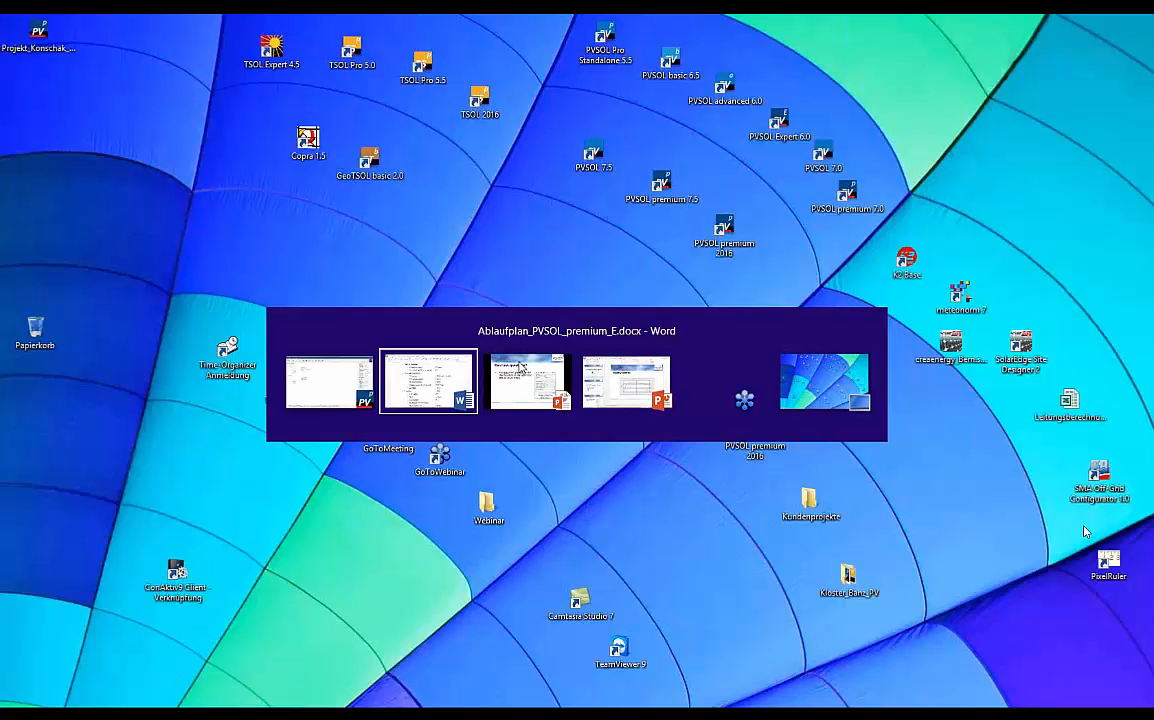
key(alt+Tab)
key(Right)
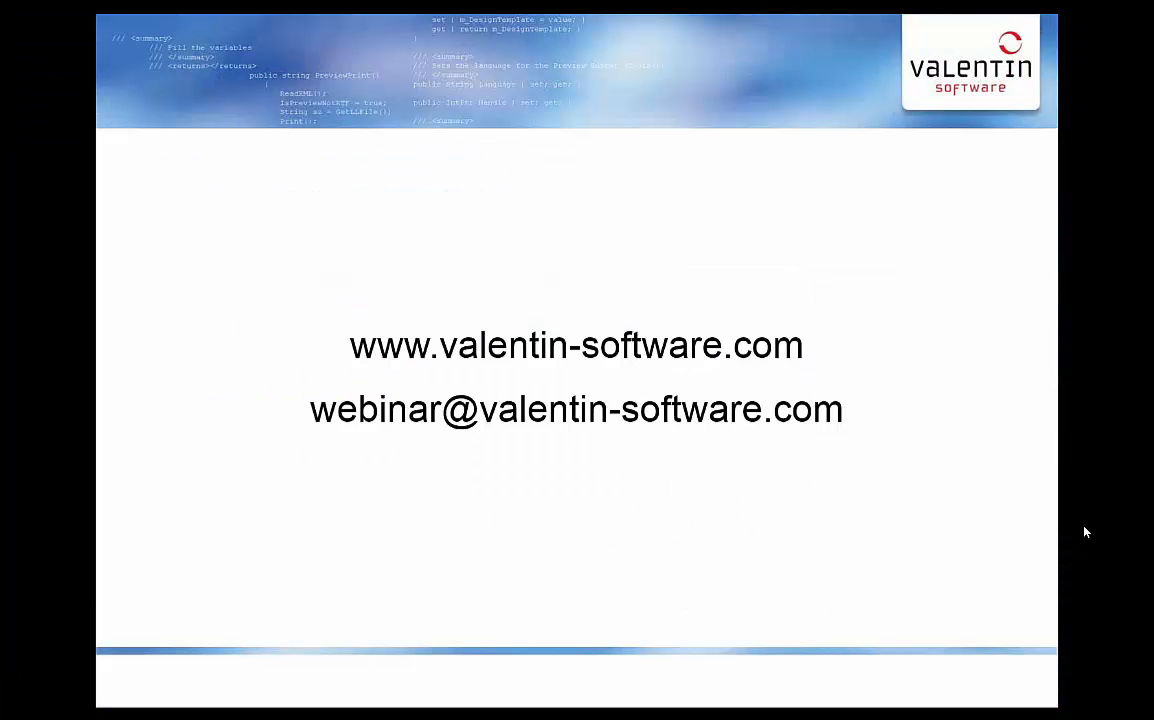